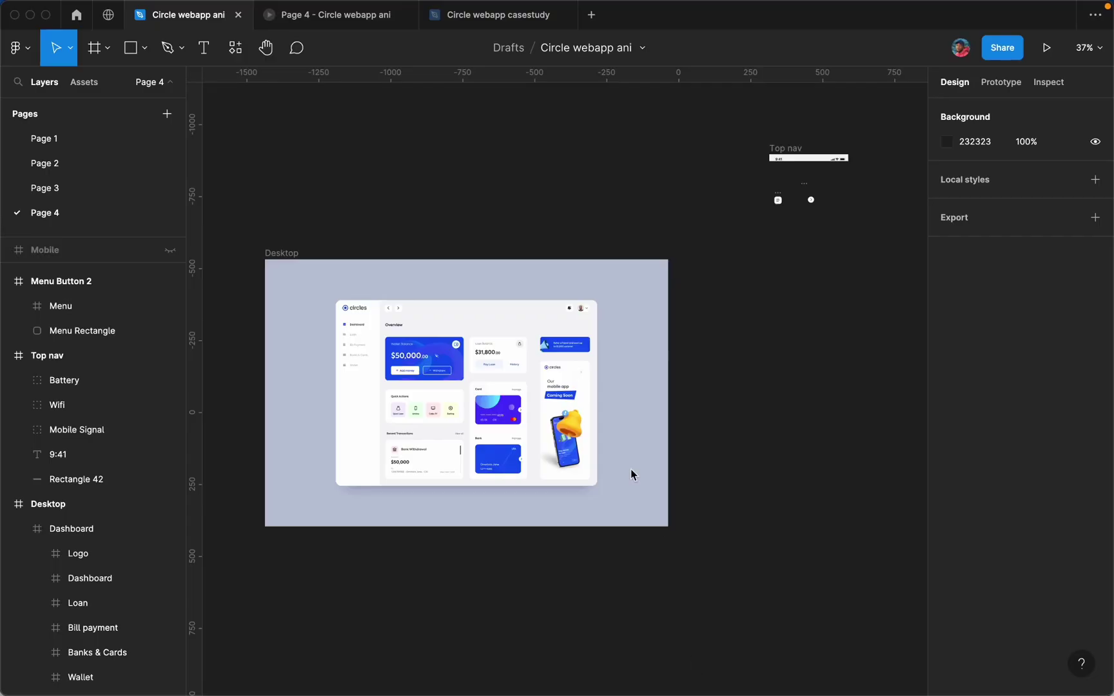
Step: Duplicate the Desktop frame and place the copy beside the original on its right
left_click(292, 255)
left_click_drag(292, 255, 741, 293)
scroll(413, 353, "down", 2)
scroll(414, 353, "down", 2)
scroll(767, 322, "up", 4)
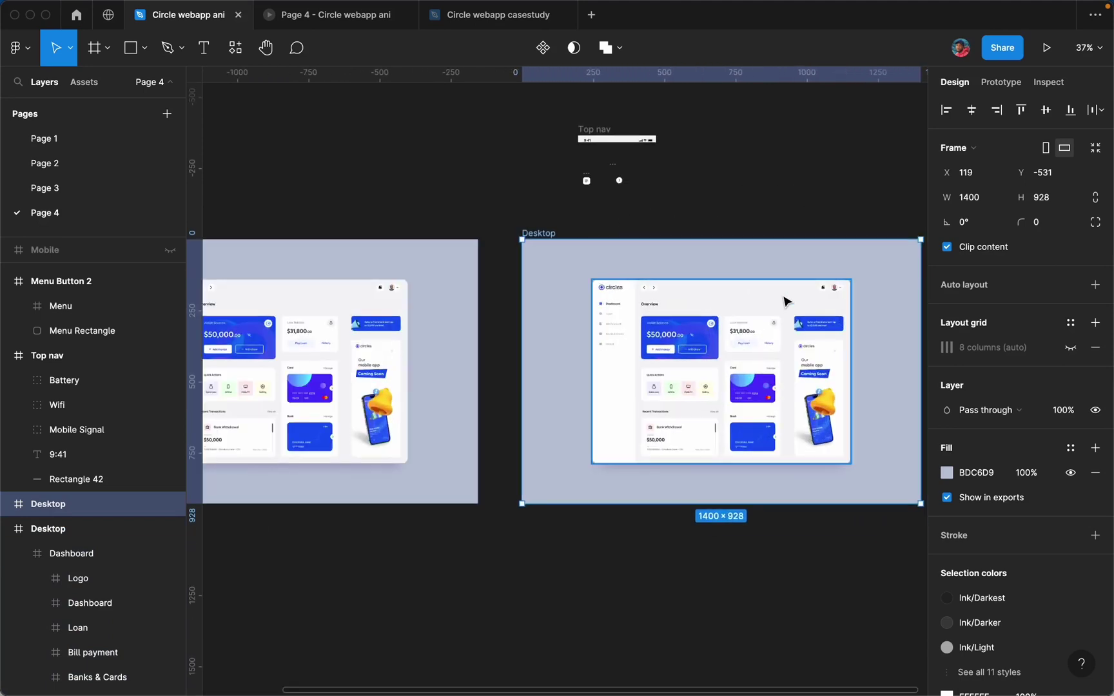
Step: Delete the dashboard from the copied Desktop frame, leaving only its background
left_click(785, 299)
key("Delete")
left_click(915, 182)
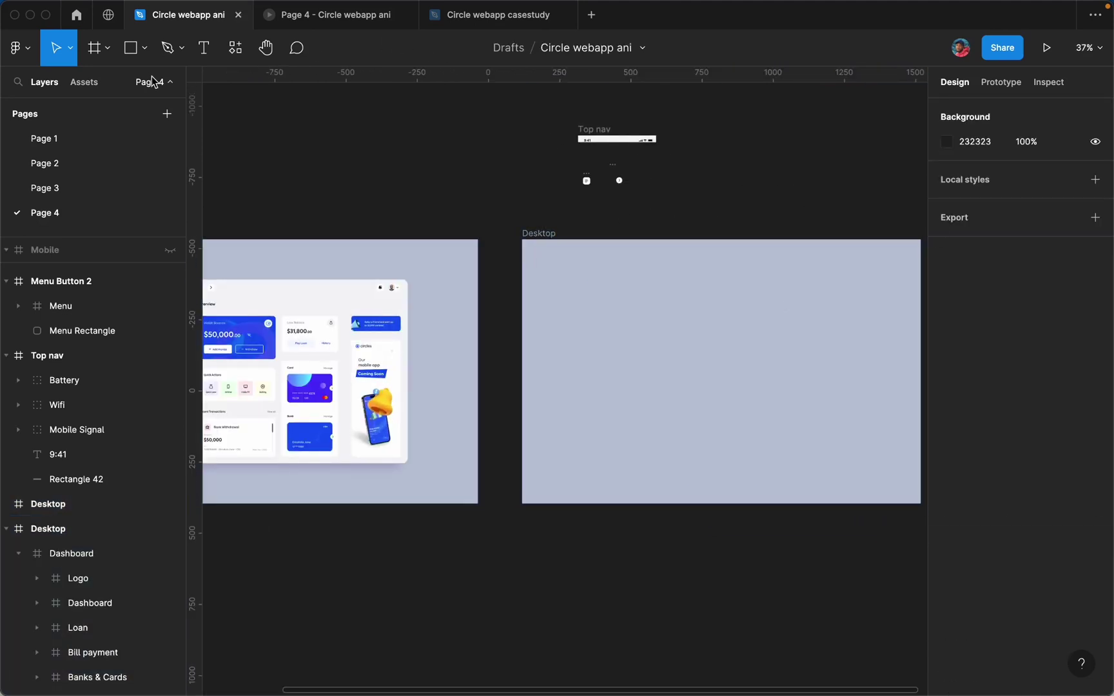
Step: Draw a frame about 491 × 617 inside the empty Desktop copy and move it slightly upward
left_click(109, 49)
left_click(142, 90)
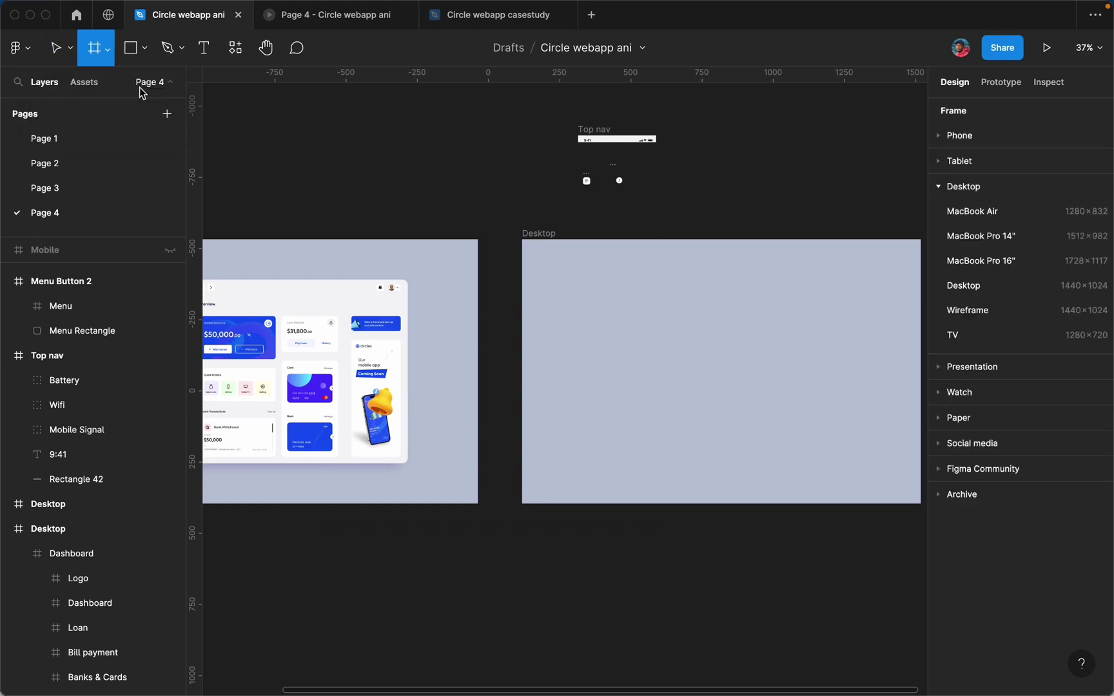
left_click_drag(683, 301, 823, 475)
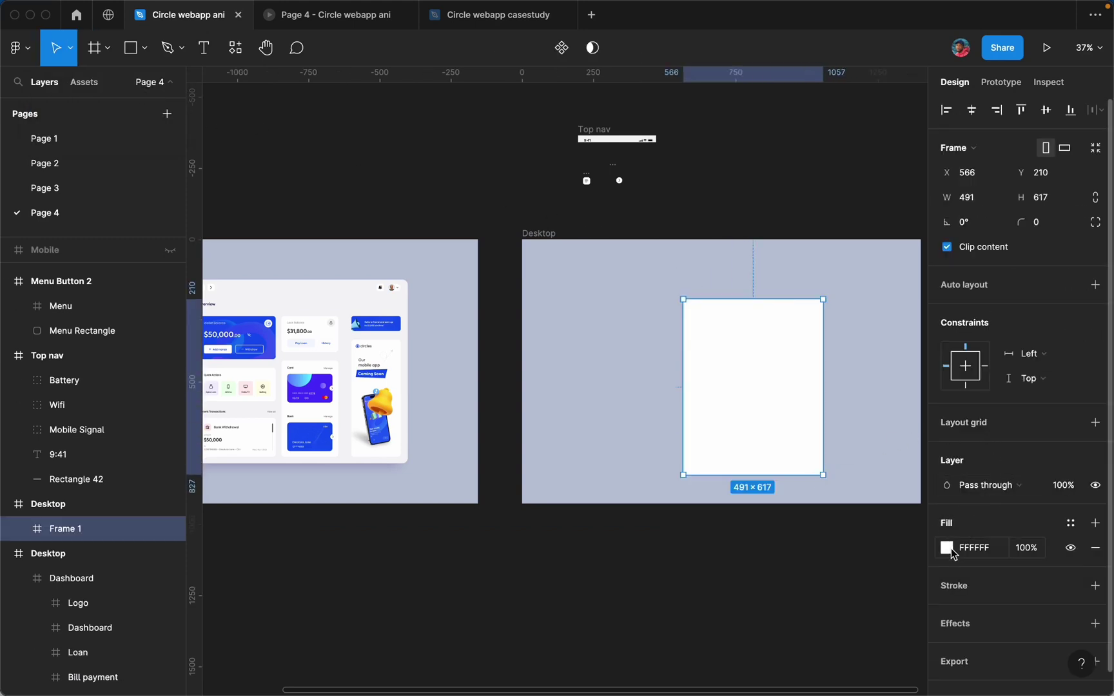
left_click_drag(766, 368, 772, 354)
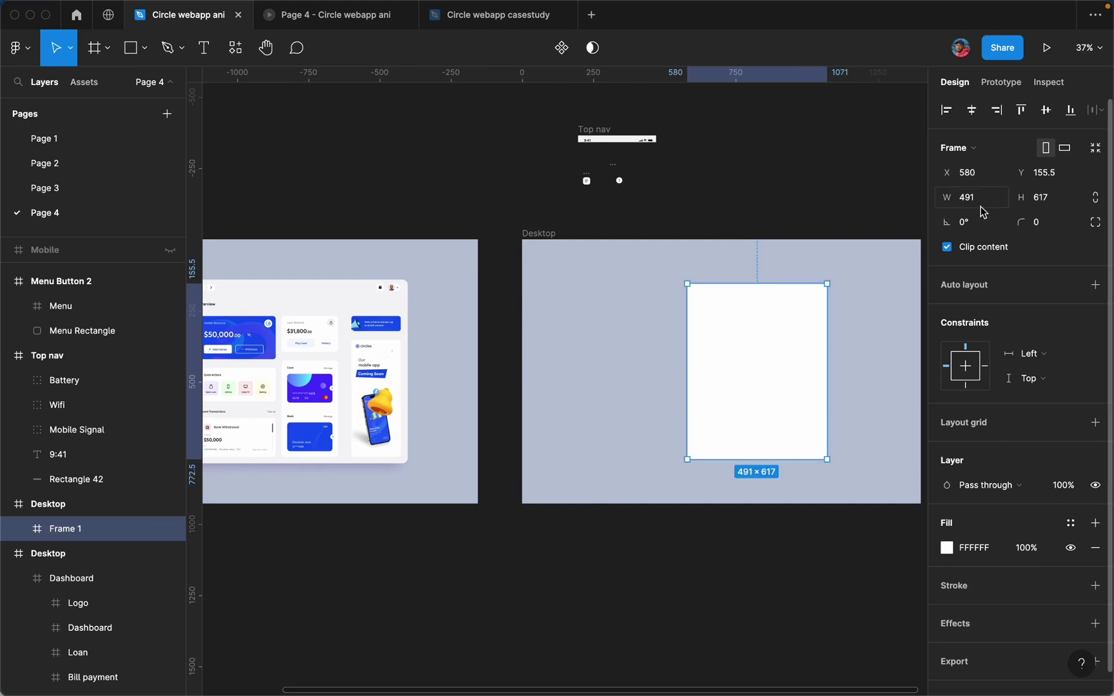
Step: Set the new frame's width to 274 and height to 592, and center it in the Desktop copy
left_click(981, 207)
type("274")
left_click(1055, 200)
type("5")
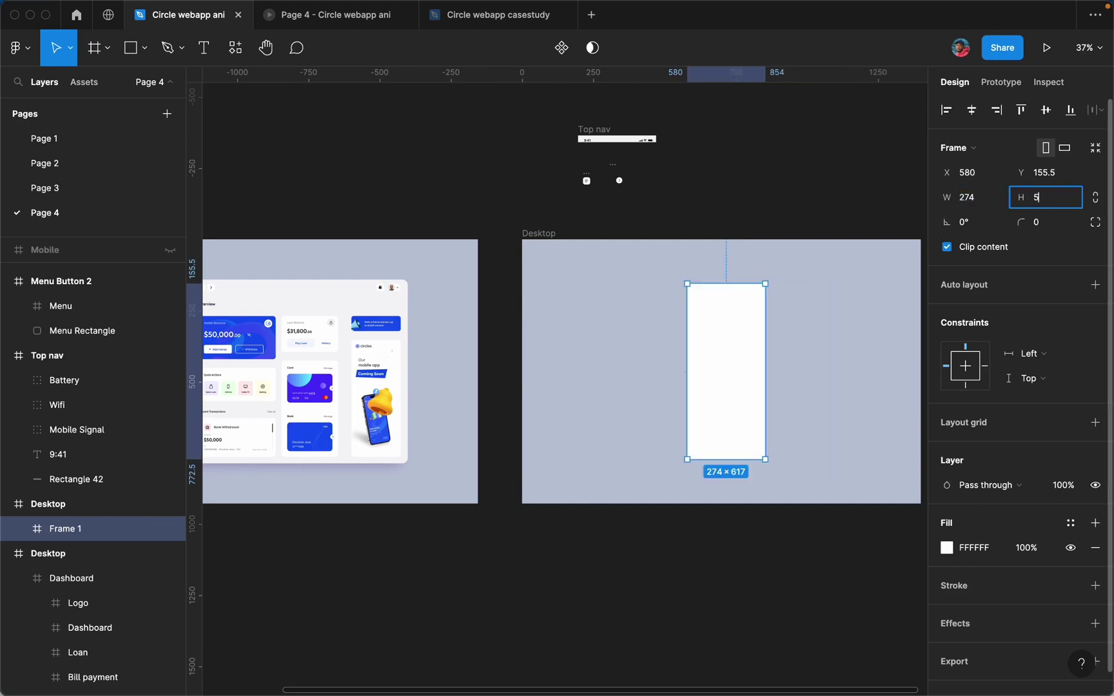
type("92")
key("Return")
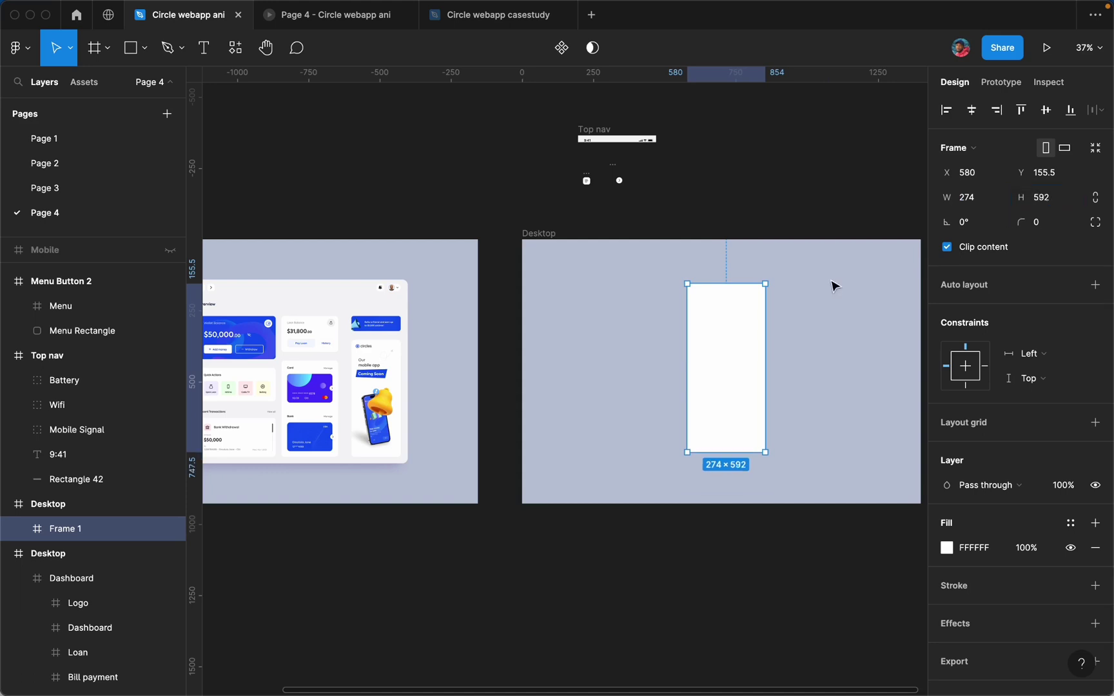
left_click_drag(744, 344, 740, 347)
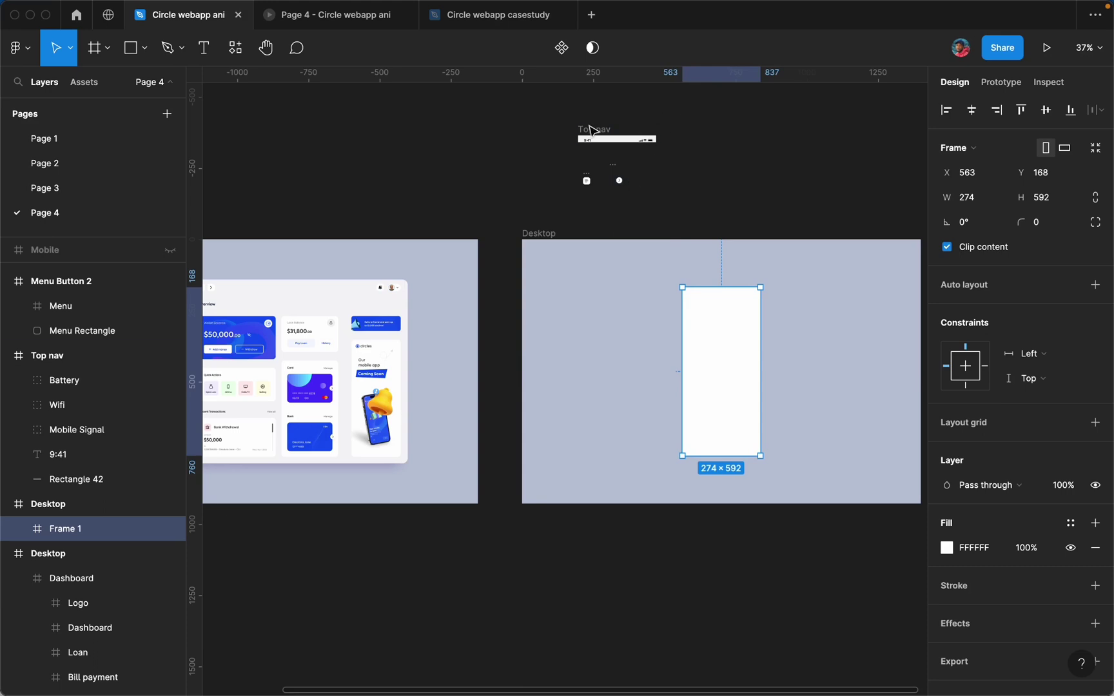
Step: Move the Top nav status bar into the phone-sized frame and align it to the upper left corner at X 0, Y 0
left_click_drag(589, 132, 696, 295)
scroll(696, 296, "up", 5)
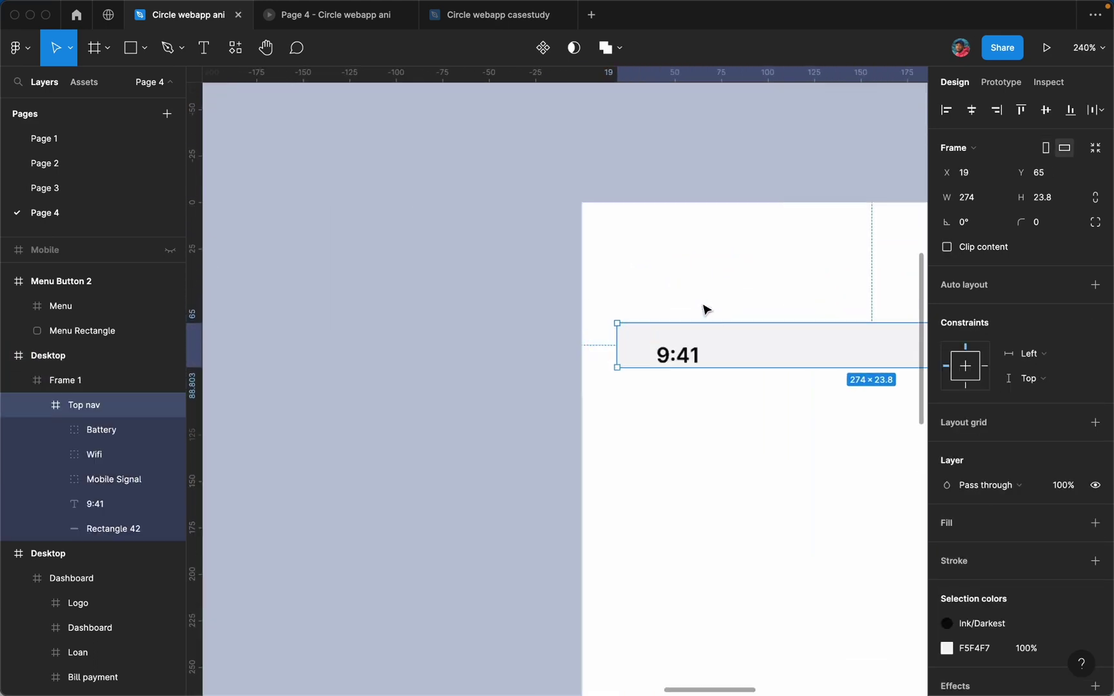
left_click_drag(741, 353, 702, 239)
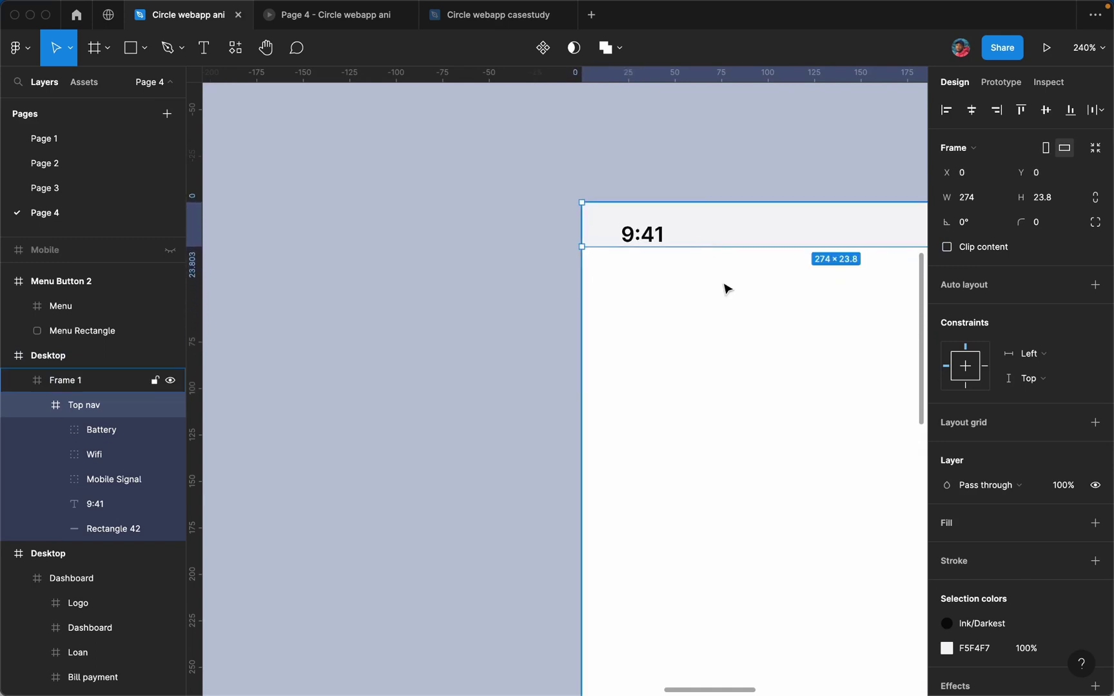
scroll(734, 309, "down", 3)
Step: Change the phone frame's fill to F5F4F7 by sampling the dashboard's background color with the eyedropper
left_click(763, 341)
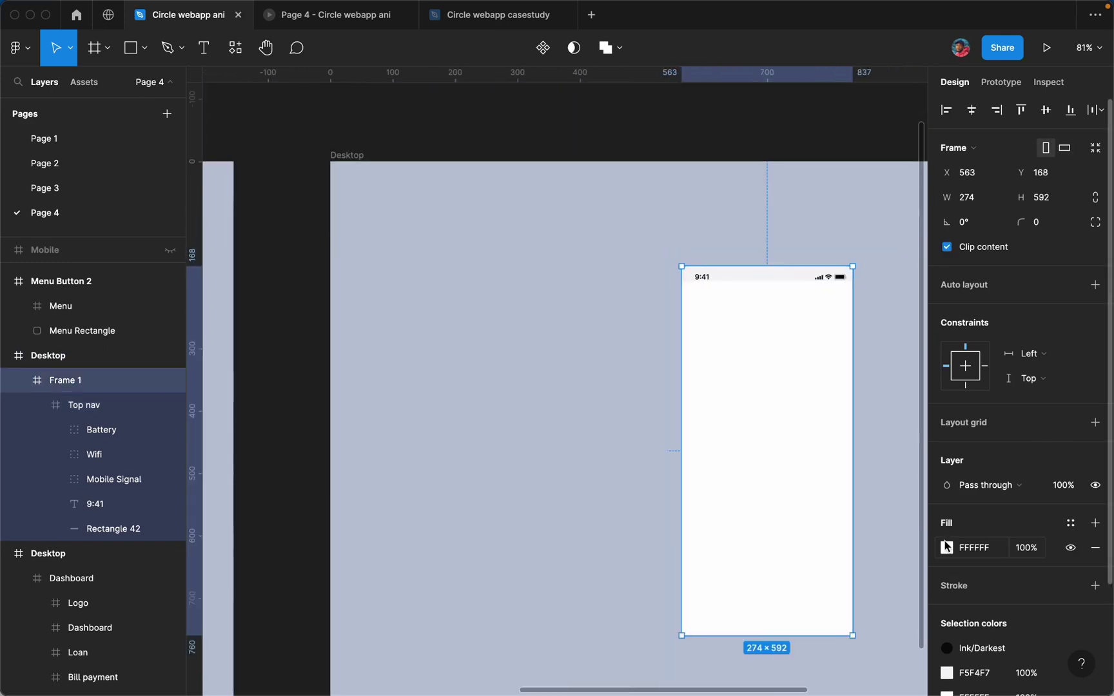
scroll(847, 392, "down", 5)
scroll(485, 368, "up", 10)
left_click(503, 325)
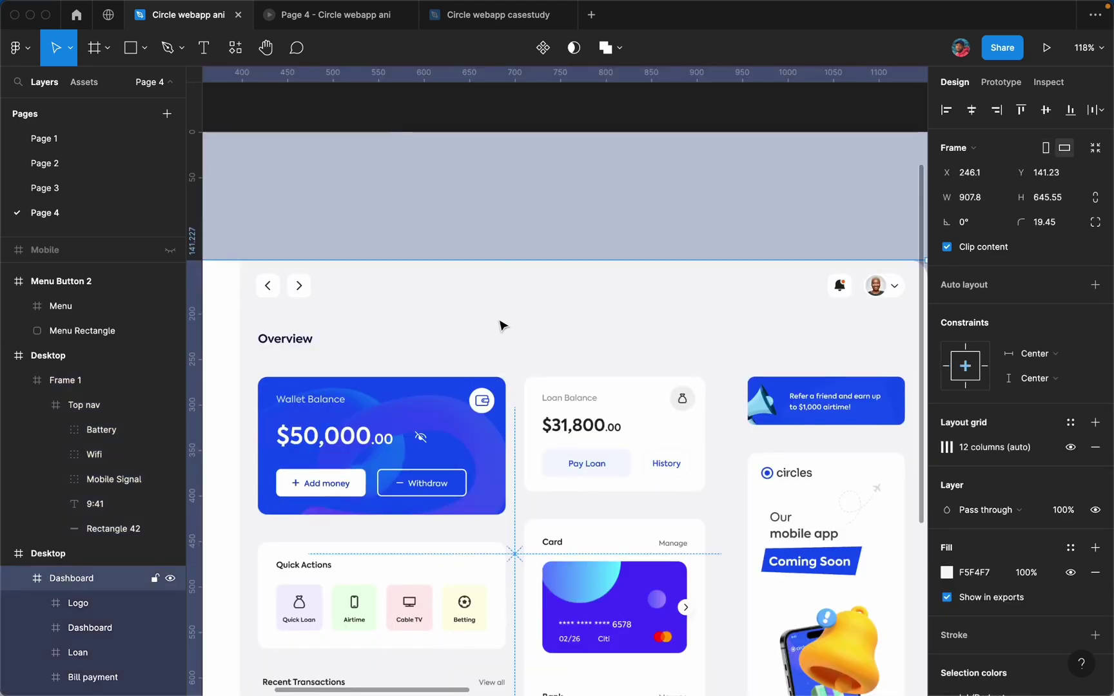
scroll(497, 316, "down", 5)
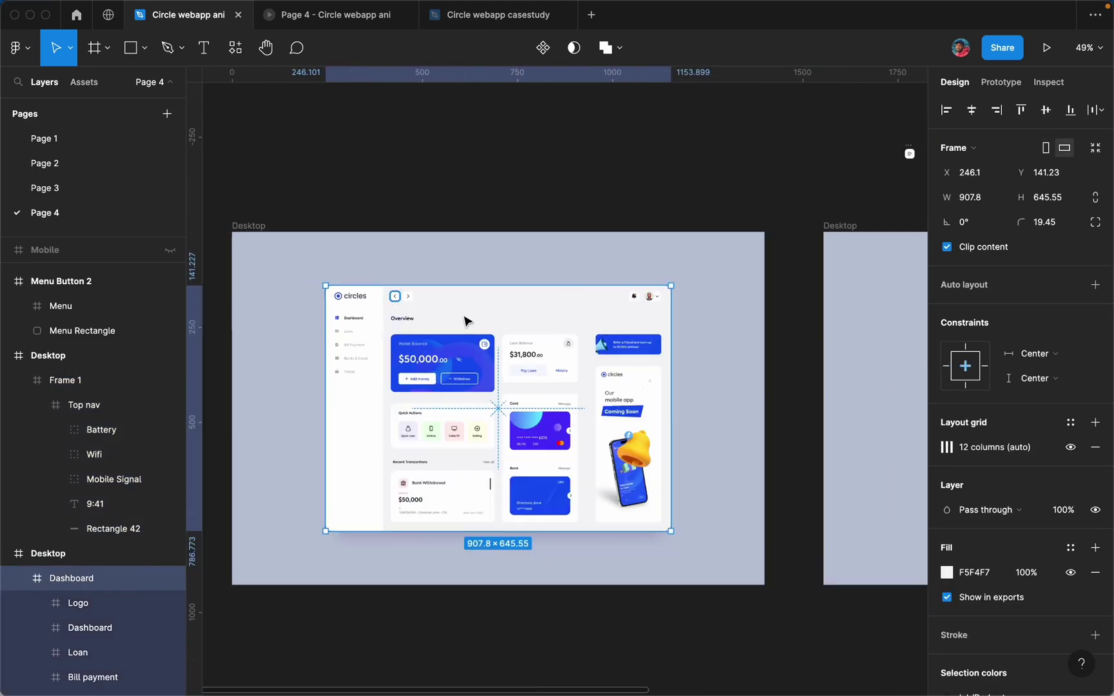
scroll(398, 308, "down", 3)
scroll(809, 348, "up", 5)
left_click(826, 333)
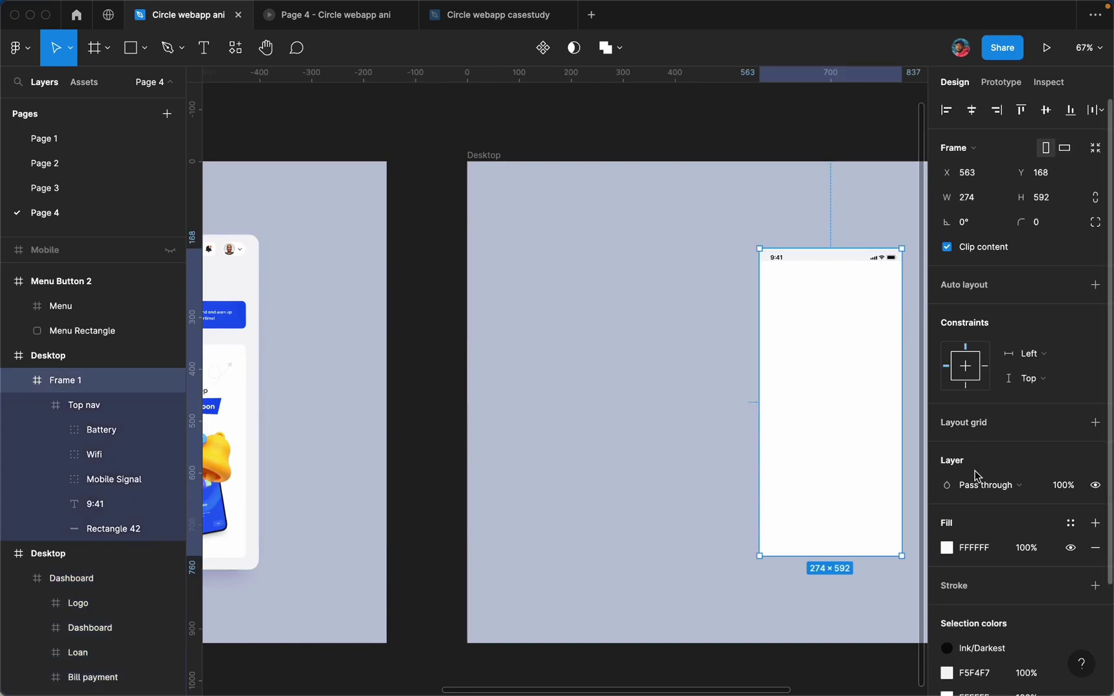
left_click(948, 547)
left_click(764, 523)
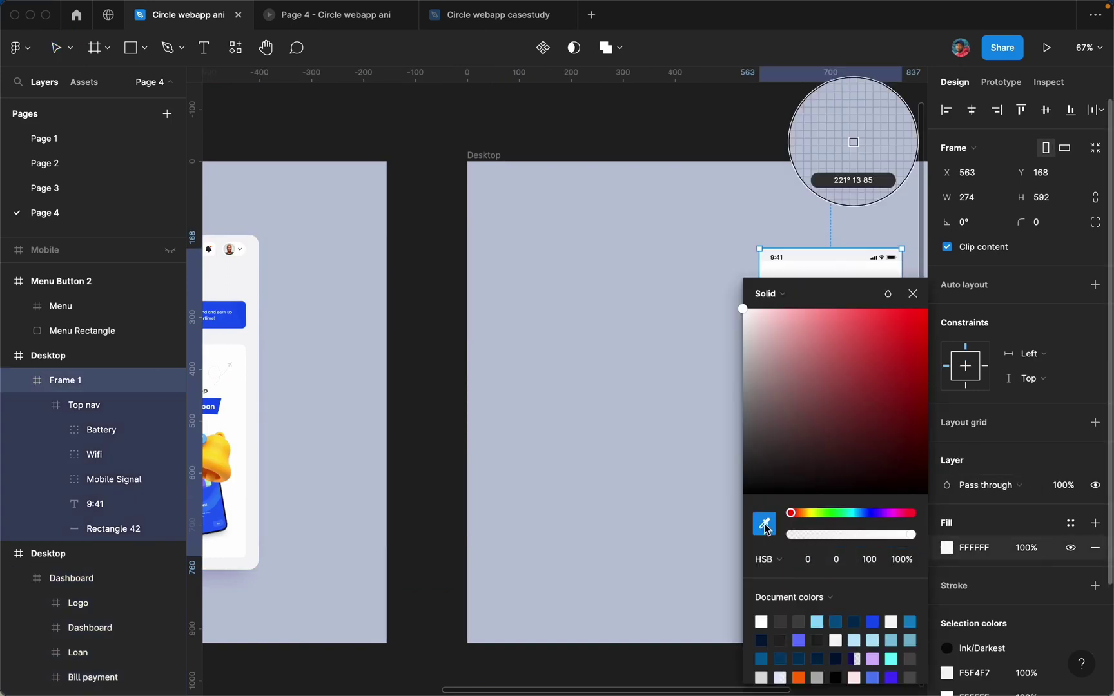
scroll(587, 305, "down", 5)
scroll(587, 306, "up", 4)
left_click(443, 269)
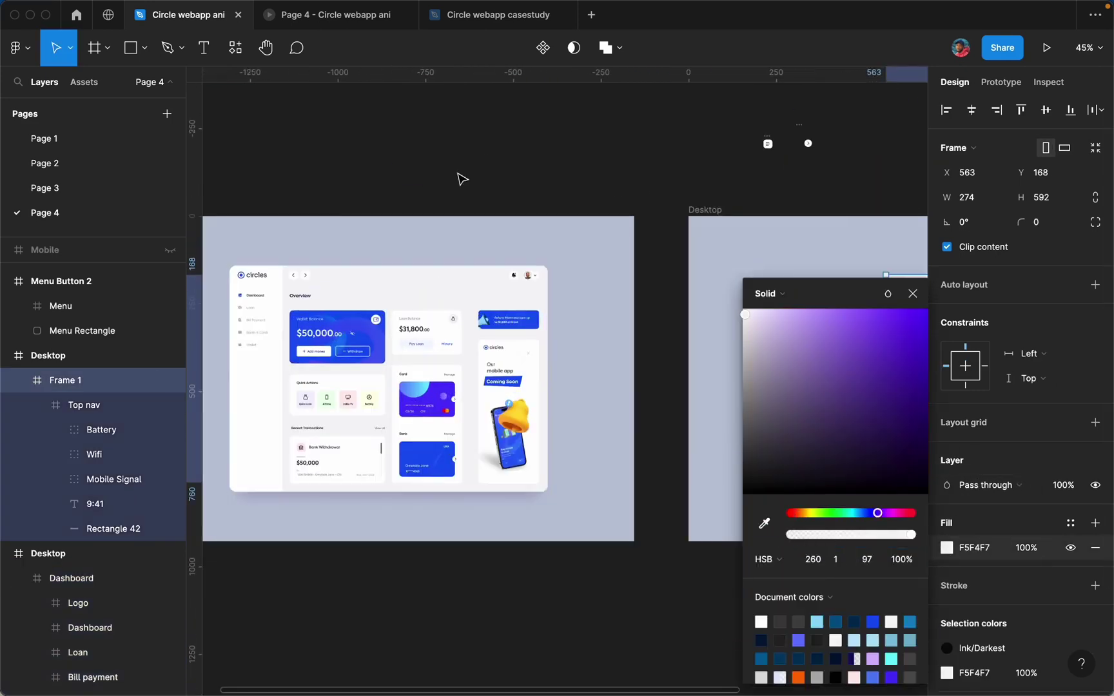
left_click(460, 179)
scroll(848, 273, "down", 3)
left_click(847, 274)
scroll(776, 281, "up", 5)
left_click(775, 281)
scroll(775, 281, "down", 4)
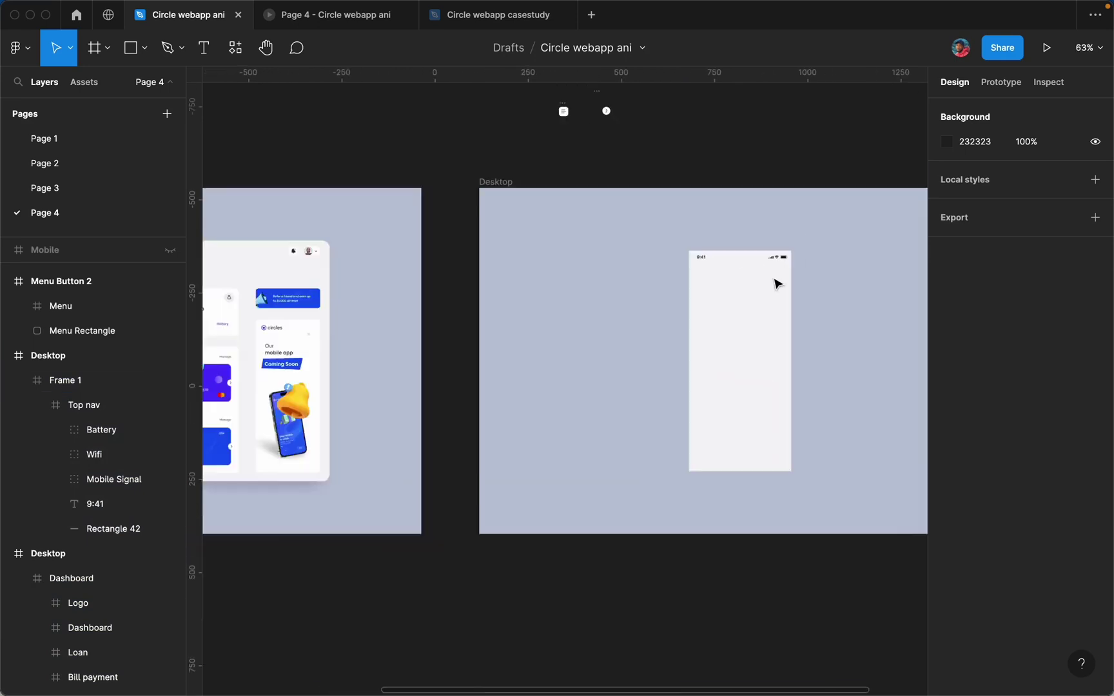
Step: Examine the desktop dashboard's components one by one: wallet balance, loan balance, referral banner, quick actions, recent transactions and mobile app advert
scroll(355, 351, "down", 2)
left_click(355, 351)
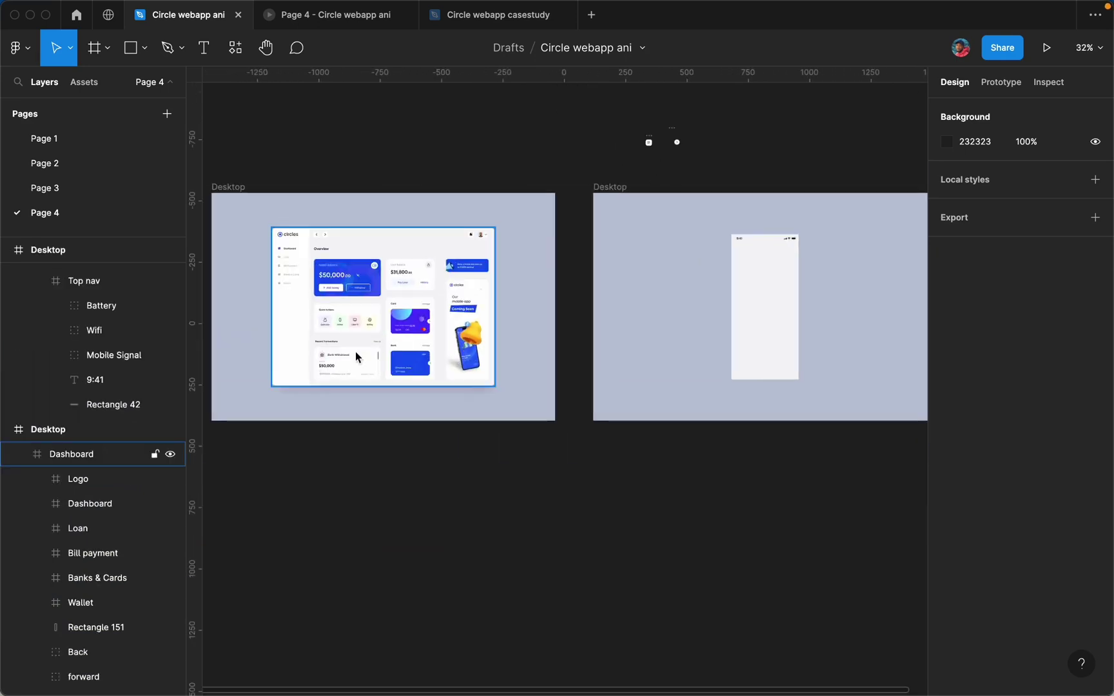
scroll(246, 298, "up", 4)
left_click(243, 287)
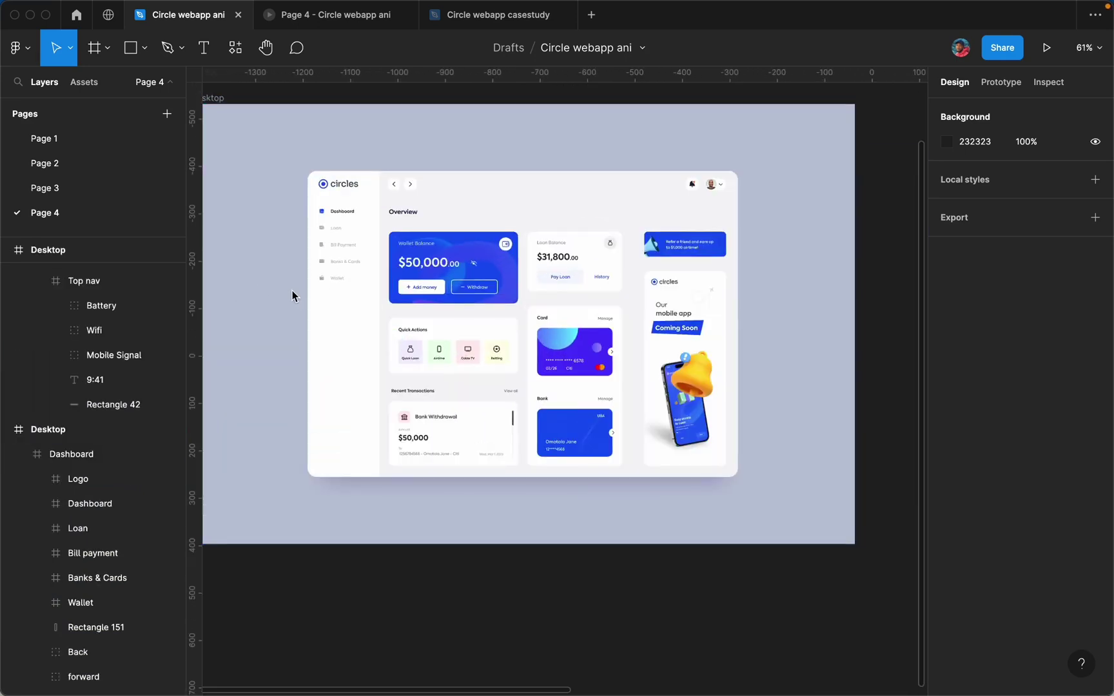
scroll(298, 251, "up", 2)
left_click(328, 225)
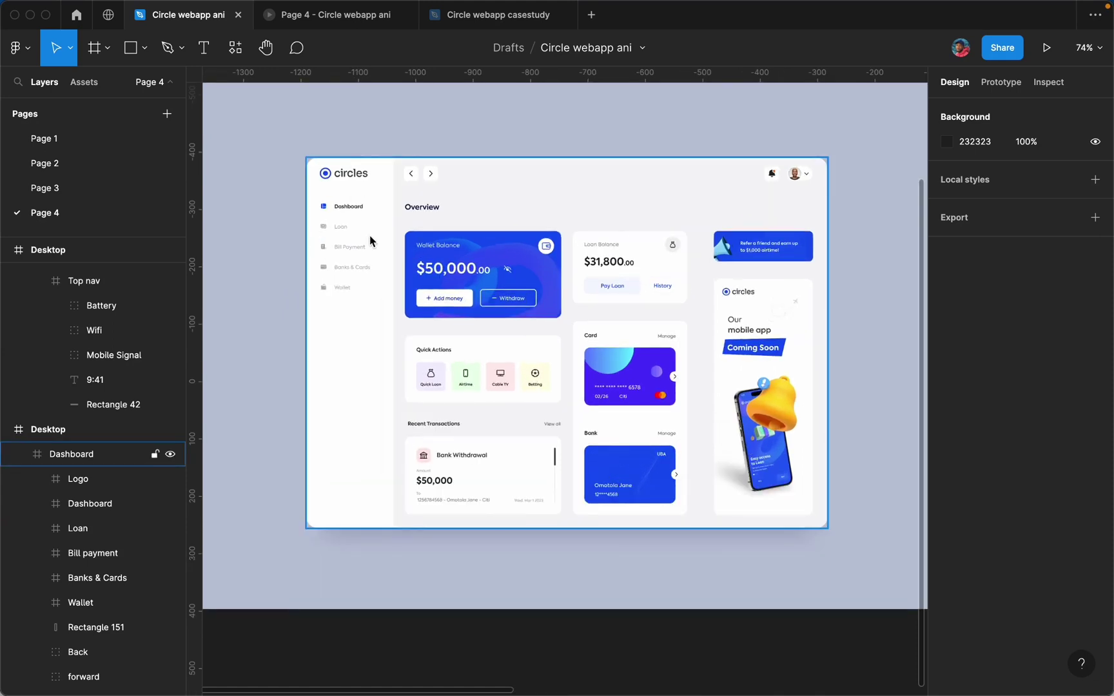
left_click(480, 246)
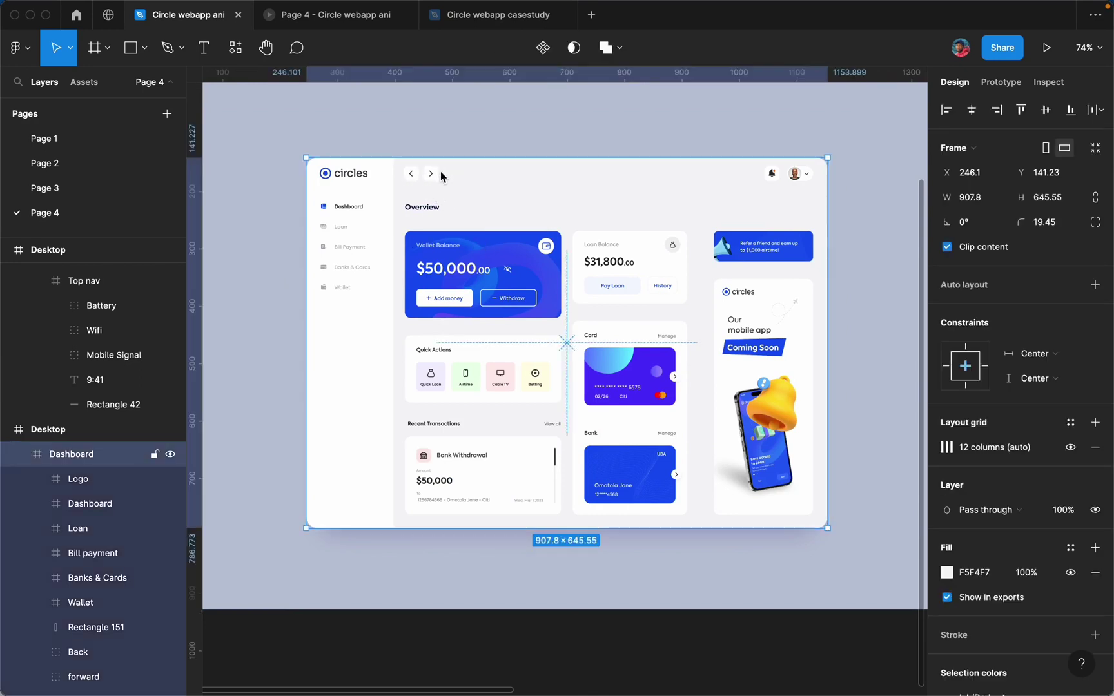
double_click(502, 272)
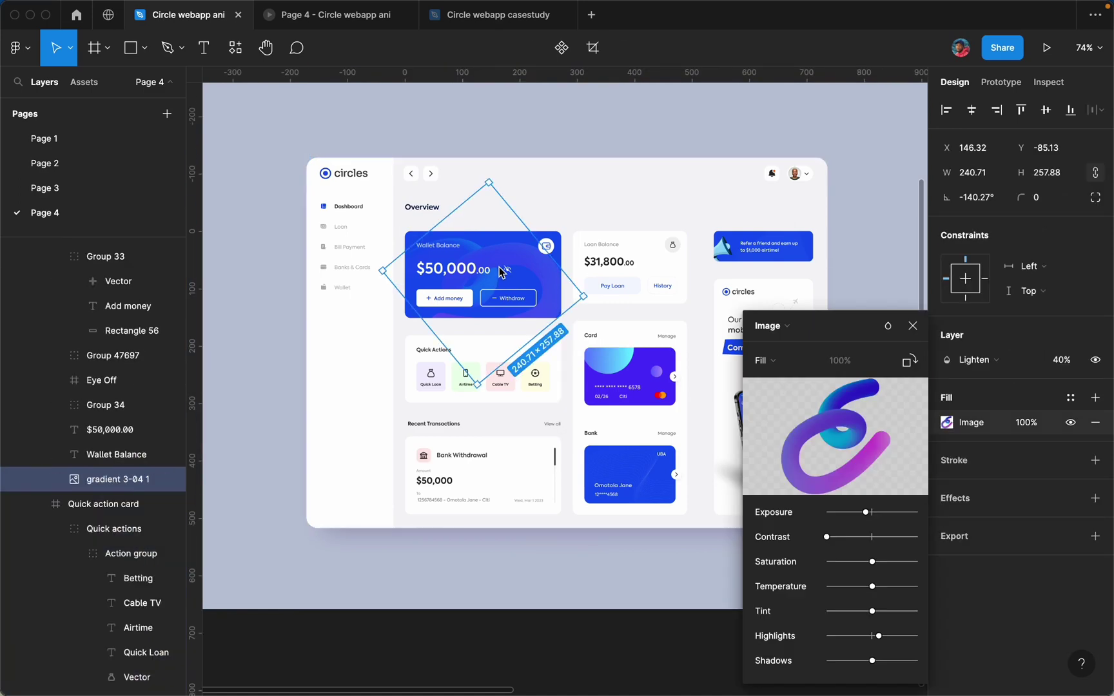
left_click(564, 216)
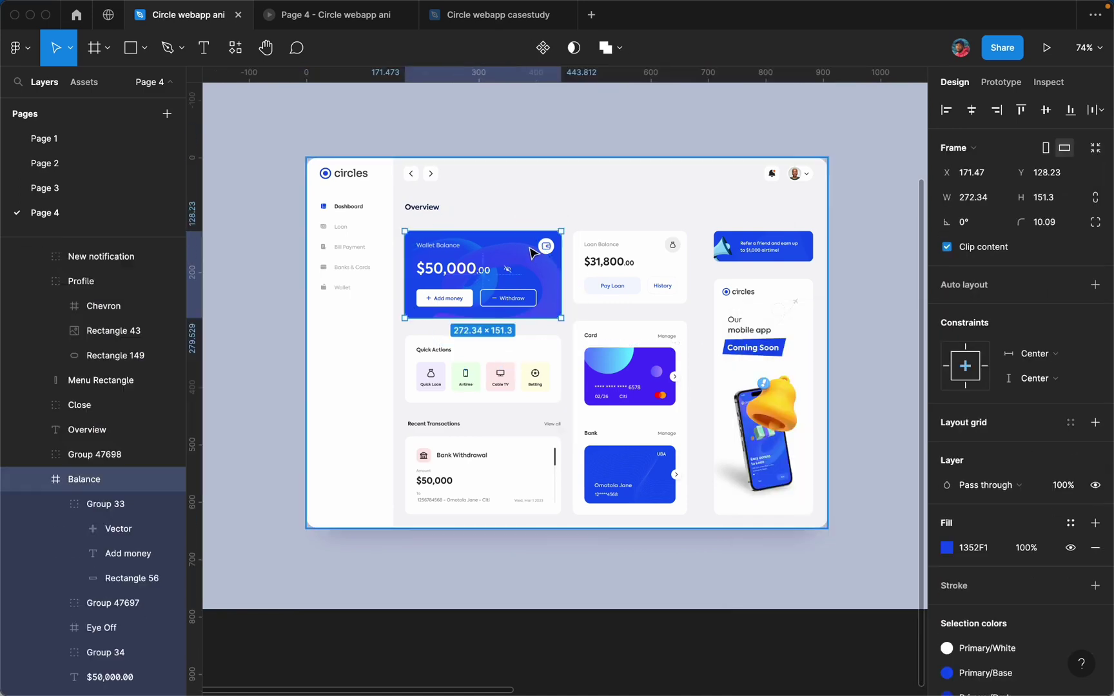
left_click(531, 251)
left_click(630, 261)
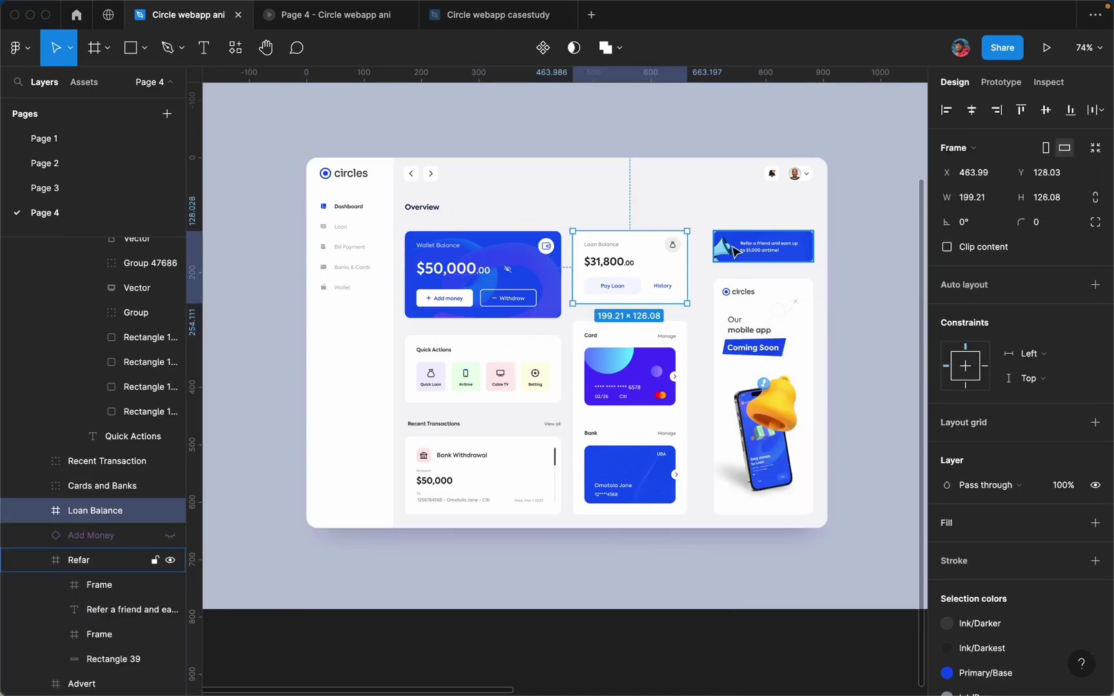
left_click(754, 248)
left_click(754, 248)
left_click(523, 369)
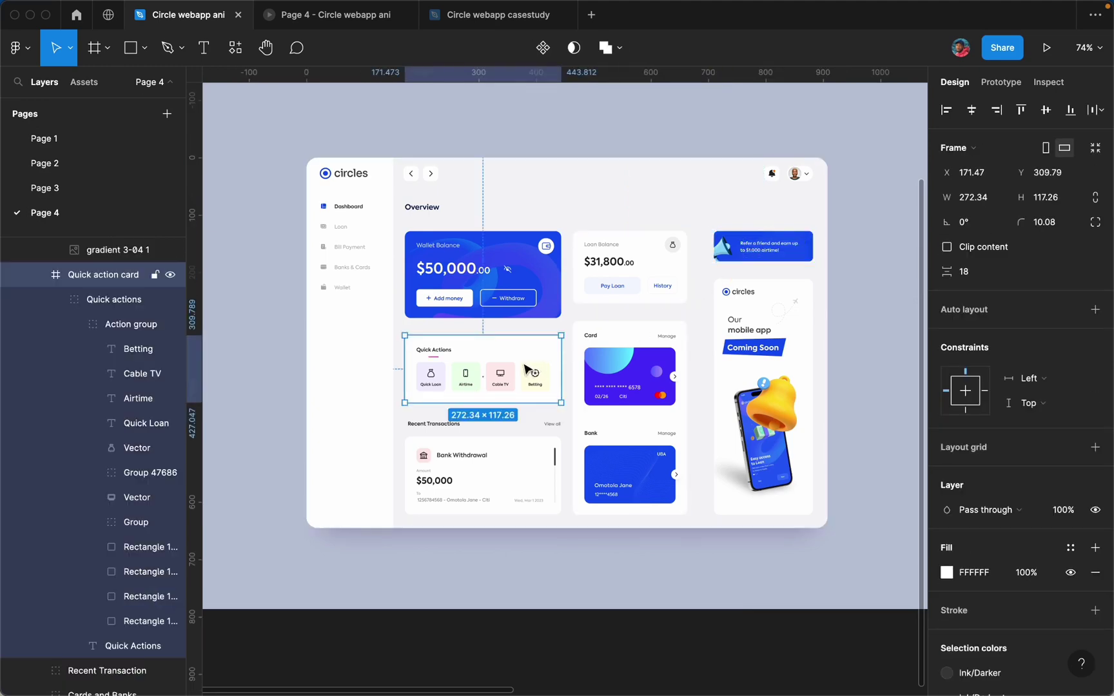
left_click(506, 460)
left_click(779, 371)
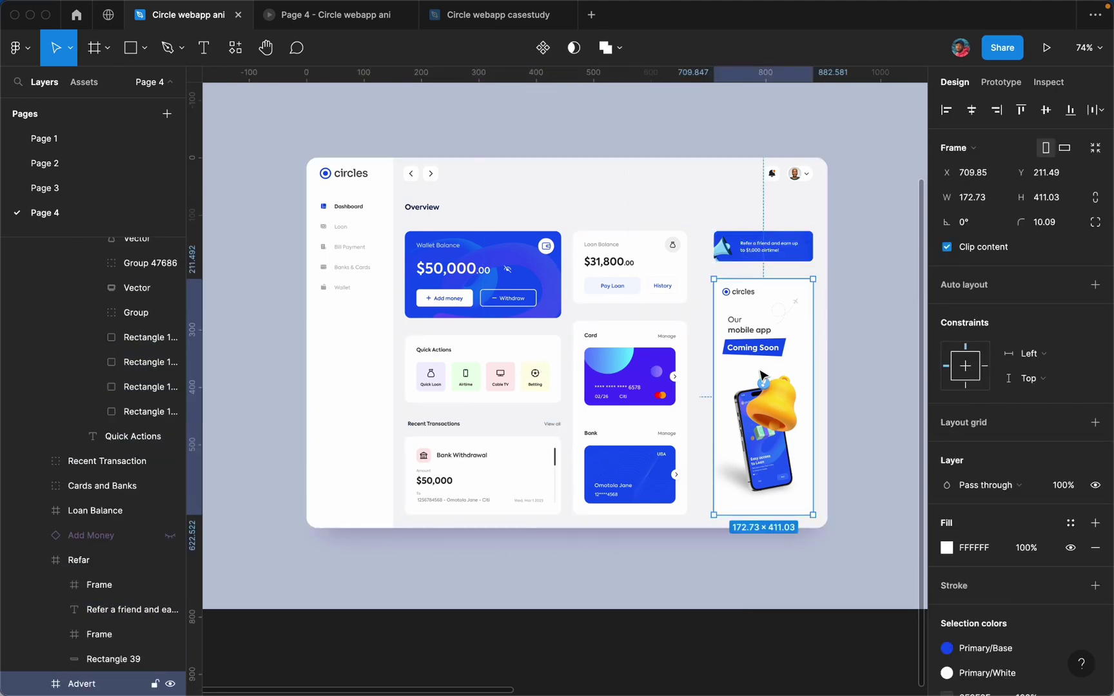
left_click(680, 373)
left_click(743, 363)
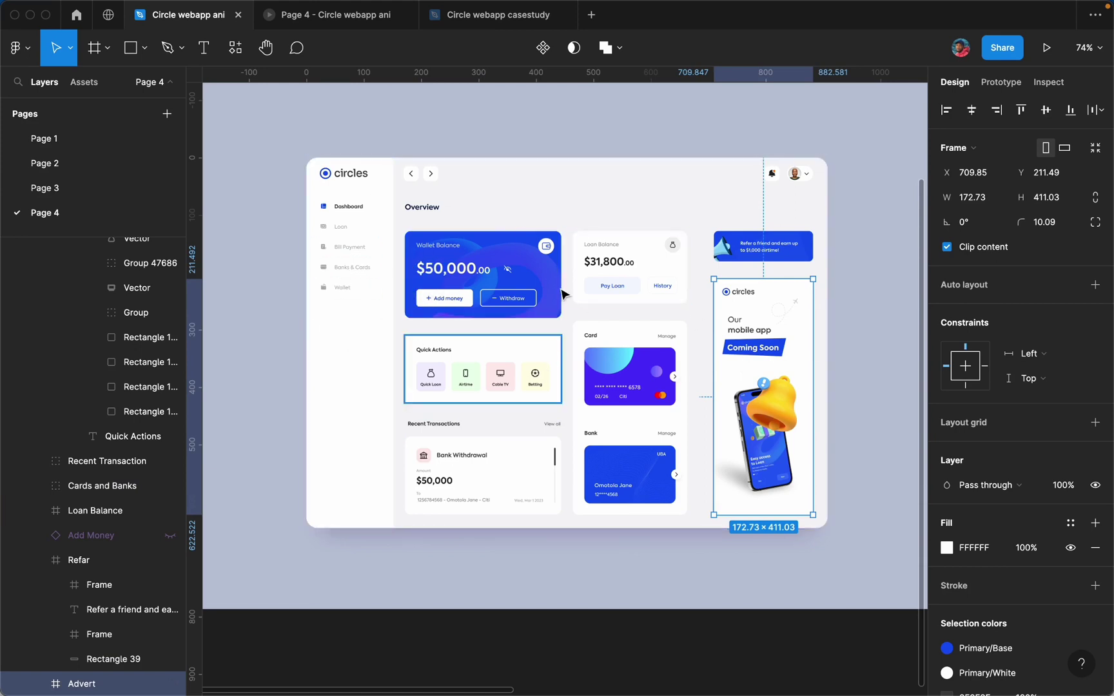
Step: Compare the desktop dashboard's layout with the empty phone frame in the second Desktop frame
scroll(501, 312, "down", 5)
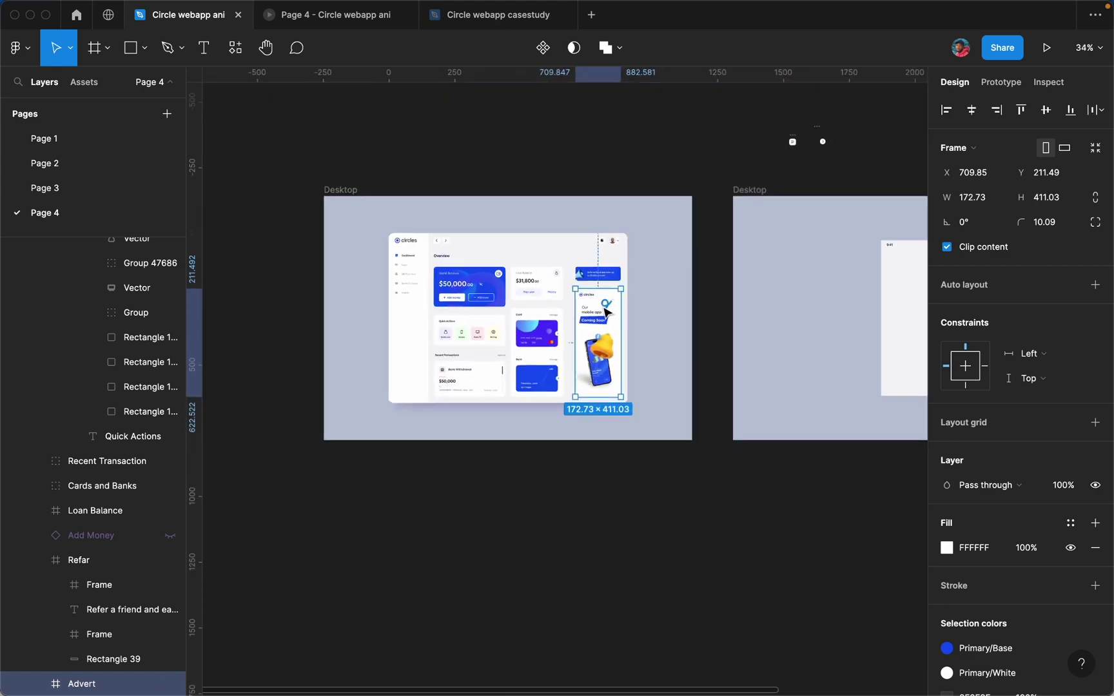
scroll(589, 323, "down", 5)
scroll(807, 323, "up", 5)
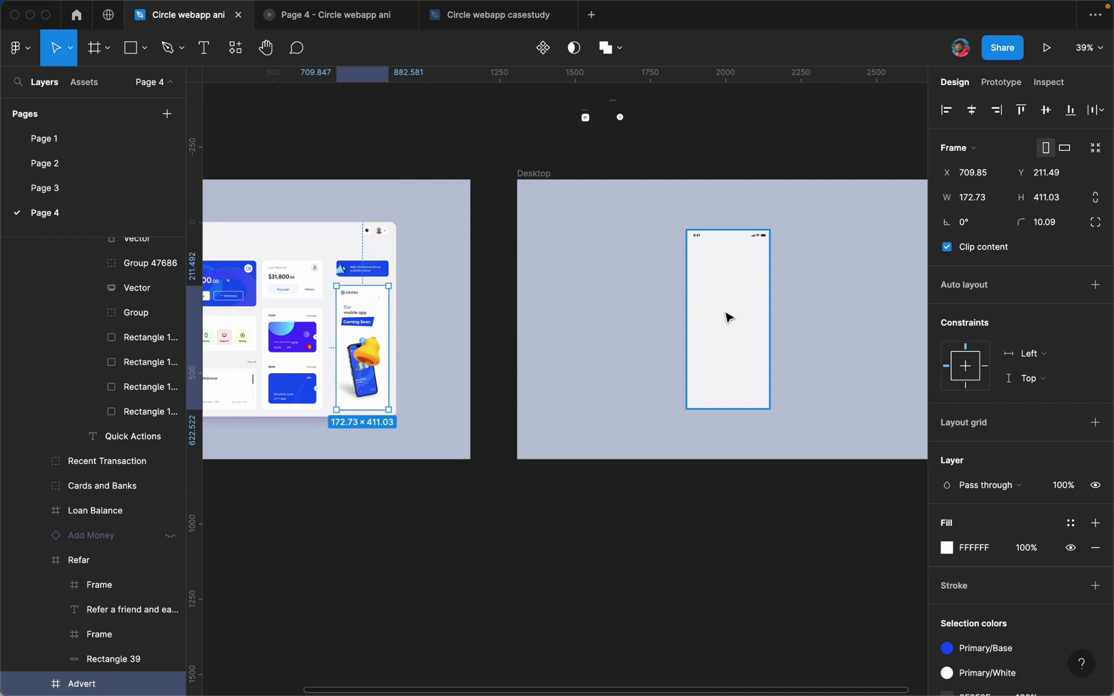
scroll(726, 317, "down", 5)
scroll(465, 316, "up", 3)
scroll(509, 312, "up", 3)
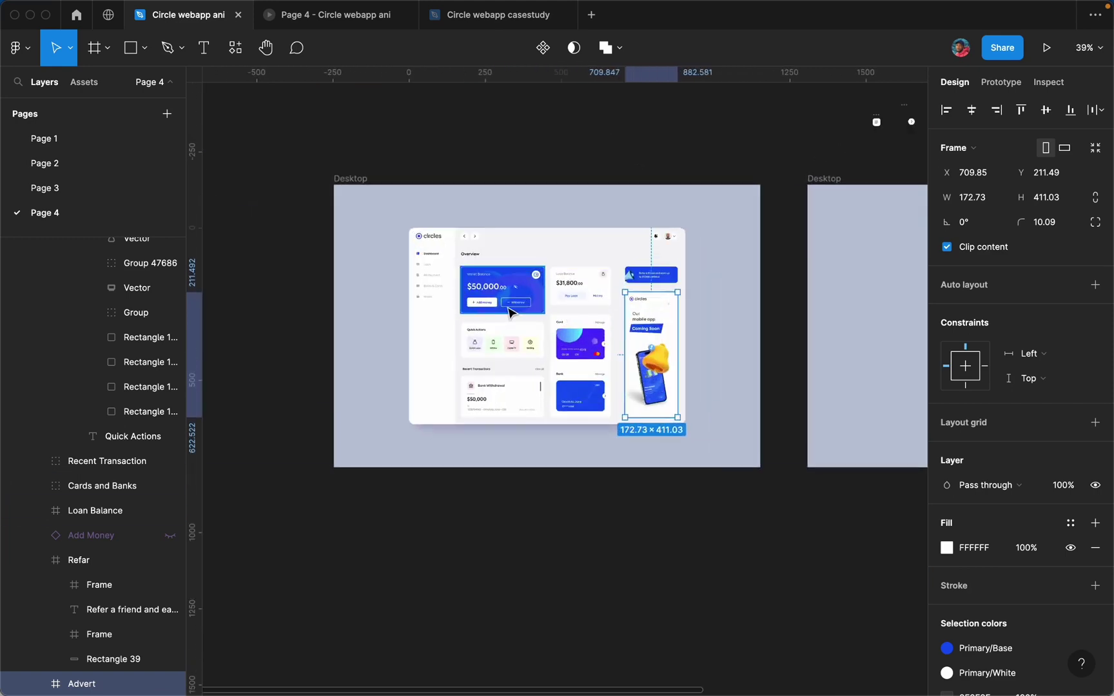
scroll(509, 312, "down", 3)
scroll(778, 323, "up", 3)
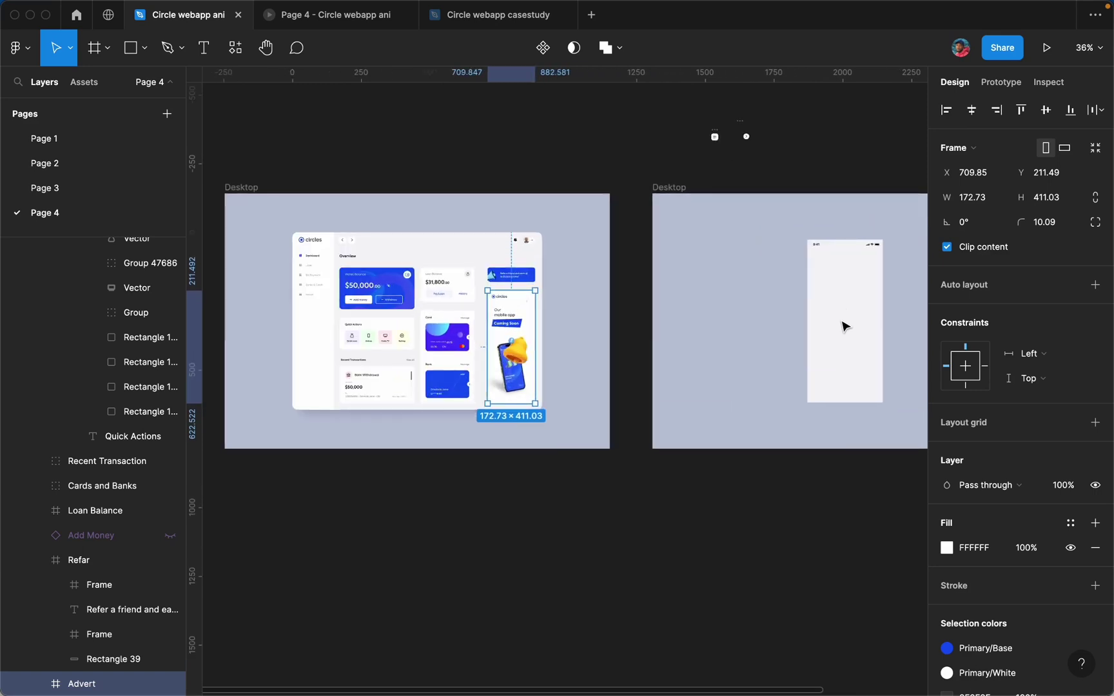
scroll(485, 342, "up", 5)
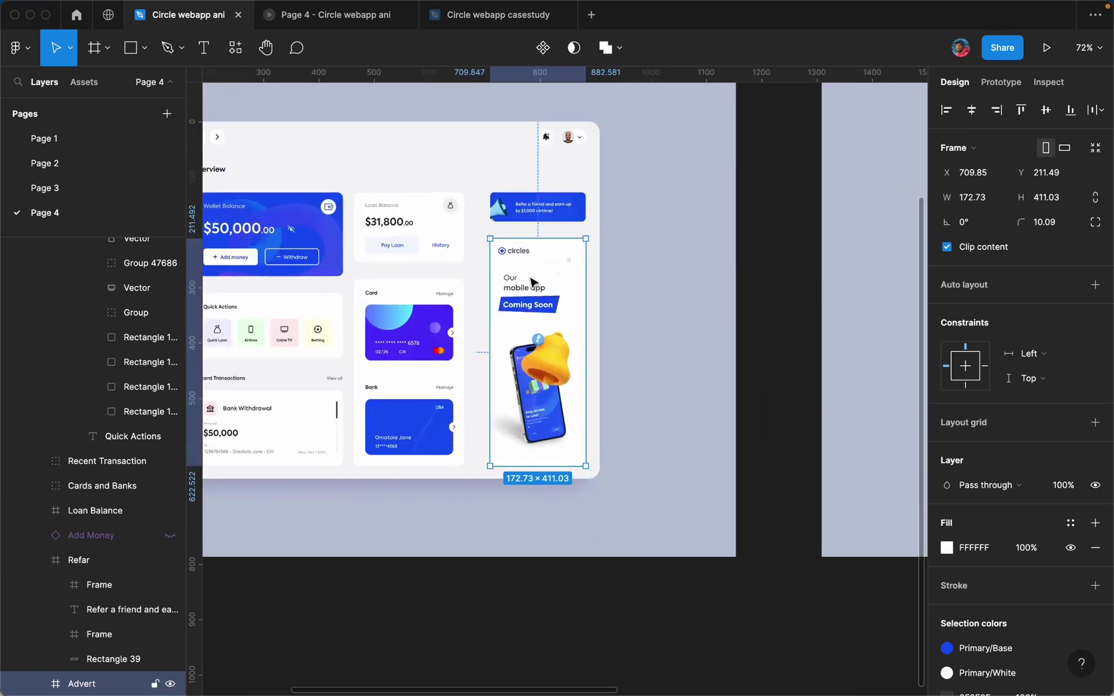
scroll(536, 268, "down", 5)
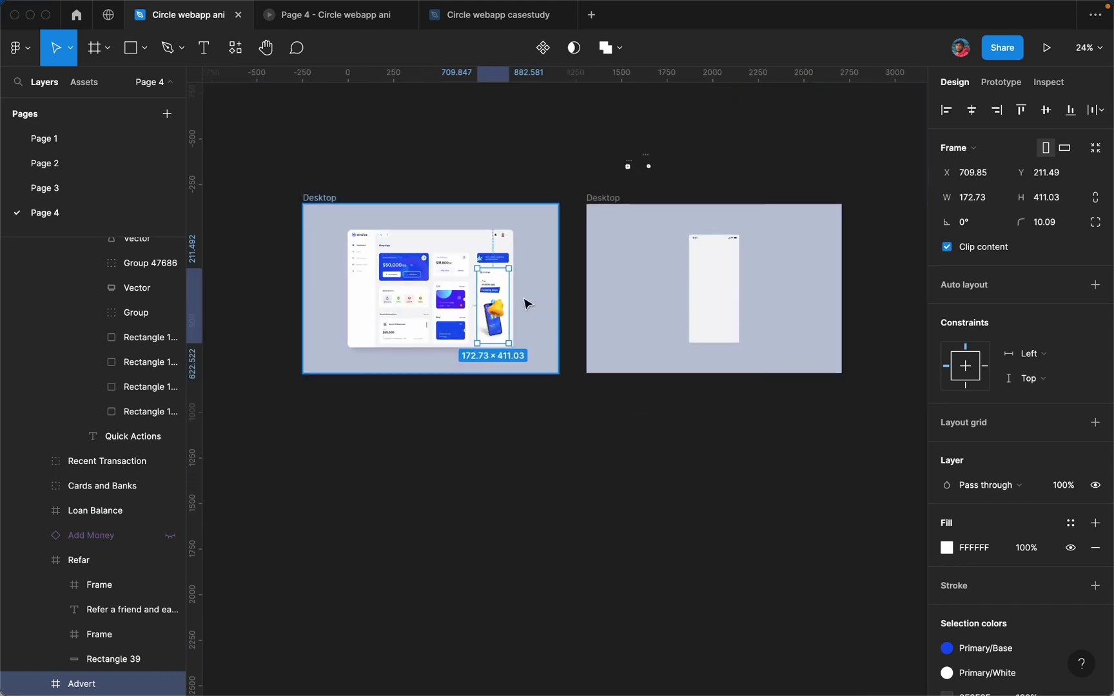
scroll(522, 301, "up", 3)
scroll(720, 303, "down", 3)
scroll(720, 302, "up", 4)
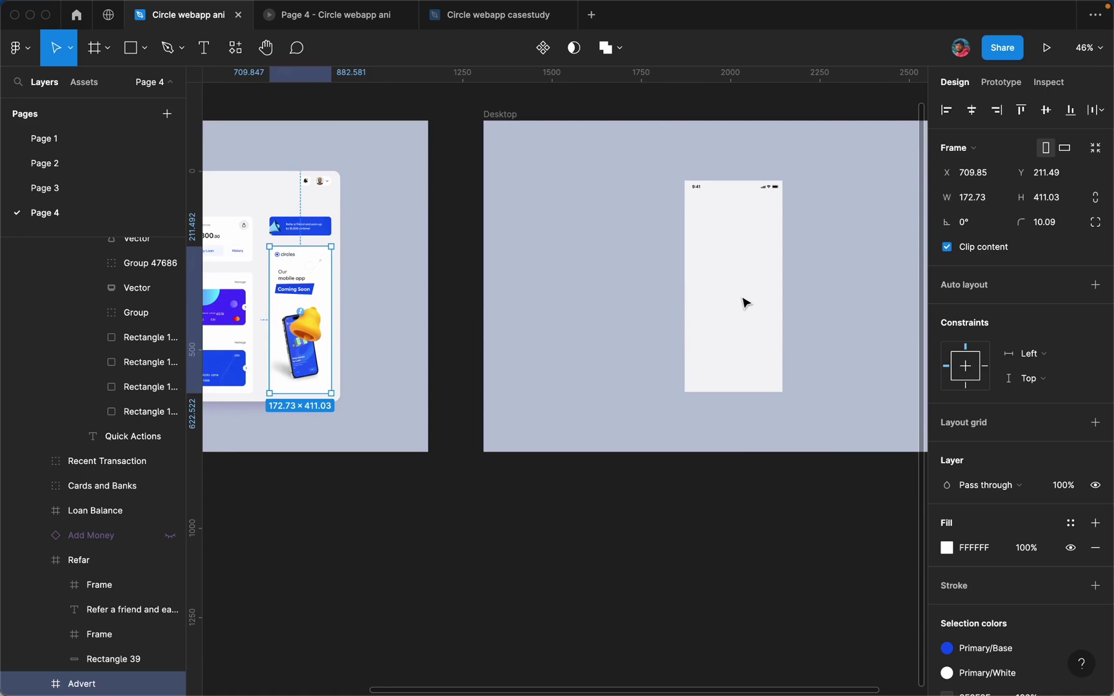
scroll(763, 291, "down", 4)
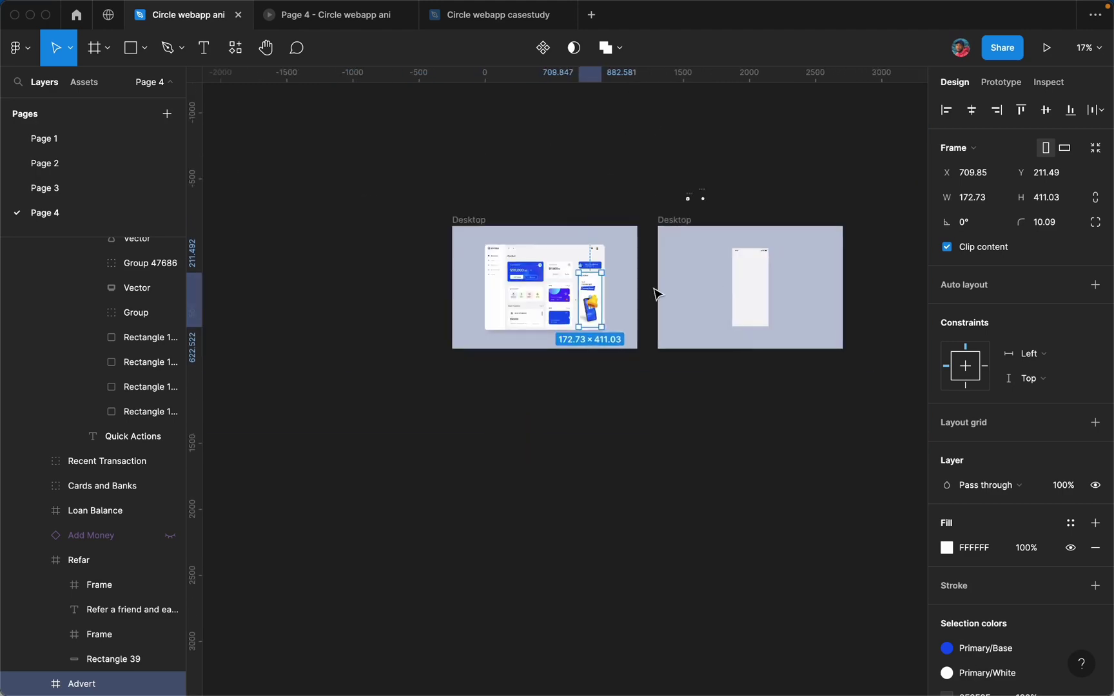
Step: Copy the notification icon and profile group from the desktop dashboard's header into the second Desktop frame, beside the phone frame
scroll(644, 289, "up", 5)
scroll(580, 245, "up", 5)
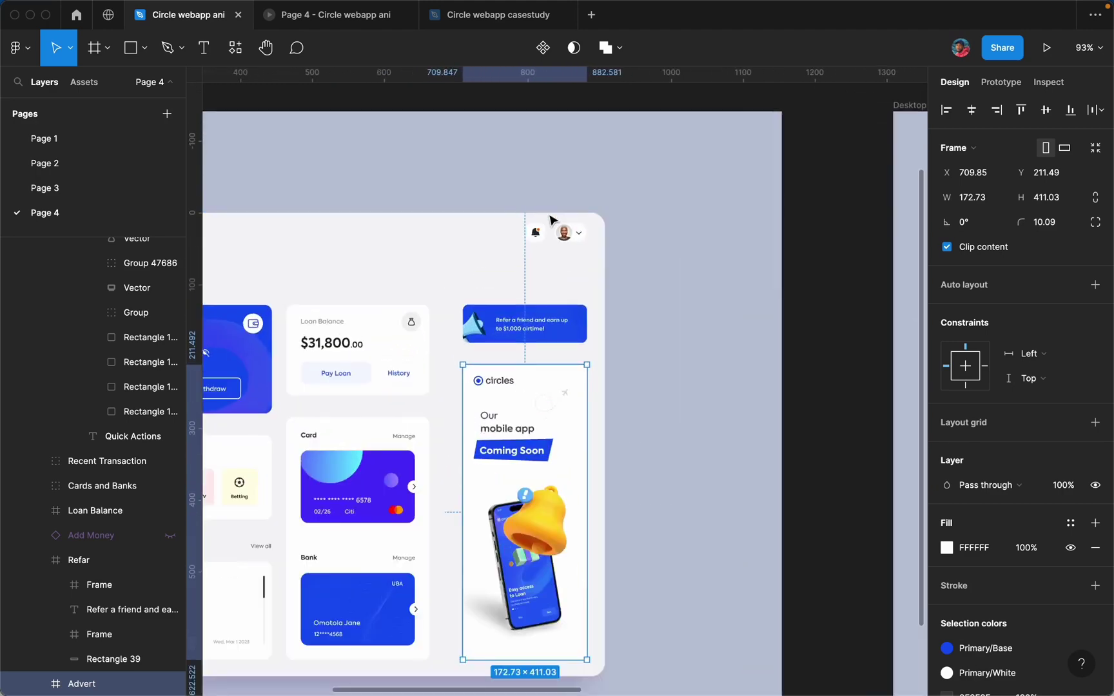
left_click(546, 254)
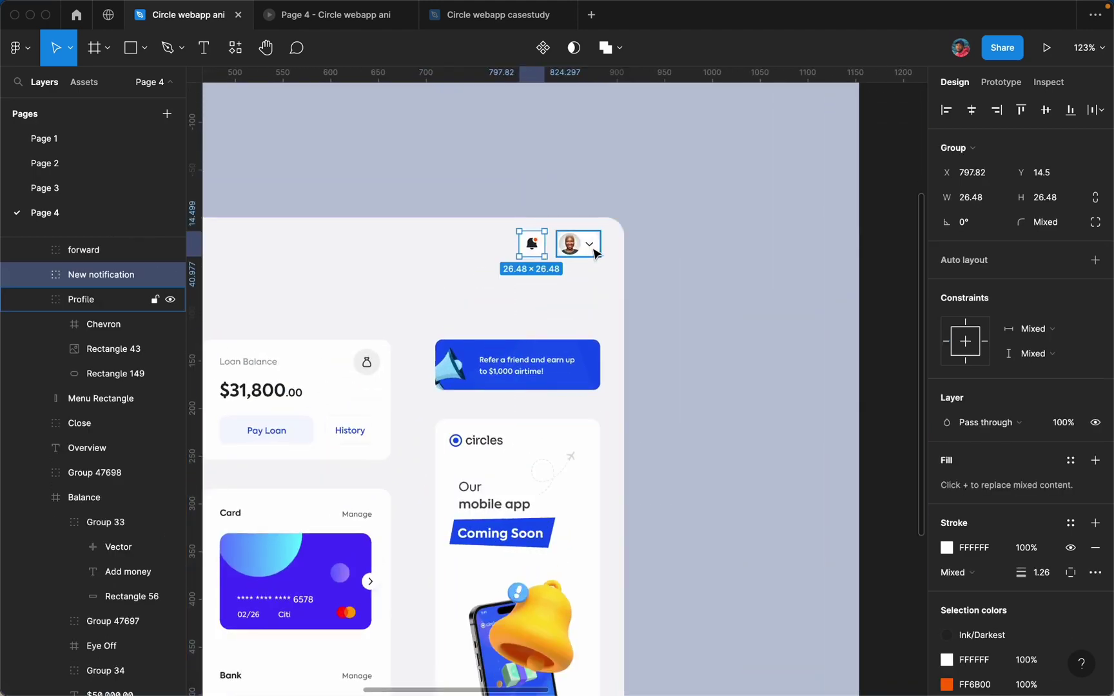
left_click(596, 253, "shift")
scroll(595, 253, "down", 5)
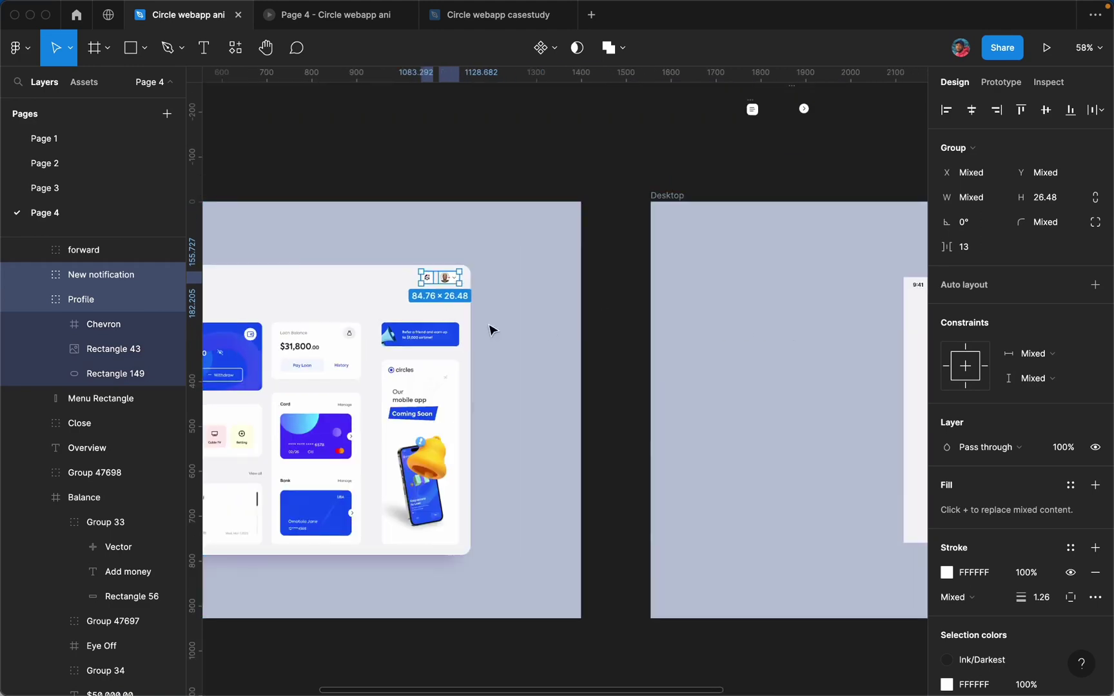
scroll(490, 328, "down", 2)
scroll(723, 328, "up", 4)
left_click(509, 316)
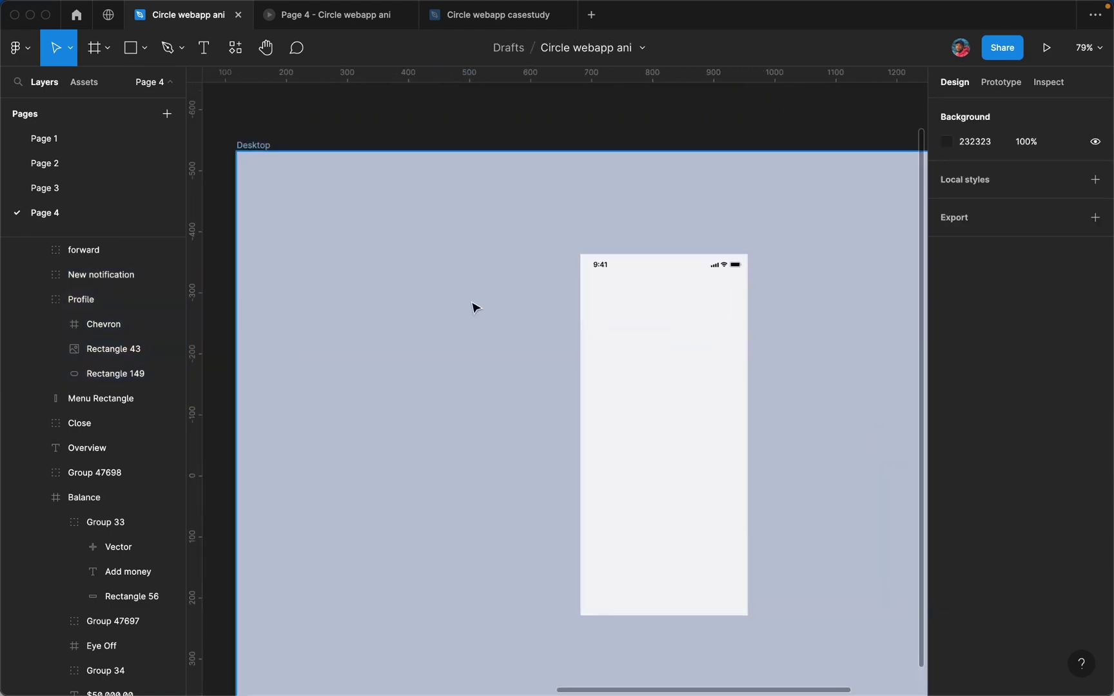
key("ctrl+z")
key("ctrl+z")
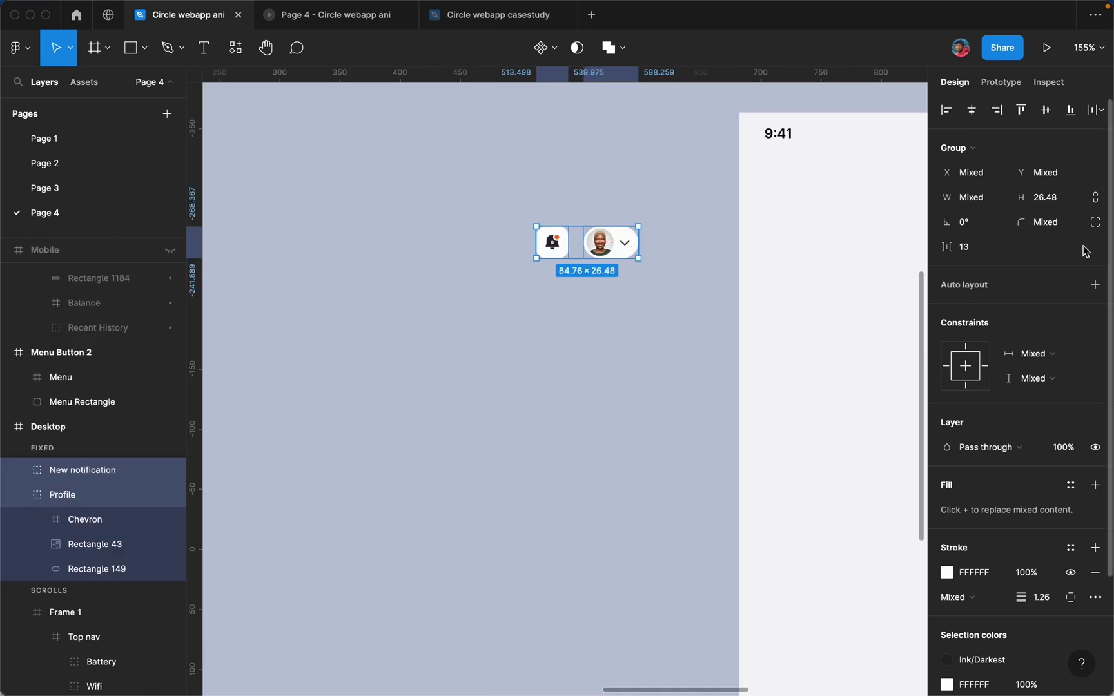
Step: Scale the copied notification and profile groups proportionally to a height of 24 and move them closer together, about 10 apart
left_click(1053, 204)
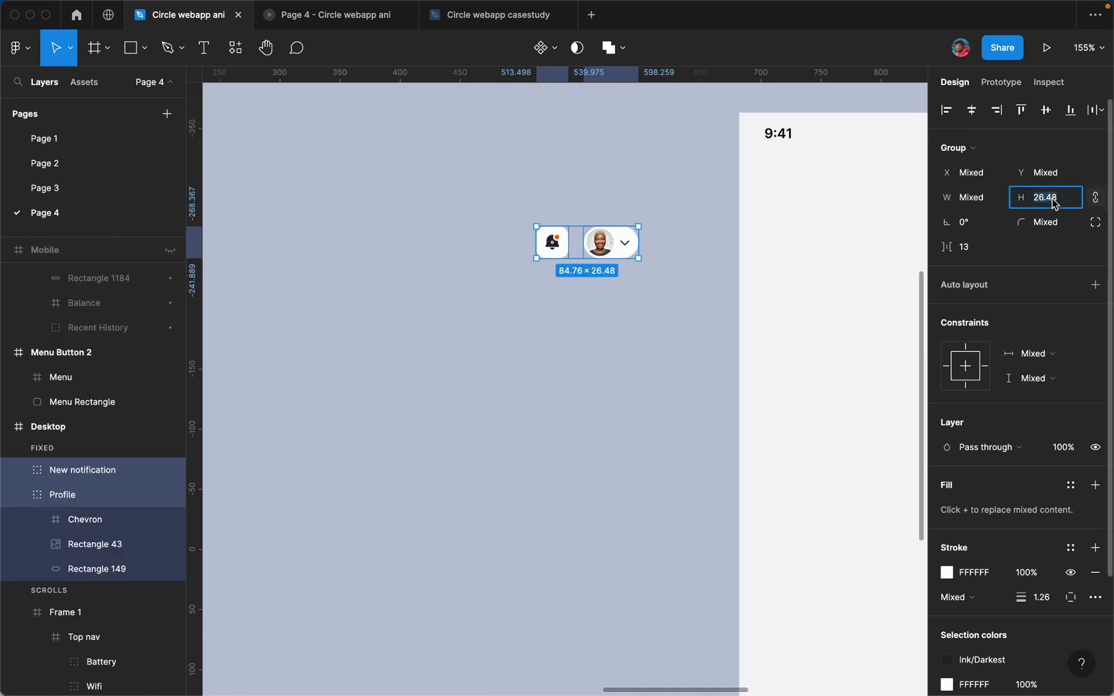
type("24")
key("Return")
left_click(651, 258)
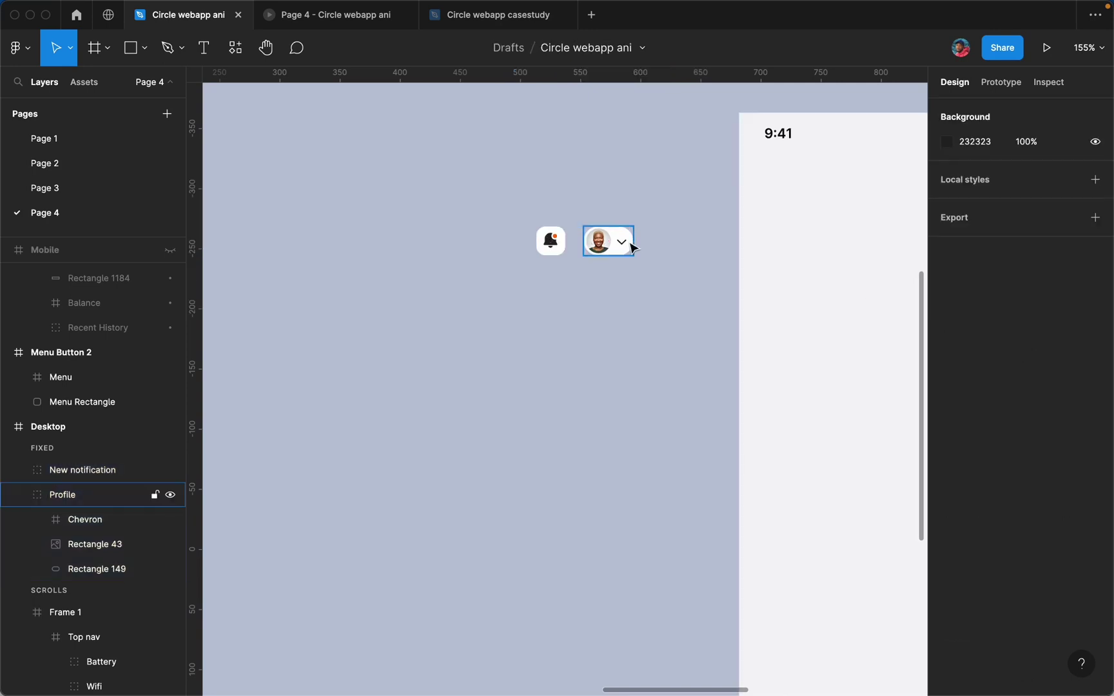
scroll(623, 249, "up", 3)
left_click_drag(615, 250, 604, 252)
left_click(611, 274)
scroll(611, 301, "down", 5)
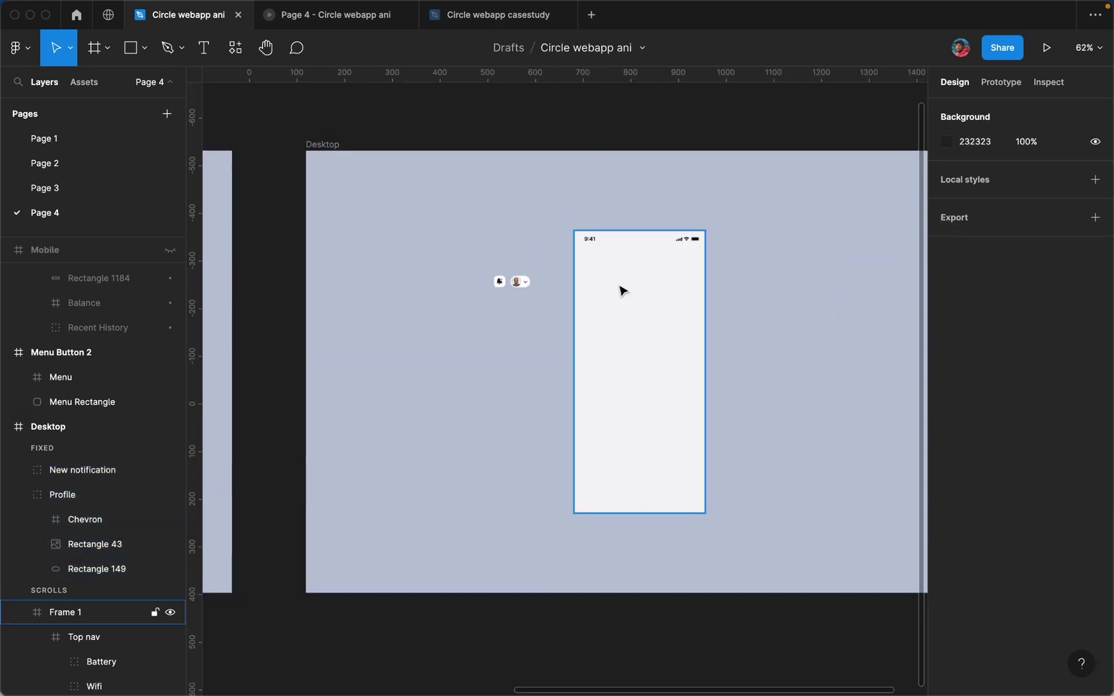
Step: Add a one-column stretch layout grid with margin 17 and gutter 20 to the phone frame
scroll(621, 288, "up", 3)
left_click(594, 248)
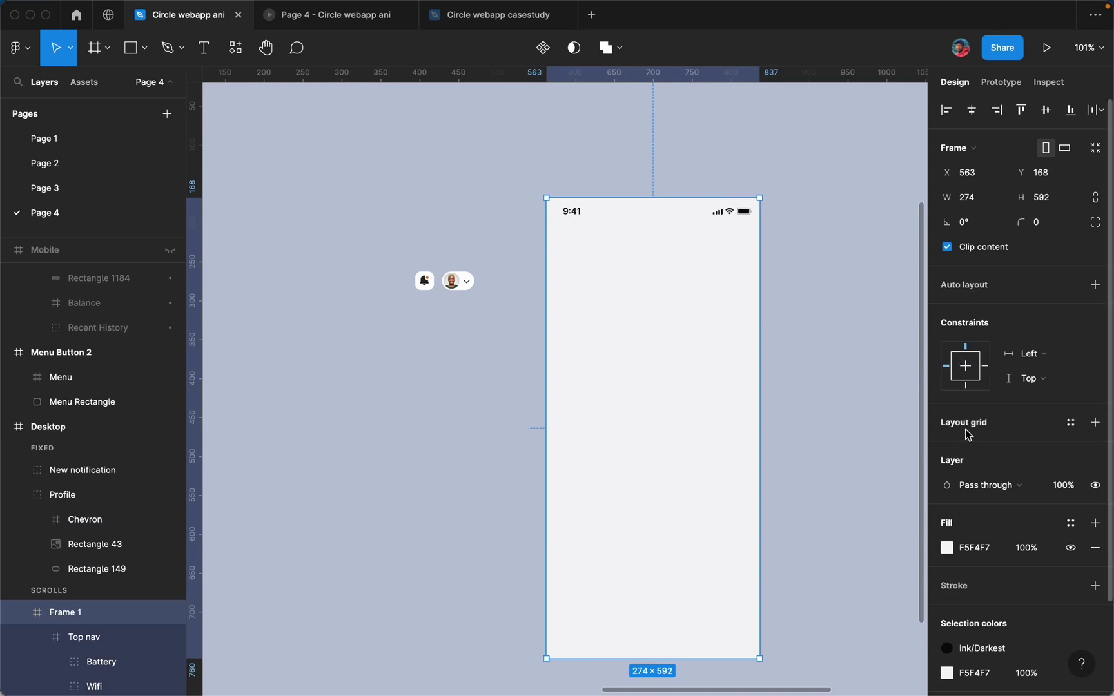
left_click(1094, 422)
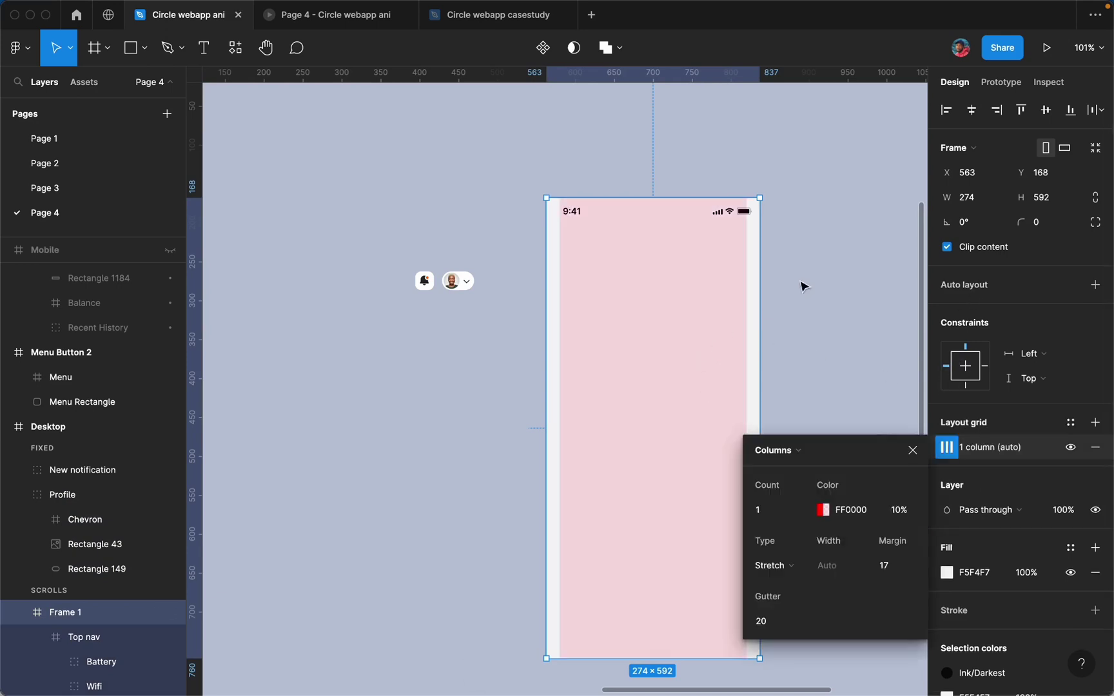
left_click(911, 450)
scroll(473, 344, "up", 2)
left_click(492, 316)
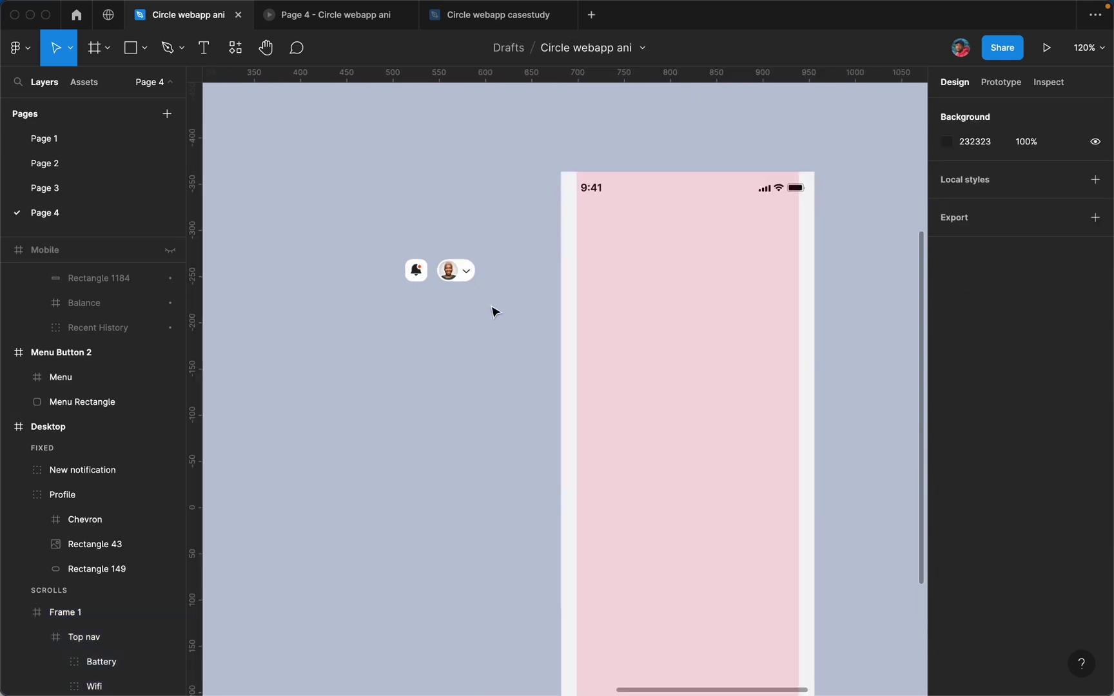
Step: Move the notification and profile groups into the phone frame, below the status bar at the right edge of the grid column
scroll(427, 273, "up", 1)
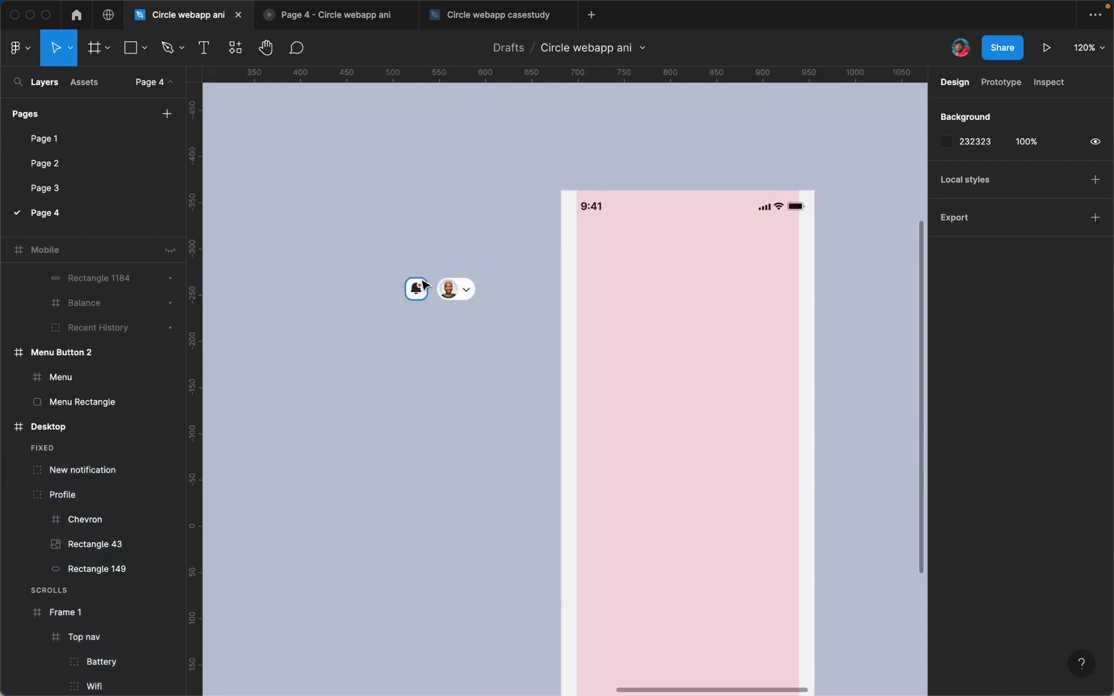
scroll(423, 285, "up", 2)
left_click_drag(363, 244, 844, 230)
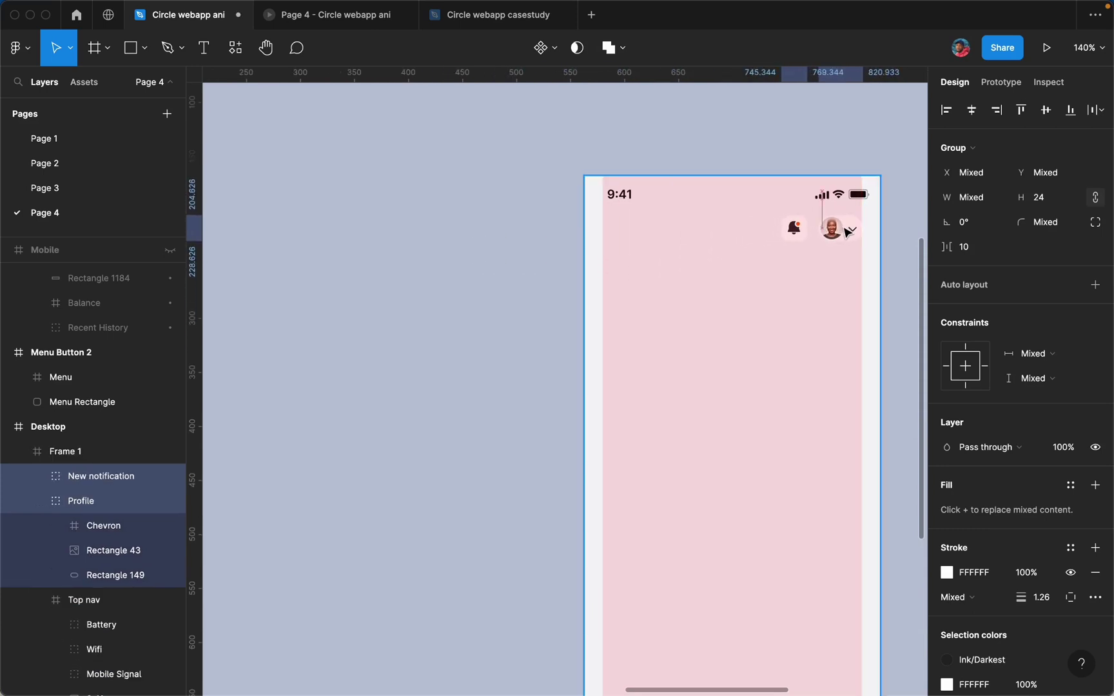
Step: Reduce the gap between the notification icon and profile group to 8, and hide the layout grids
left_click(790, 231)
scroll(790, 230, "up", 3)
left_click_drag(715, 303, 717, 304)
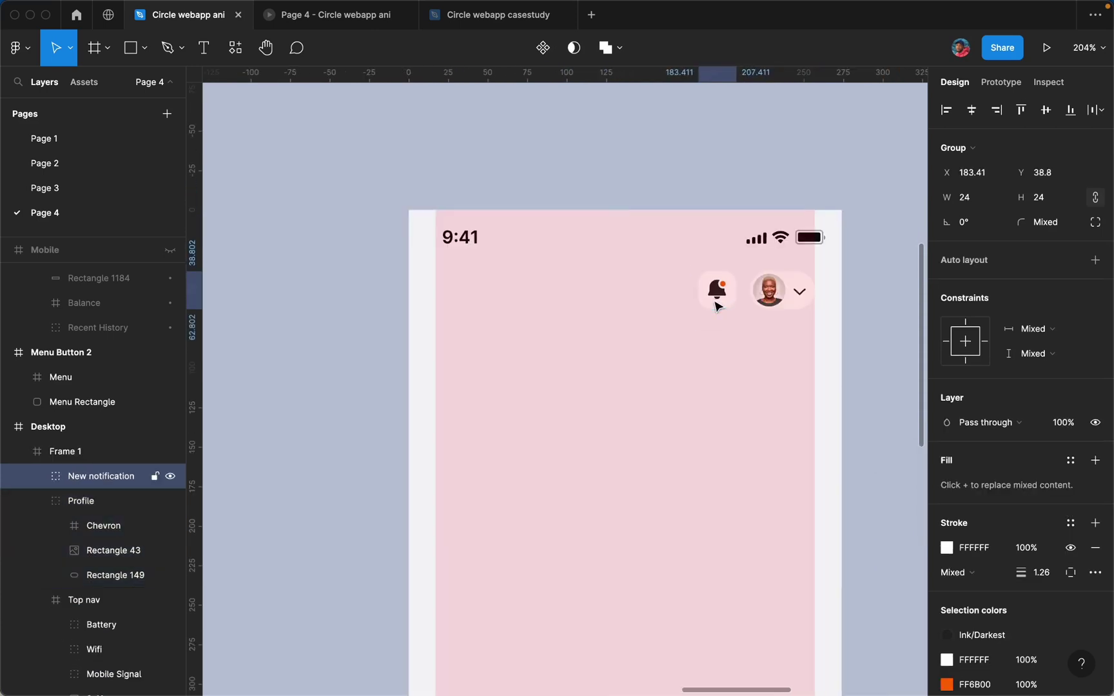
left_click(808, 305, "shift")
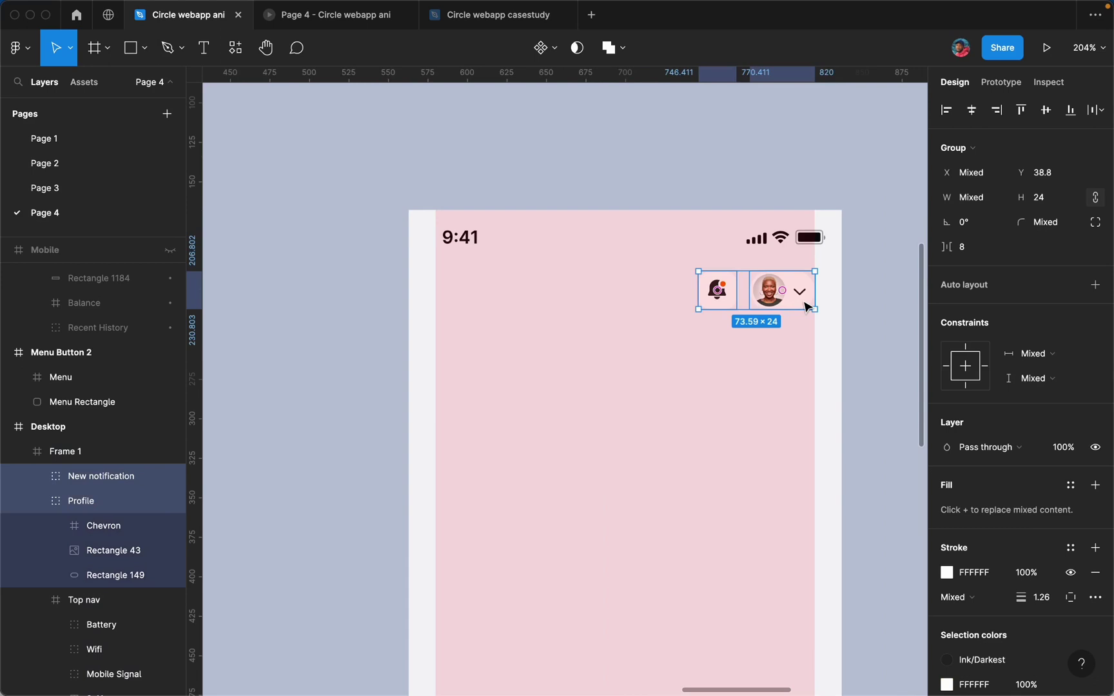
left_click(760, 346)
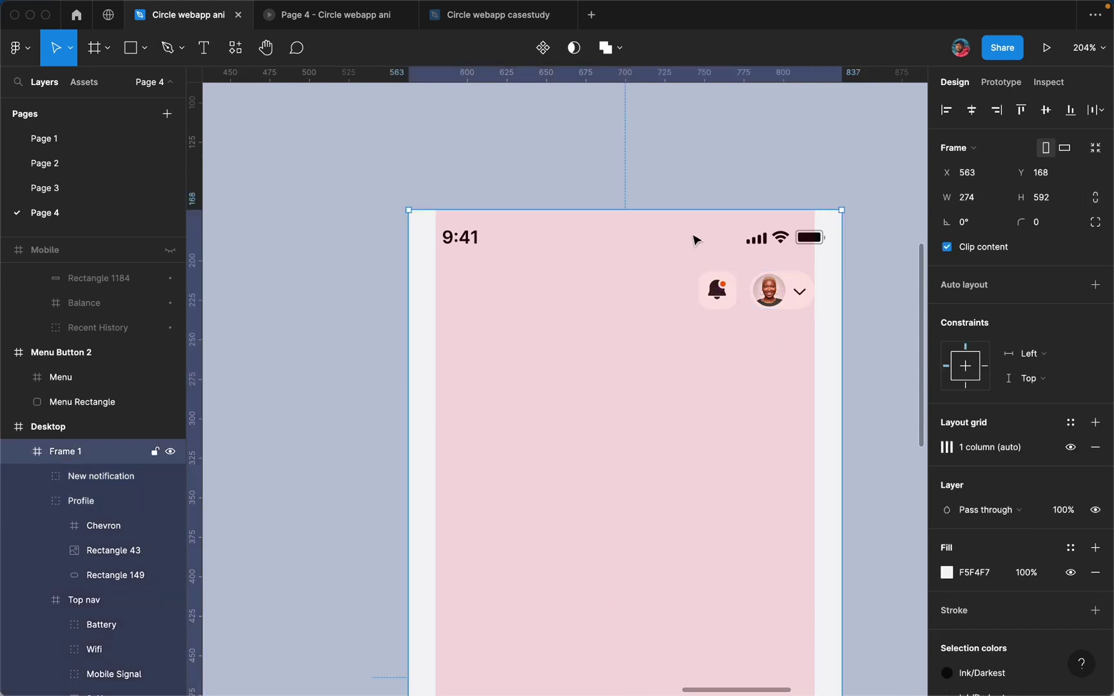
left_click(682, 198)
key("ctrl+g")
Step: Copy the Overview heading from the desktop dashboard into the phone frame, below the notification and profile groups
scroll(681, 198, "down", 10)
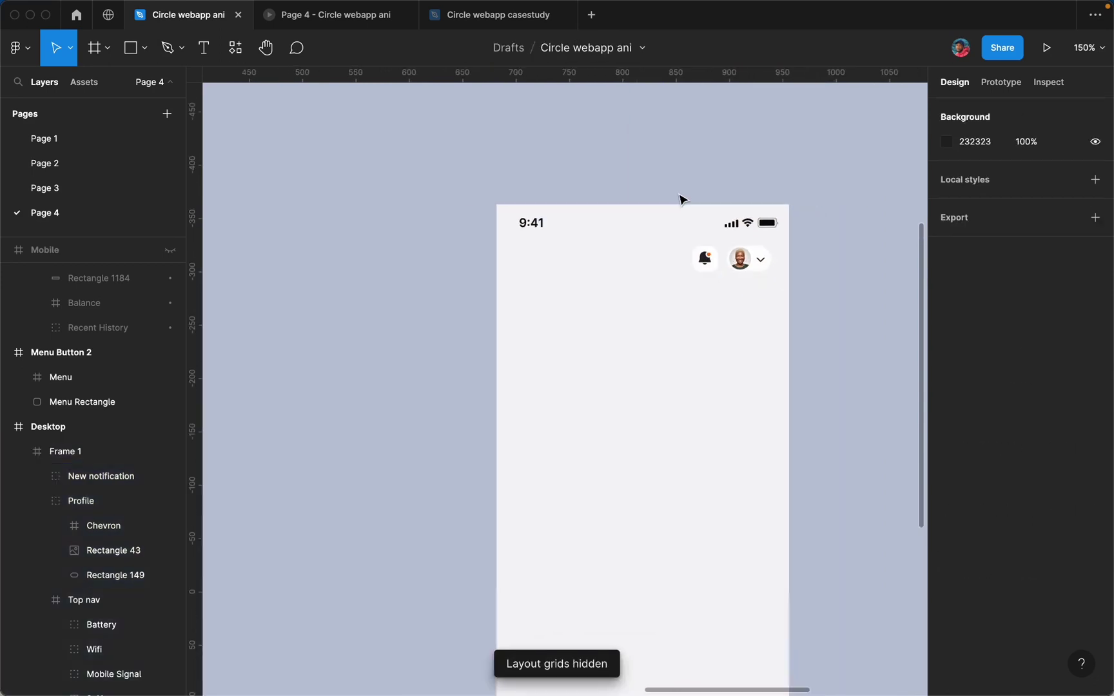
scroll(682, 199, "left", 5)
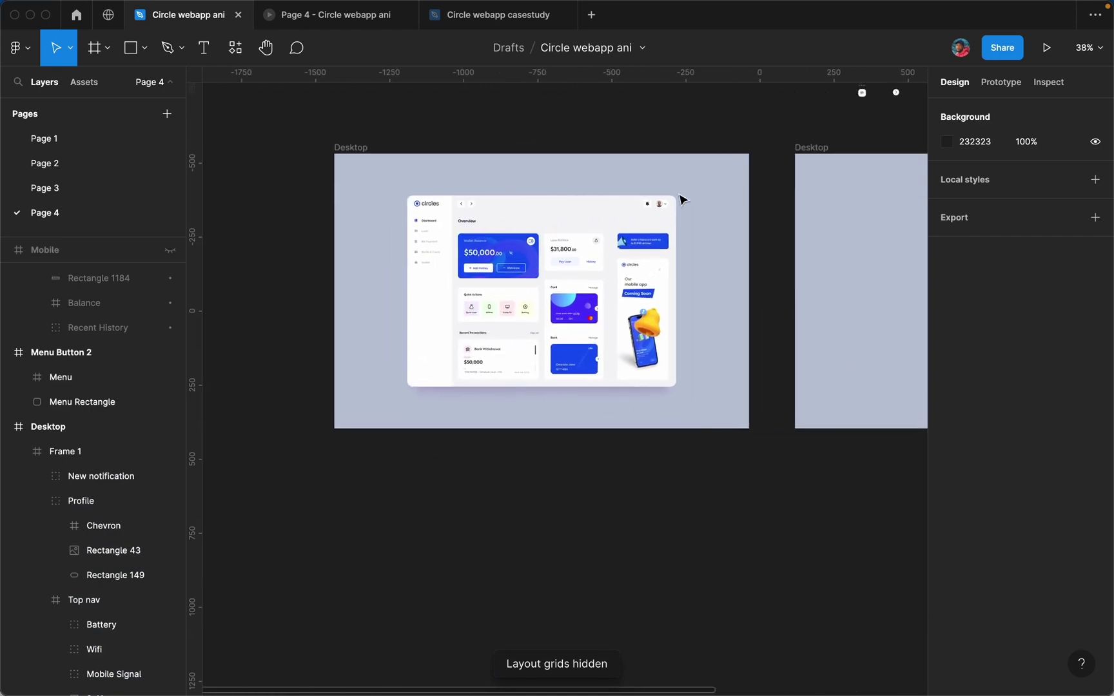
scroll(401, 210, "up", 5)
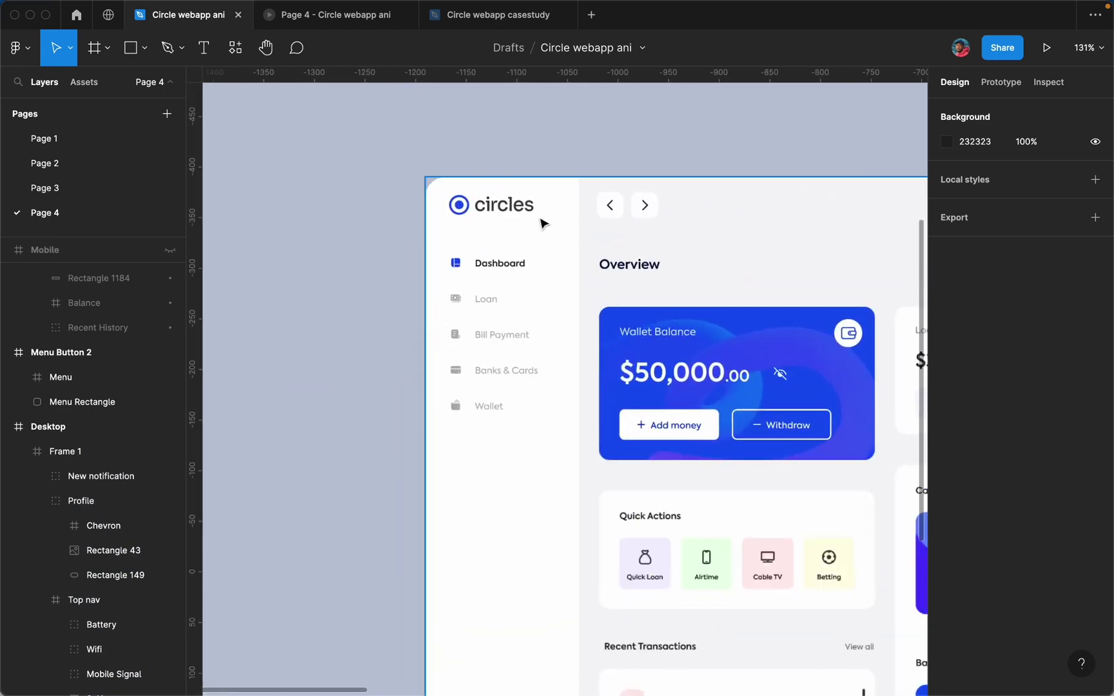
left_click(632, 267)
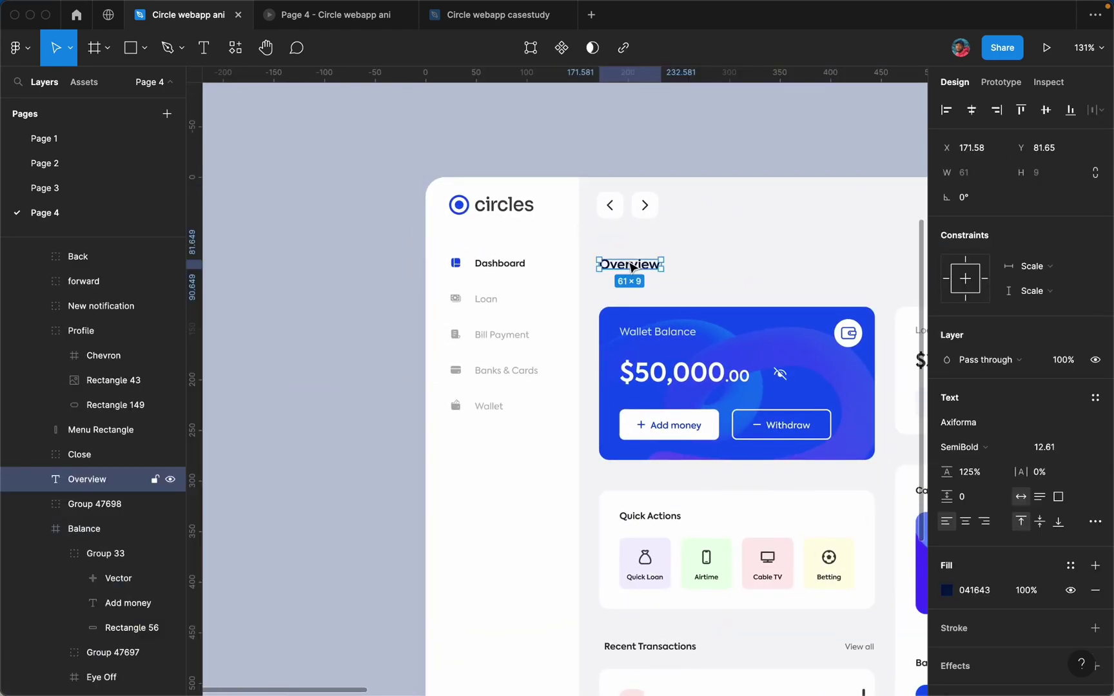
scroll(632, 267, "right", 2)
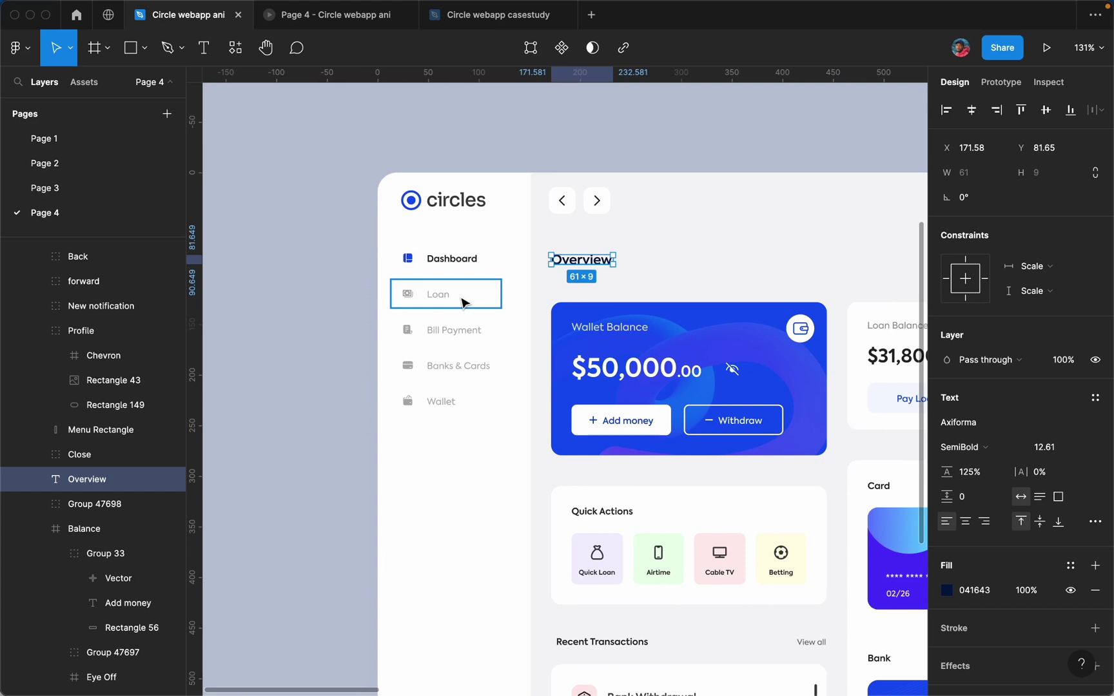
scroll(461, 302, "right", 6)
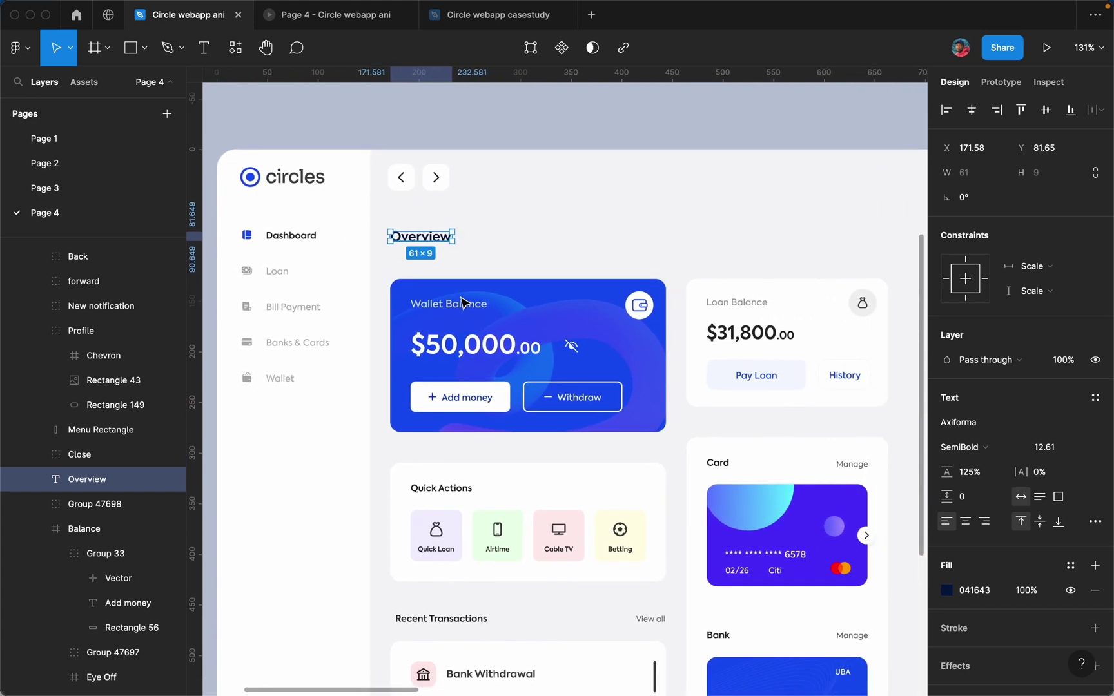
scroll(462, 302, "right", 20)
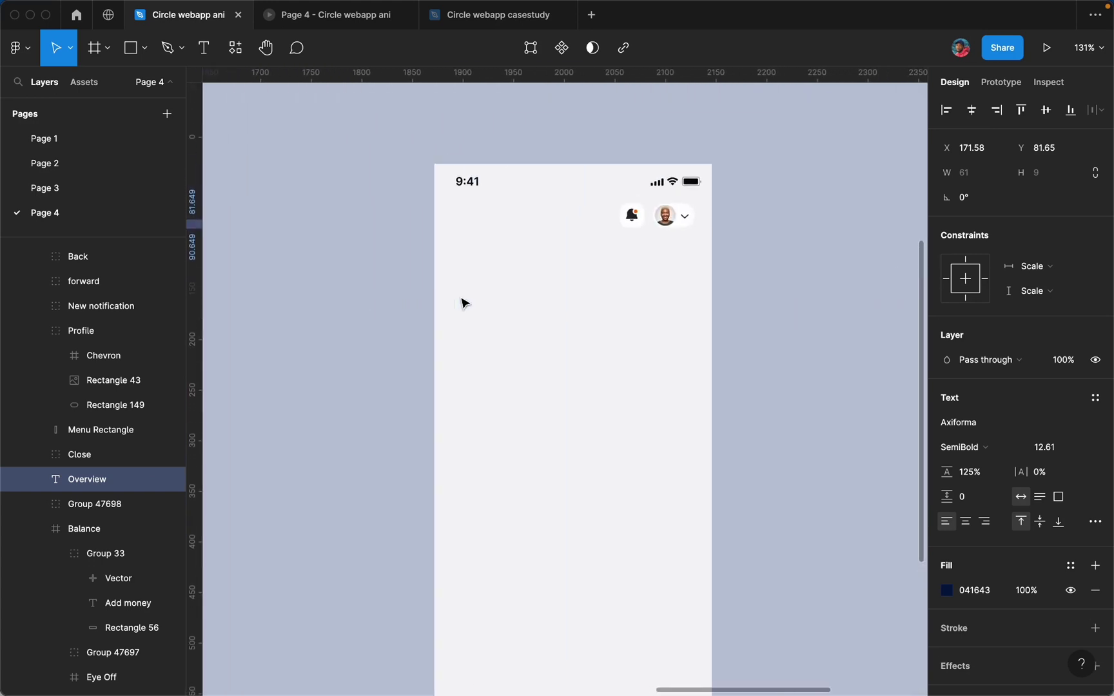
left_click(477, 258)
key("ctrl+v")
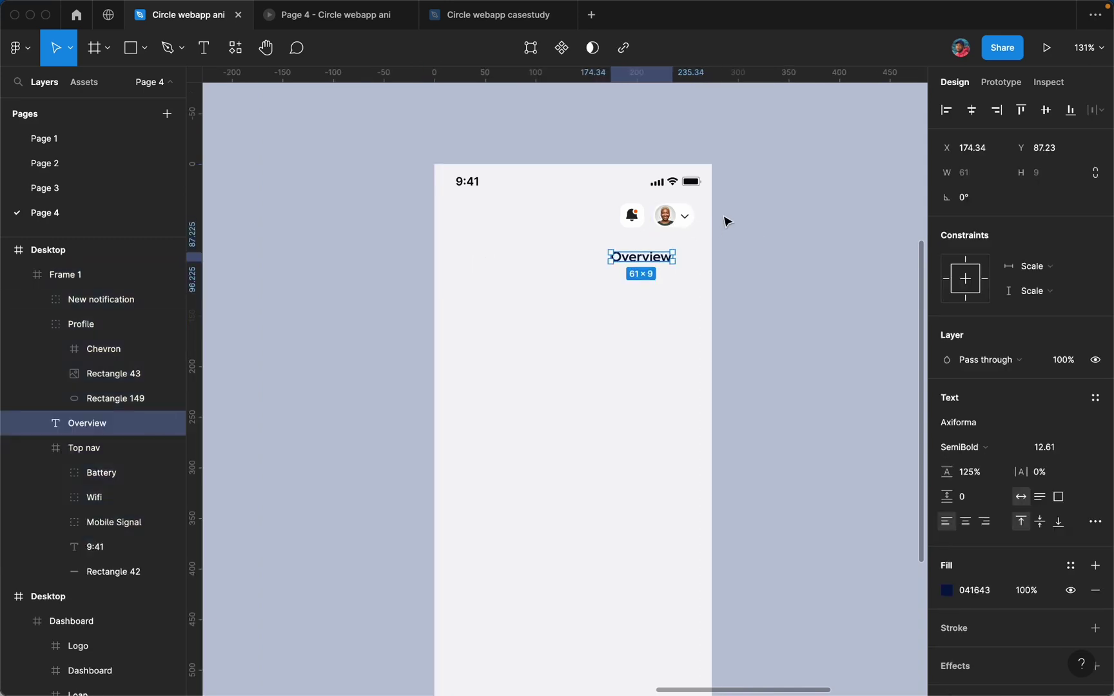
Step: Set the font size of the phone frame's Overview heading to 12
left_click(1049, 450)
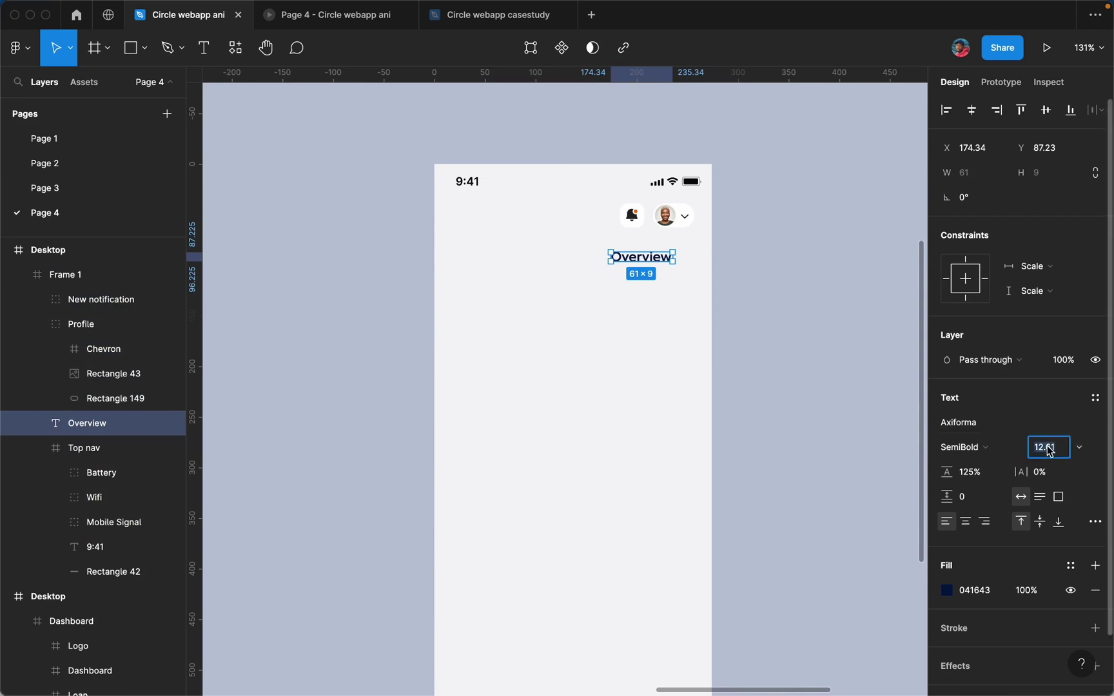
type("12")
key("Return")
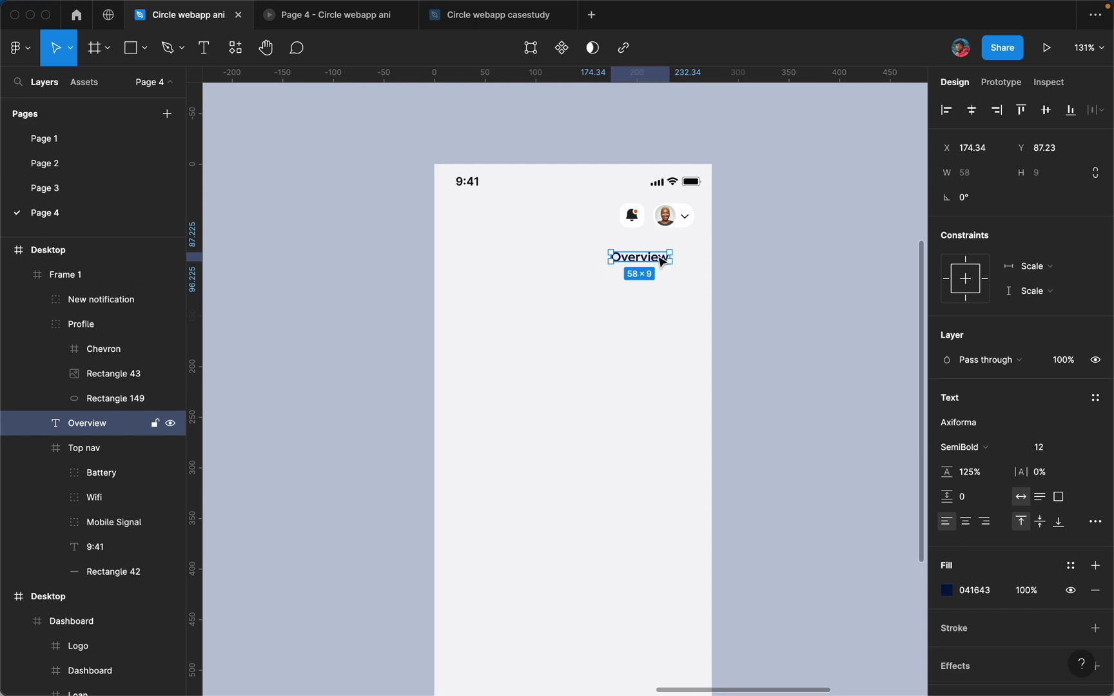
Step: Show the layout grids and set the vertical spacing between the profile group and the Overview heading to 20
key("ctrl+g")
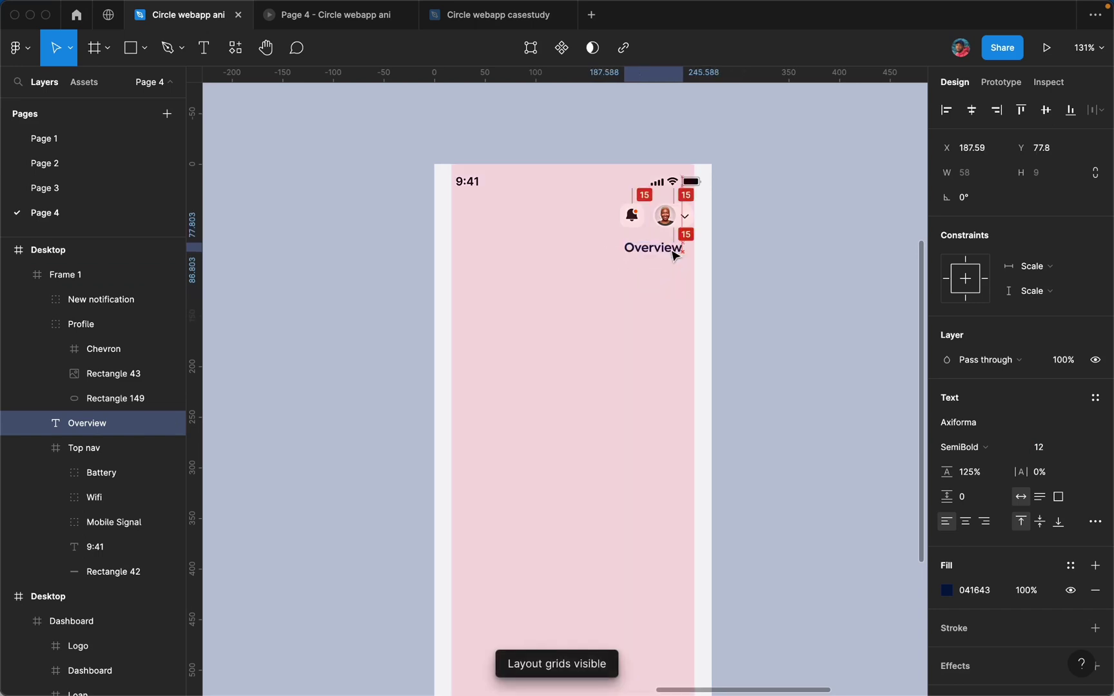
left_click(670, 218, "shift")
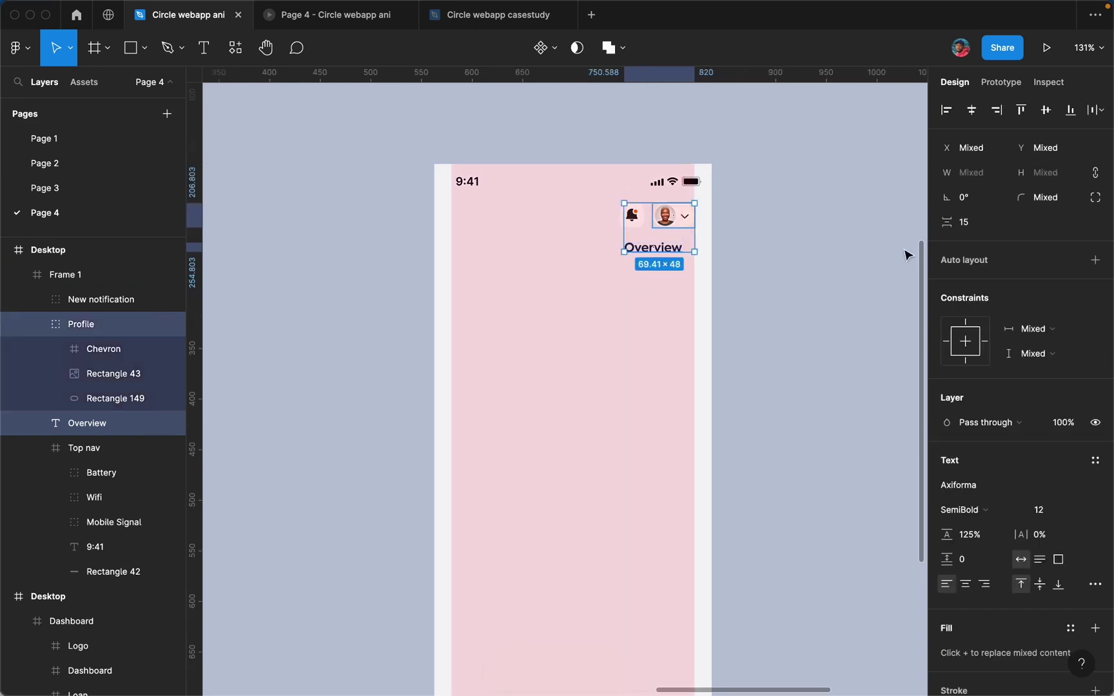
left_click(977, 224)
type("20")
key("Return")
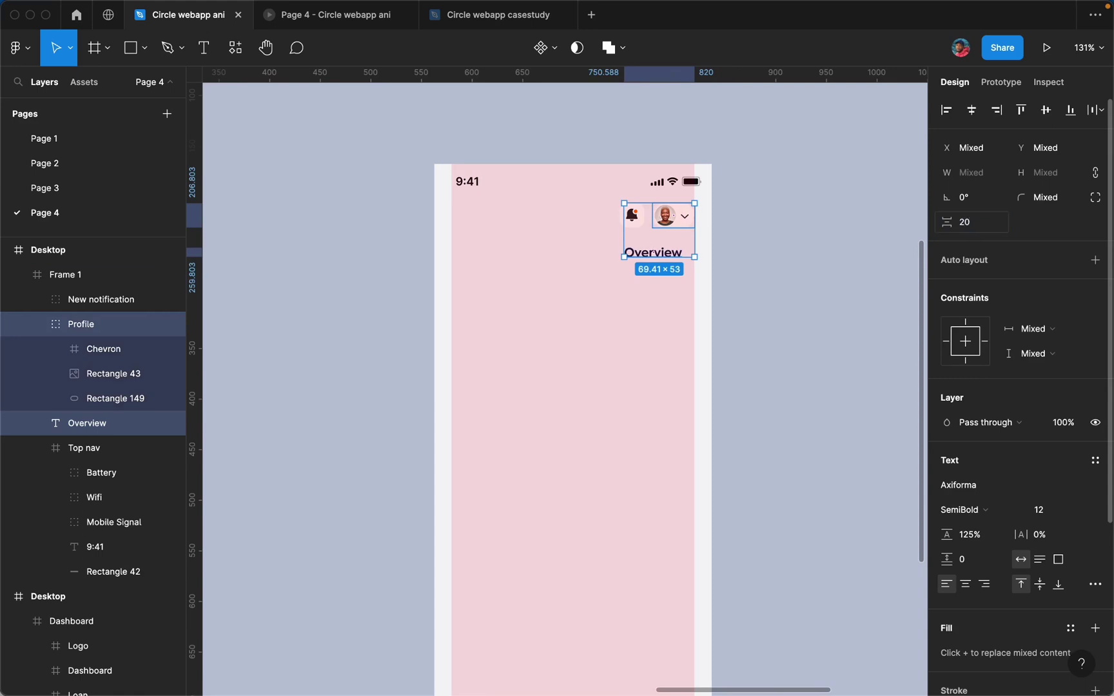
left_click(758, 253)
Step: Move the Overview heading to the left edge of the grid column at X 17, and hide the layout grids
left_click(679, 259)
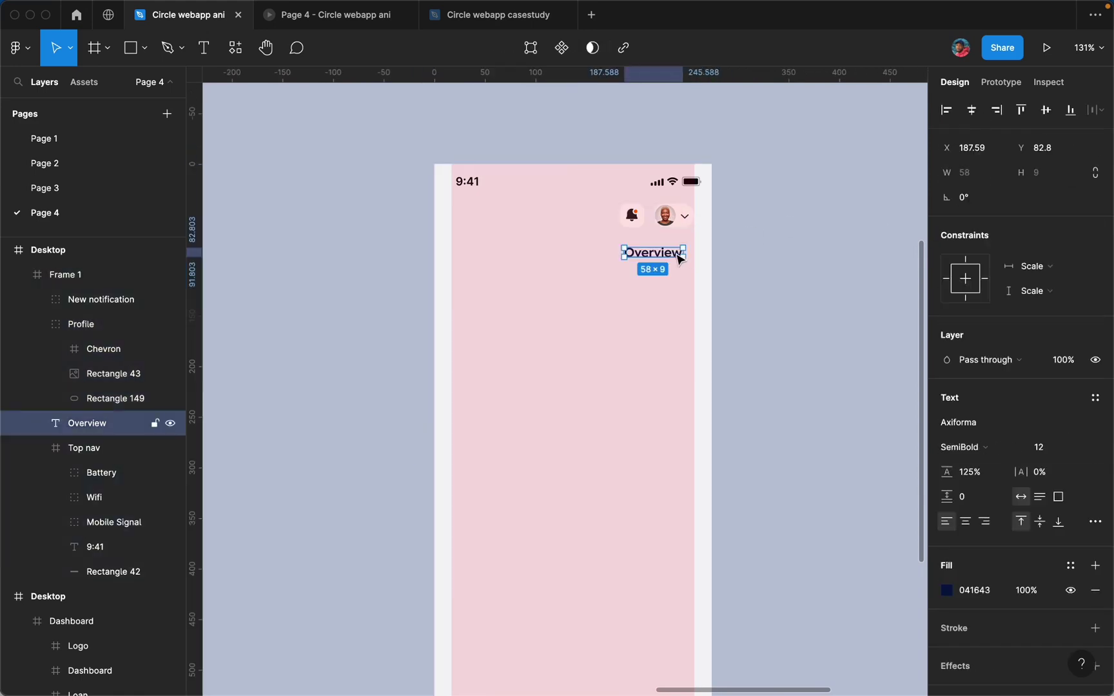
left_click_drag(678, 259, 509, 255)
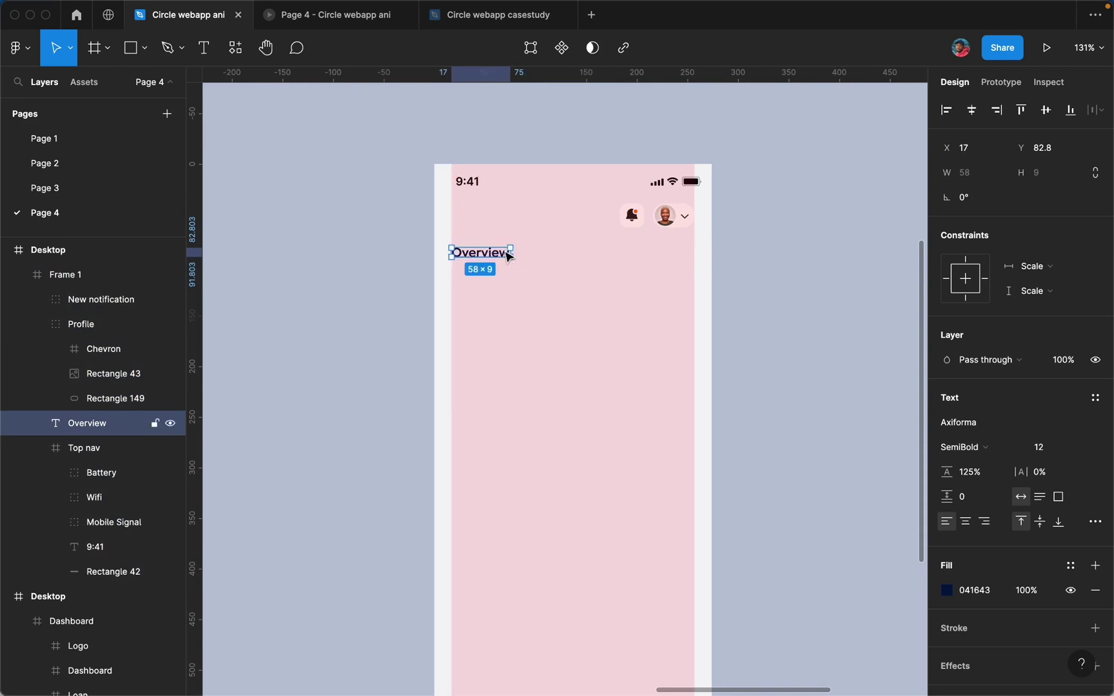
left_click(578, 279)
key("ctrl+g")
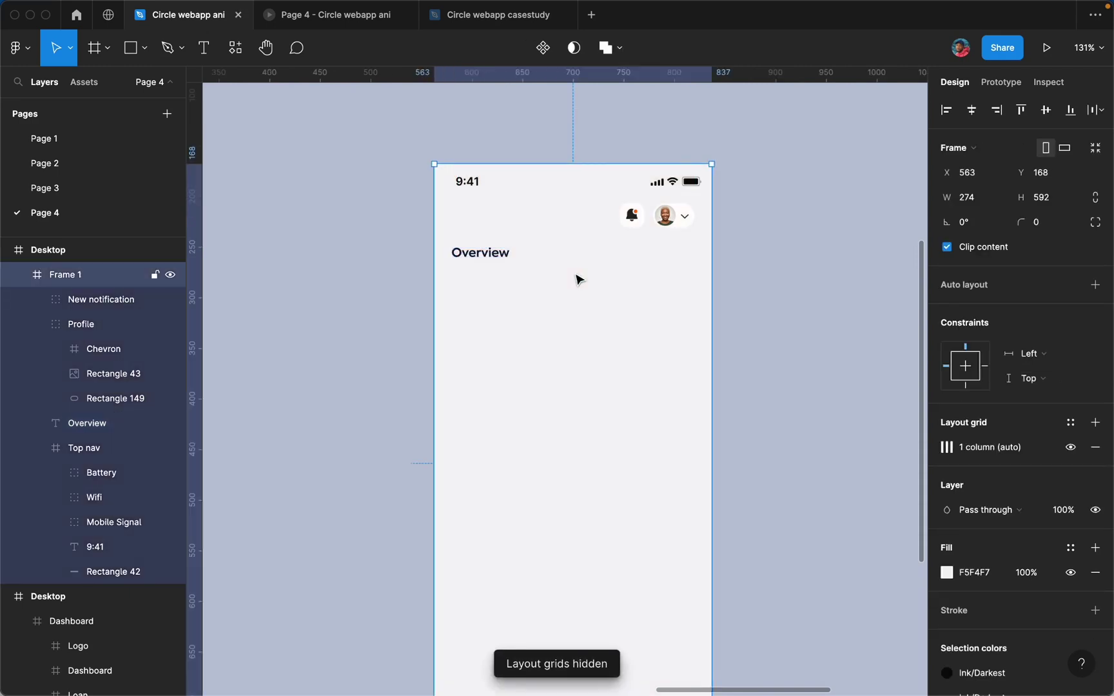
Step: Copy the Wallet Balance card from the desktop dashboard into the mobile Desktop frame, placing it beside the phone frame at X 136, Y 289
scroll(578, 279, "left", 6)
scroll(579, 279, "down", 5)
scroll(578, 279, "up", 2)
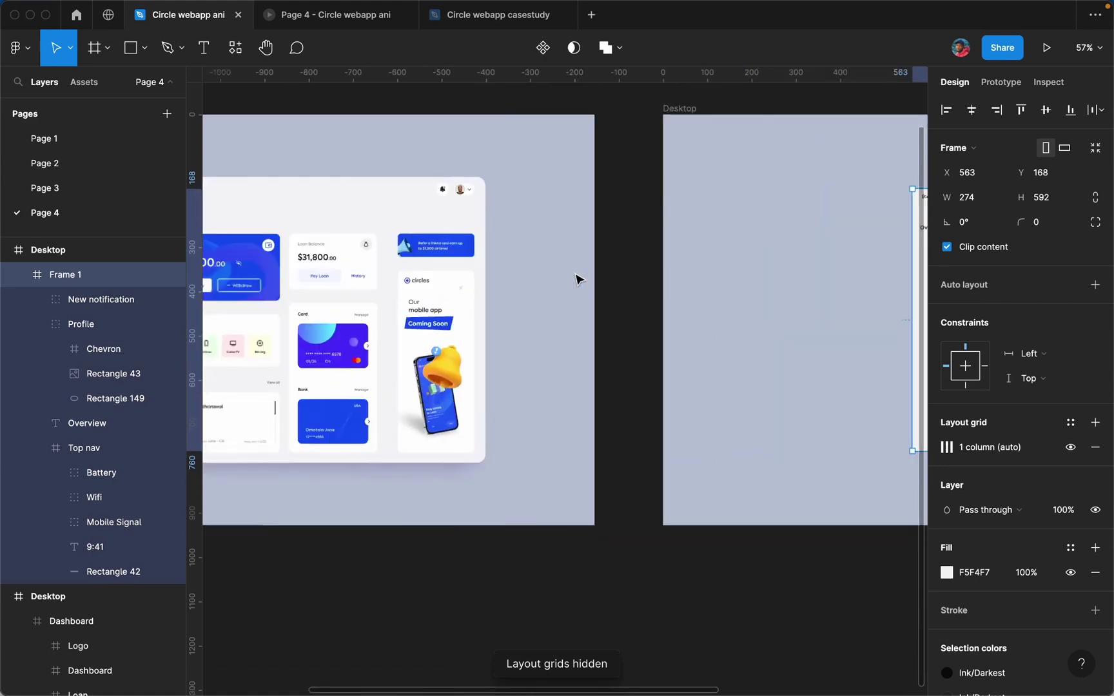
scroll(578, 279, "right", 6)
left_click(555, 251)
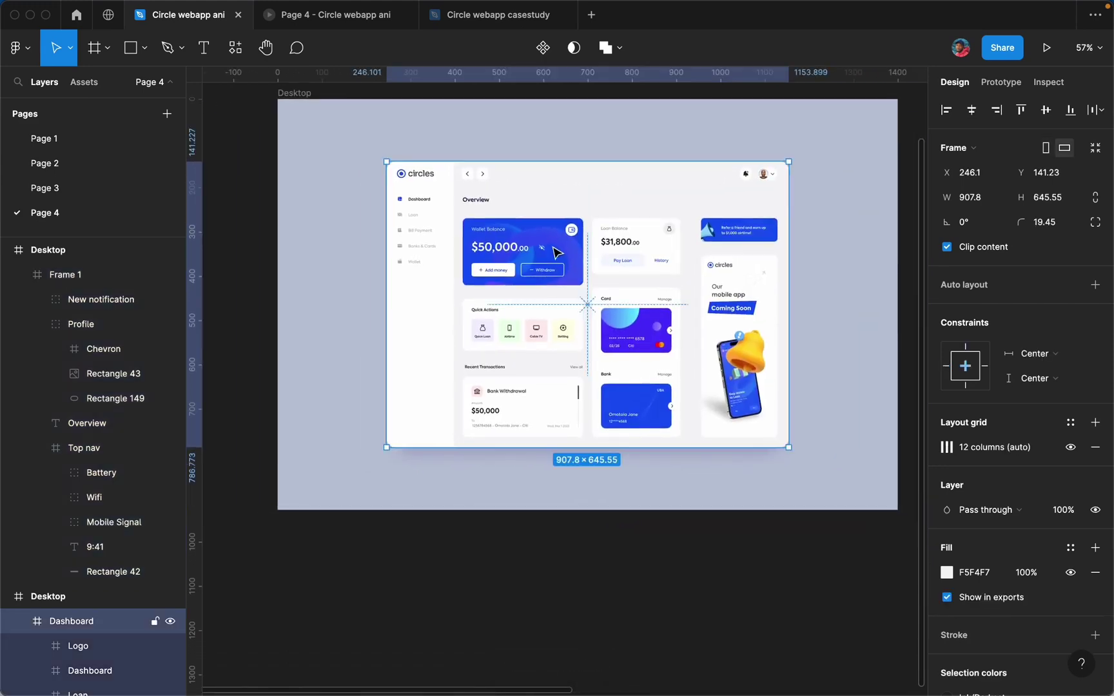
left_click(556, 252)
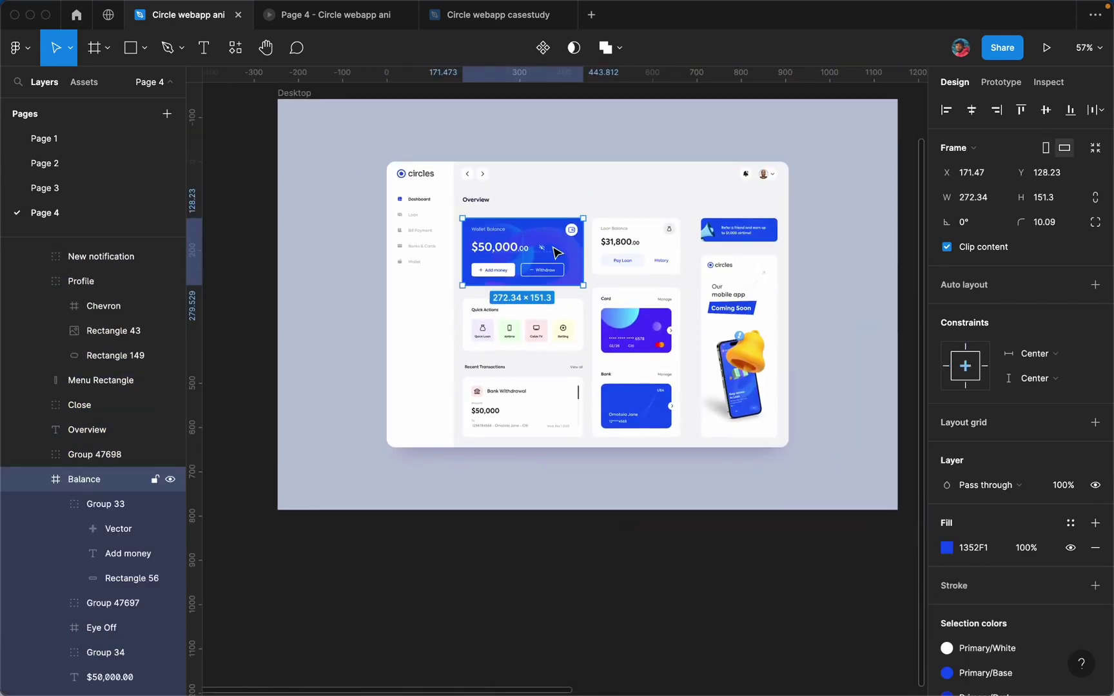
scroll(556, 251, "right", 10)
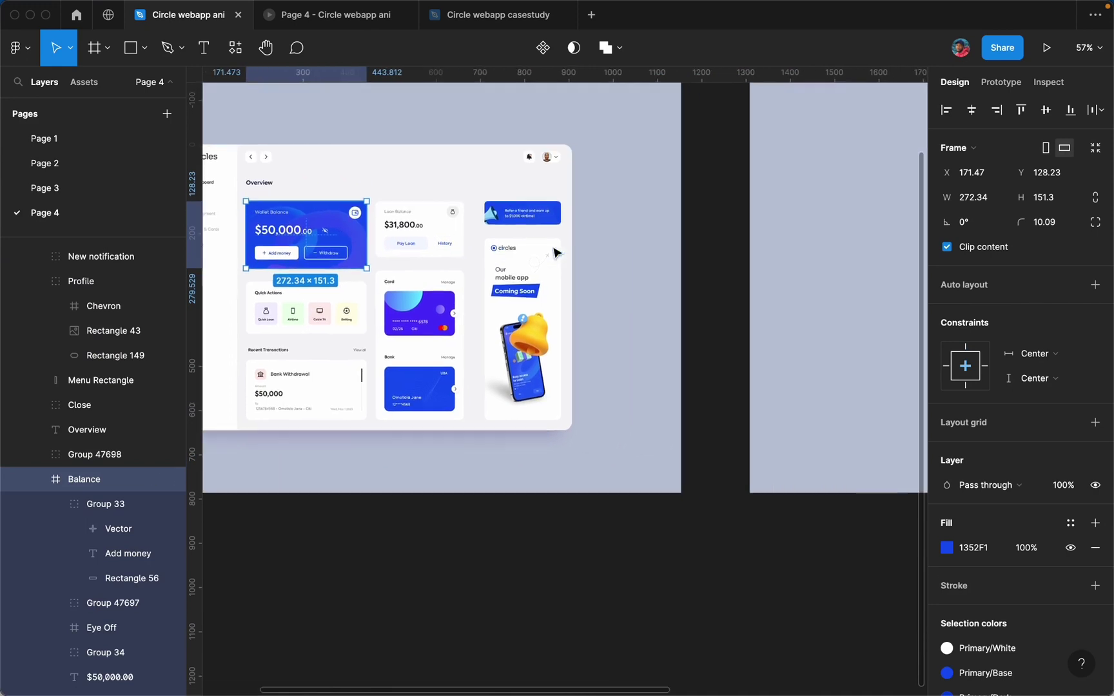
scroll(373, 228, "left", 8)
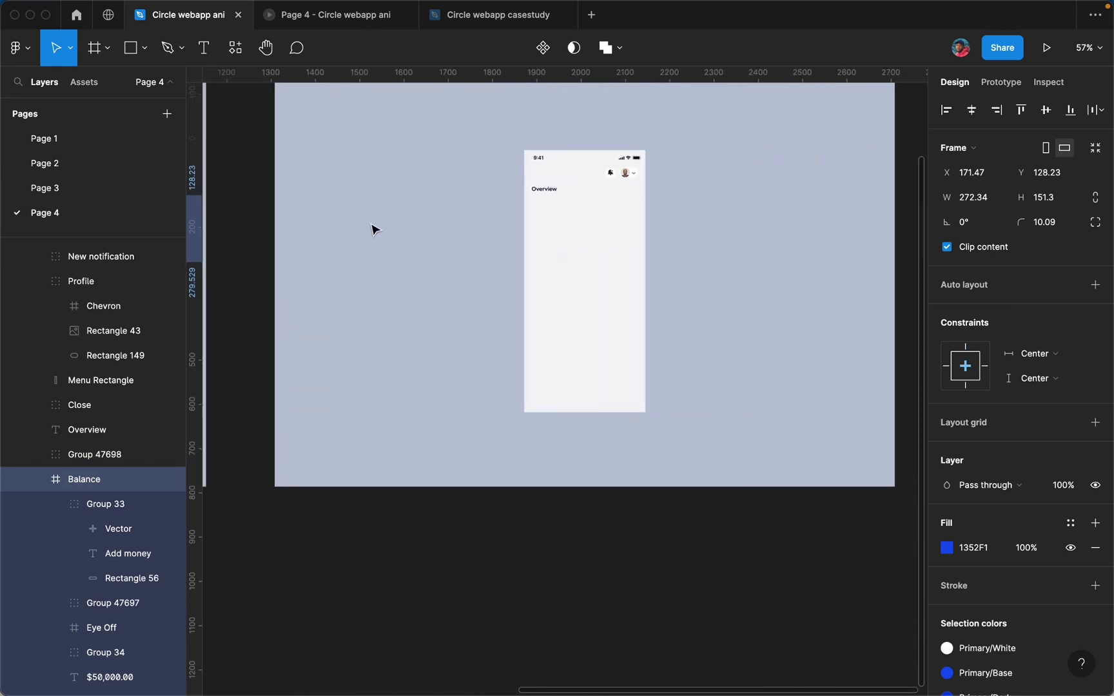
left_click(374, 229)
key("ctrl+v")
key("shift+2")
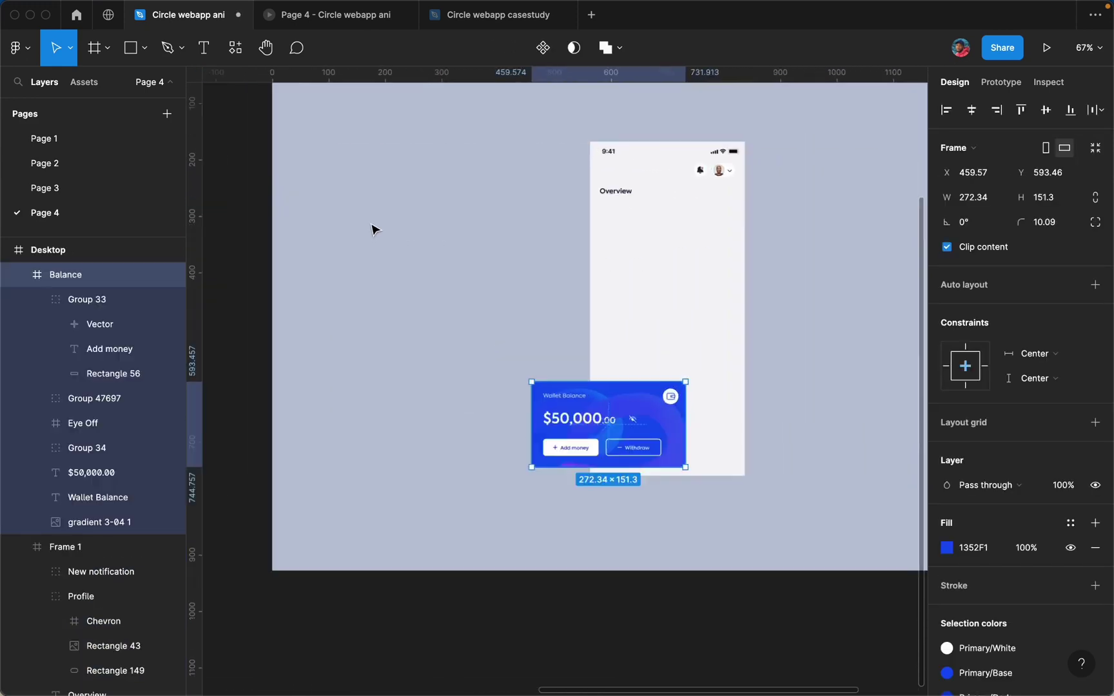
left_click_drag(730, 510, 429, 225)
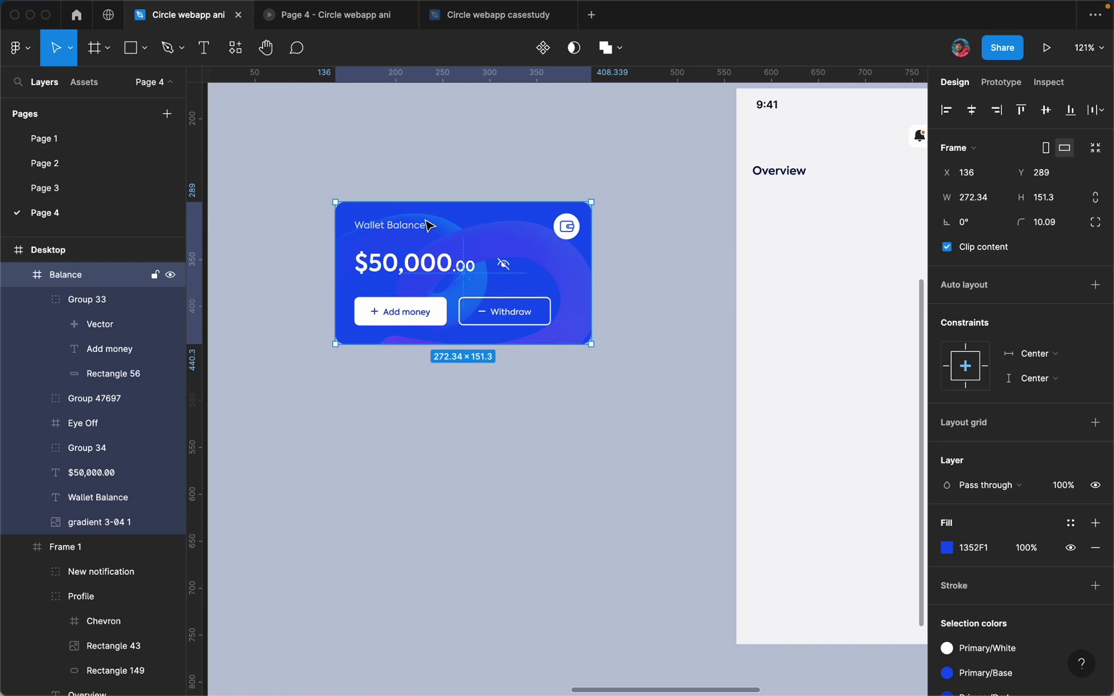
Step: Scale the copied Wallet Balance card proportionally to a width of 240
scroll(428, 225, "right", 2)
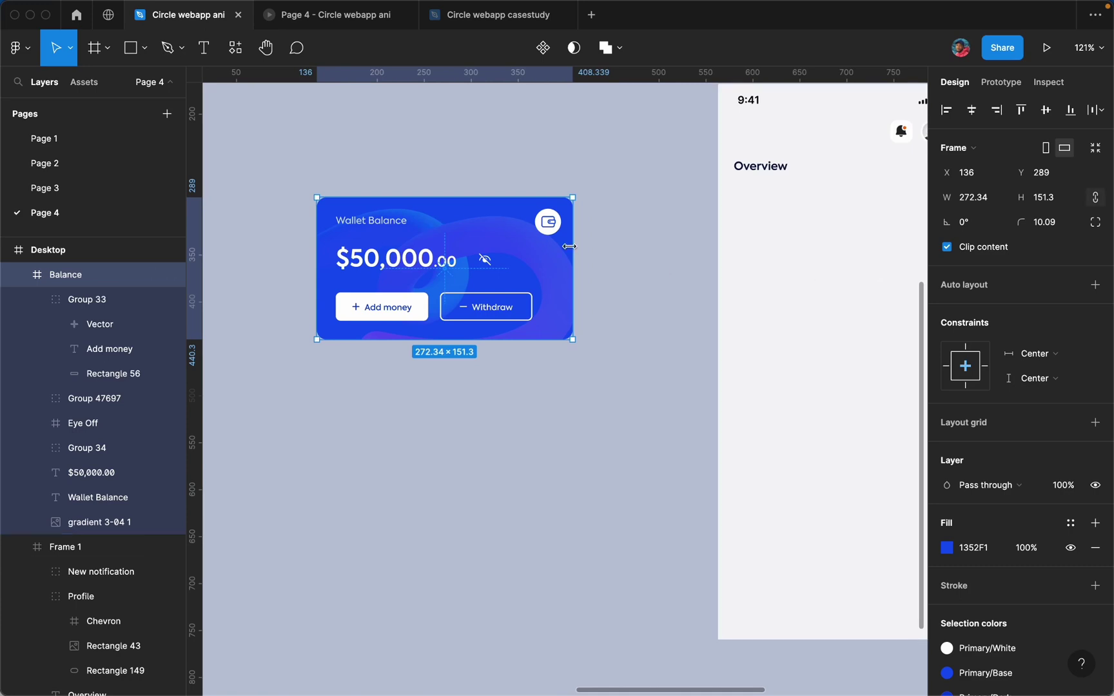
key("shift+l")
key("k")
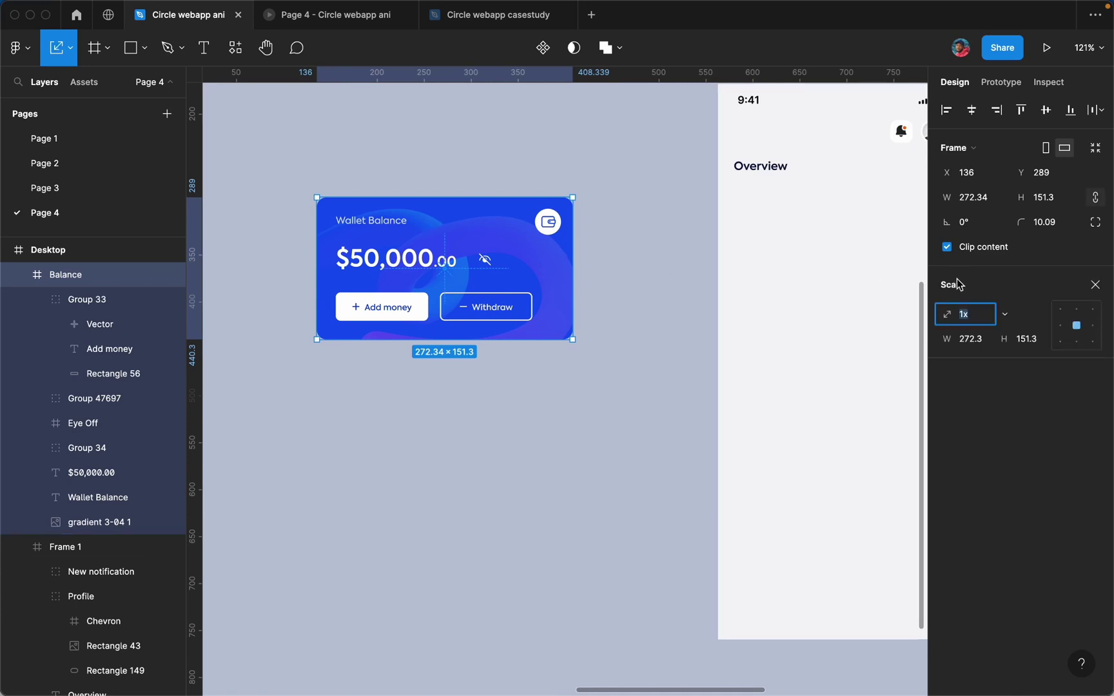
left_click(972, 341)
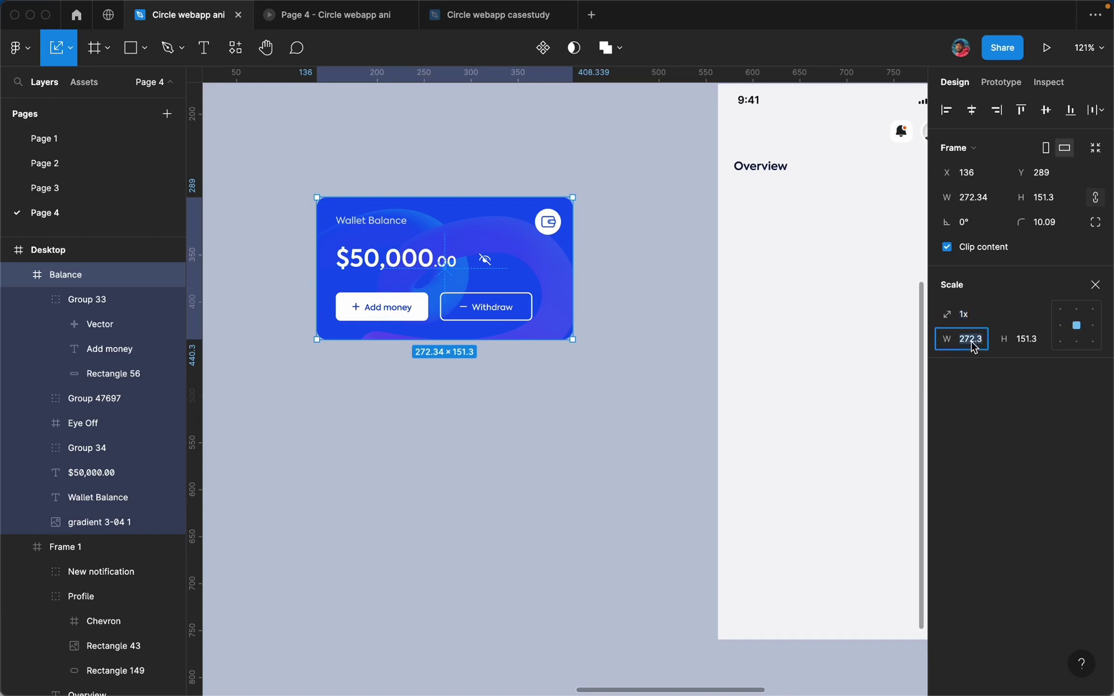
type("240")
key("Return")
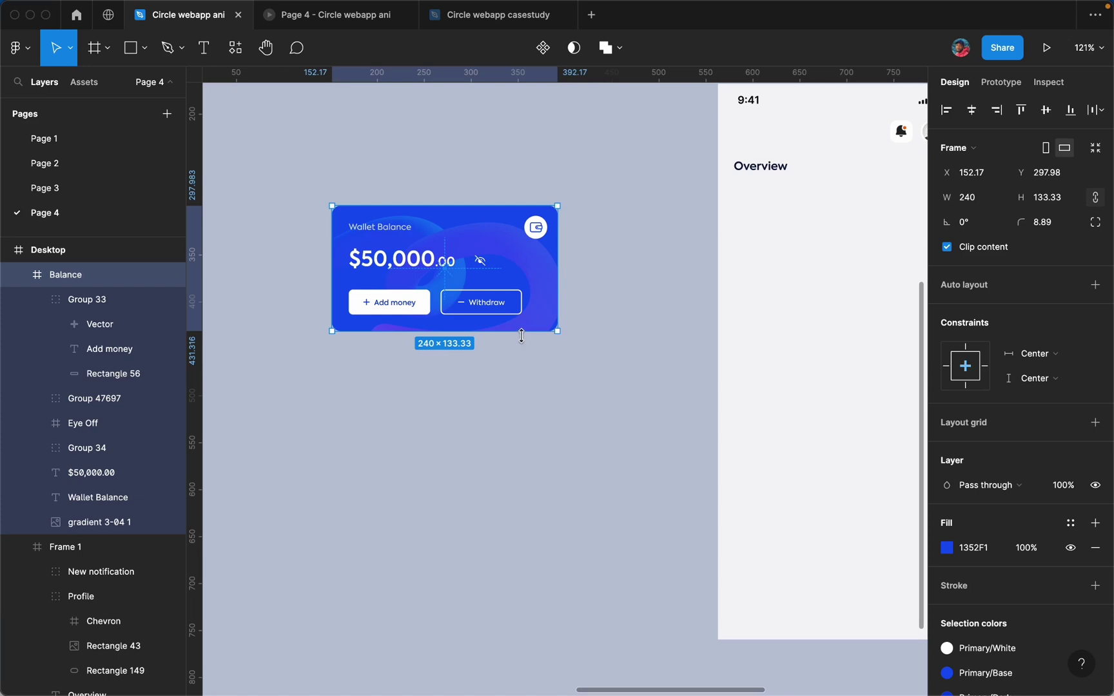
Step: Extend the Wallet Balance card downward to a height of 146, keeping its contents at their current size
scroll(522, 336, "up", 5)
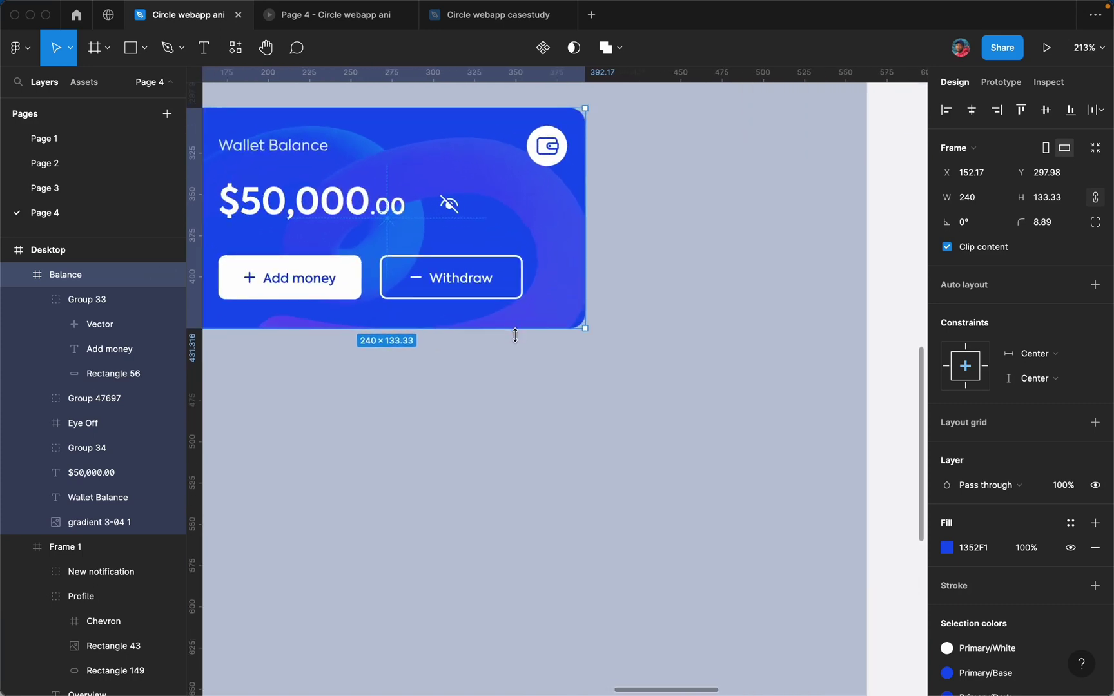
left_click_drag(515, 335, 518, 350)
scroll(519, 350, "left", 6)
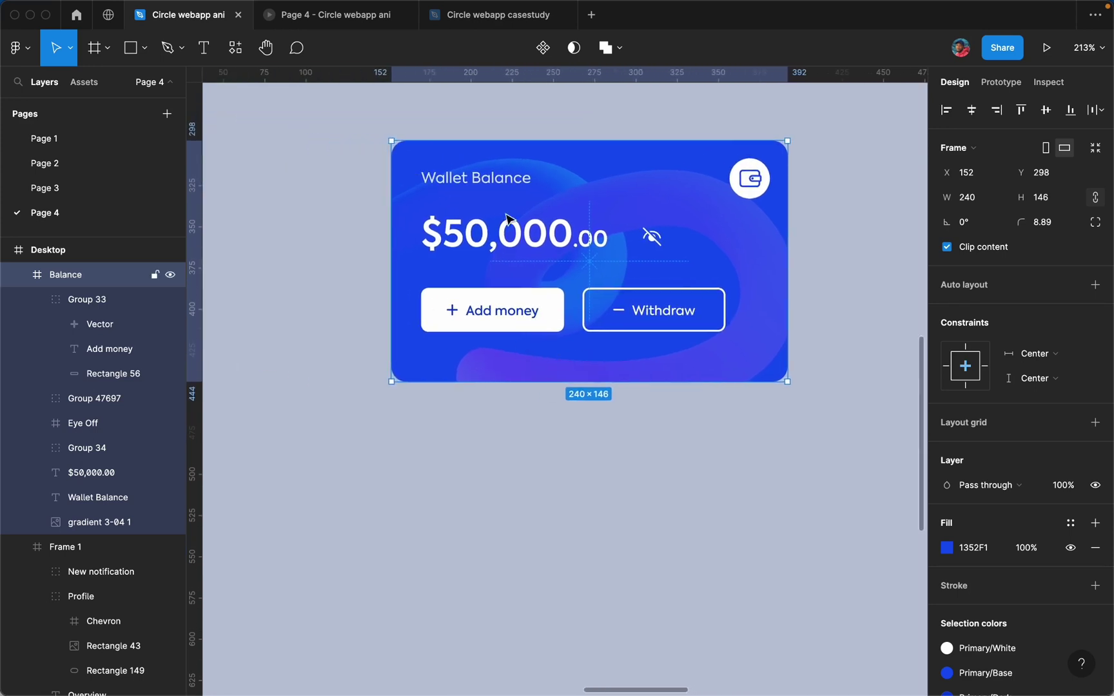
Step: Set the font size of the card's Wallet Balance label to 10
left_click(509, 185)
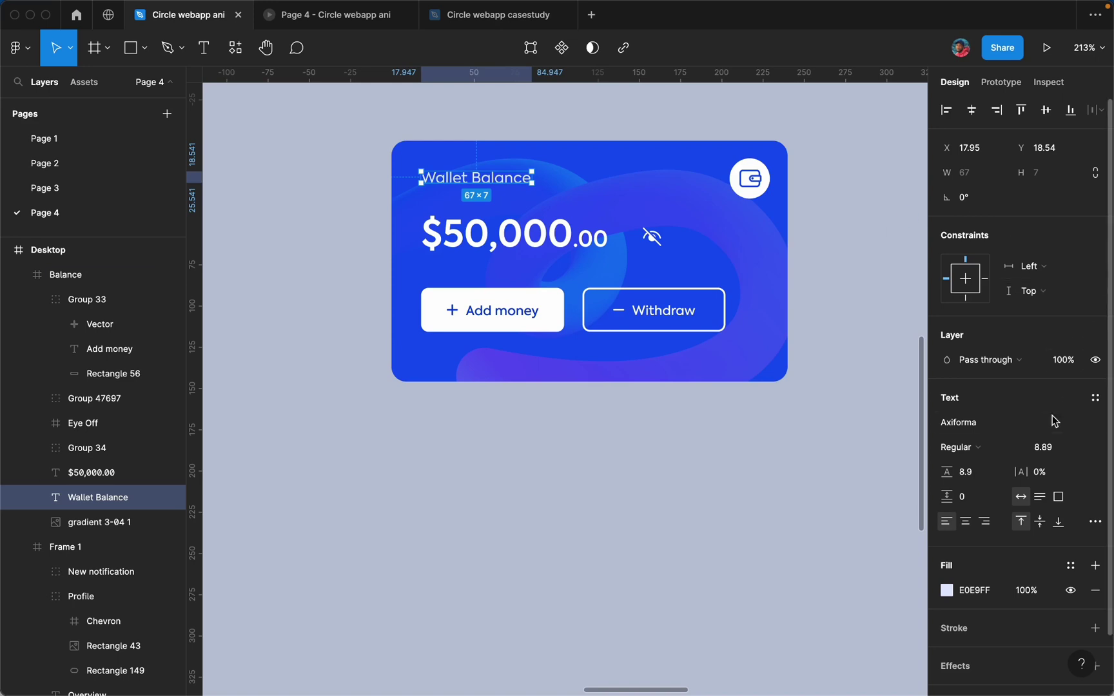
left_click(1042, 446)
type("10")
key("Return")
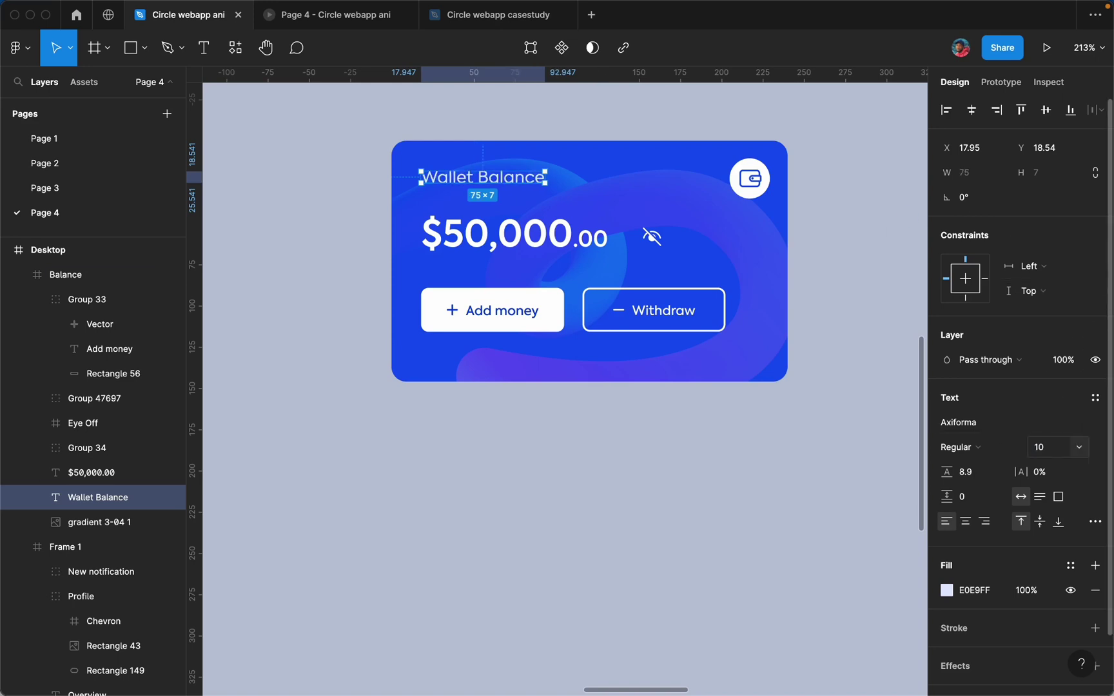
Step: Resize the card's wallet icon group to 26 by 26 and nudge it 1 down and 2 to the left
left_click(756, 188)
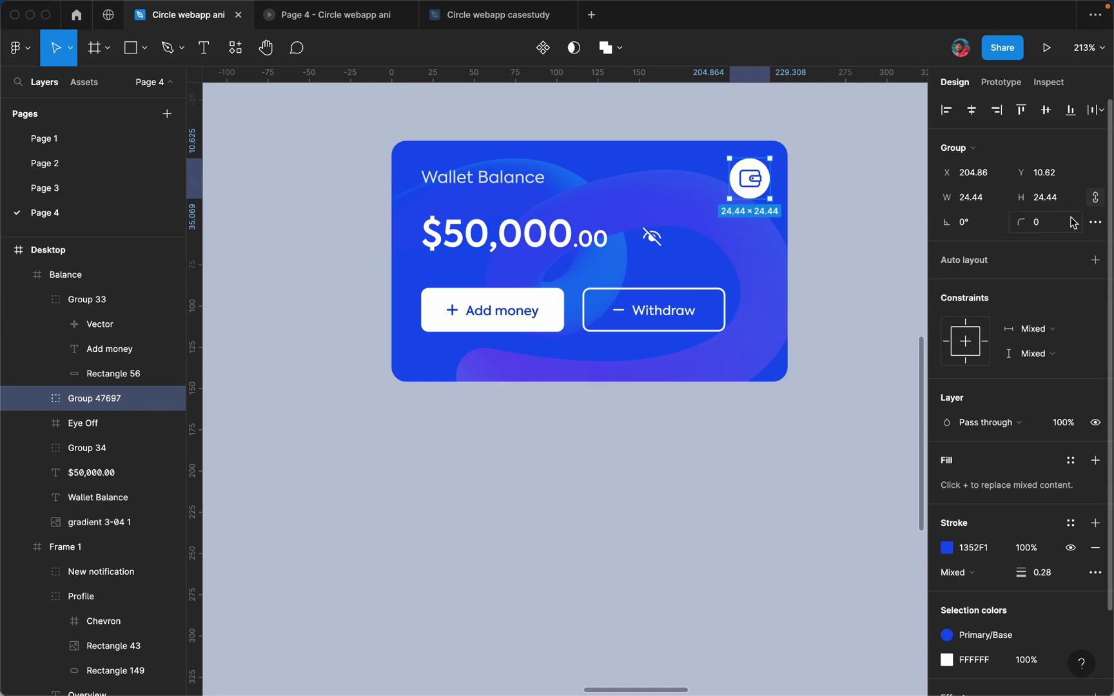
left_click(1048, 204)
type("26")
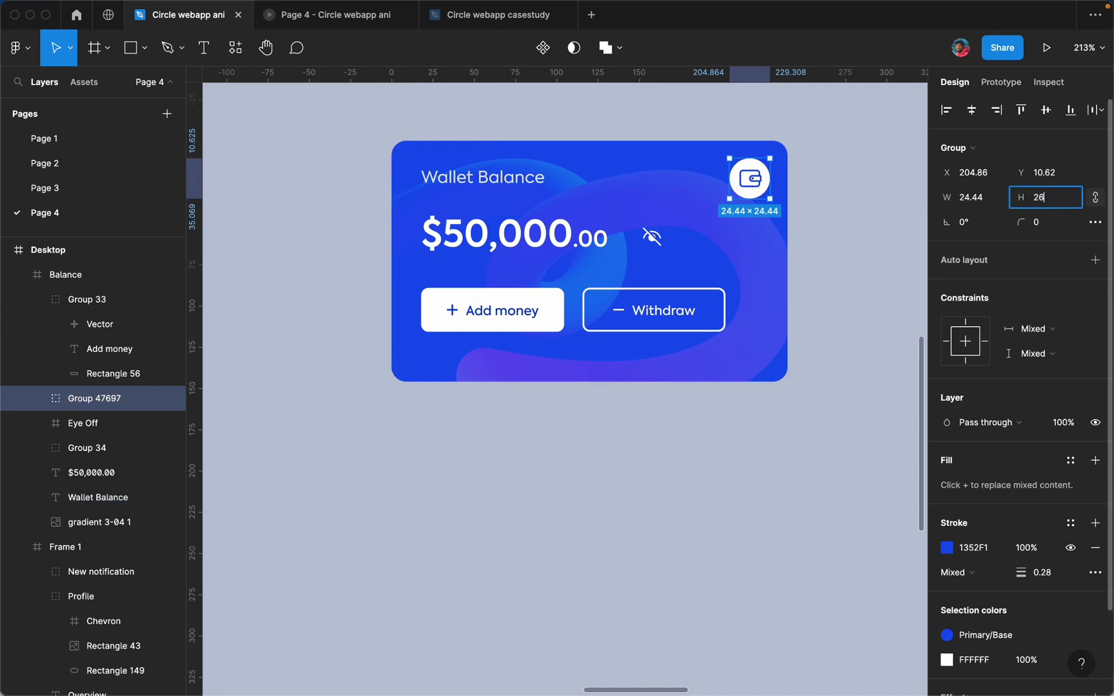
key("Return")
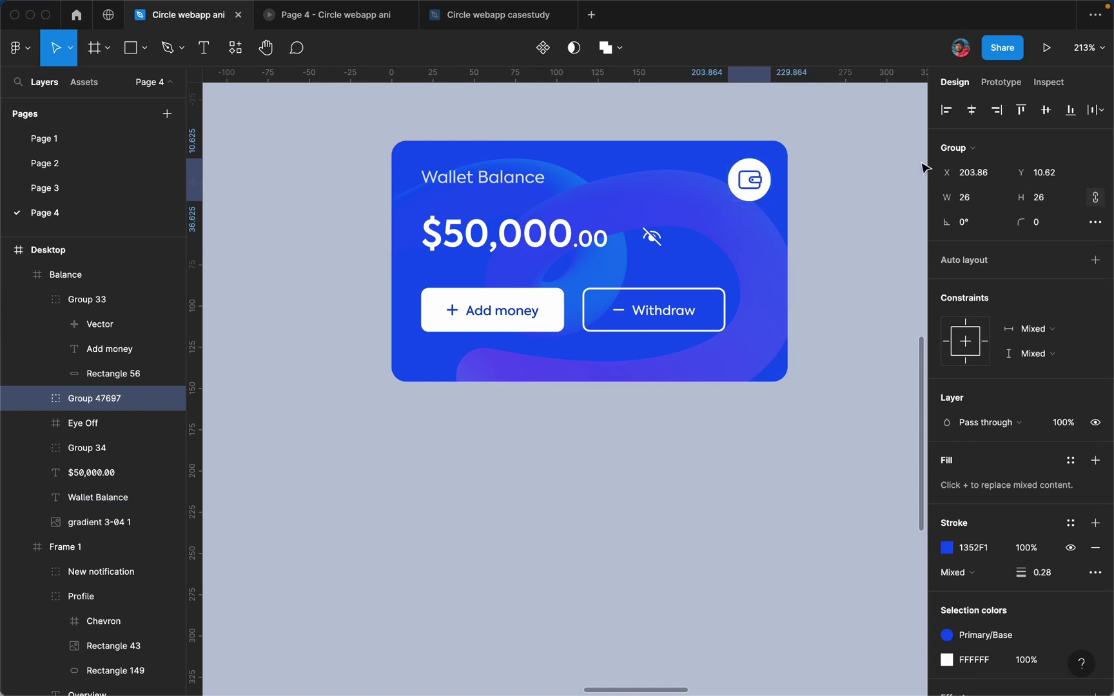
key("Down")
key("Left")
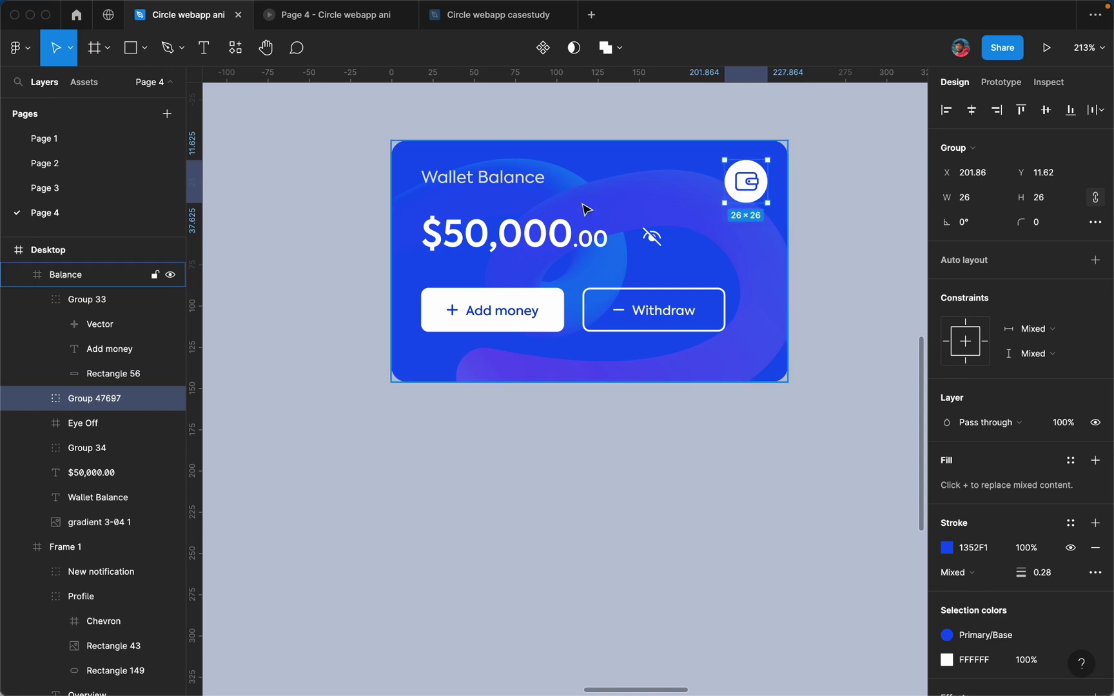
Step: Set the font size of the $50,000 part of the balance amount to 22, leaving out the decimals
left_click(548, 244)
double_click(572, 238)
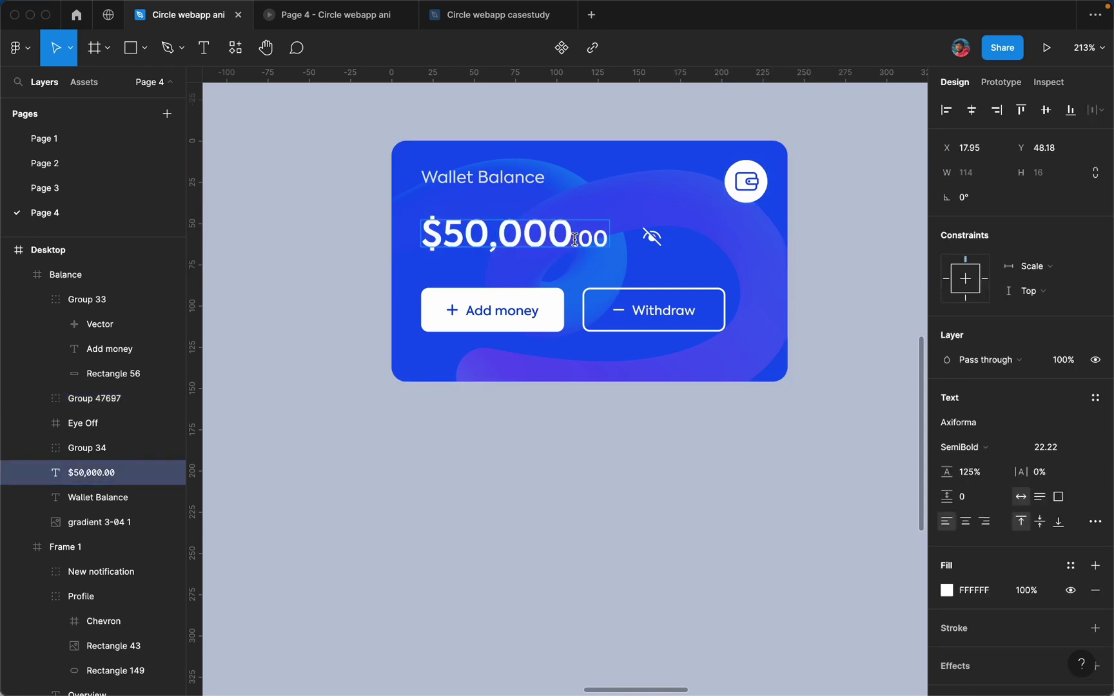
left_click_drag(572, 239, 388, 238)
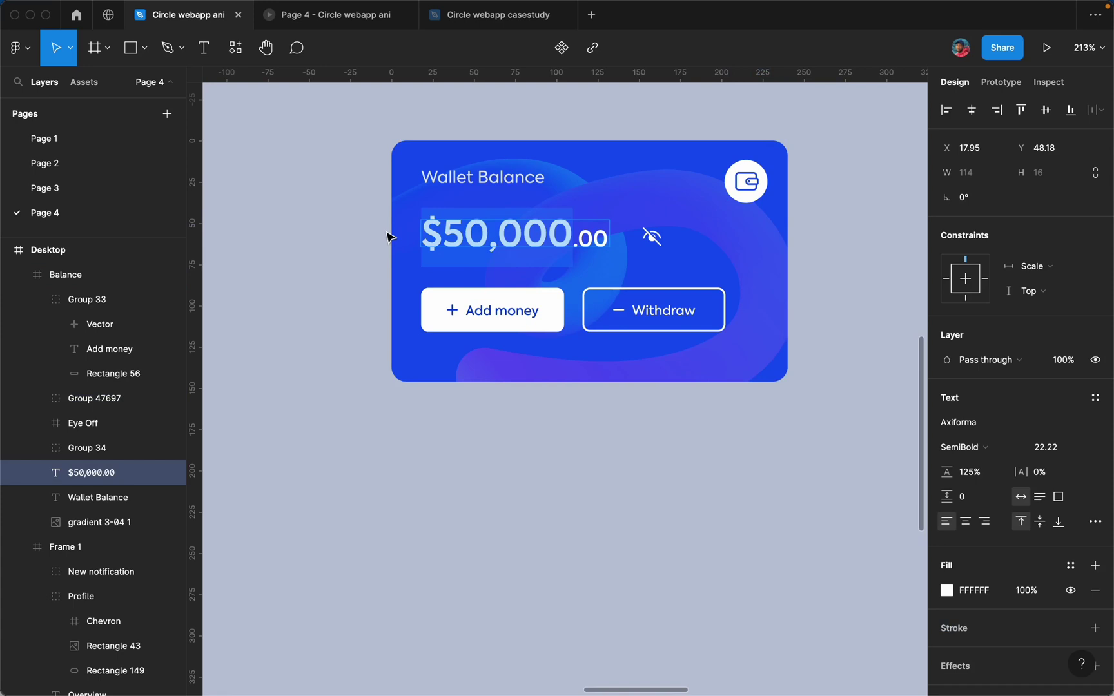
key("super+shift+period")
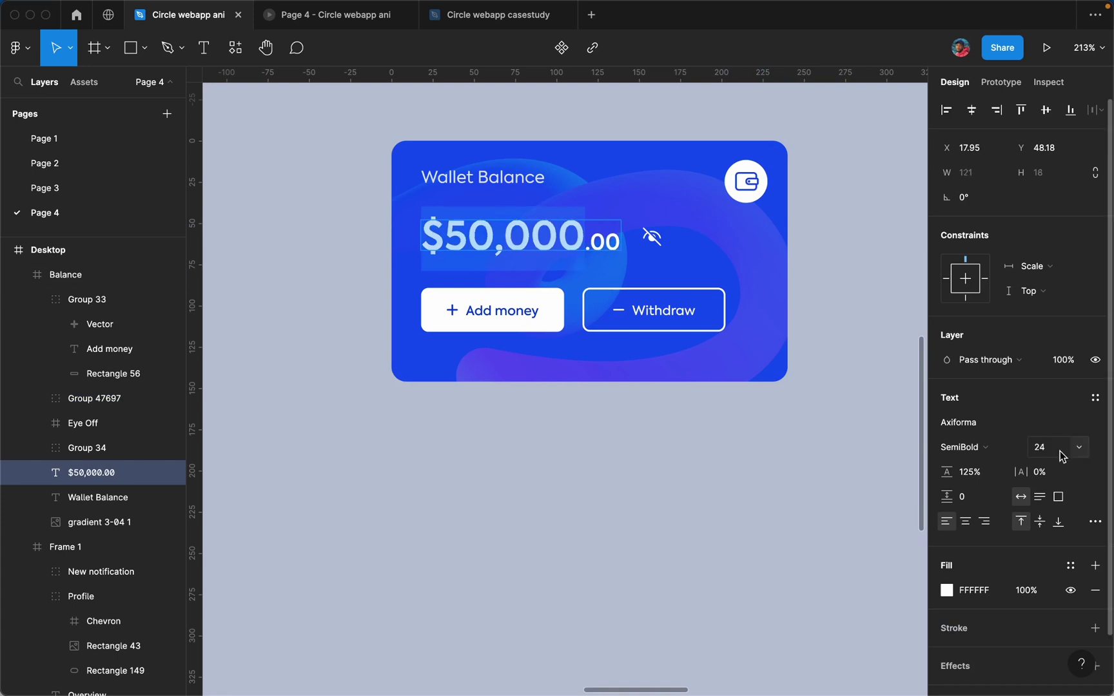
left_click(1055, 449)
type("22")
key("Return")
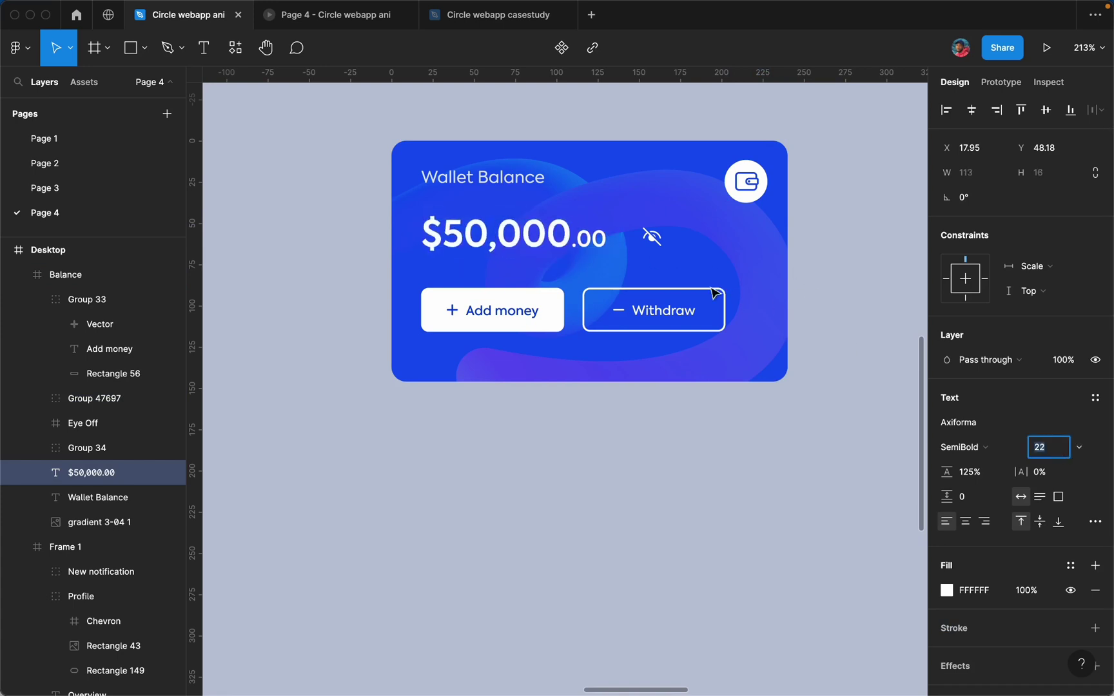
Step: Set the font size of the .00 decimals in the balance amount to 12
left_click_drag(575, 241, 607, 242)
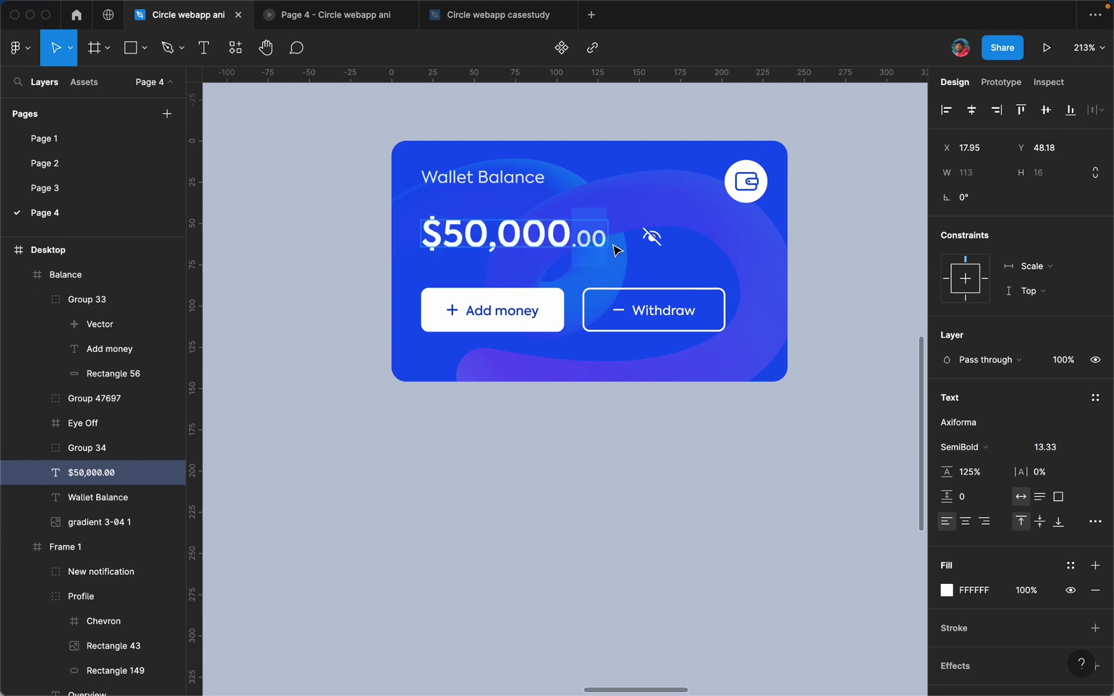
left_click(1043, 449)
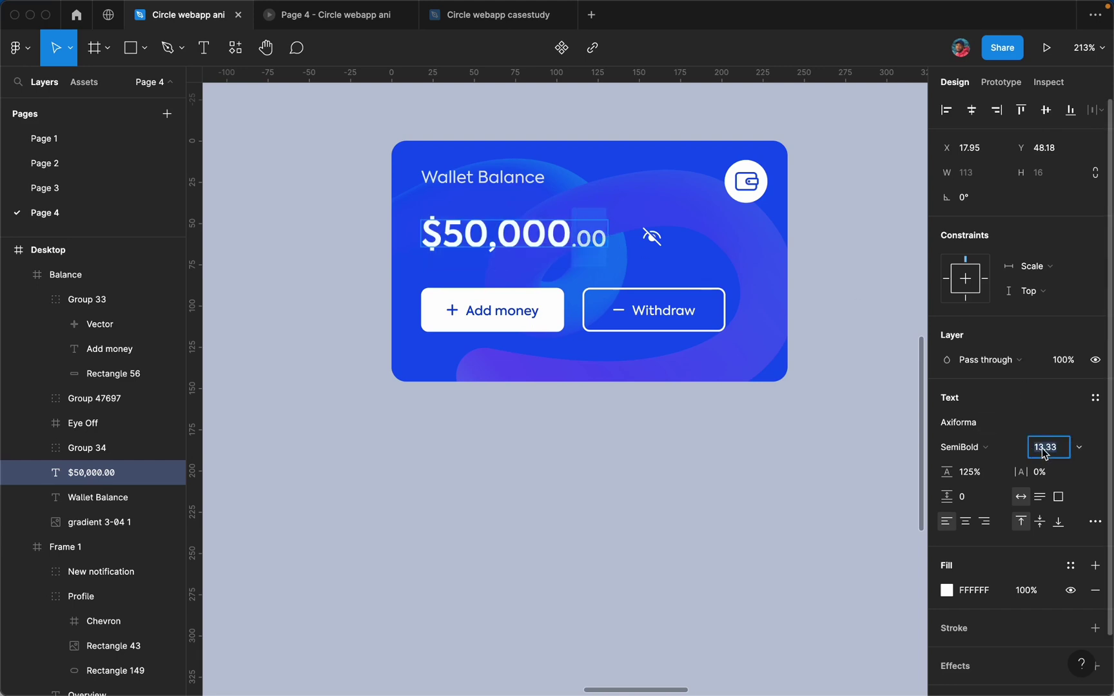
type("12")
key("Return")
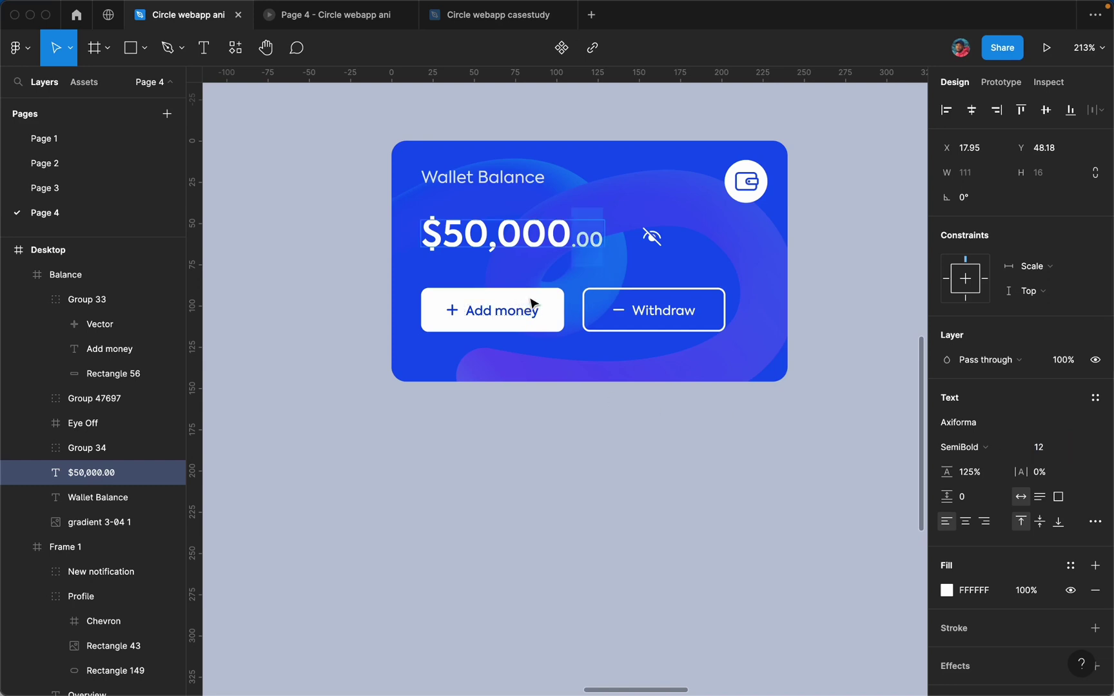
Step: Set the height of both the Add money and Withdraw buttons to 28
left_click(530, 301)
left_click(658, 301)
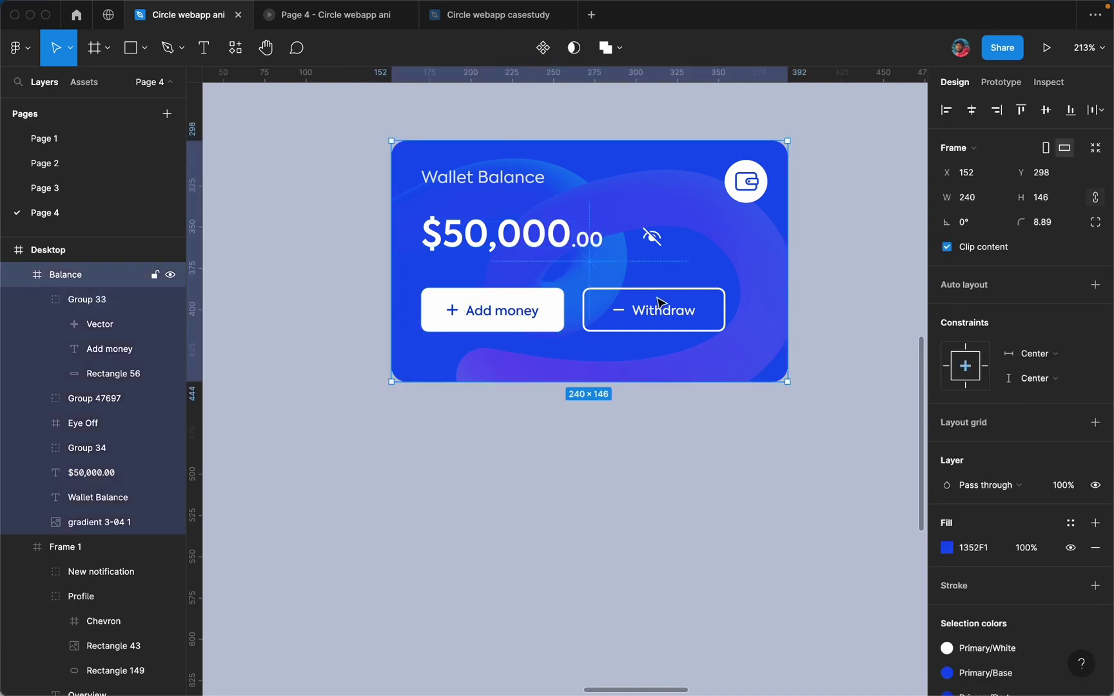
left_click(659, 301, "shift")
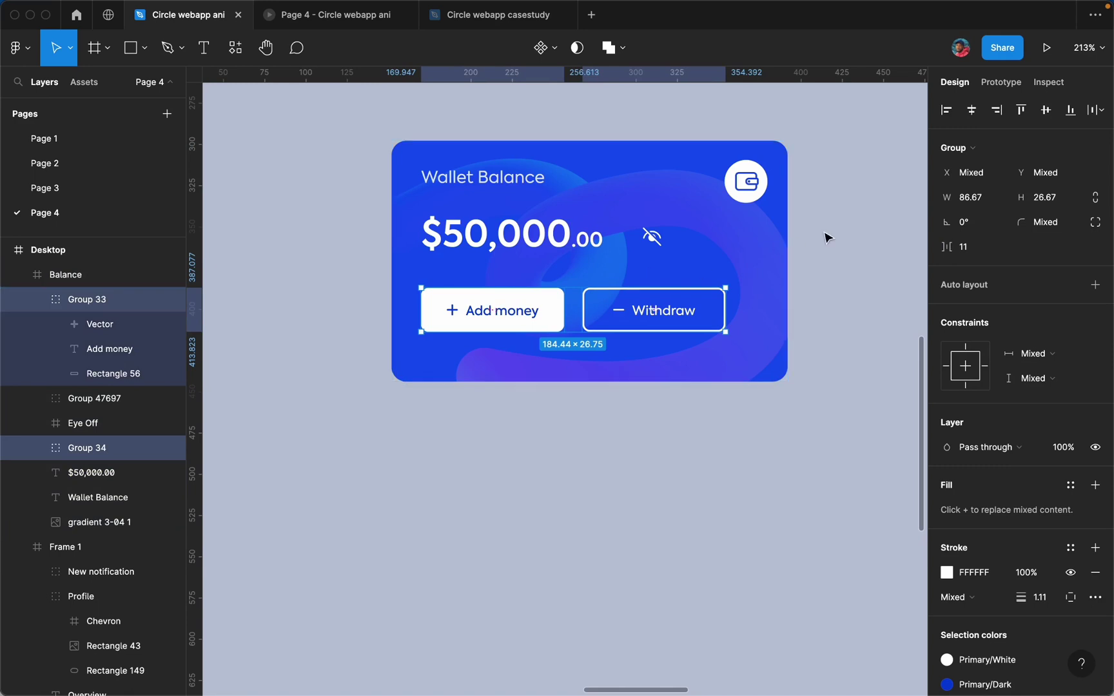
left_click(1044, 201)
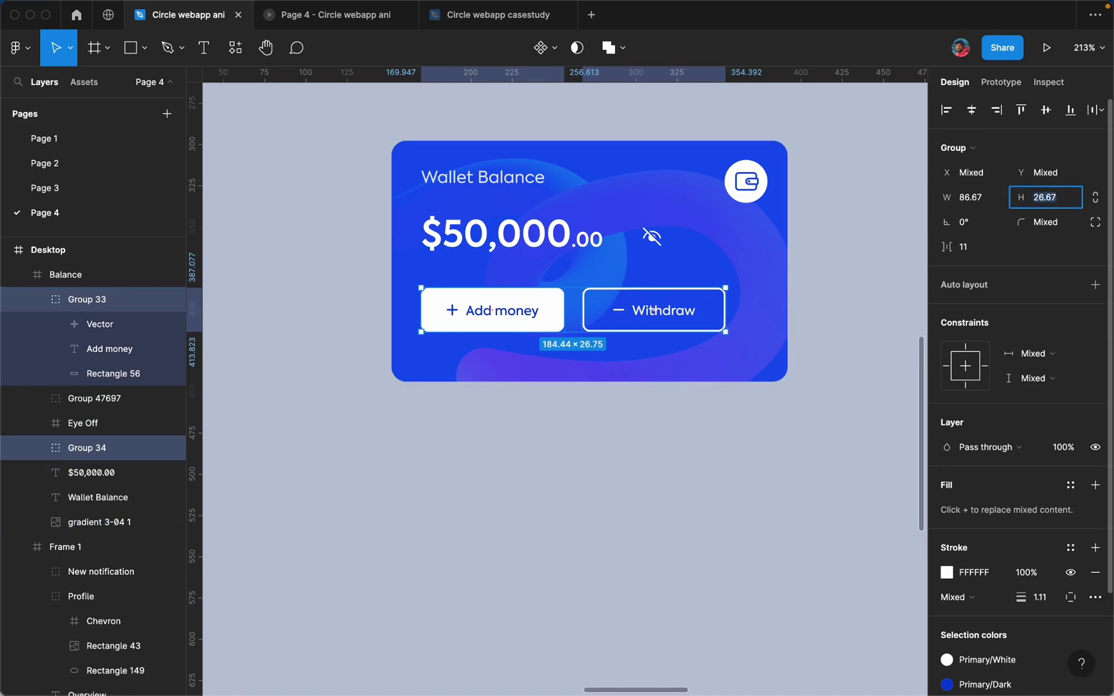
type("28")
Step: Set the width of the Add money button alone to 92
left_click(653, 310, "shift")
left_click(989, 199)
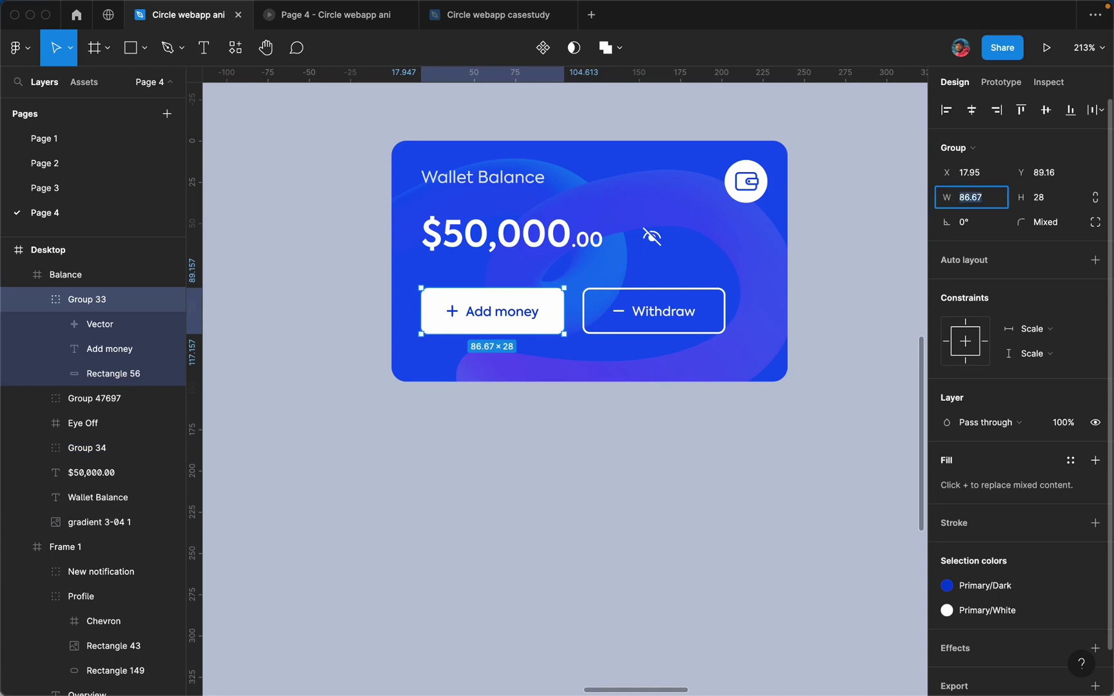
type("92")
key("Return")
key("Escape")
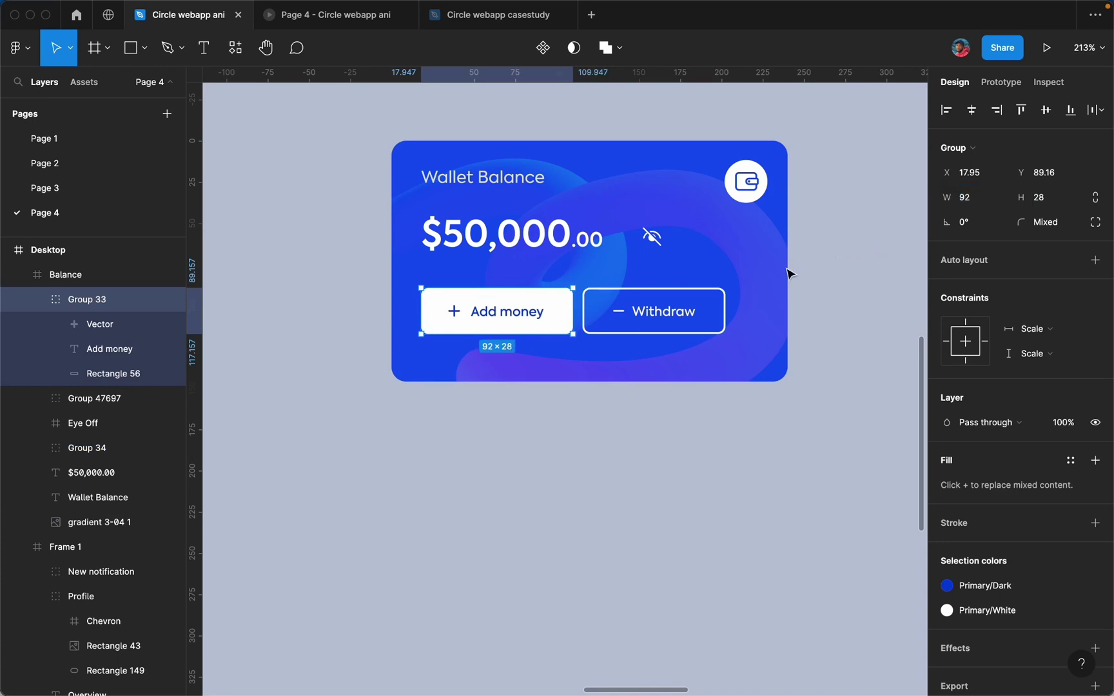
Step: Set the width of the Withdraw button to 92
left_click(696, 313)
left_click(1041, 202)
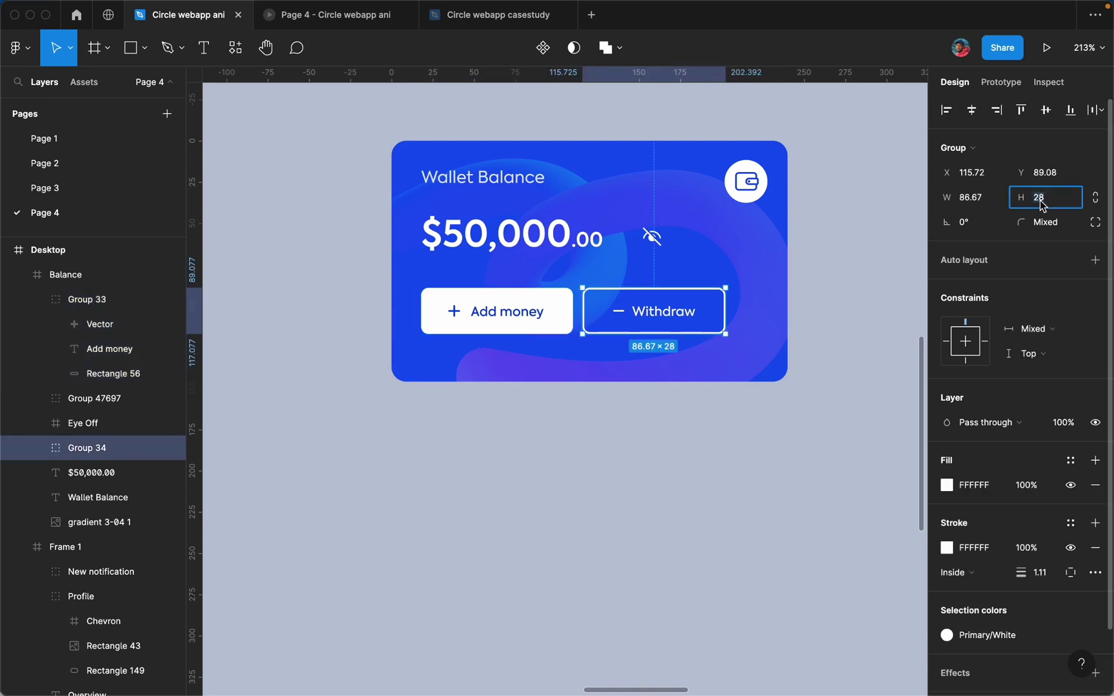
left_click(980, 205)
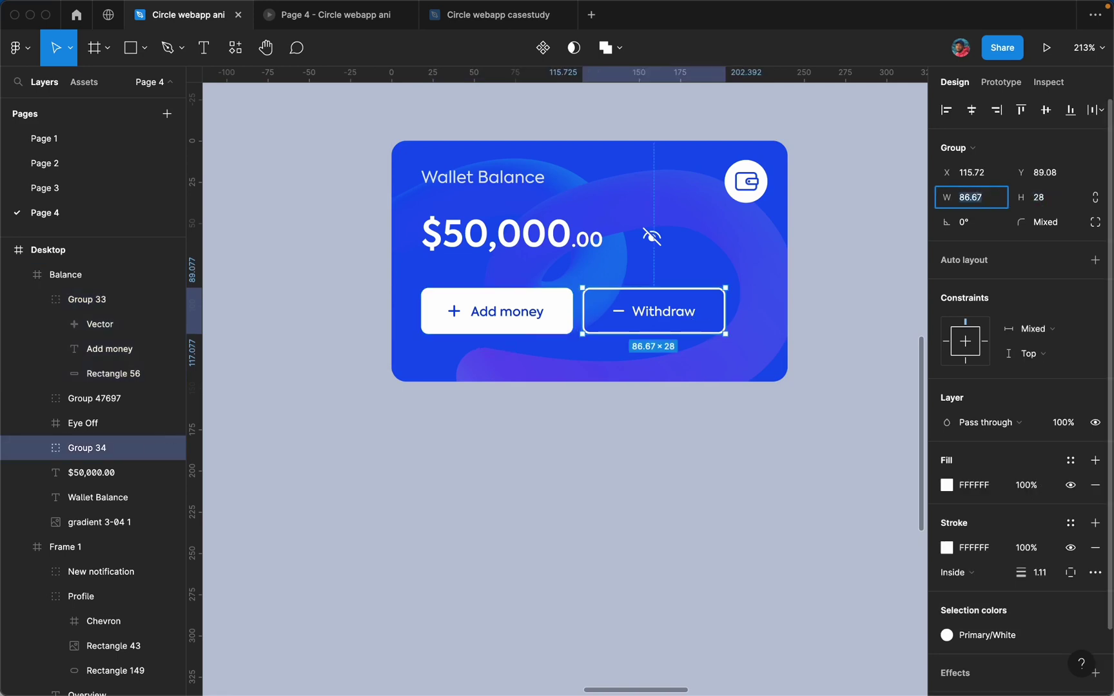
type("92")
key("Return")
key("Escape")
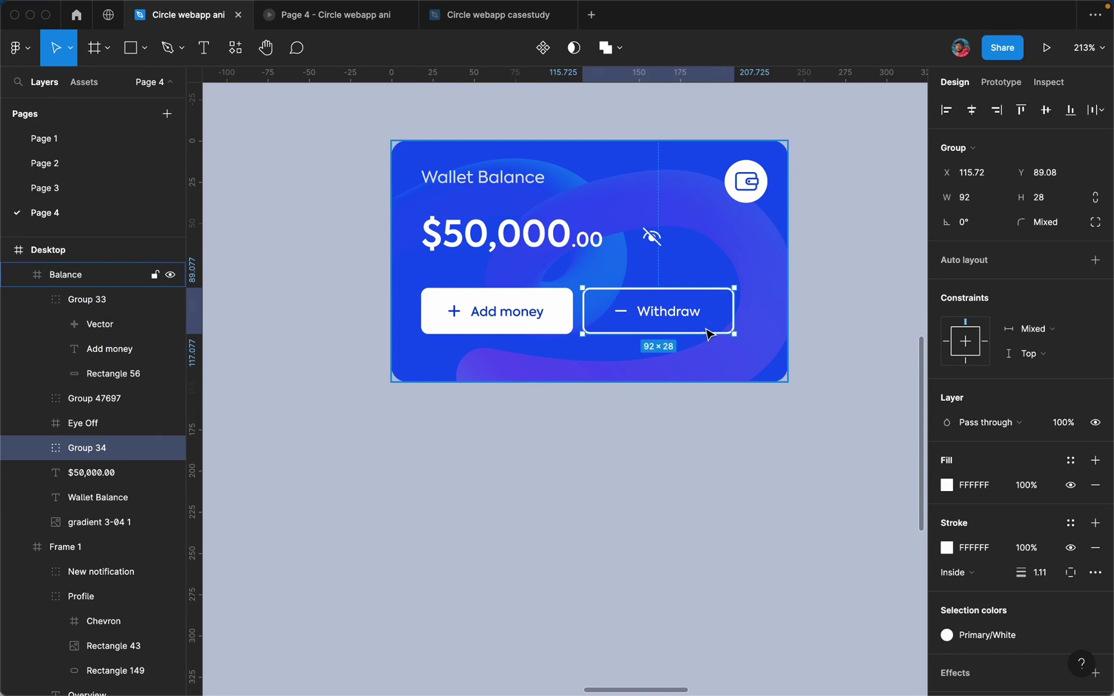
Step: Set the horizontal spacing between the Add money and Withdraw buttons to 18
left_click(570, 325, "shift")
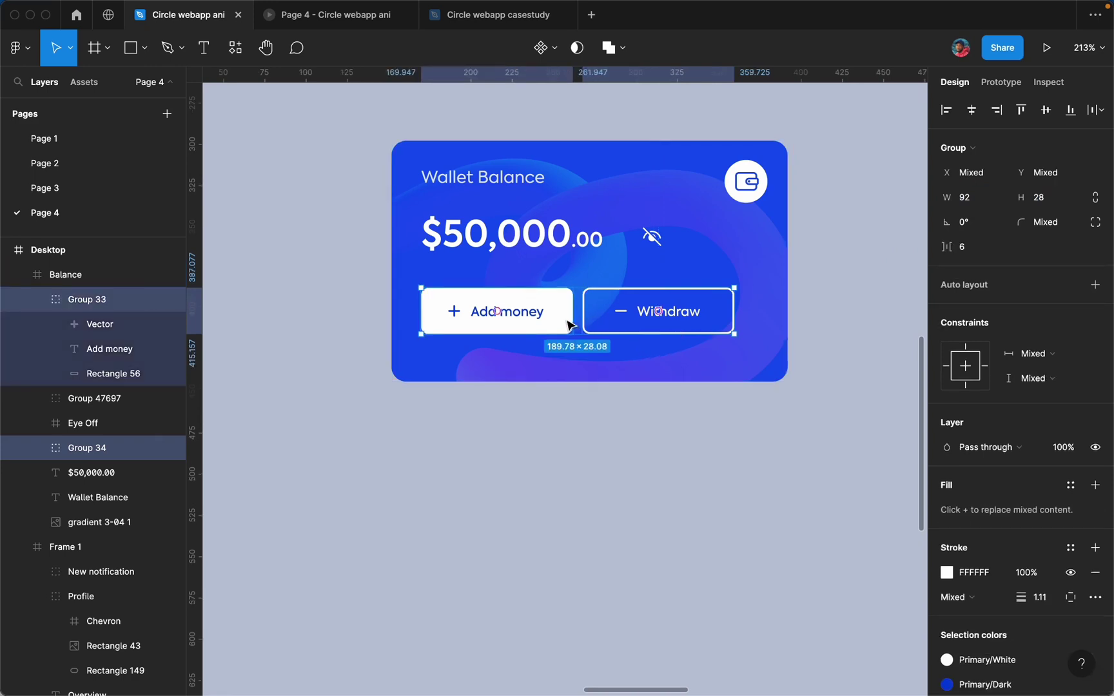
left_click(964, 251)
type("18")
key("Return")
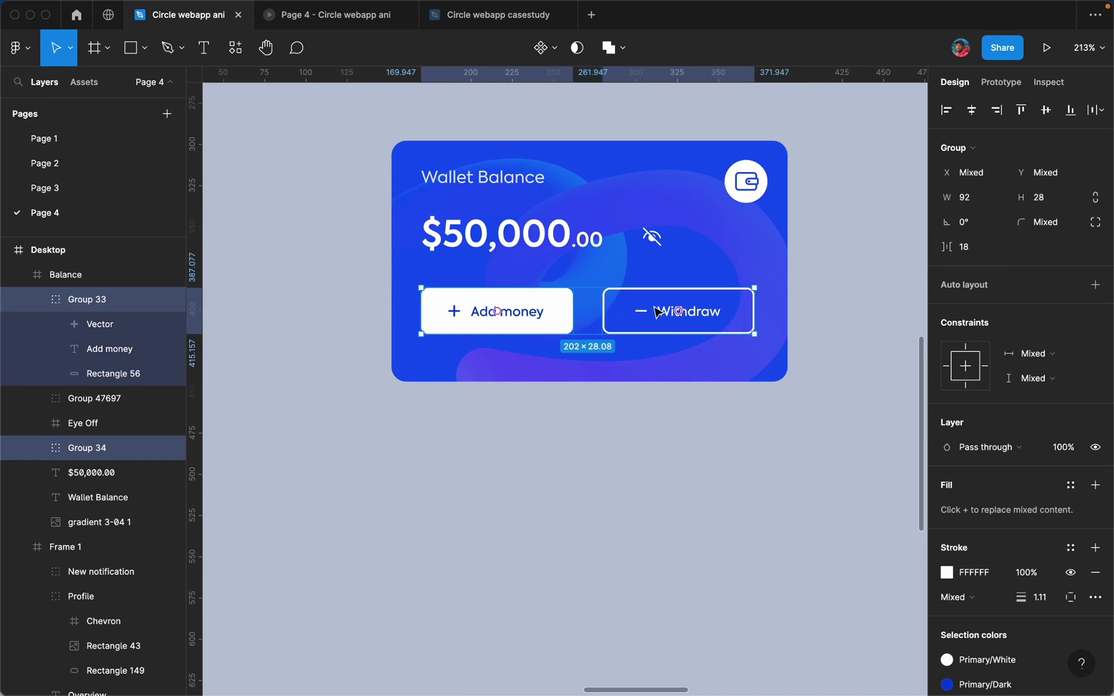
Step: Move both buttons lower in the wallet card, and shift the $50,000.00 amount together with its eye-off icon slightly down
left_click_drag(652, 313, 658, 328)
left_click(575, 240, "shift")
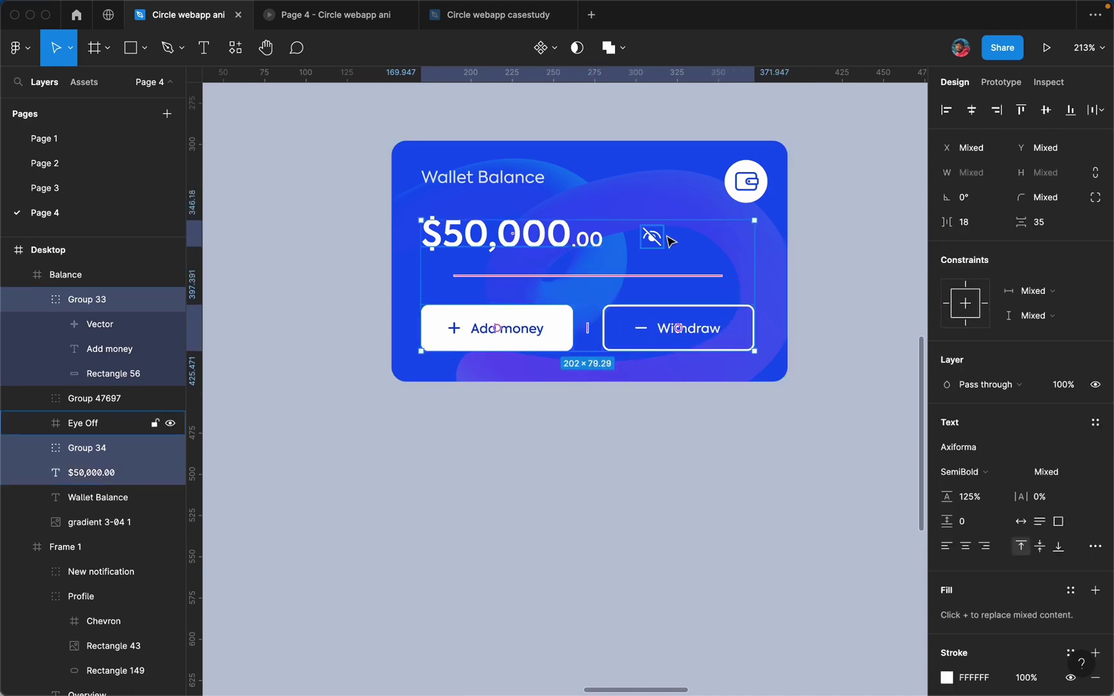
left_click(652, 237)
left_click(567, 247, "shift")
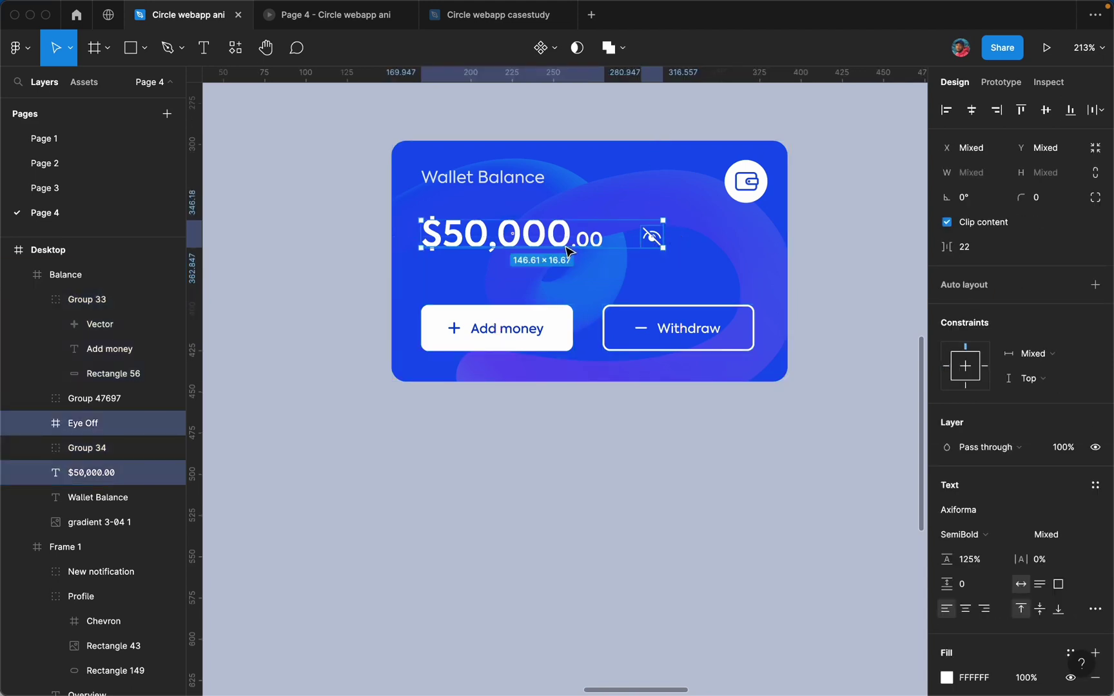
mouse_move(567, 247)
left_mouse_down()
mouse_move(575, 266)
mouse_move(564, 262)
left_mouse_up()
left_click(808, 269)
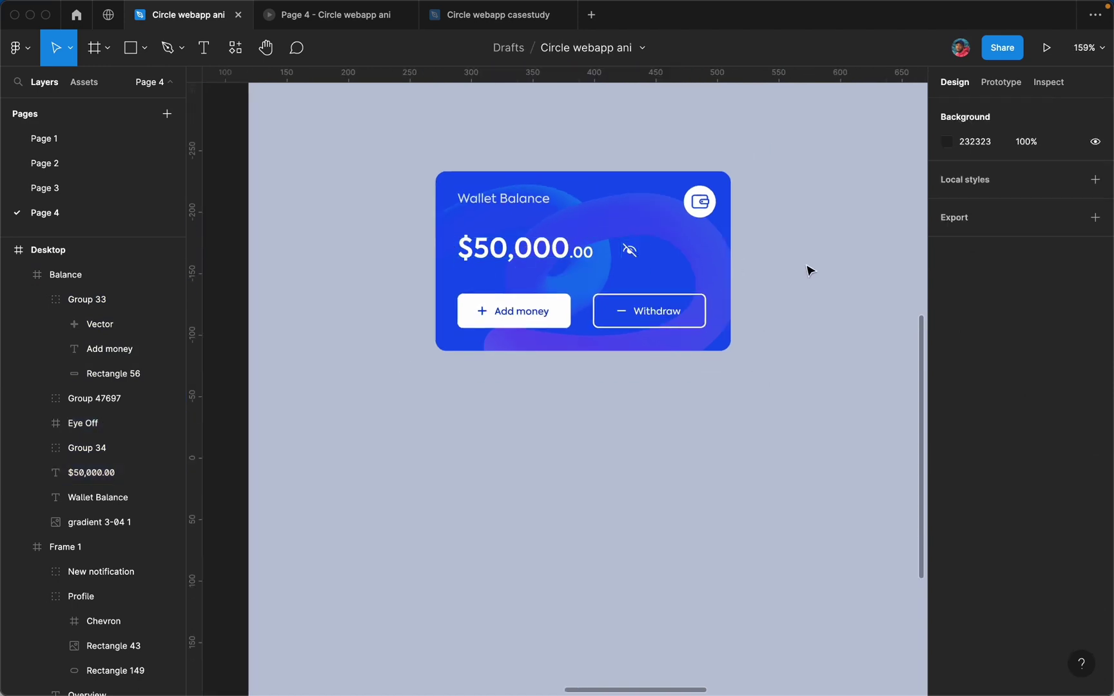
Step: Move the Balance card into the mobile frame below the Overview heading and centre it horizontally in the frame
scroll(807, 269, "down", 3)
scroll(810, 269, "down", 5)
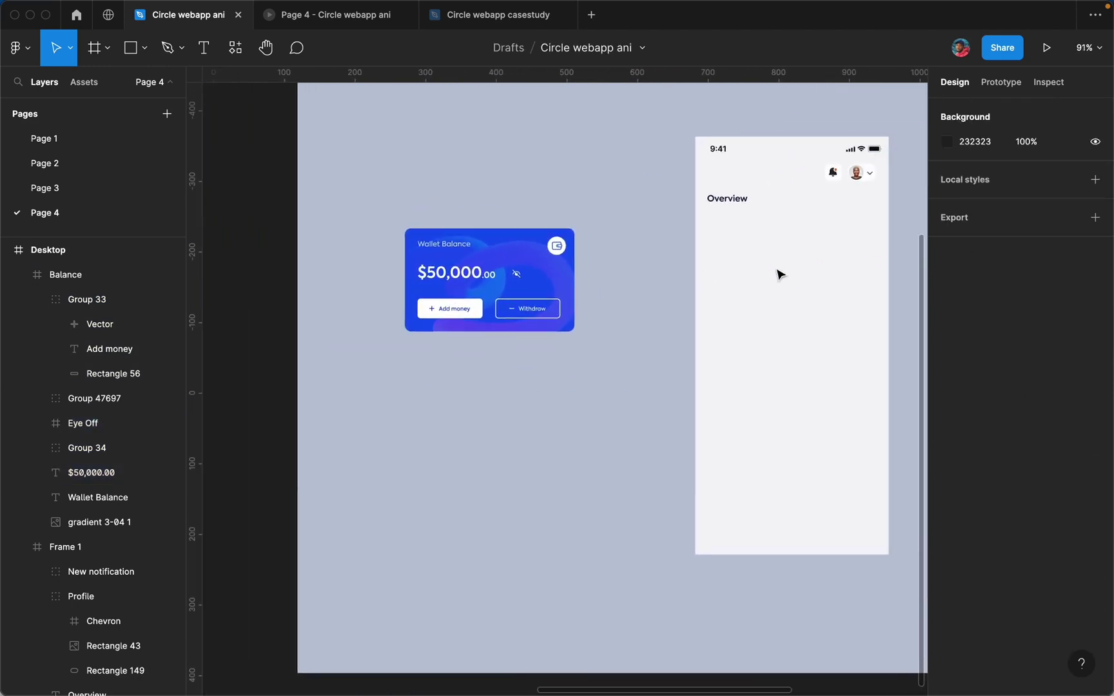
left_click(549, 274)
left_click_drag(548, 273, 841, 268)
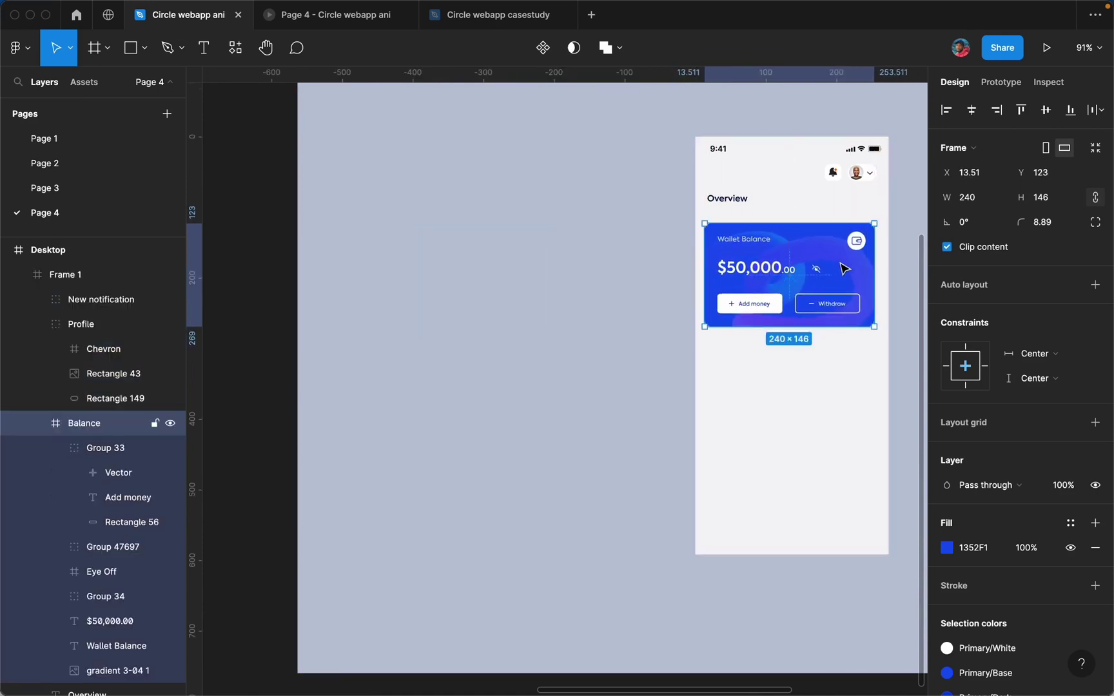
left_click(971, 111)
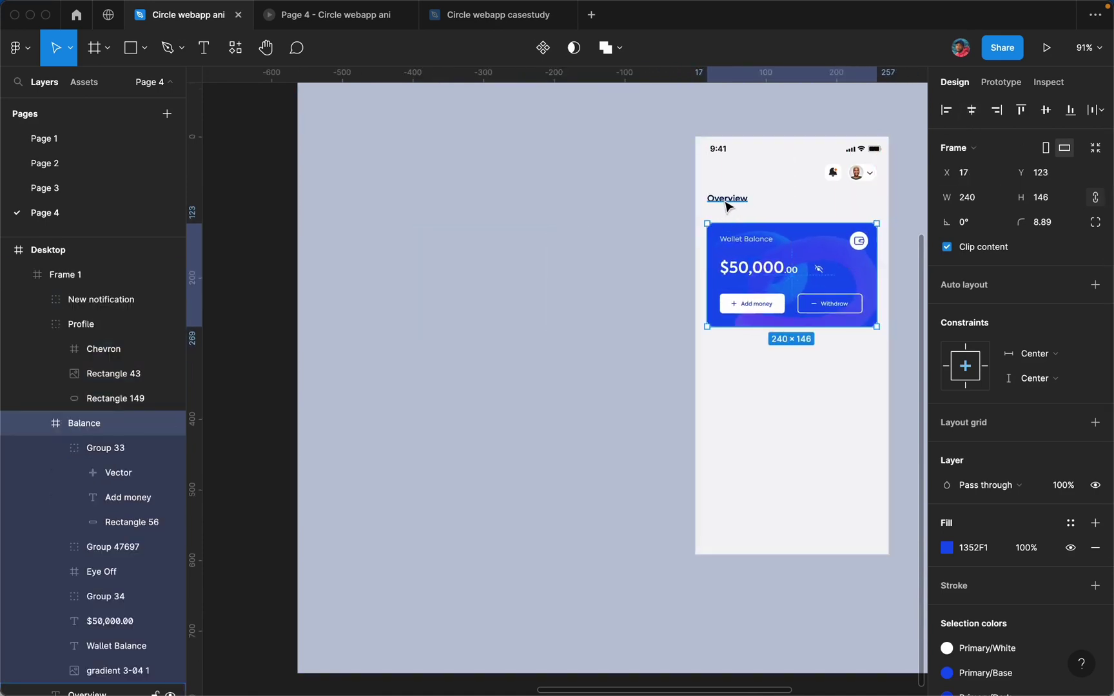
Step: Set the vertical spacing between the Overview heading and the wallet card to 20
left_click(727, 199, "shift")
left_click(975, 247)
type("20")
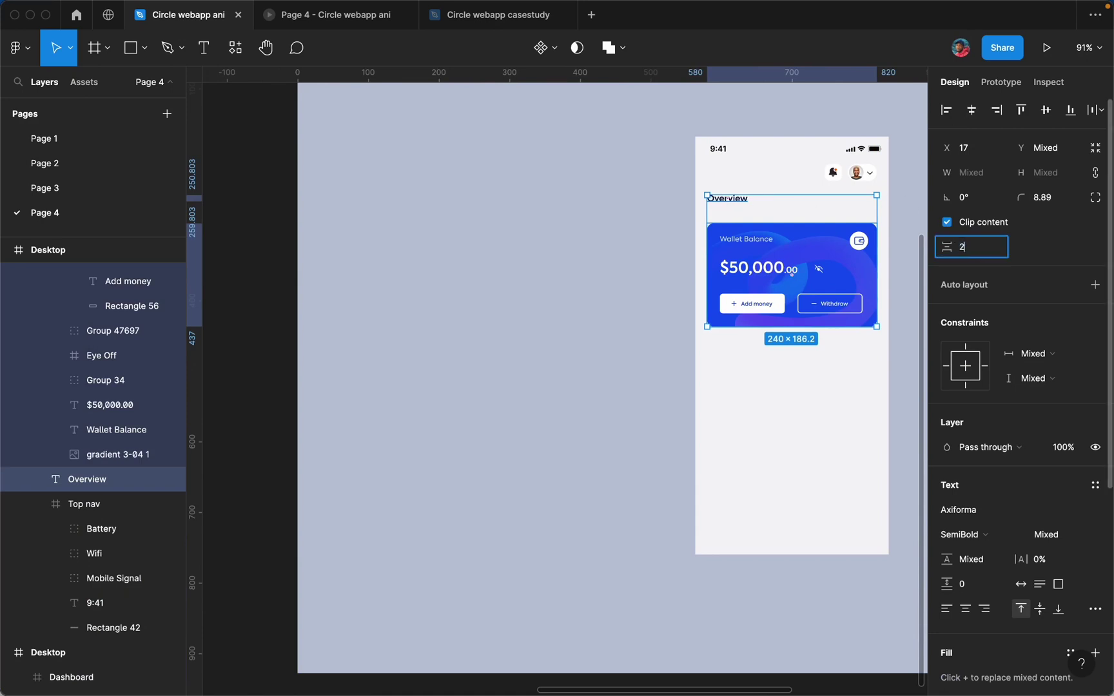
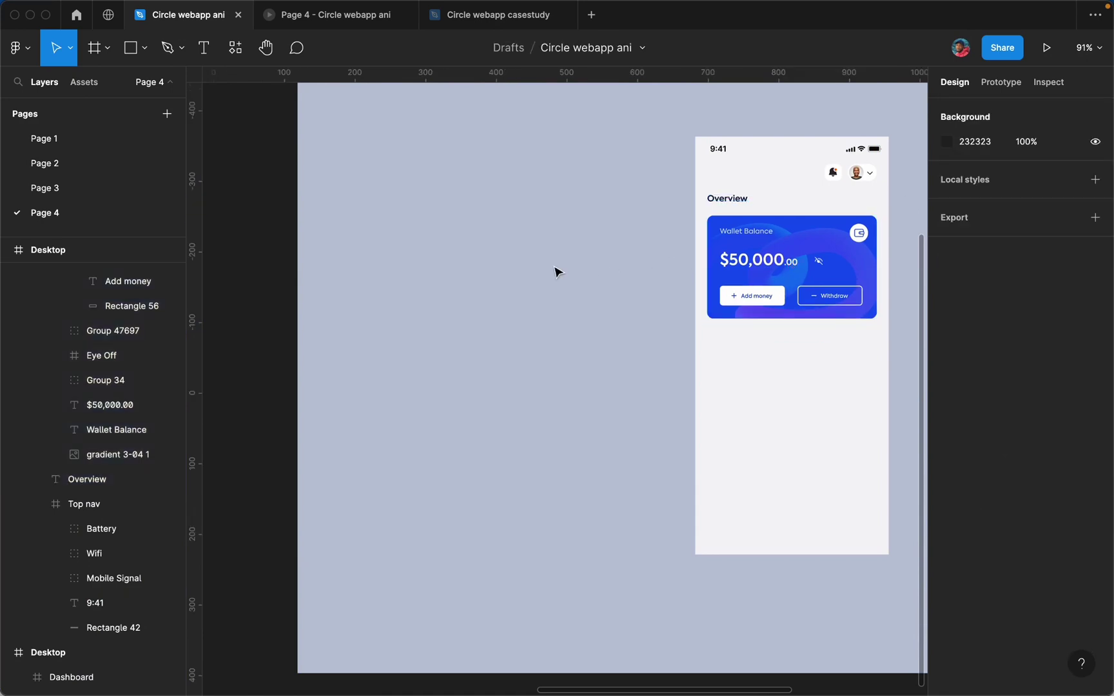
Step: Copy the Loan Balance card from the desktop dashboard and paste it into the artboard that holds the mobile frame
scroll(555, 264, "down", 3)
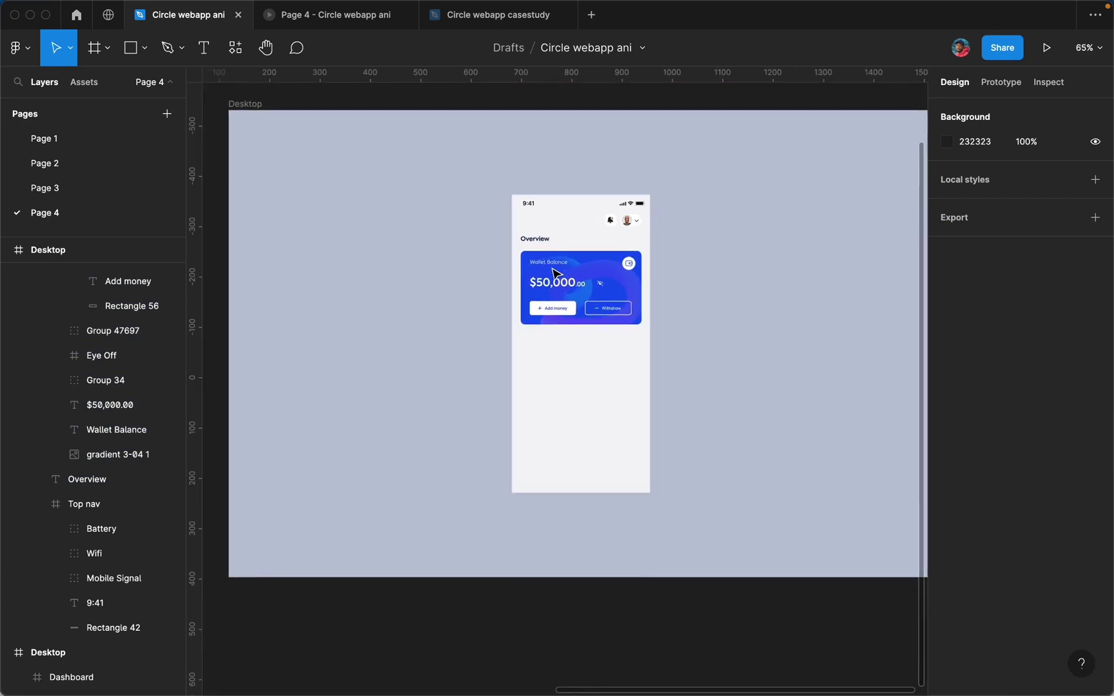
scroll(555, 272, "left", 10)
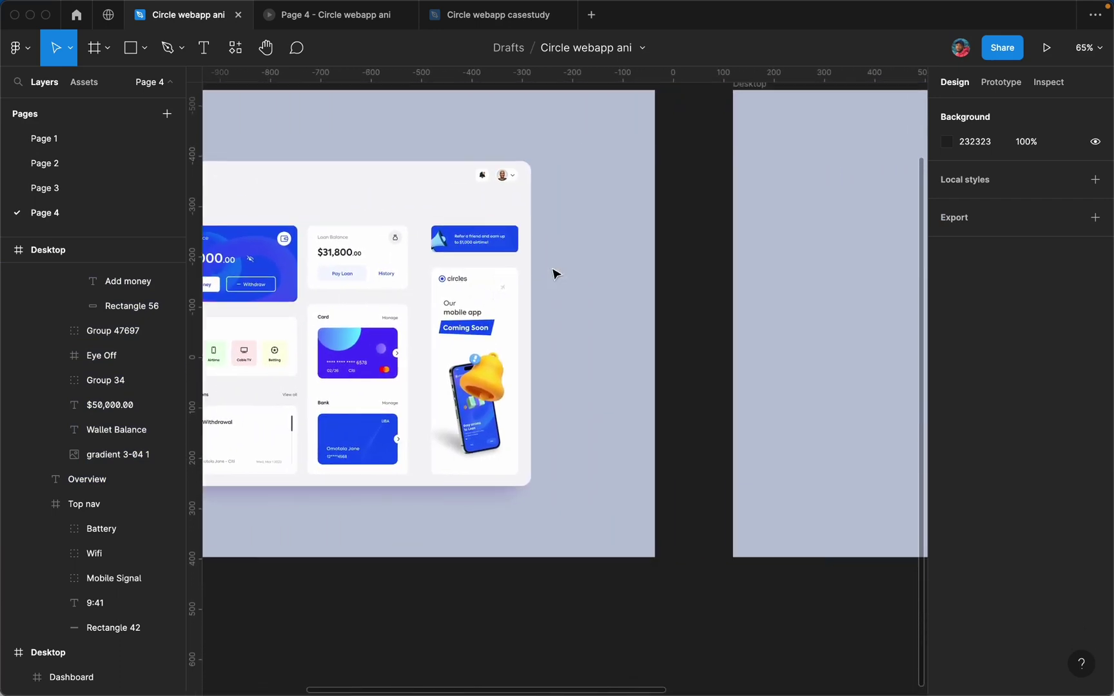
scroll(554, 274, "right", 5)
scroll(555, 274, "left", 8)
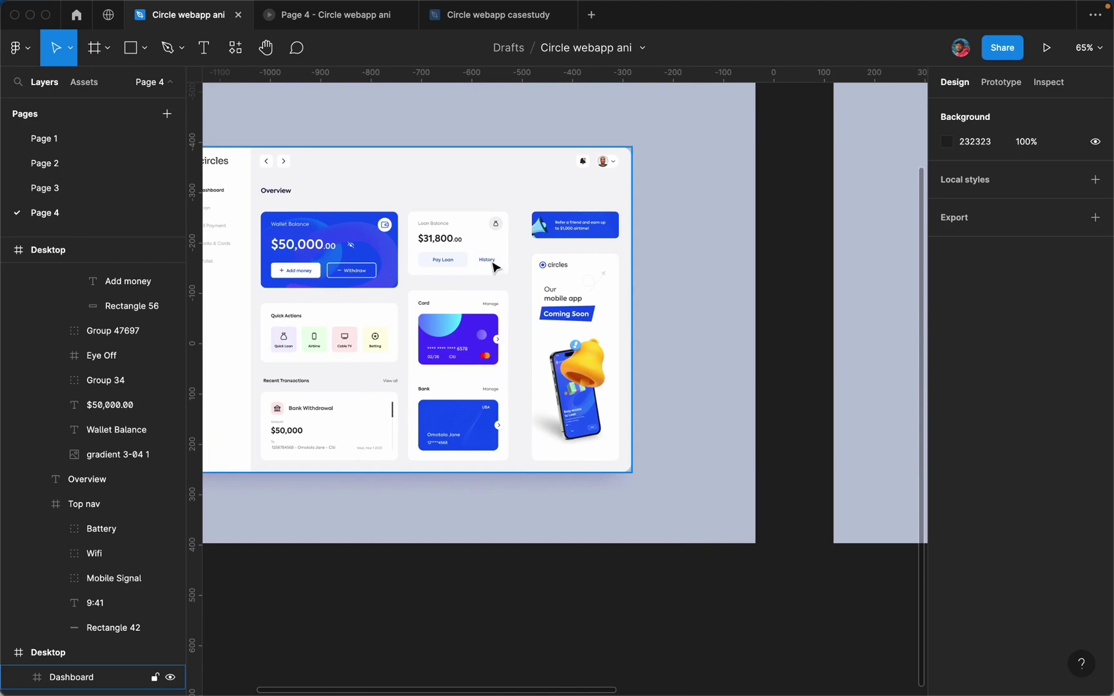
scroll(493, 267, "up", 5)
left_click(486, 214)
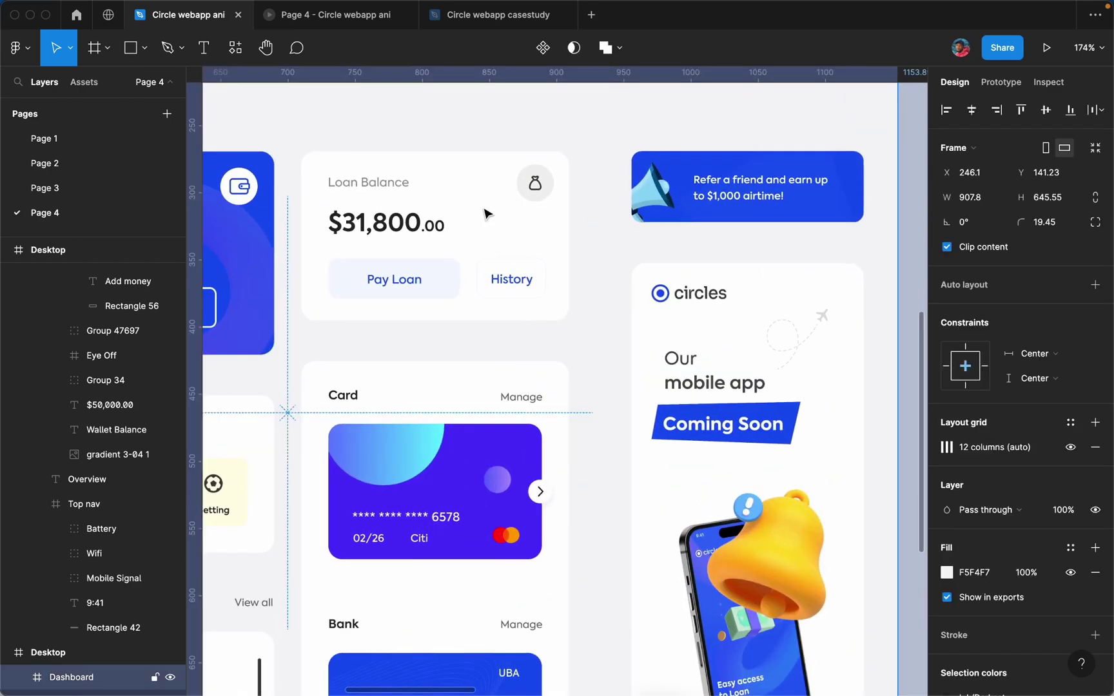
double_click(487, 214)
scroll(487, 214, "right", 5)
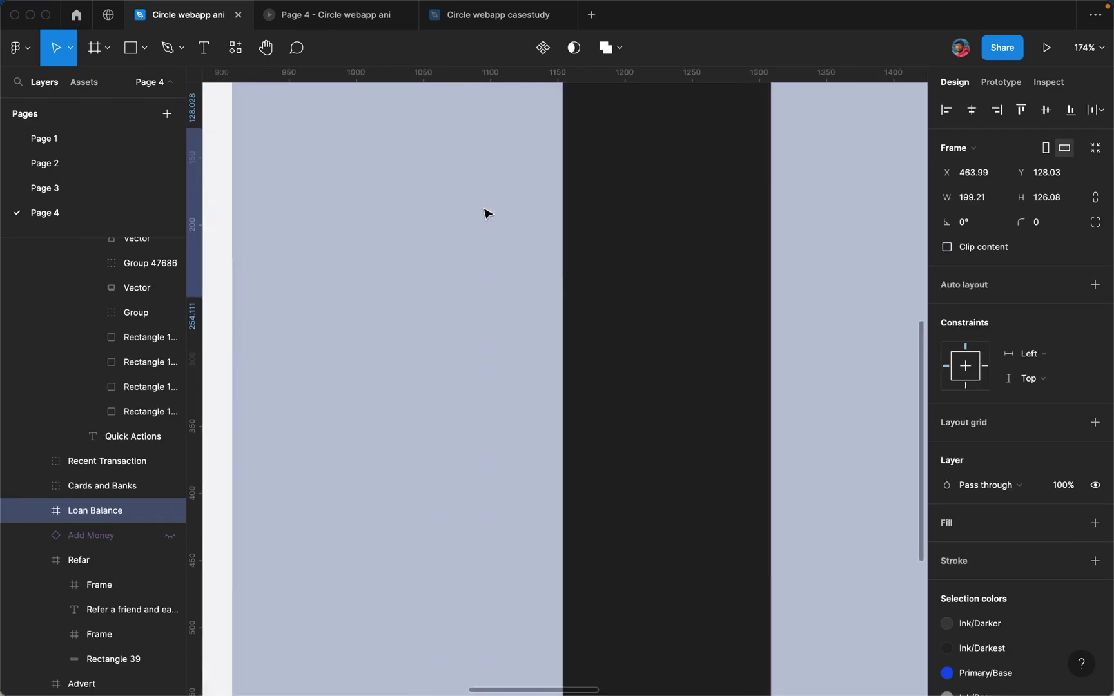
scroll(487, 214, "right", 8)
scroll(487, 214, "down", 5)
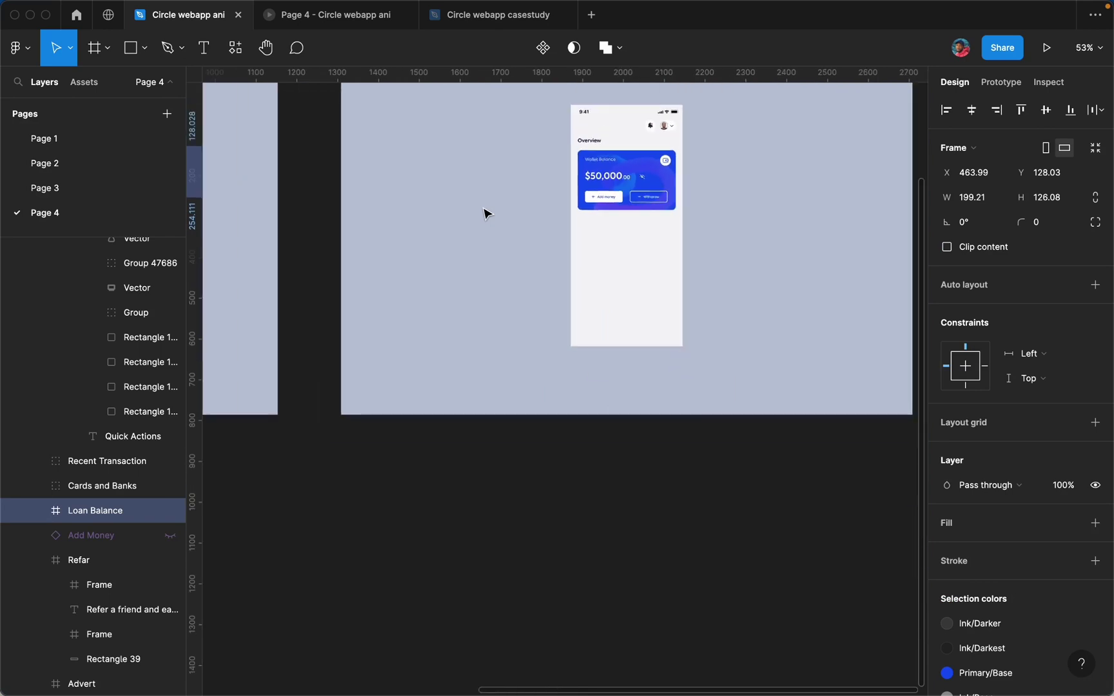
scroll(487, 214, "up", 4)
left_click(486, 214)
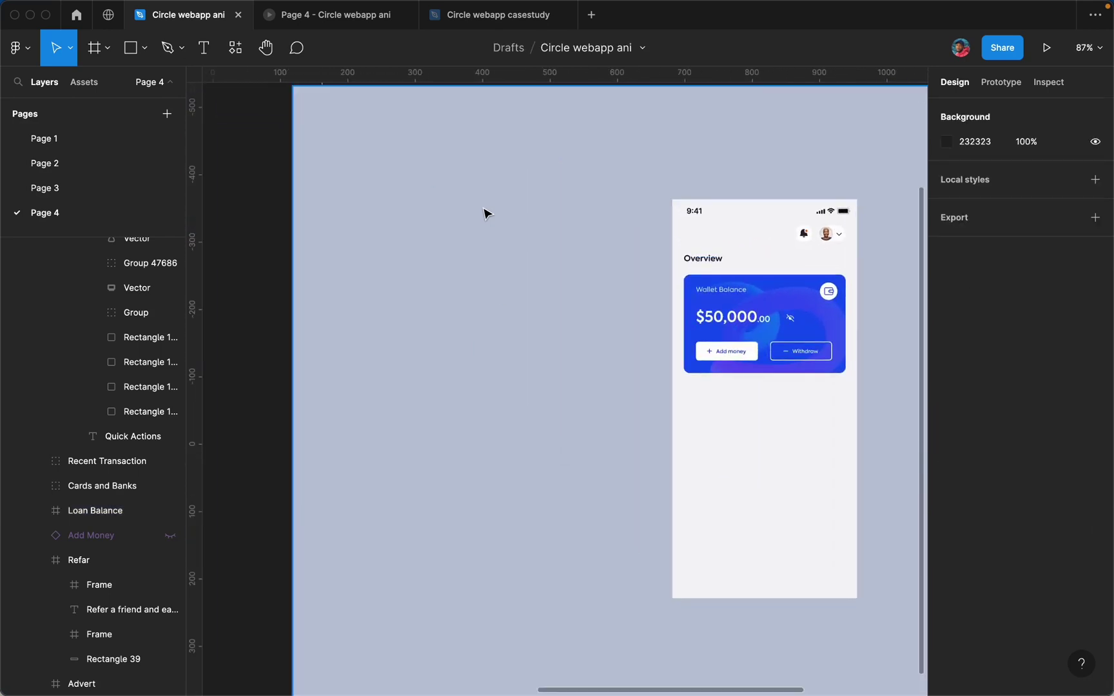
key("ctrl+v")
Step: Scale the Loan Balance card proportionally to a width of 220 and move it into the mobile frame, centred beneath the wallet card
left_click_drag(570, 368, 540, 303)
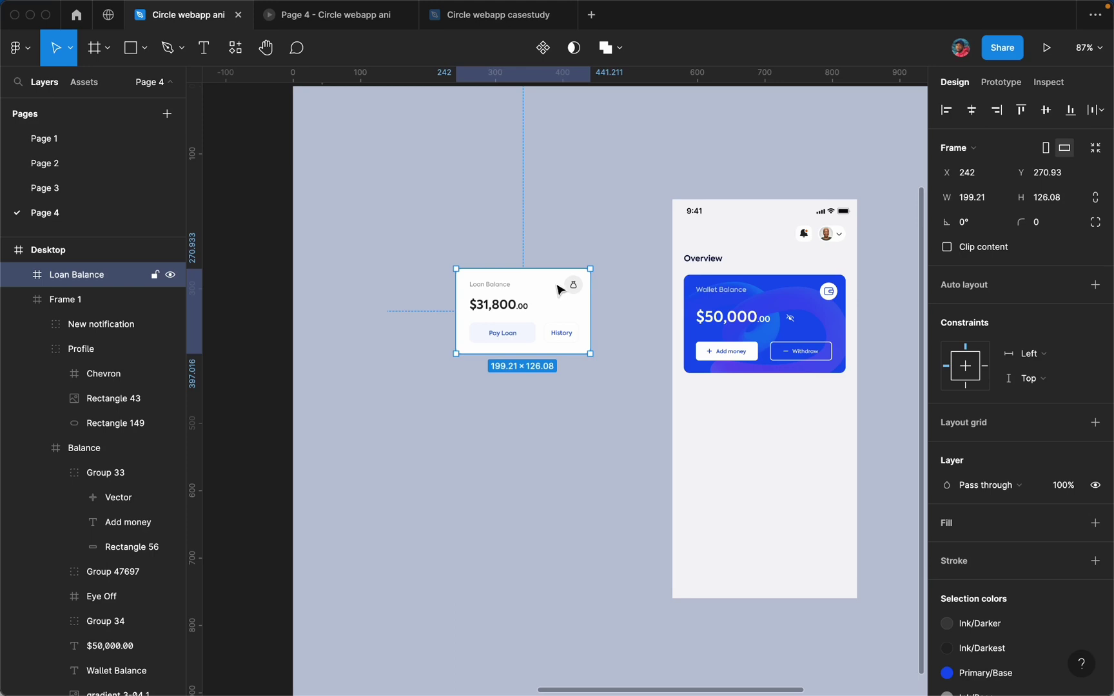
key("k")
left_click_drag(558, 289, 806, 417)
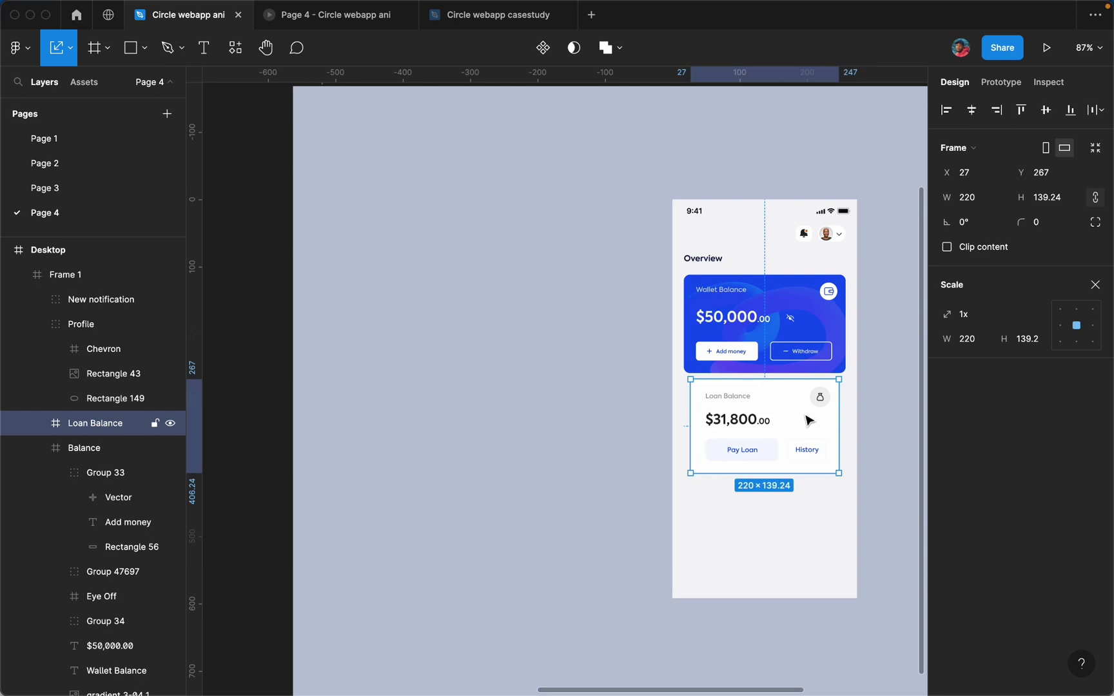
Step: Nudge the Loan Balance card straight up to Y 116 so it lies over the wallet card
key("shift+Up")
key("shift+Up")
key("shift+Up")
key("shift+Up")
key("shift+Up")
key("shift+Up")
key("shift+Up")
key("shift+Up")
key("shift+Up")
key("shift+Up")
key("shift+Up")
key("shift+Up")
key("shift+Up")
key("shift+Up")
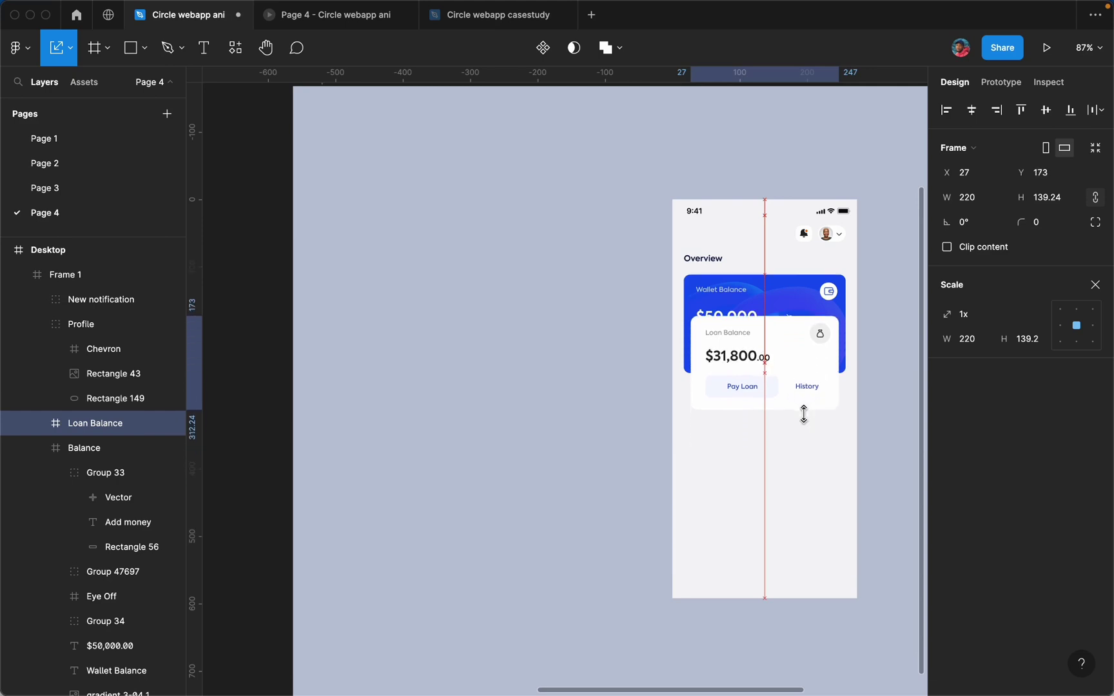
key("Up")
key("Up")
key("Up")
key("Up")
key("Up")
key("Up")
key("Up")
key("Up")
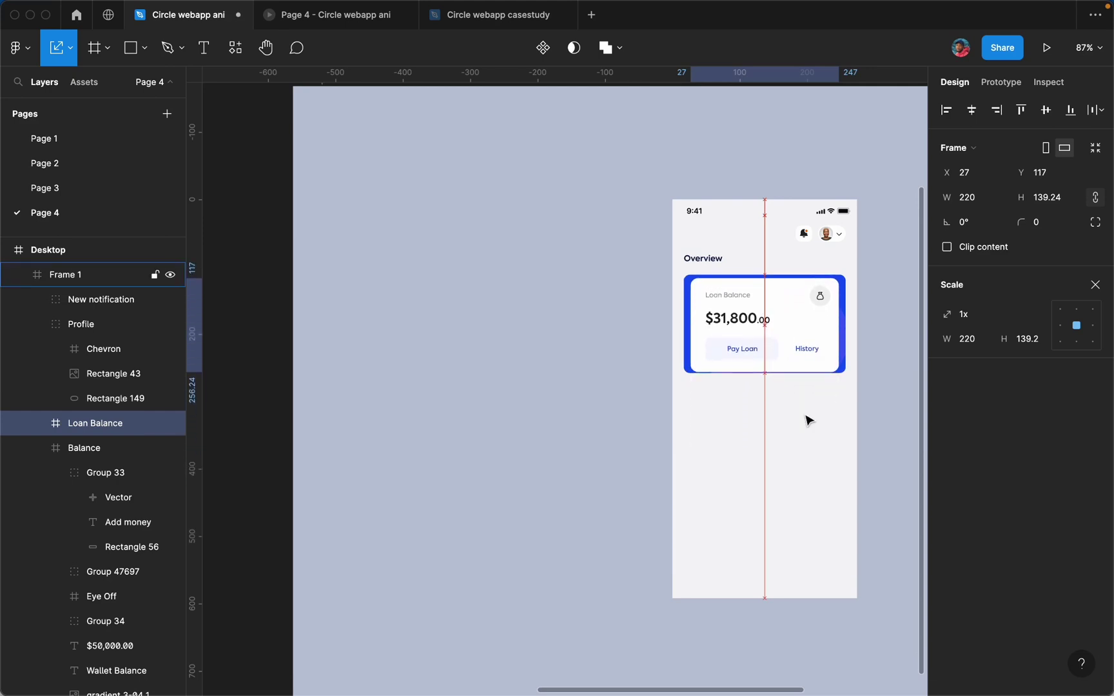
key("Down")
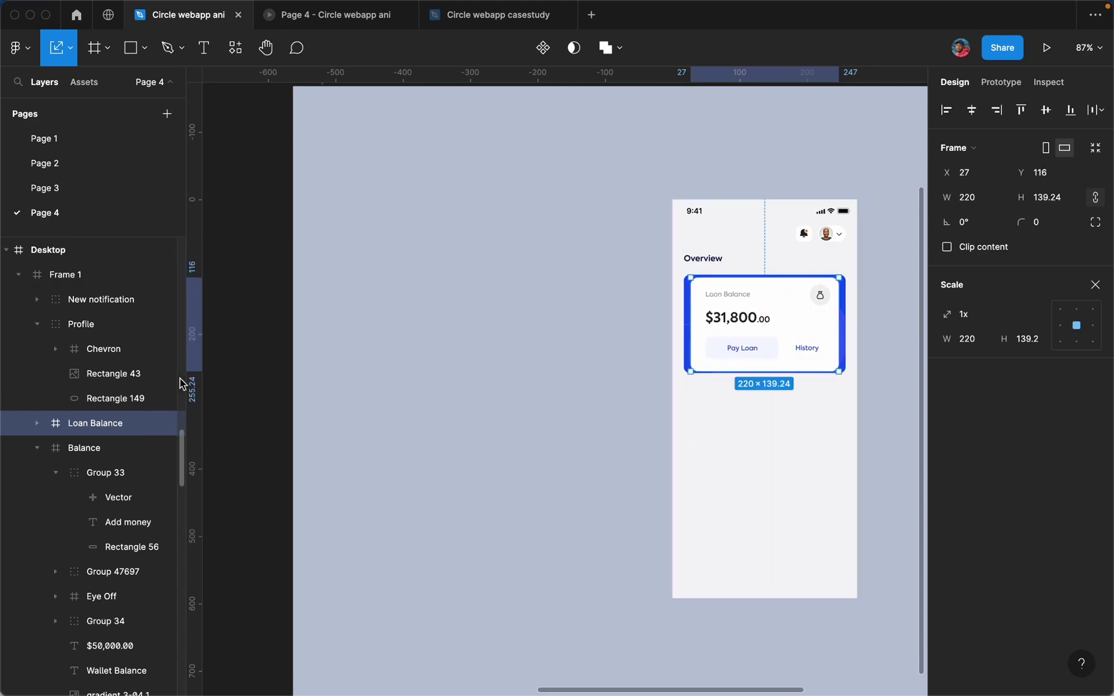
Step: Reorder the Loan Balance layer beneath the Balance layer so it sits behind the wallet card
left_click(43, 447)
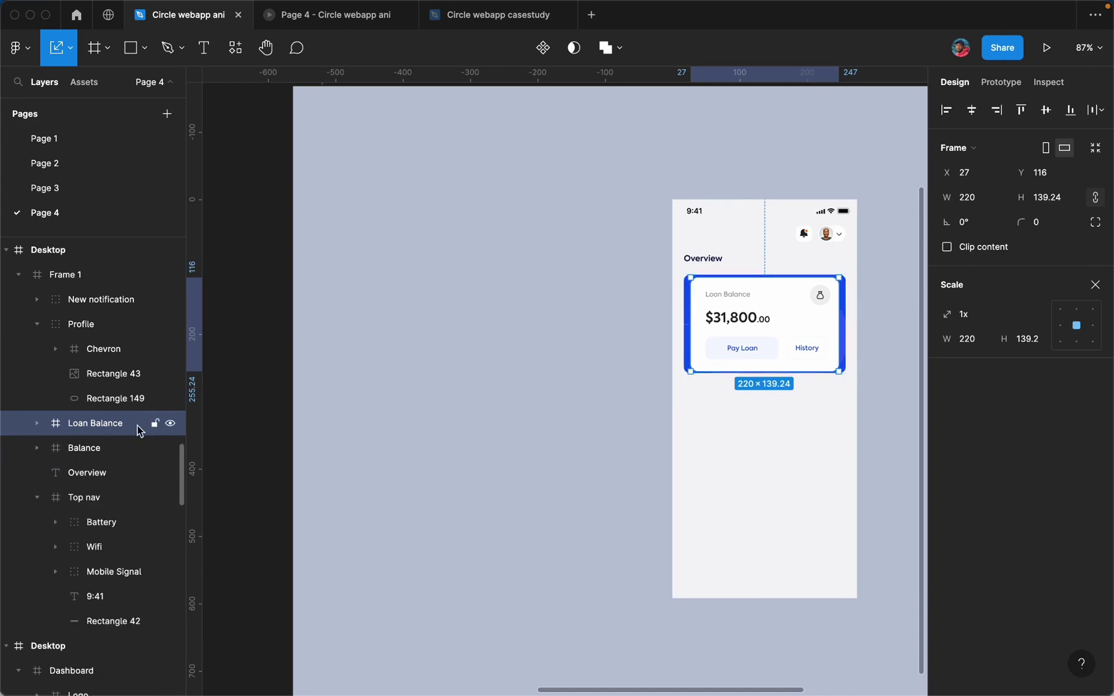
left_click_drag(134, 430, 133, 465)
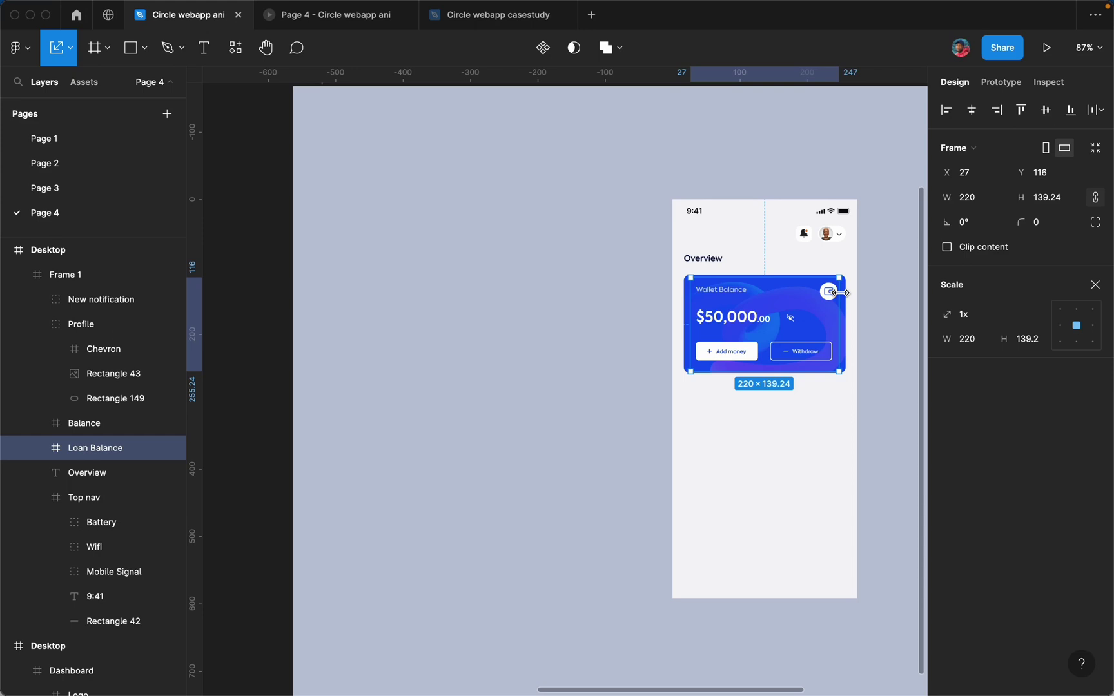
scroll(840, 298, "right", 5)
scroll(840, 298, "up", 3)
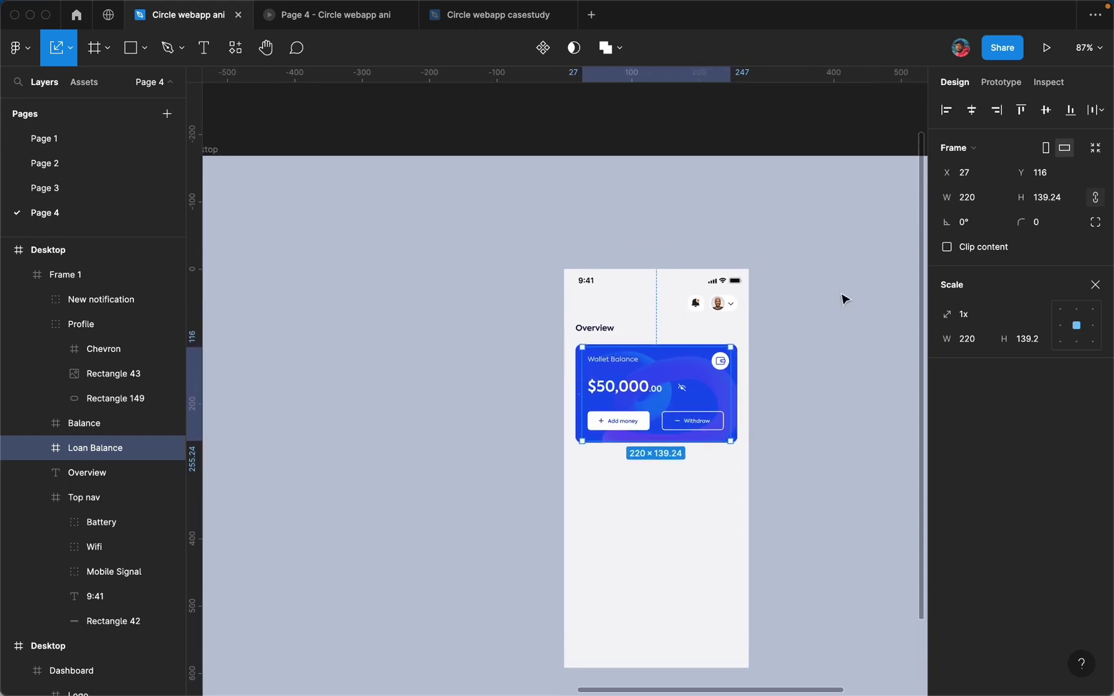
left_click(655, 145)
Step: Move the round arrow button from above the artboard into the mobile frame, at mid-height beside the wallet card's right edge
scroll(653, 144, "up", 5)
scroll(653, 145, "left", 3)
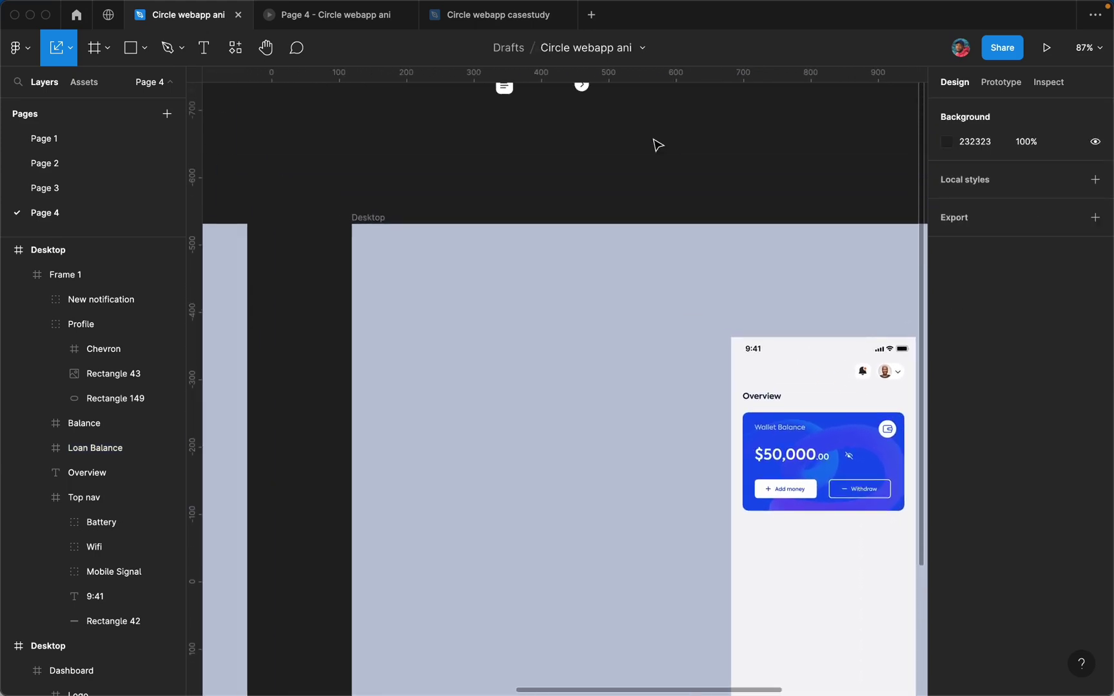
left_click(528, 172)
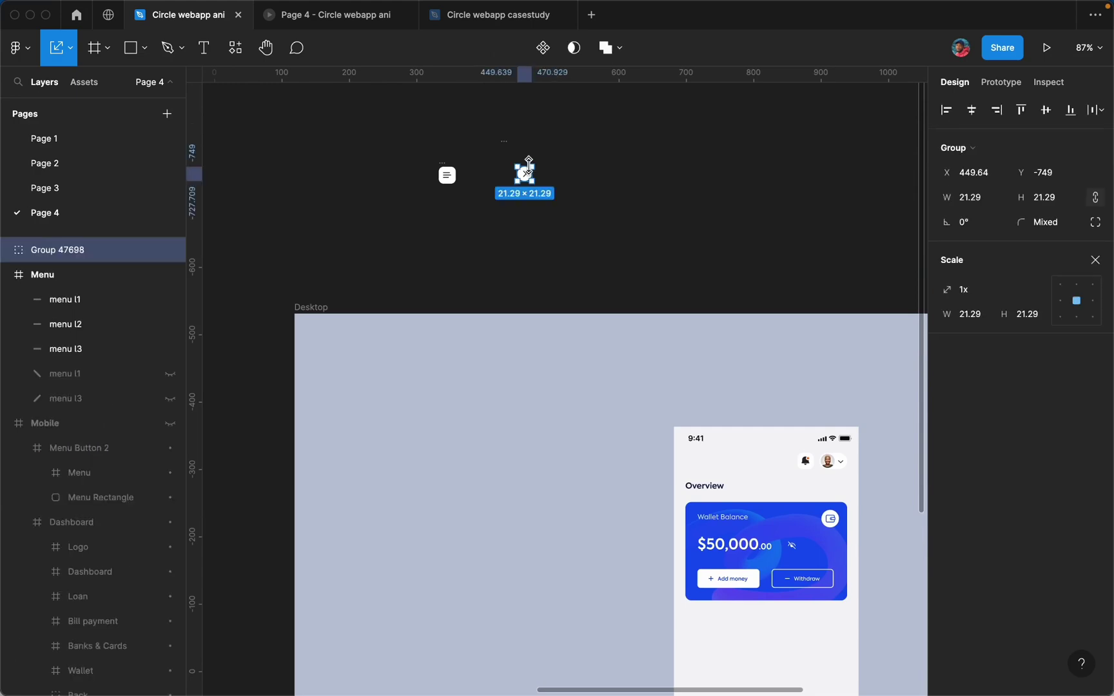
left_click_drag(527, 180, 846, 486)
scroll(846, 486, "up", 10)
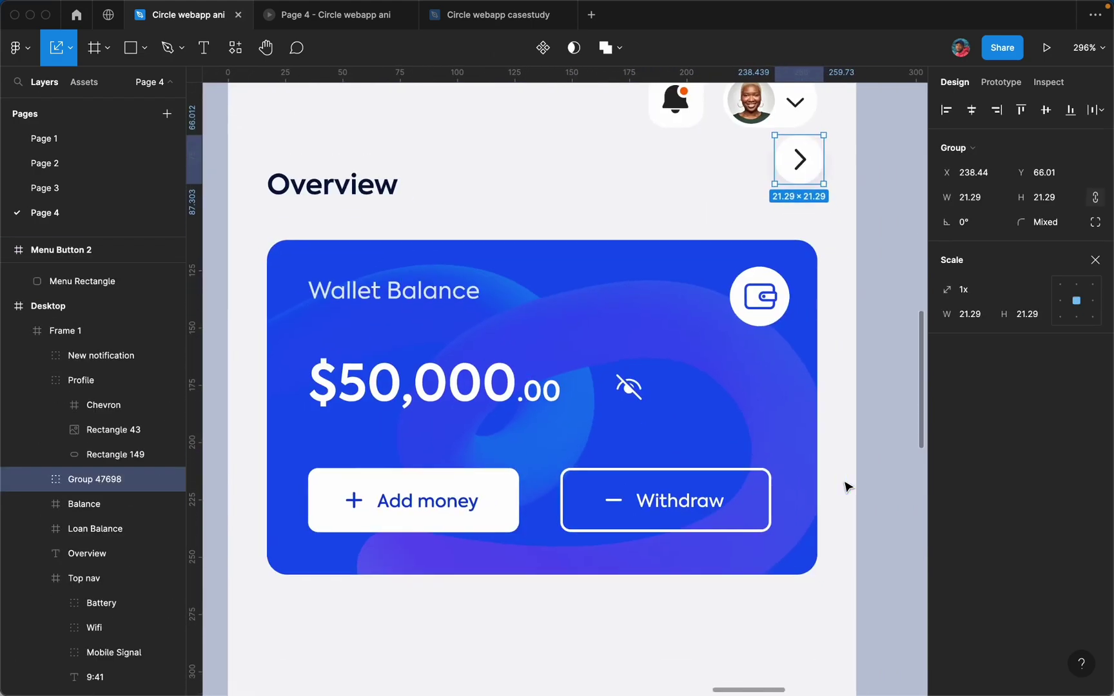
left_click_drag(822, 175, 847, 418)
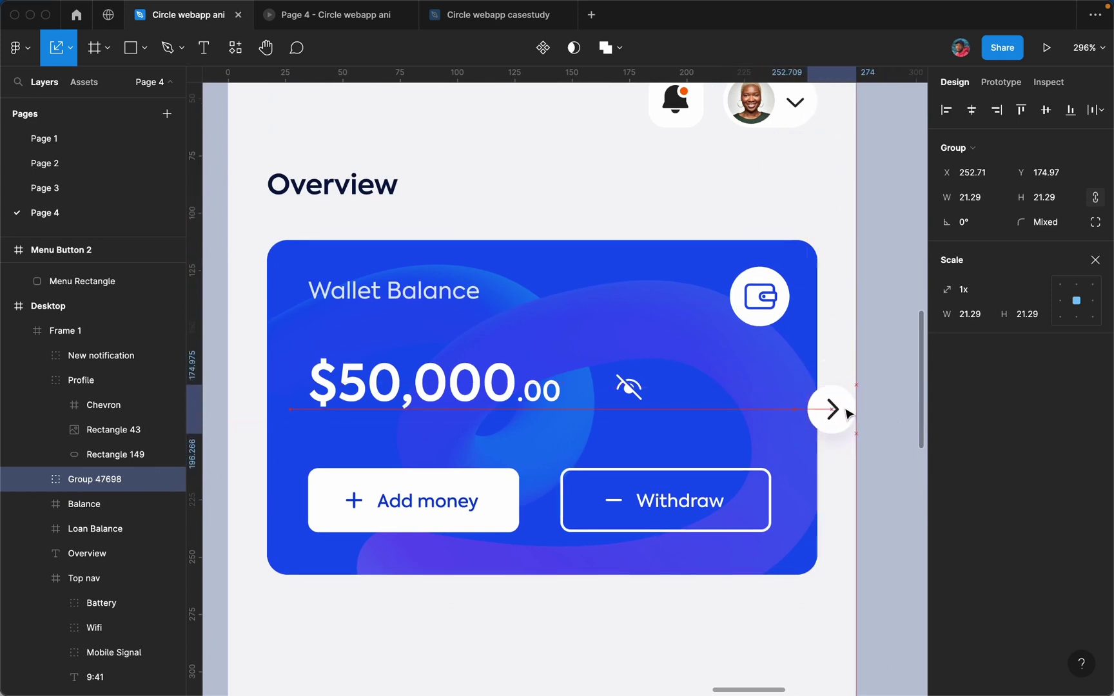
left_click_drag(847, 412, 848, 412)
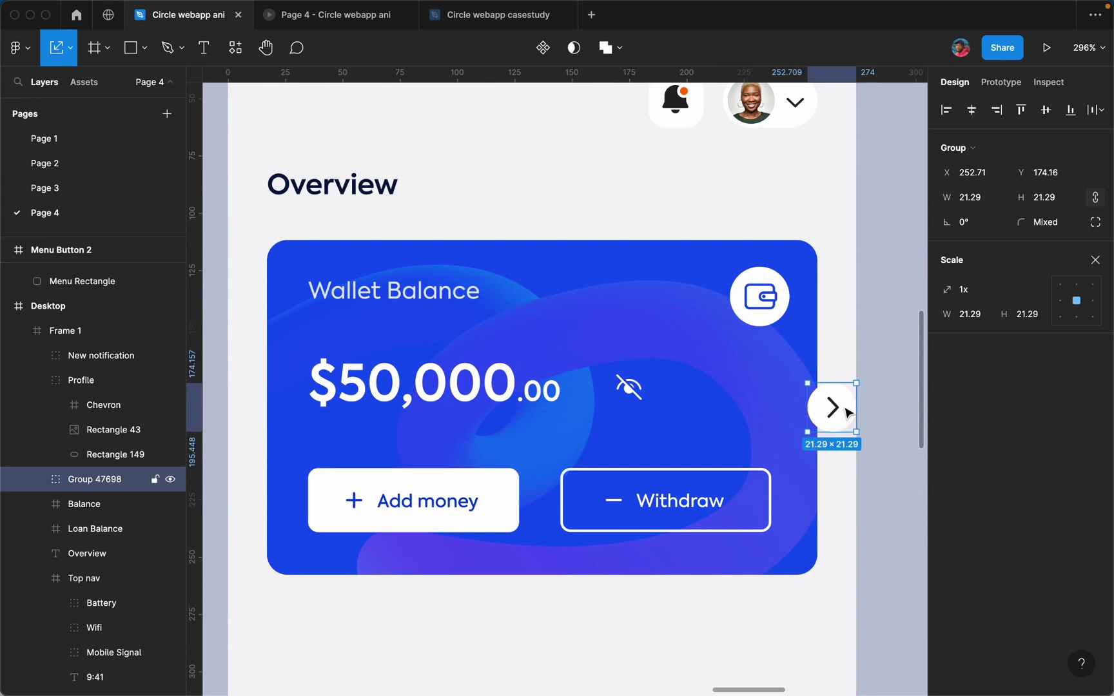
Step: Nudge the round arrow button left so it straddles the wallet card's right edge
key("Left")
key("Left")
key("Left")
key("Left")
key("Left")
key("Left")
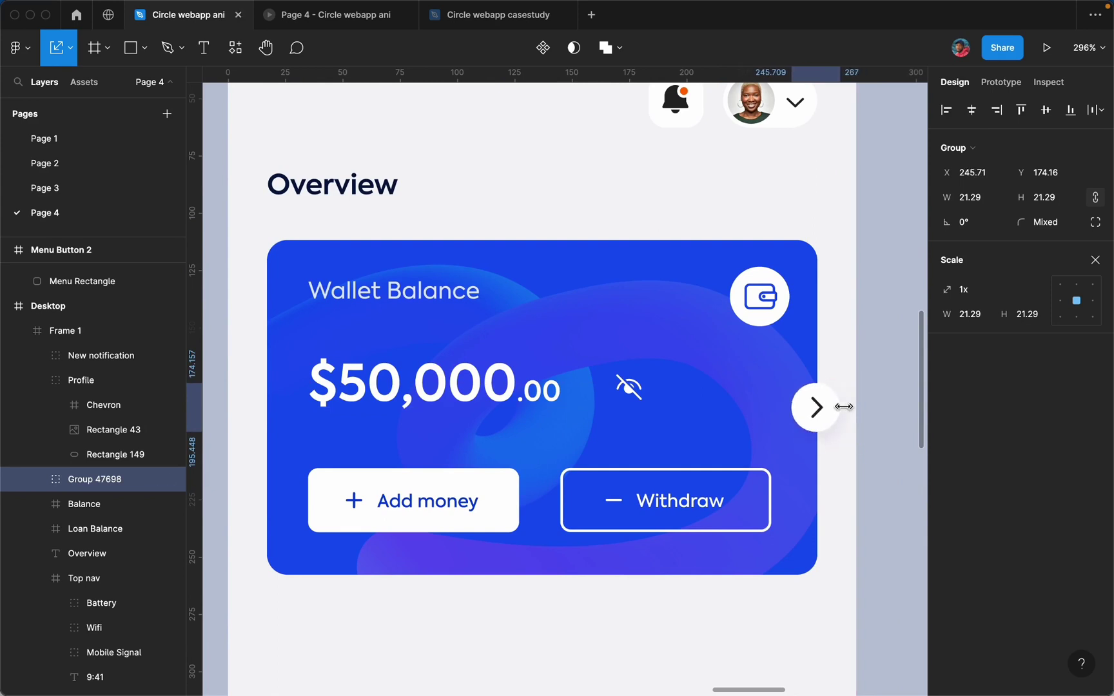
scroll(751, 368, "down", 10)
key("Left")
left_click(514, 331)
Step: Bring a 240-wide copy of the desktop dashboard's Quick Actions card into the mobile frame, beneath the wallet card
scroll(516, 332, "left", 10)
scroll(516, 331, "down", 2)
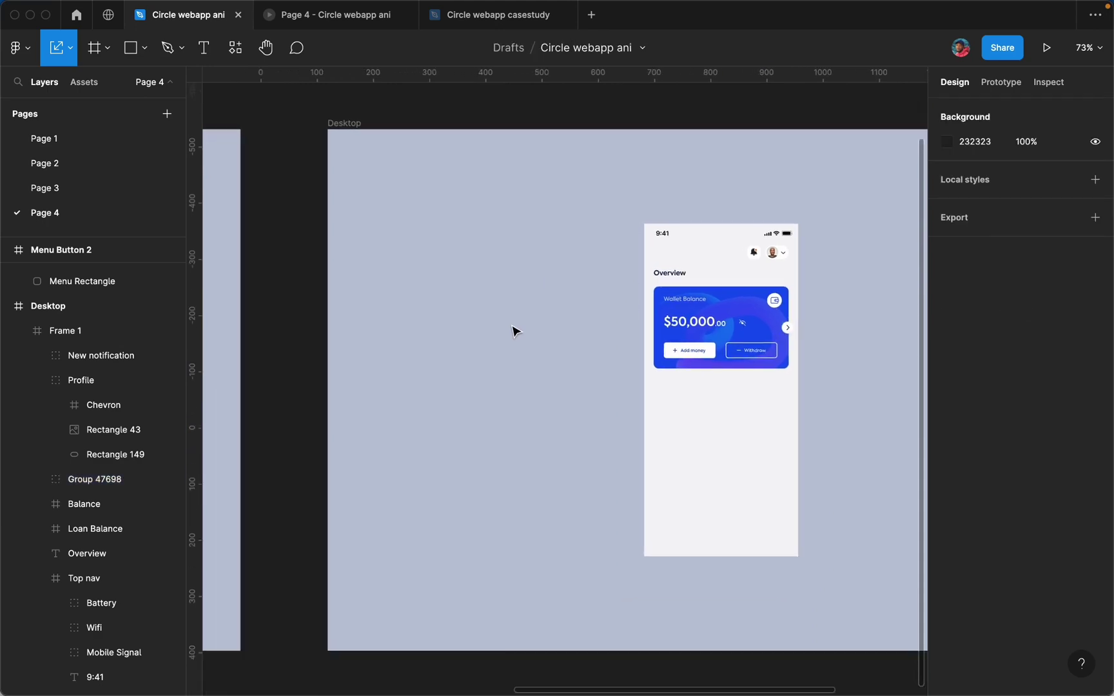
scroll(509, 332, "left", 10)
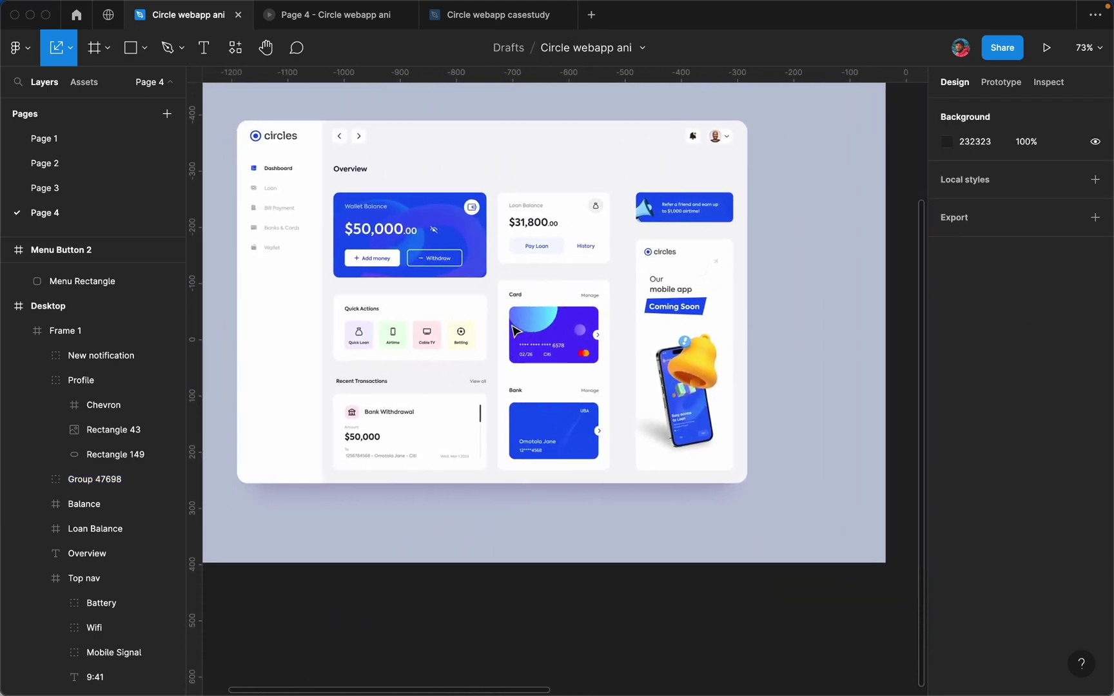
scroll(488, 330, "up", 5)
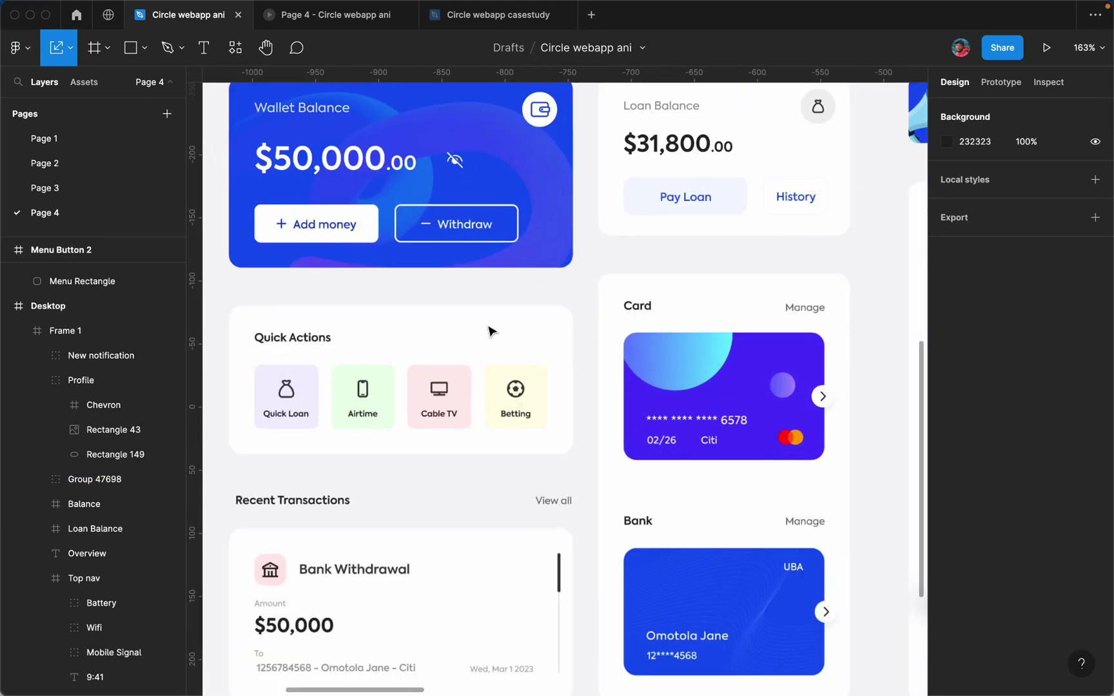
left_click(488, 330)
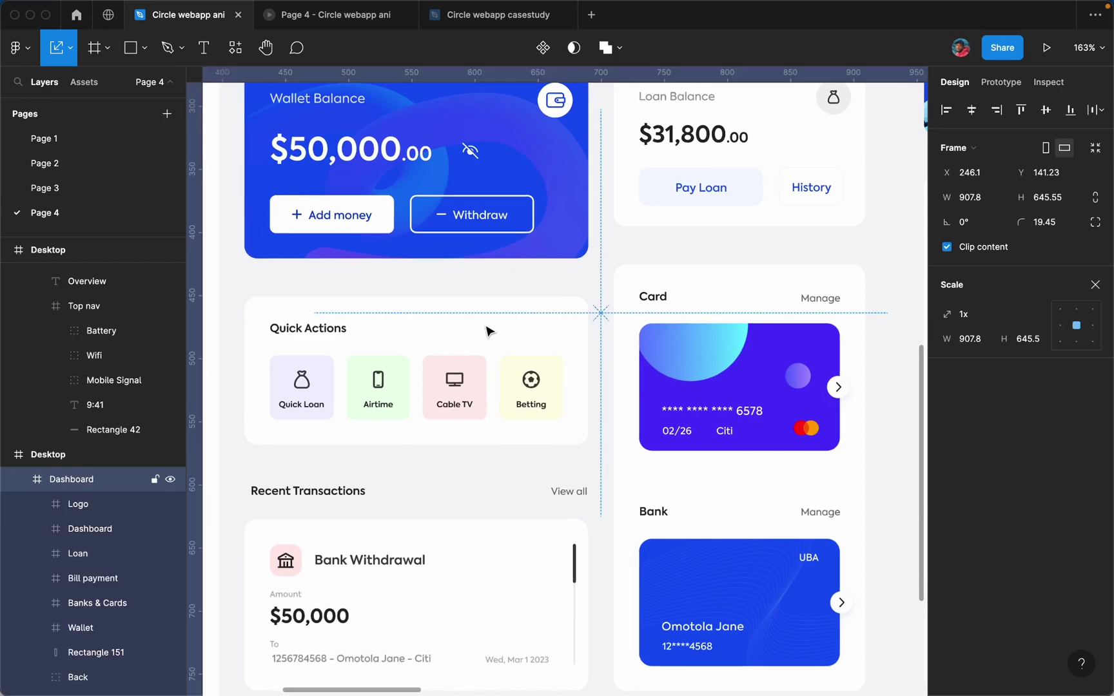
left_click(488, 331)
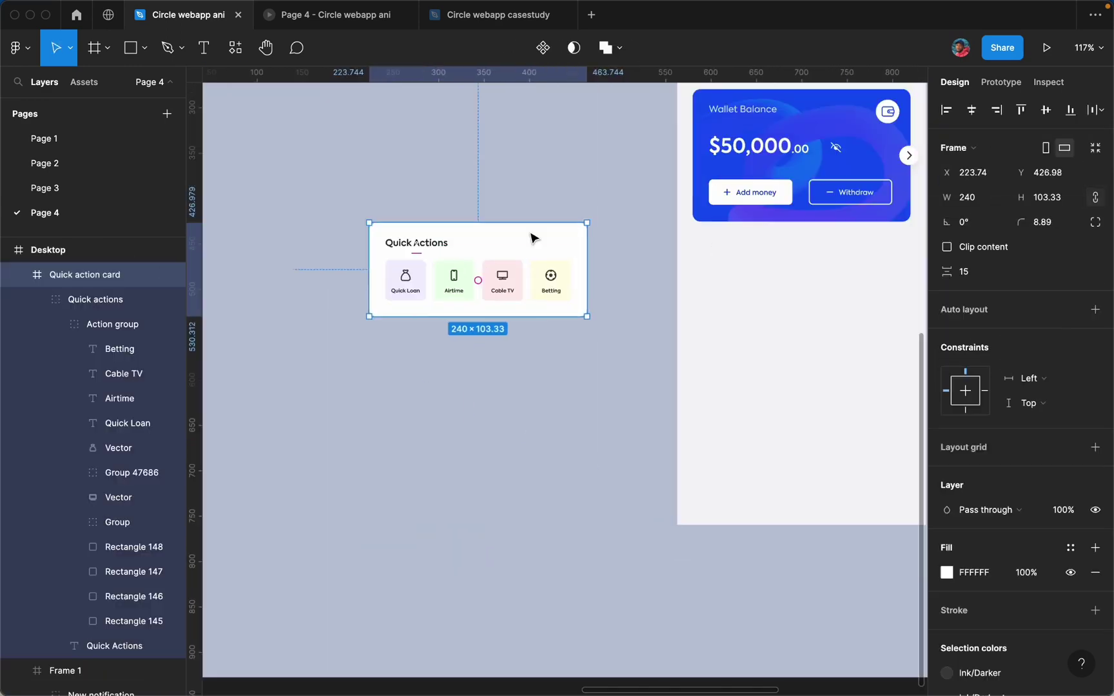
left_click_drag(530, 239, 850, 256)
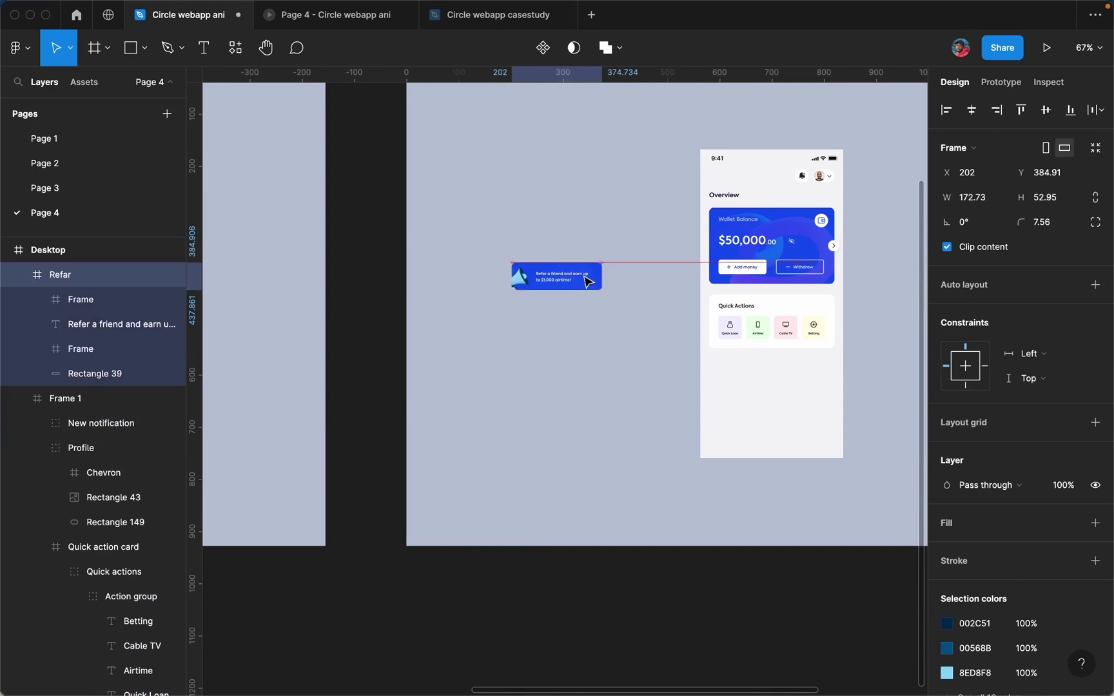
Step: Resize the copied refer-a-friend banner to 240 × 60 and place it in the mobile frame beneath the Quick Actions card
key("k")
left_click_drag(635, 355, 635, 343)
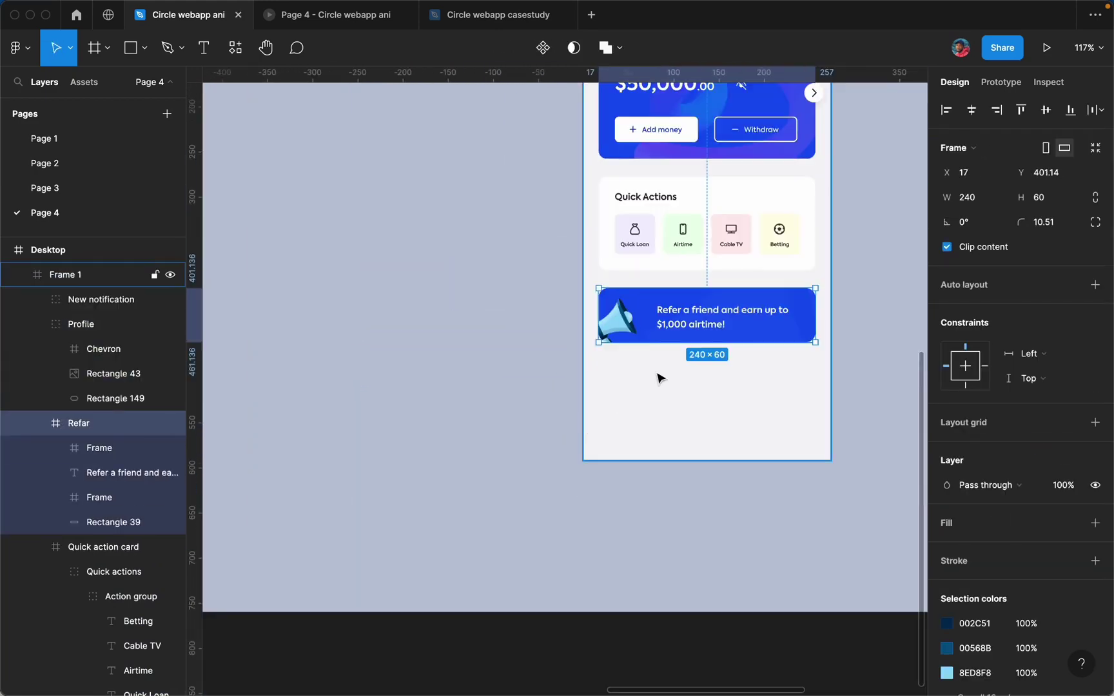
Step: Bring a copy of the Recent Transactions section onto the mobile artboard and enlarge its heading and View all text
left_click(340, 361)
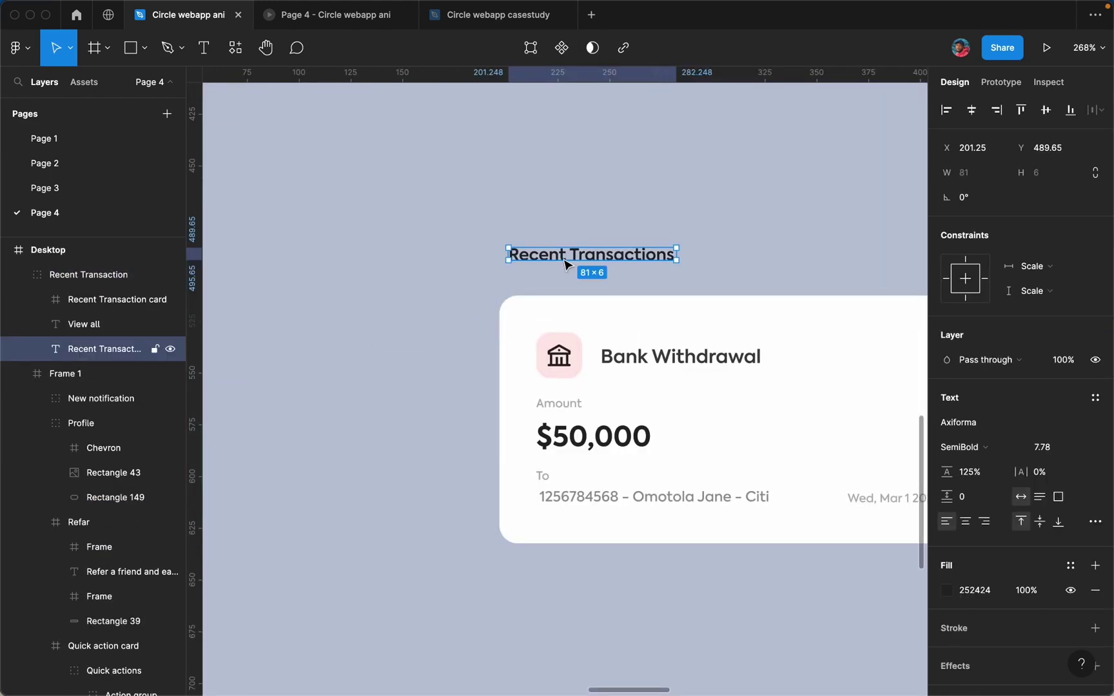
left_click(1048, 447)
type("1")
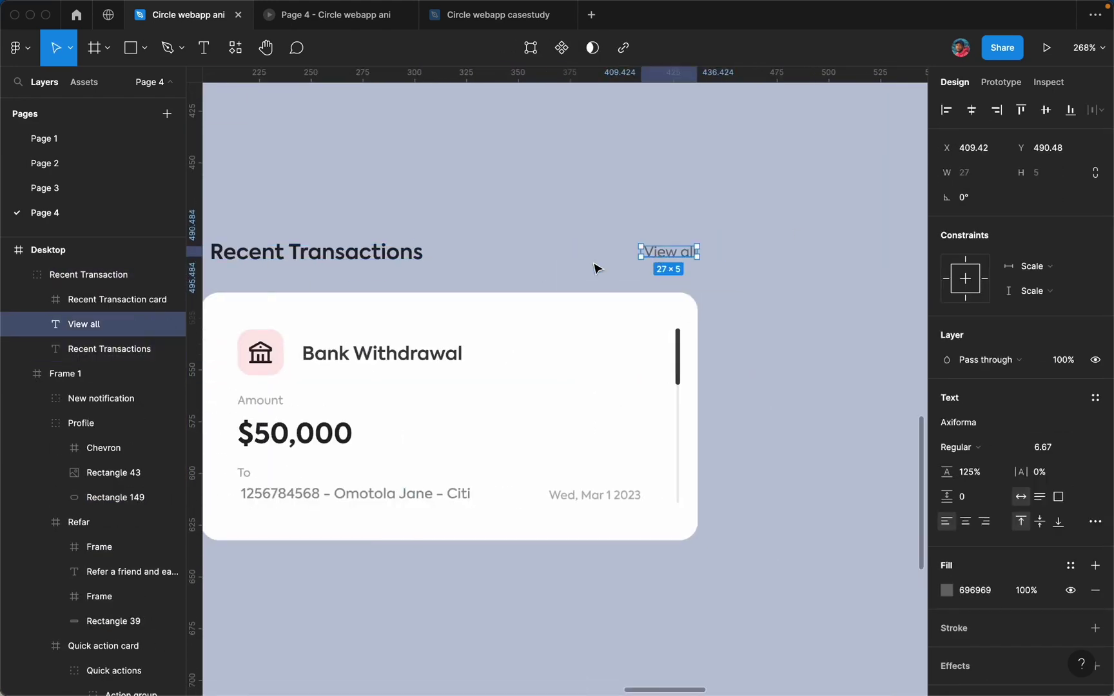
scroll(768, 296, "left", 3)
scroll(448, 281, "down", 4)
left_click(456, 284)
Step: Set the Bank Withdrawal title's font size to 9 and the $50,000 amount's to 14
double_click(480, 229)
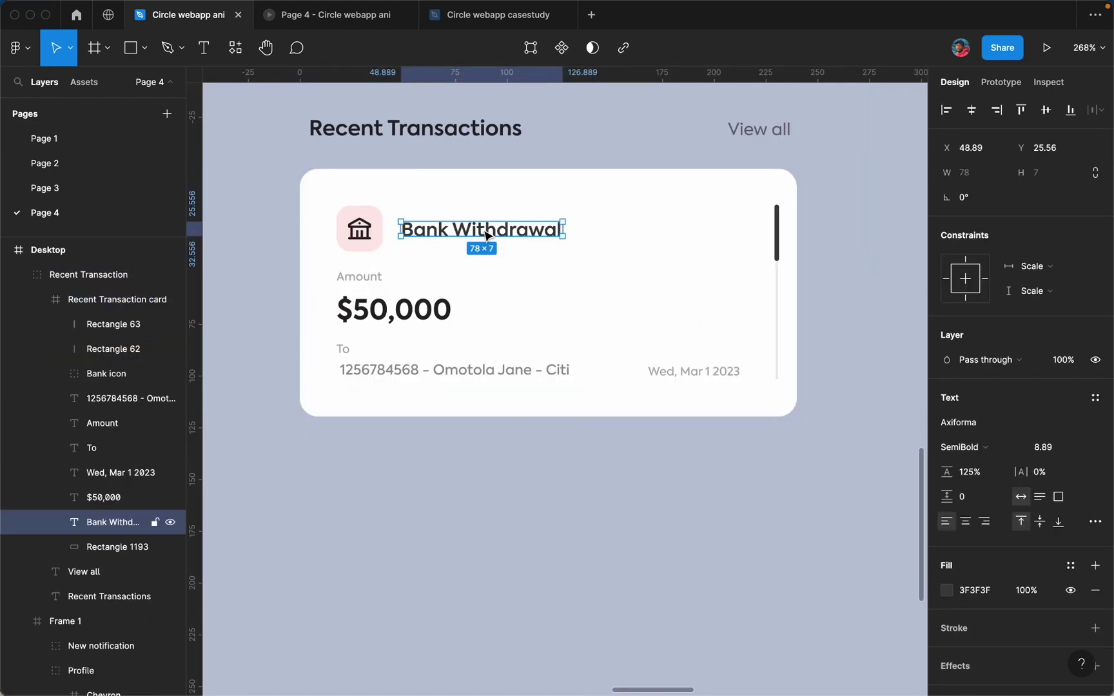
scroll(589, 303, "down", 1)
left_click(393, 302)
left_click(1048, 446)
type("14")
Step: Set the recipient account line's font size to 8 and enlarge the date, Amount and To texts in the transaction card
left_click(451, 364)
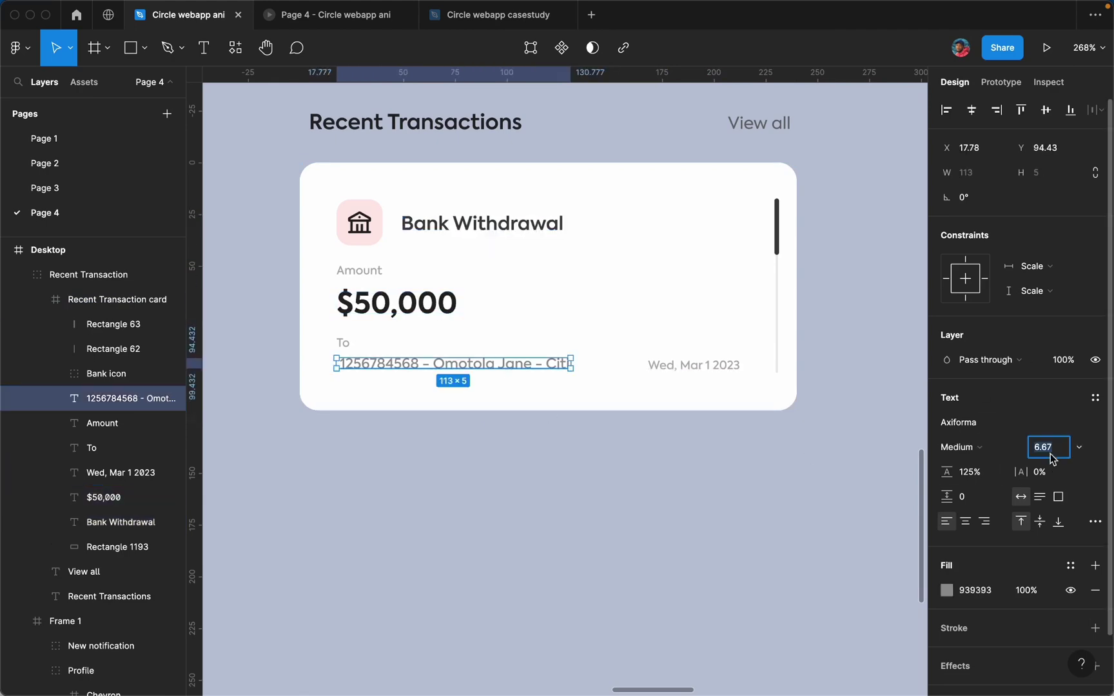
left_click(694, 365)
left_click(359, 271)
left_click(343, 342, "shift")
Step: Nudge the recipient account line and the date slightly lower, lining the account line up with the labels above it
left_click(451, 365)
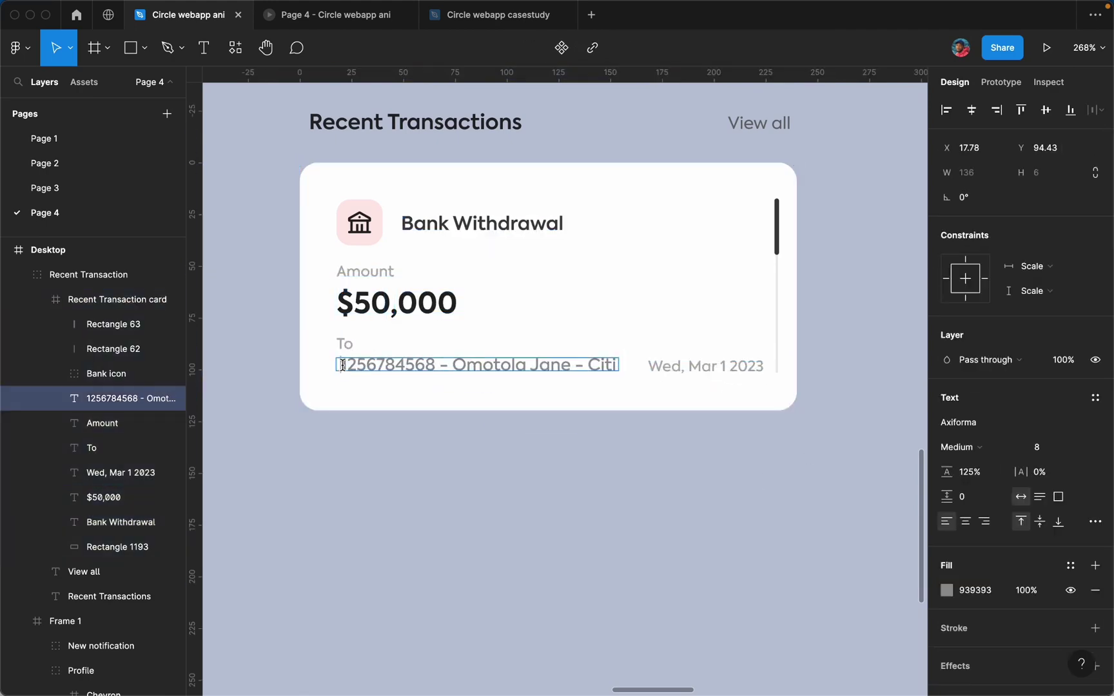
left_click(693, 366, "shift")
left_click(378, 337)
Step: Adjust the bank icon's size slightly and shift the Bank Withdrawal title to X 47.89
left_click(359, 223)
left_click(1057, 197)
left_click(497, 224)
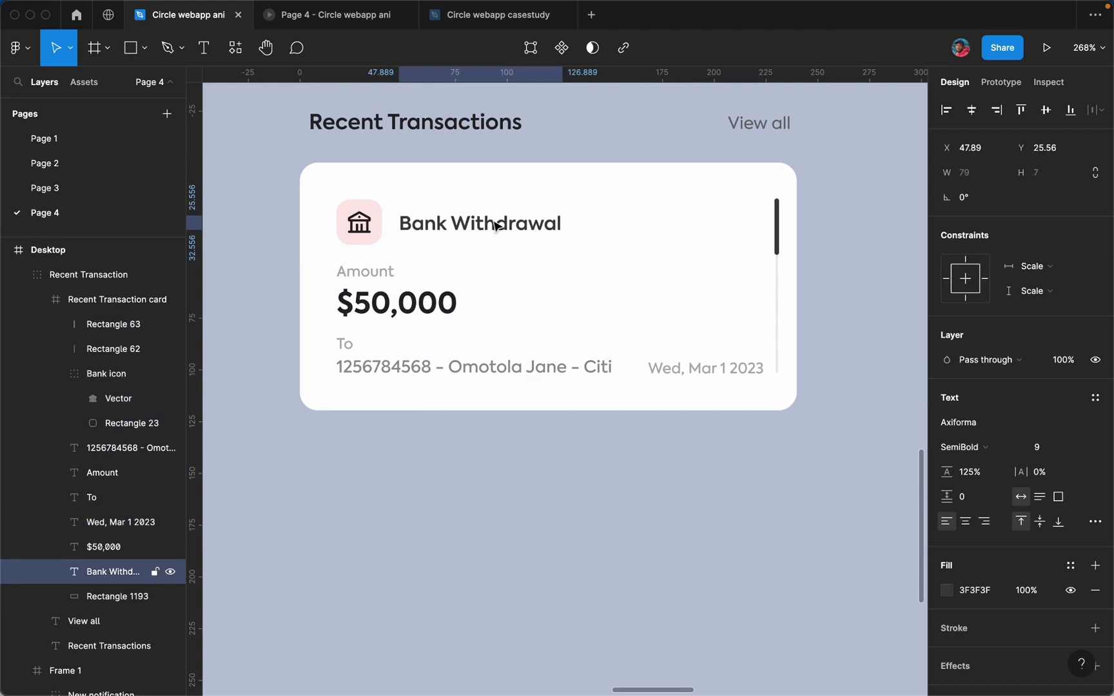
Step: Delete the scroll bar and its track from the Recent Transactions card
left_click_drag(319, 188, 626, 346)
left_click(786, 246)
left_click(733, 373)
key("shift+1")
left_click(542, 415)
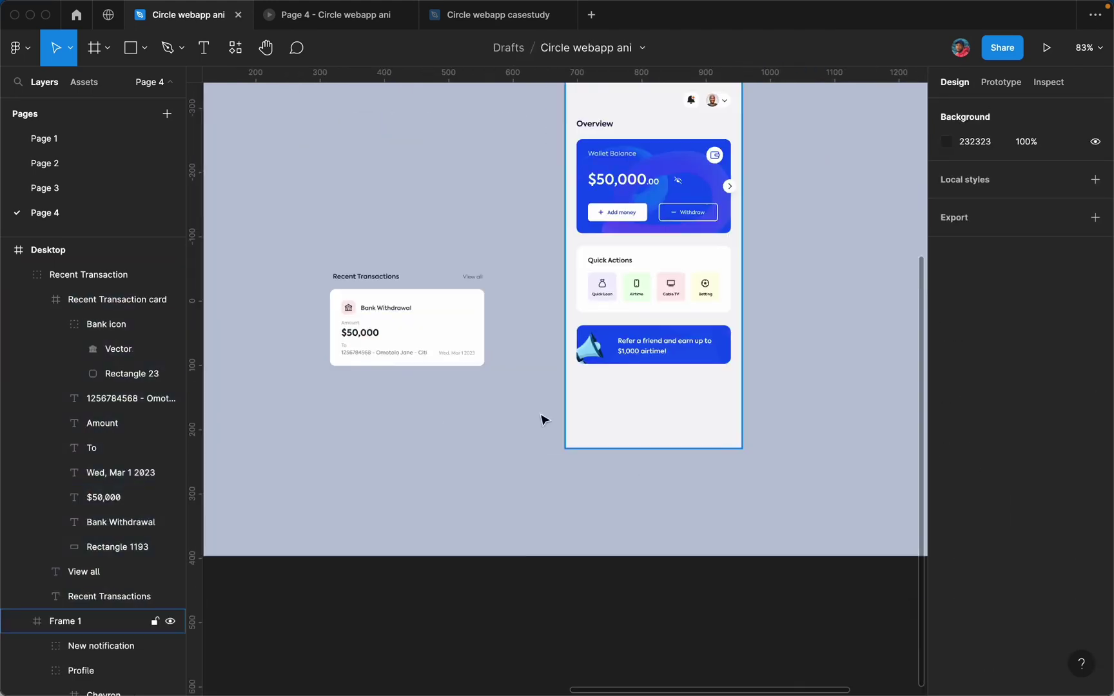
Step: Move the Recent Transactions section into the mobile frame beneath the refer-a-friend banner
left_click_drag(455, 275, 702, 373)
left_click(832, 335)
left_click_drag(748, 490, 644, 129)
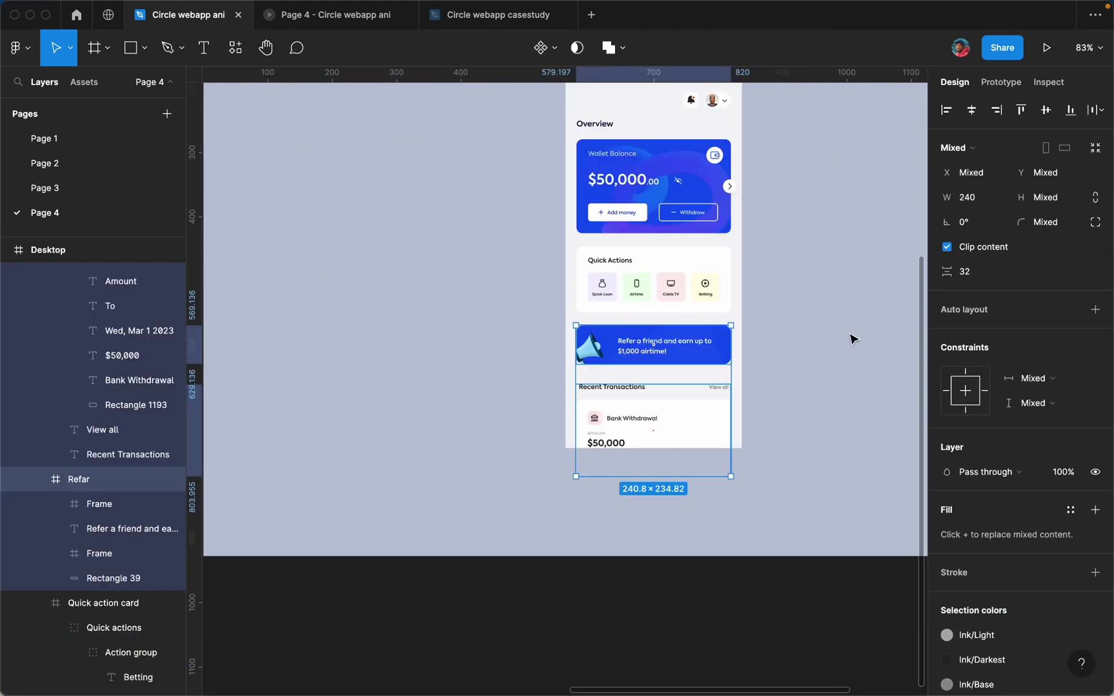
left_click(835, 340)
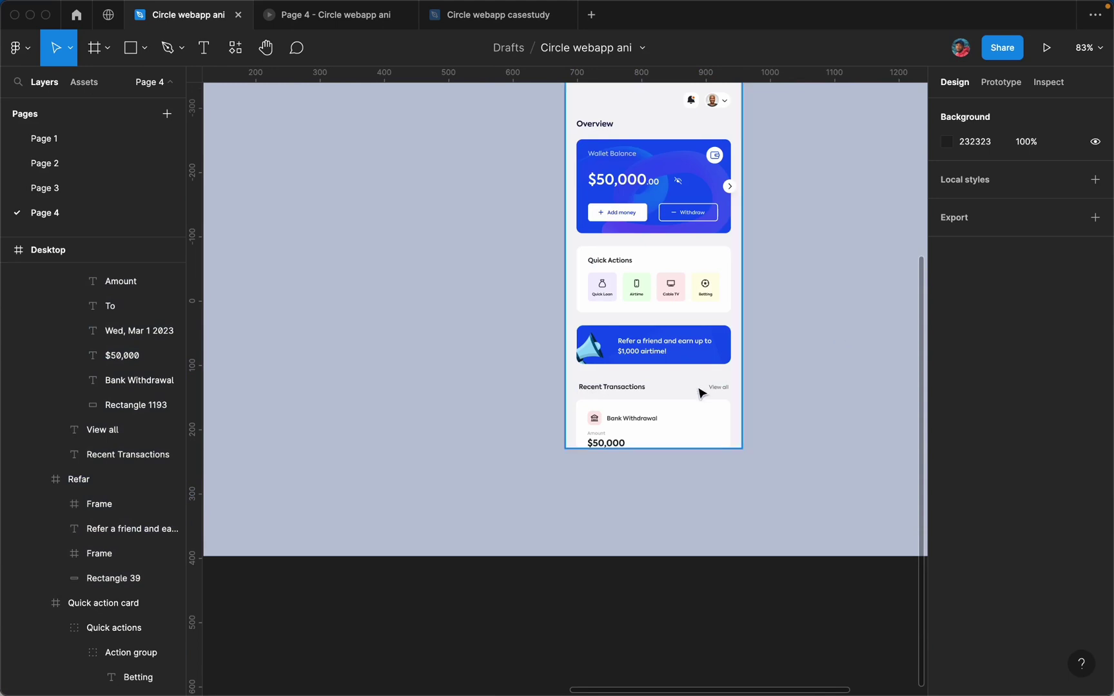
Step: Align the Recent Transactions section, refer banner, Quick Actions card and wallet card on their horizontal centres
left_click(677, 421)
left_click(679, 356, "shift")
left_click(673, 293, "shift")
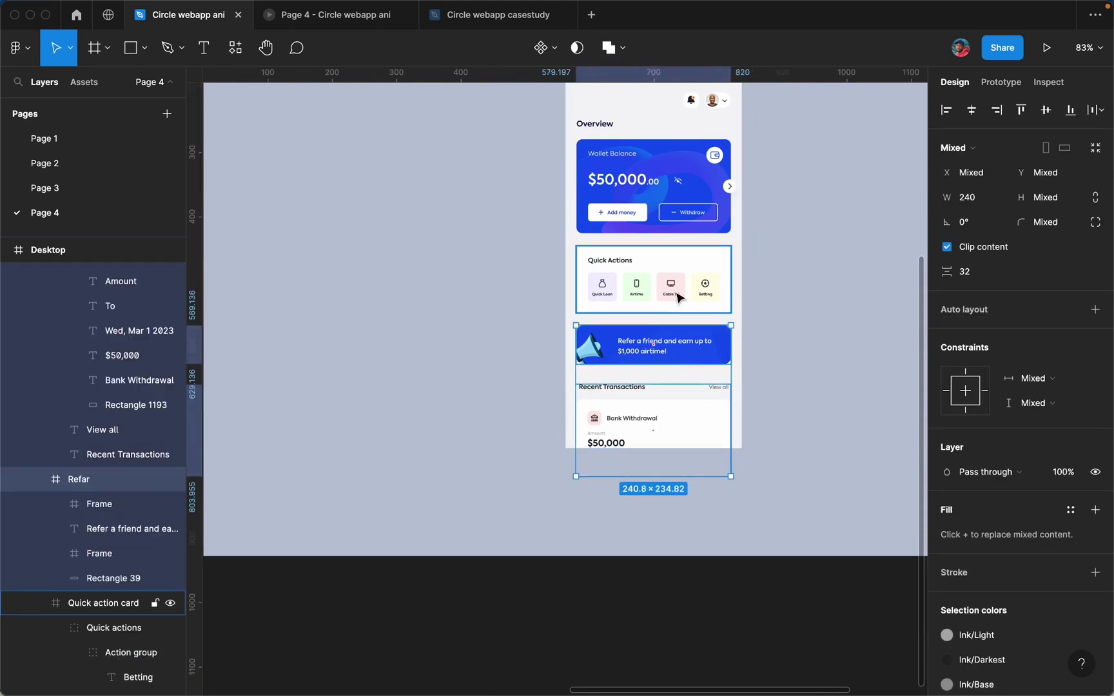
left_click(688, 223, "shift")
left_click(978, 112)
left_click(847, 234)
Step: Compare the mobile frame with the desktop dashboard to check which components still have to be carried over
scroll(849, 234, "up", 3)
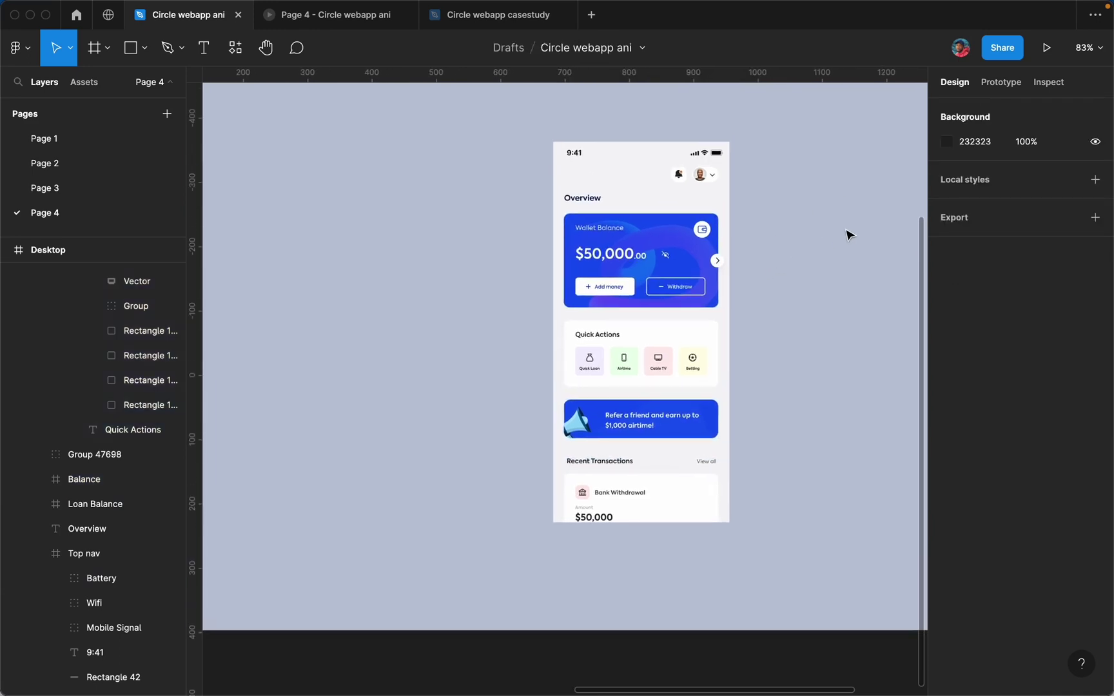
scroll(850, 234, "left", 5)
scroll(850, 234, "down", 3)
scroll(848, 235, "left", 3)
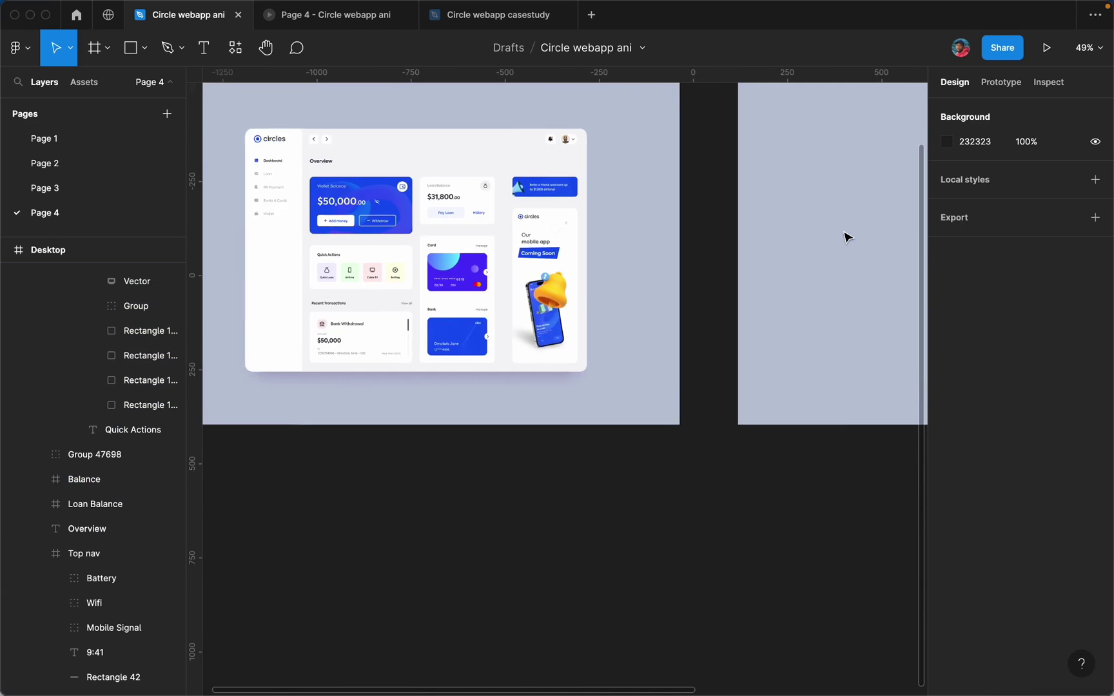
scroll(847, 238, "up", 2)
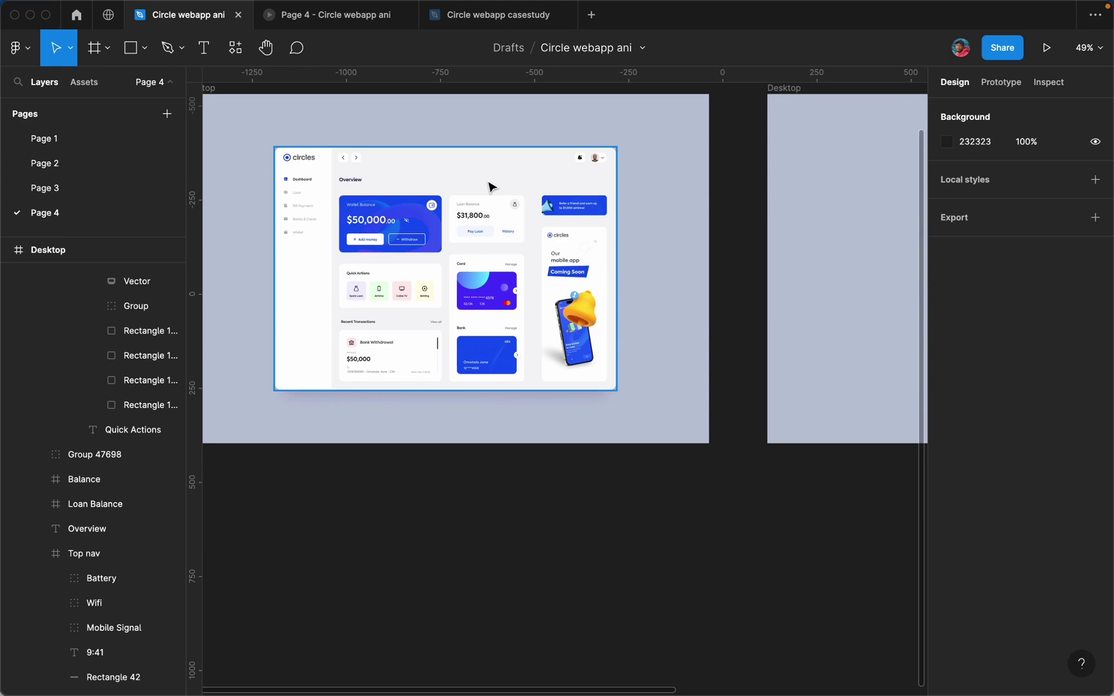
scroll(490, 184, "right", 10)
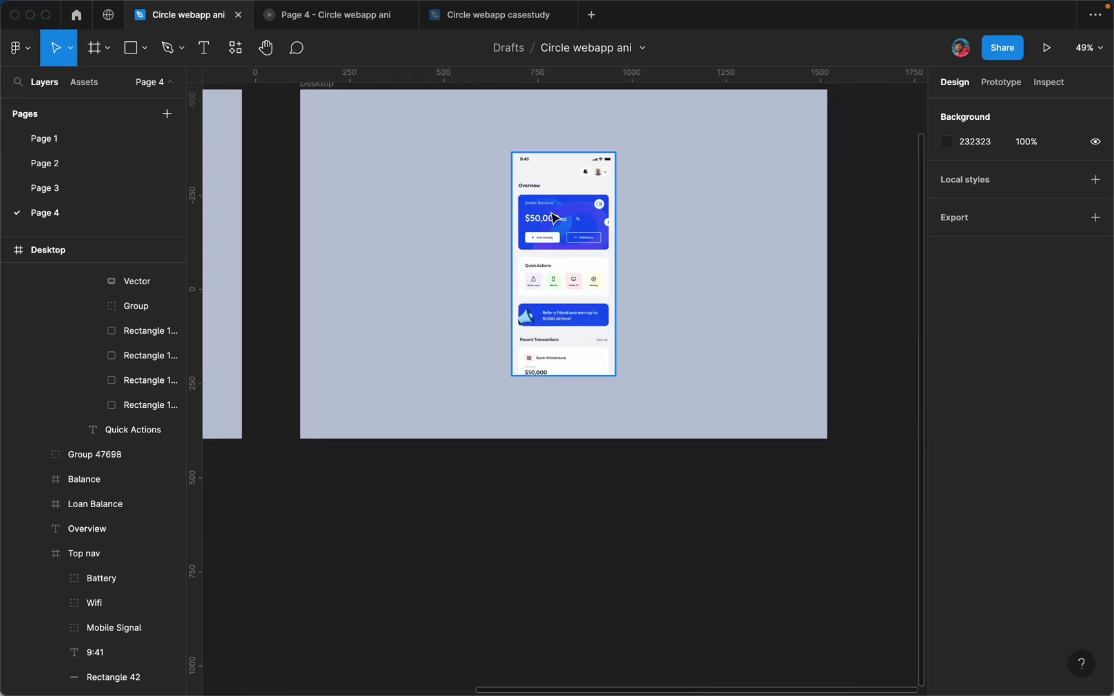
scroll(554, 218, "left", 3)
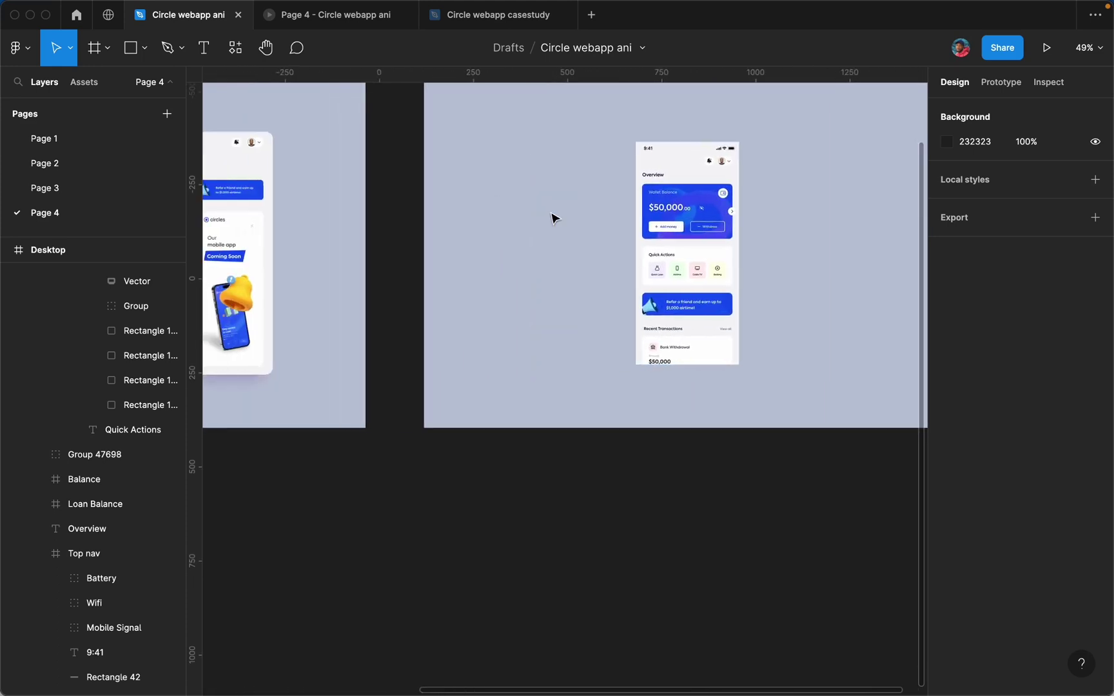
scroll(552, 218, "left", 10)
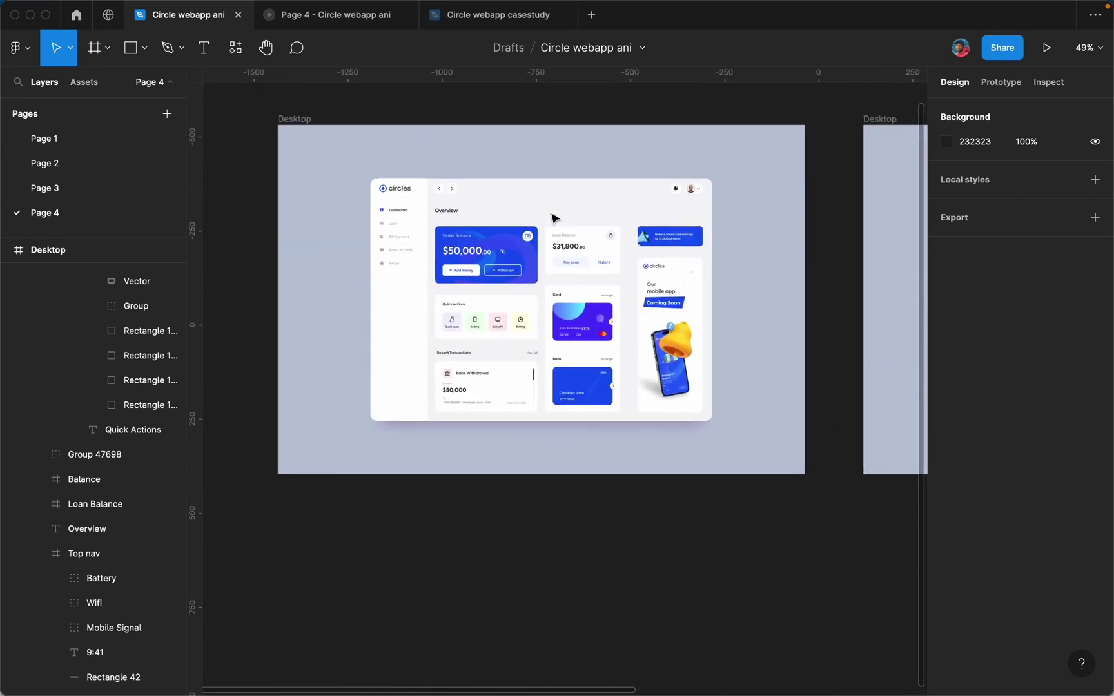
Step: Copy the Cards and Banks group from the desktop dashboard and paste it beside the mobile frame
left_click(588, 308)
left_click(587, 308)
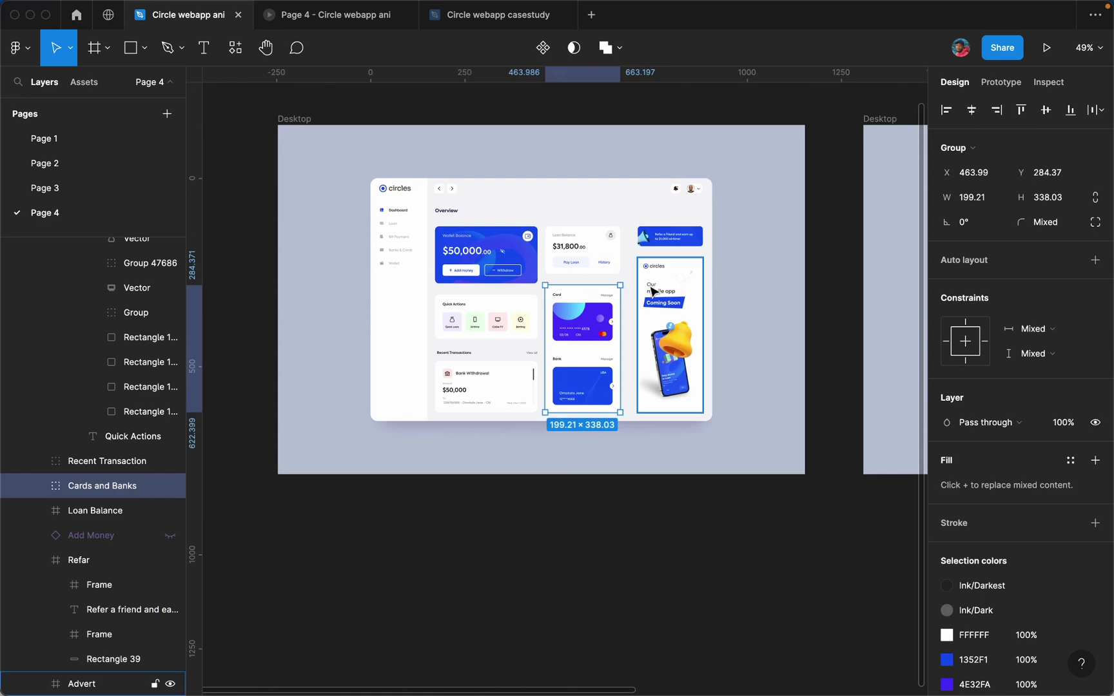
left_click(665, 291)
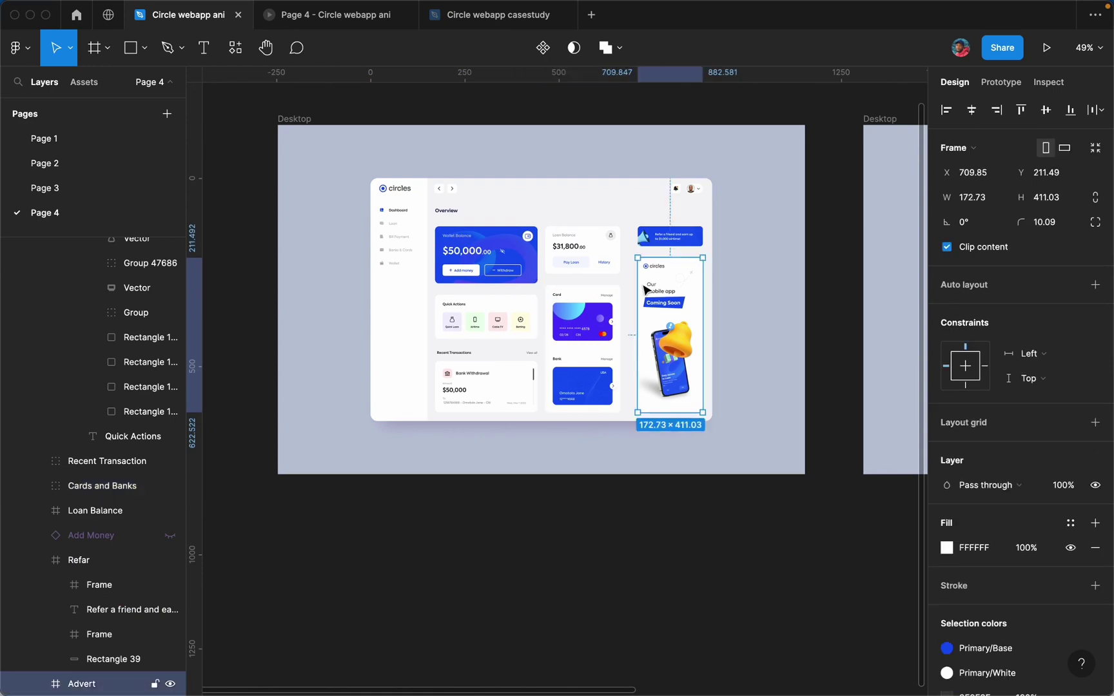
left_click(594, 298)
scroll(593, 299, "right", 10)
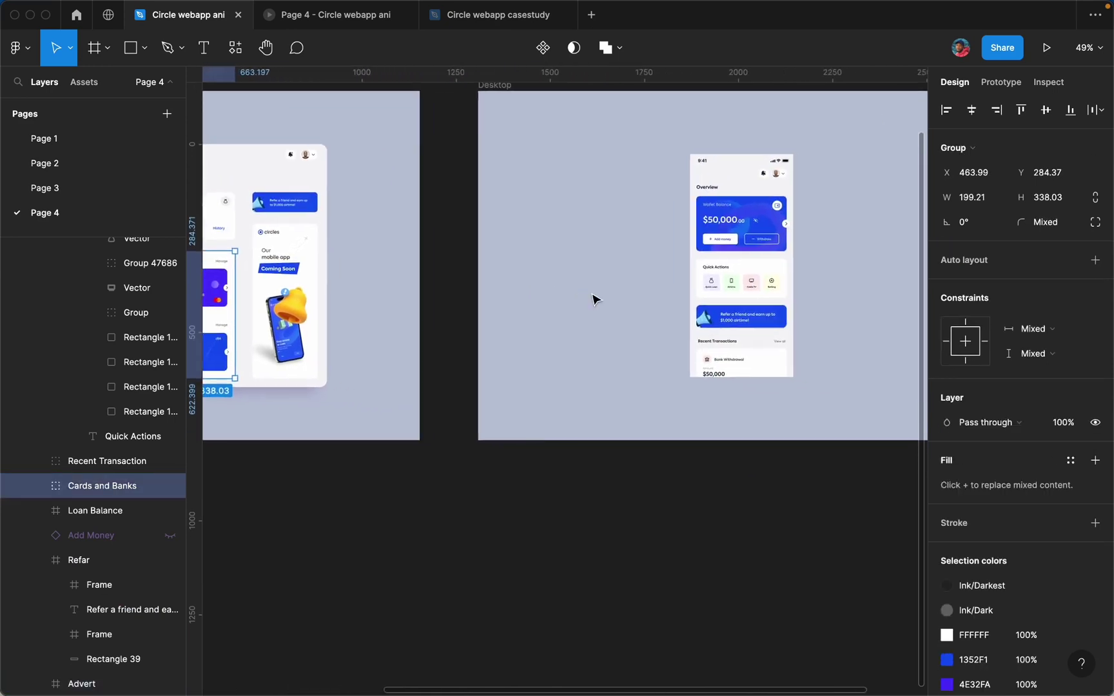
scroll(593, 299, "right", 2)
left_click(497, 276)
key("ctrl+v")
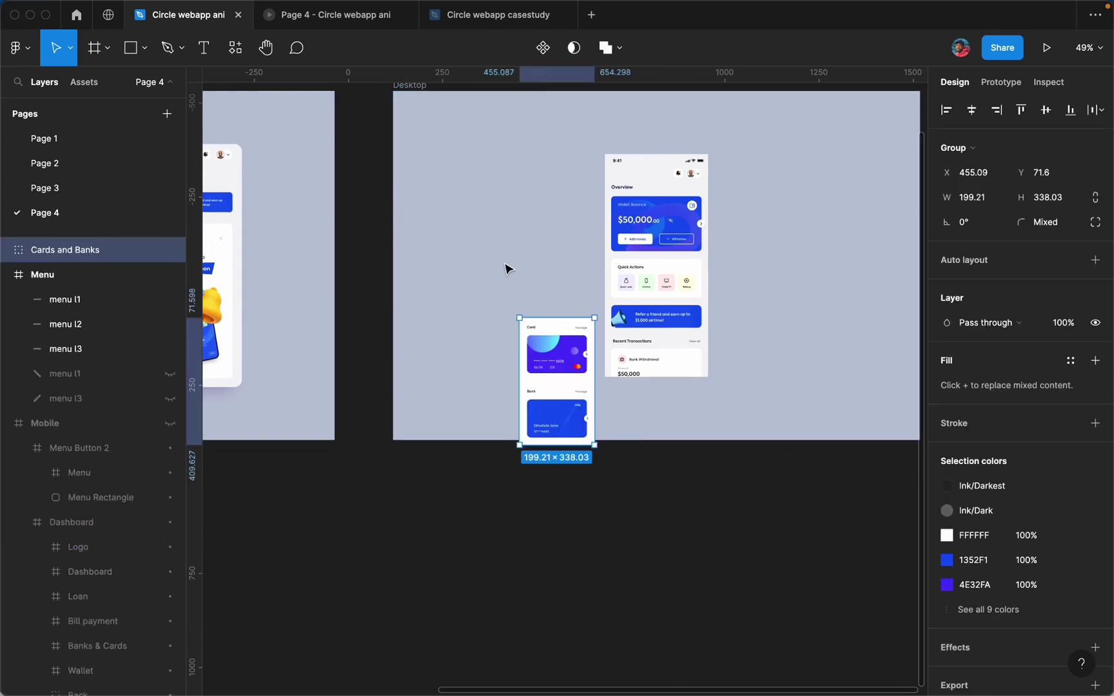
Step: Scale the pasted Cards and Banks group proportionally to a width of 240
key("k")
key("ctrl+plus")
double_click(514, 258)
left_click(515, 420)
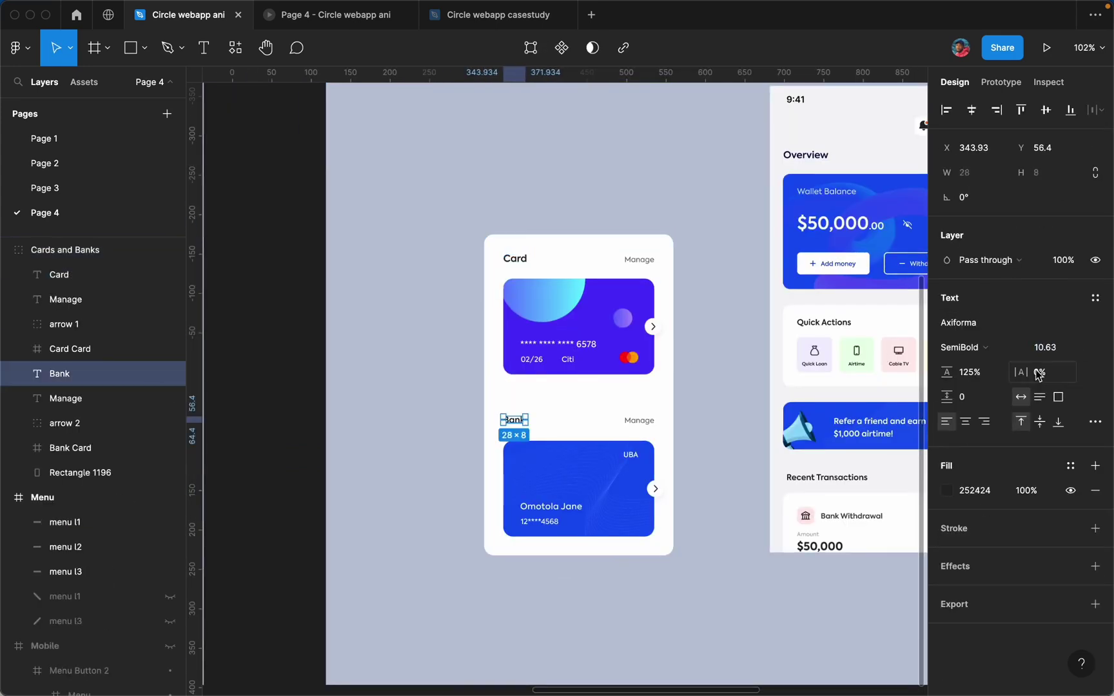
left_click(355, 272)
Step: Move the Cards and Banks group into the mobile frame at X 16.6, Y 185.62, overlapping the wallet card
scroll(355, 273, "right", 8)
left_click(296, 281)
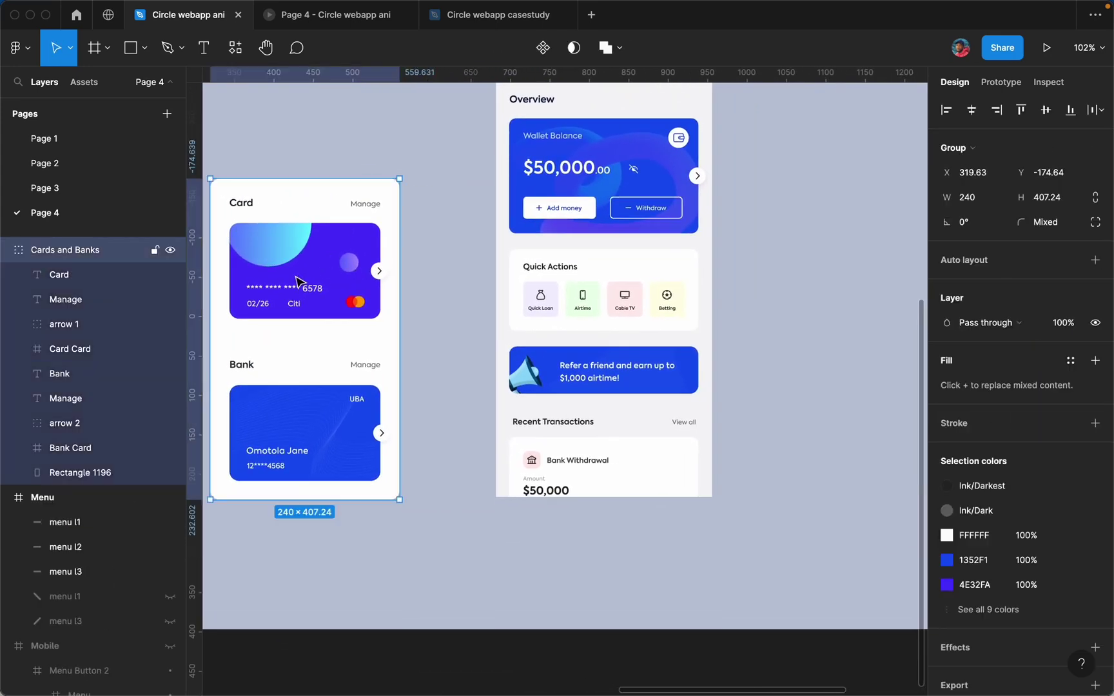
left_click_drag(296, 282, 596, 279)
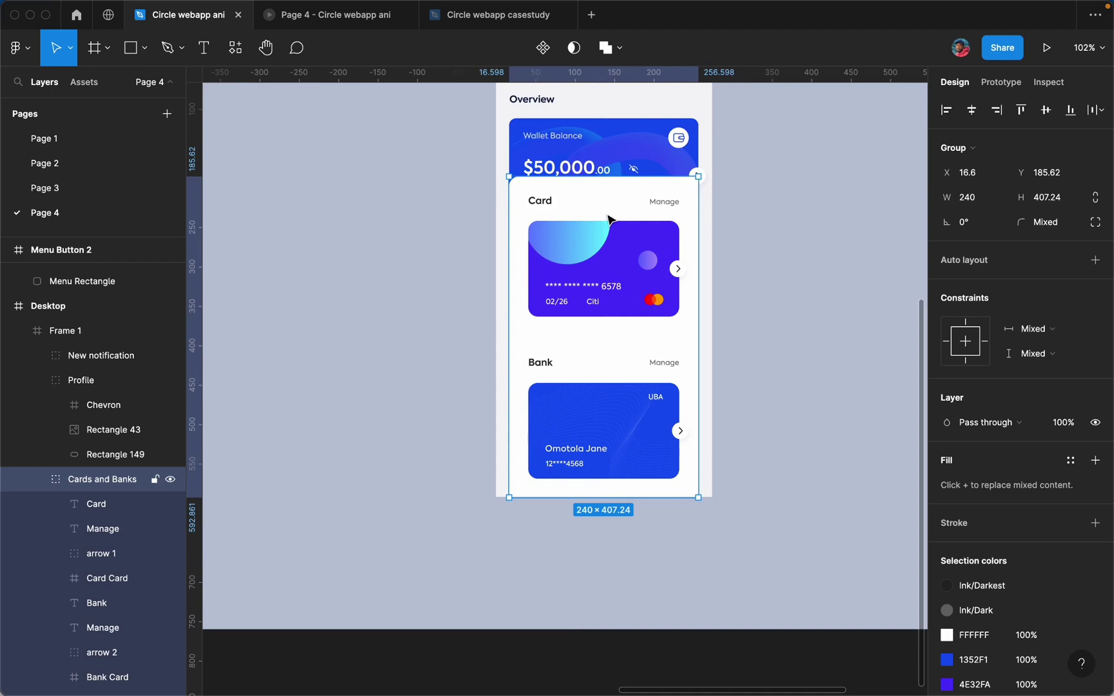
Step: Move the Cards and Banks group down to Y 545.62 and send it behind the other components in the mobile frame
key("Down")
key("Down")
key("Down")
key("Down")
key("Down")
key("Down")
key("Down")
key("Down")
key("Down")
key("Down")
key("Down")
key("Down")
key("Down")
key("Down")
key("Down")
key("Down")
key("Down")
key("Down")
key("Down")
key("Down")
key("Down")
key("Down")
key("Down")
key("Down")
key("Down")
key("Down")
key("Down")
key("Down")
key("Down")
key("Down")
key("Down")
key("Down")
key("Down")
key("Down")
key("Down")
key("Down")
key("Down")
key("Down")
key("Down")
key("Down")
key("Down")
key("Down")
key("Down")
key("Down")
key("Down")
key("Down")
key("Down")
key("Down")
key("Down")
key("Down")
key("Down")
key("Down")
key("Down")
key("Down")
key("Down")
key("Down")
key("Down")
key("Down")
key("Down")
key("Down")
key("Down")
key("Down")
key("Down")
key("shift+Down")
key("shift+Down")
key("shift+Down")
key("shift+Down")
key("shift+Down")
key("shift+Down")
key("shift+Down")
key("shift+Down")
key("shift+Down")
key("shift+Down")
key("shift+Down")
key("shift+Down")
key("shift+Down")
key("shift+Down")
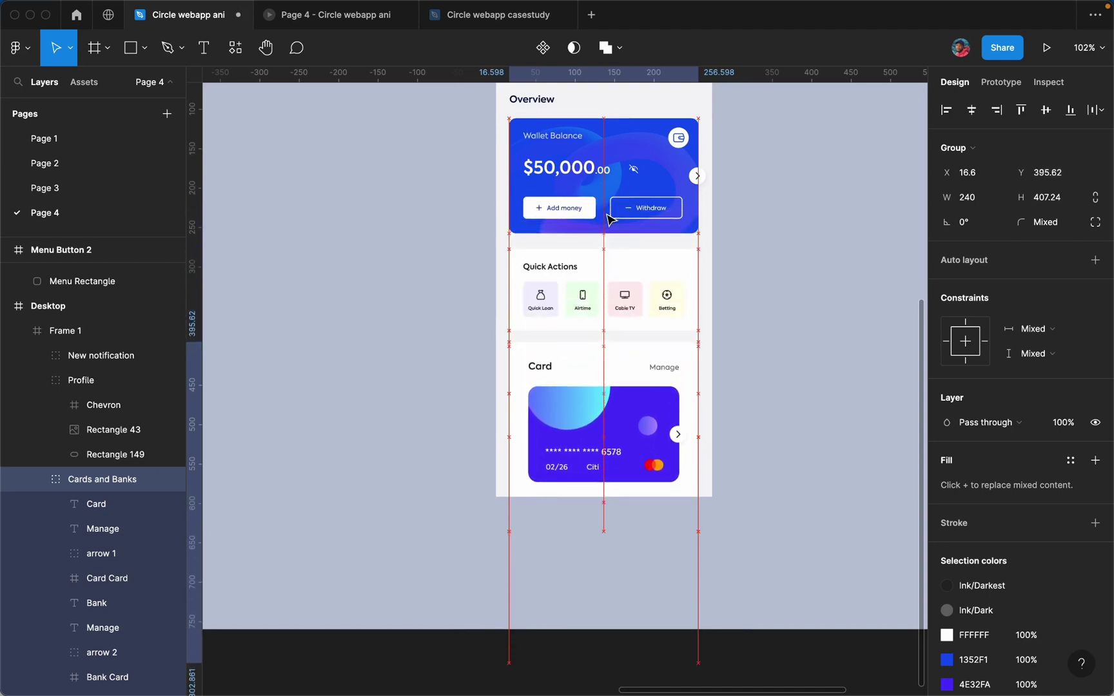
key("shift+Down")
key("shift+Down")
key("shift+Down")
key("shift+Down")
key("shift+Down")
key("shift+Down")
key("shift+Down")
key("shift+Down")
key("shift+Down")
key("shift+Down")
key("shift+Down")
key("shift+Down")
key("shift+Down")
key("shift+Down")
key("shift+Down")
key("Down")
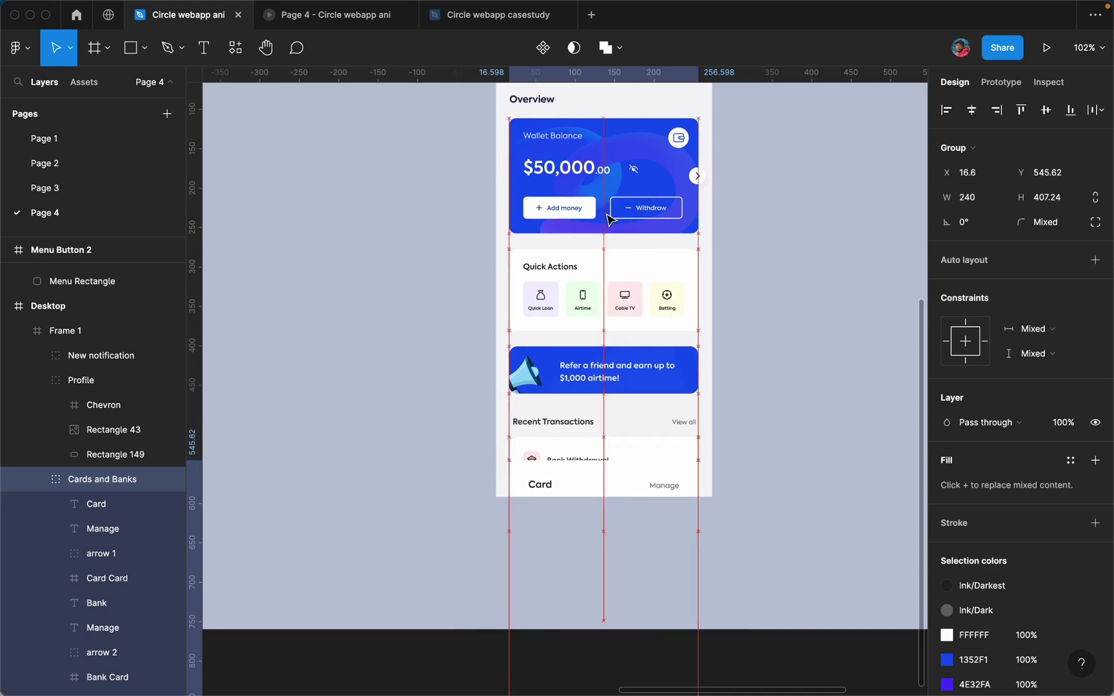
key("super+bracketleft")
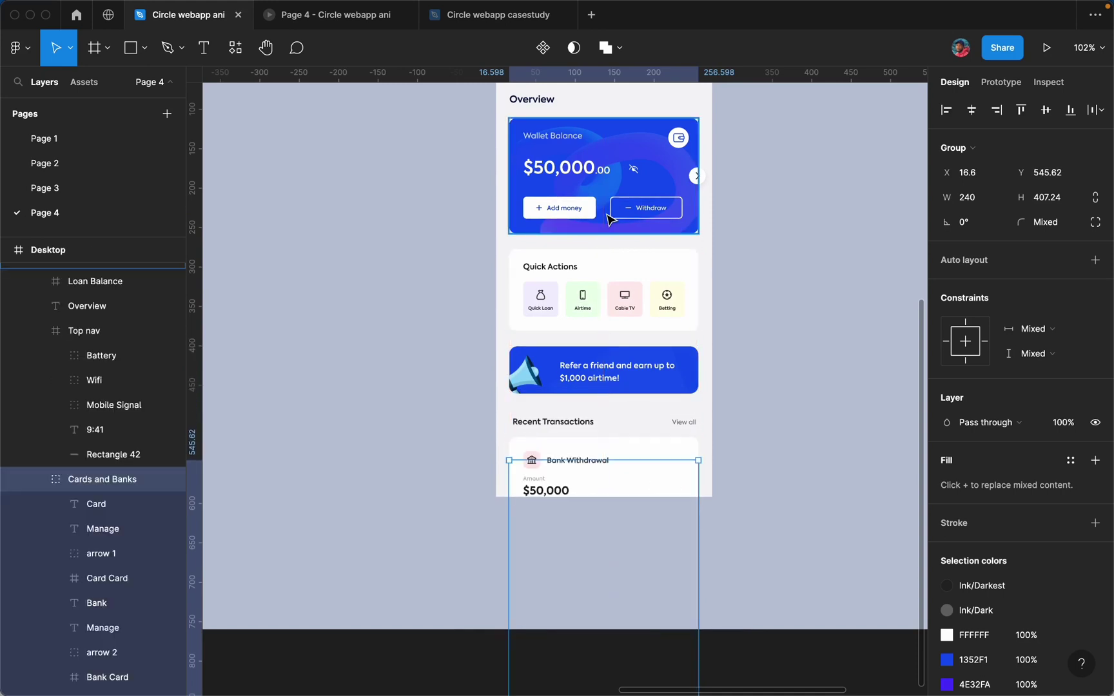
Step: Turn off content clipping on the mobile frame
scroll(639, 316, "down", 5)
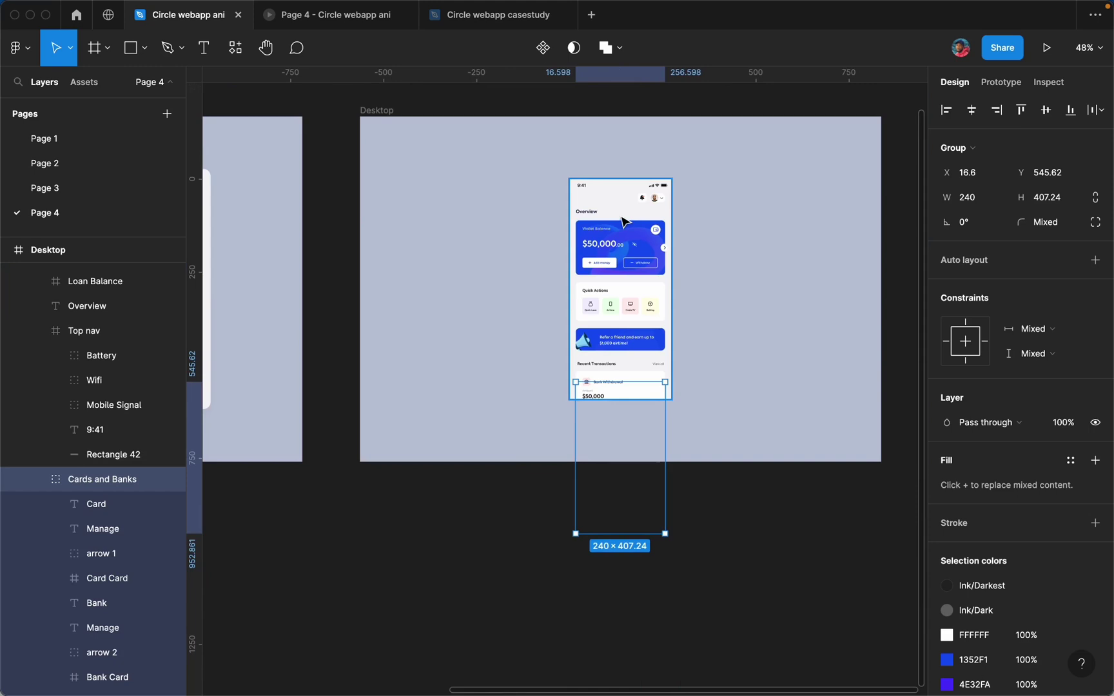
left_click(623, 202)
left_click(946, 248)
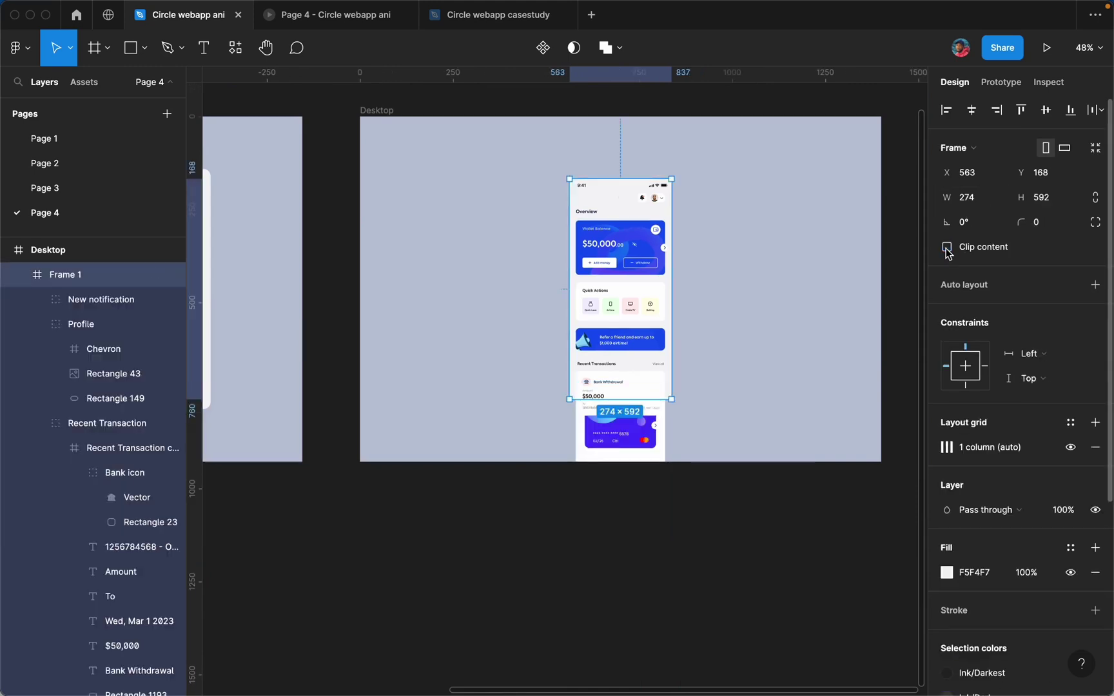
Step: Move the Cards and Banks group below the Recent Transactions card, to Y 684.62
scroll(681, 368, "up", 5)
scroll(699, 386, "down", 2)
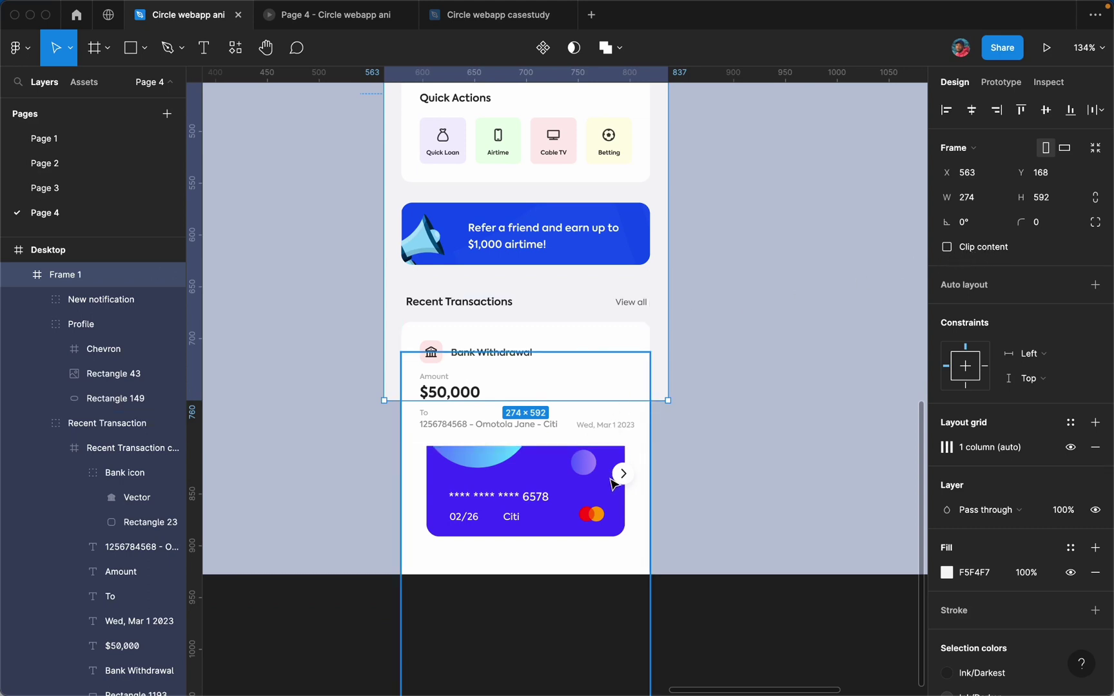
left_click(612, 483)
key("shift+Down")
key("shift+Down")
key("shift+Down")
key("shift+Down")
key("shift+Down")
key("shift+Down")
key("shift+Down")
key("shift+Down")
key("shift+Down")
key("shift+Down")
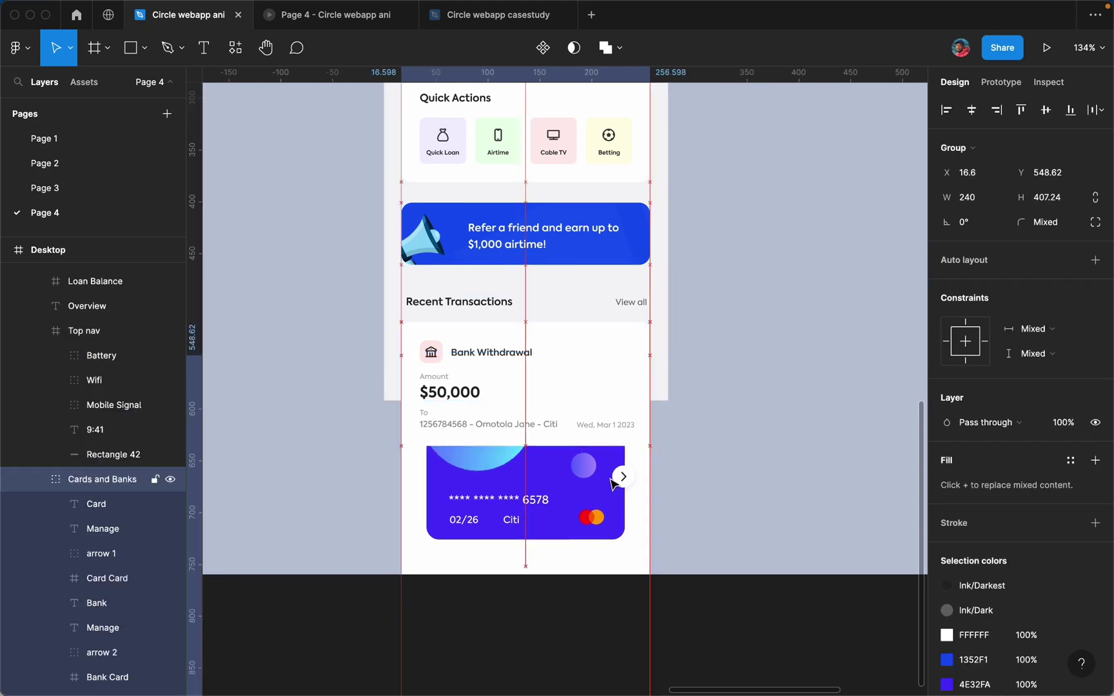
key("Down")
key("Down")
key("Down")
key("Down")
key("Down")
key("shift+Down")
key("shift+Down")
key("shift+Down")
key("Down")
key("Down")
key("Down")
key("Down")
key("Down")
key("Down")
key("Down")
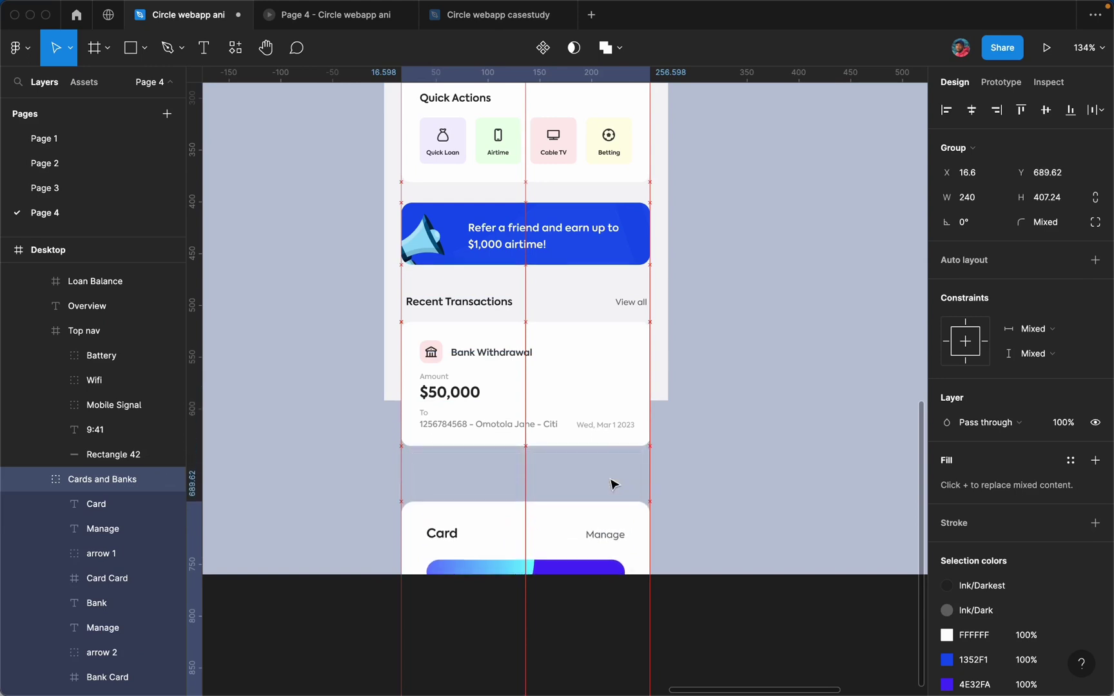
key("Up")
key("Up")
key("Up")
Step: Copy the Advert frame from the desktop dashboard and paste it beside the mobile frame
scroll(611, 484, "down", 10)
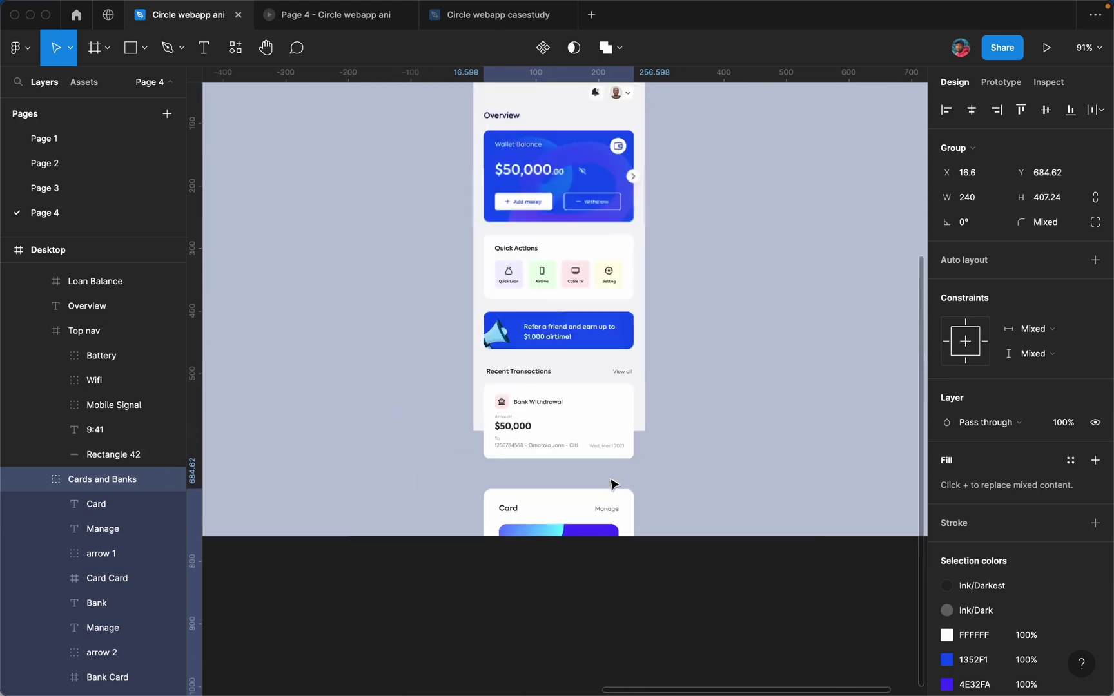
scroll(348, 489, "up", 5)
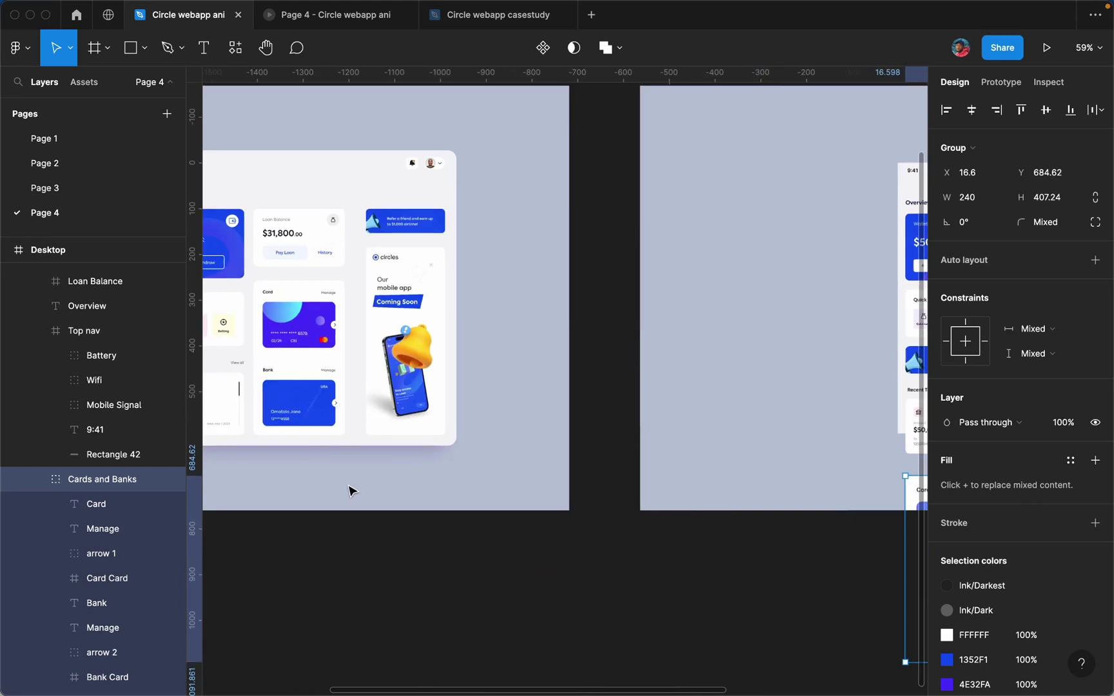
left_click(400, 358)
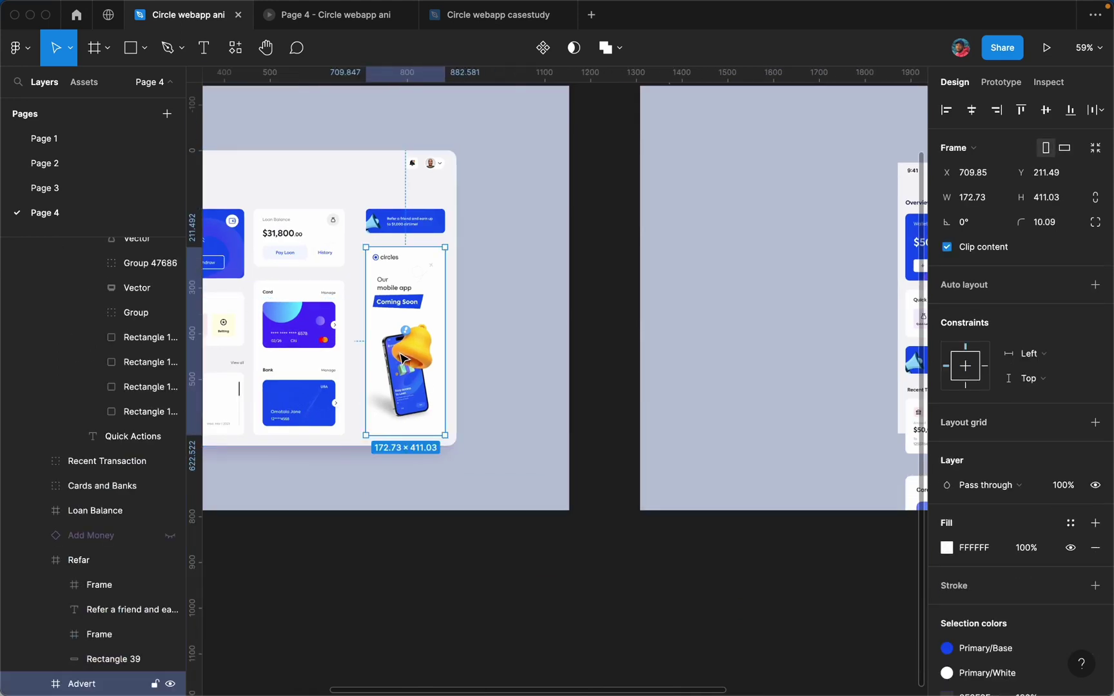
scroll(619, 347, "right", 5)
left_click(571, 308)
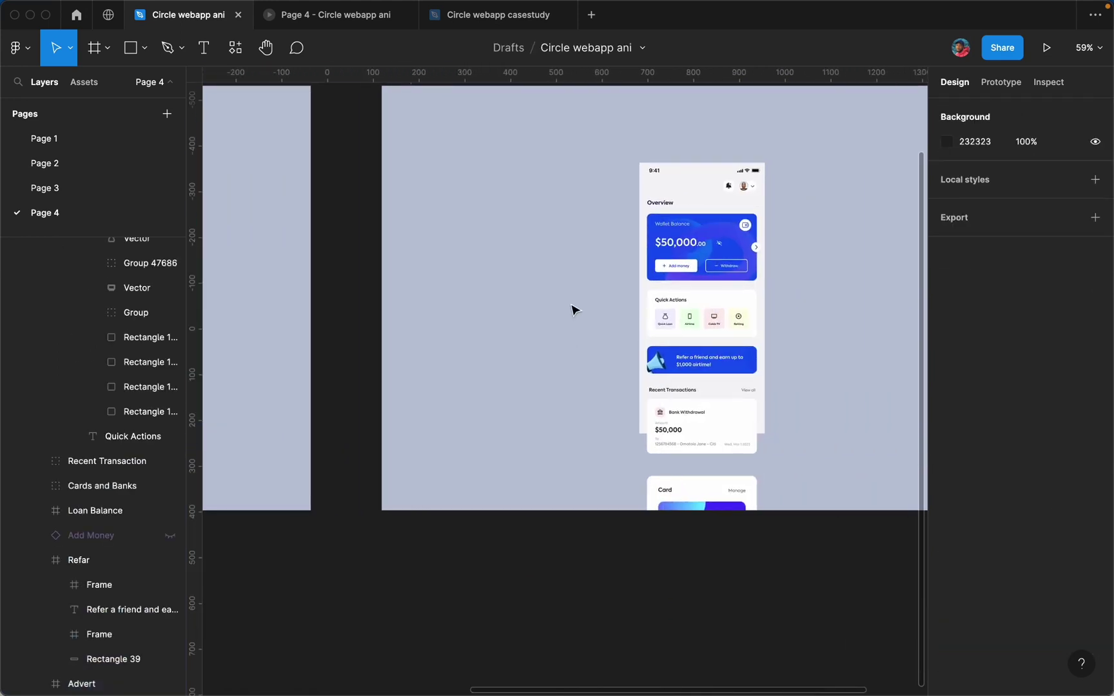
key("ctrl+z")
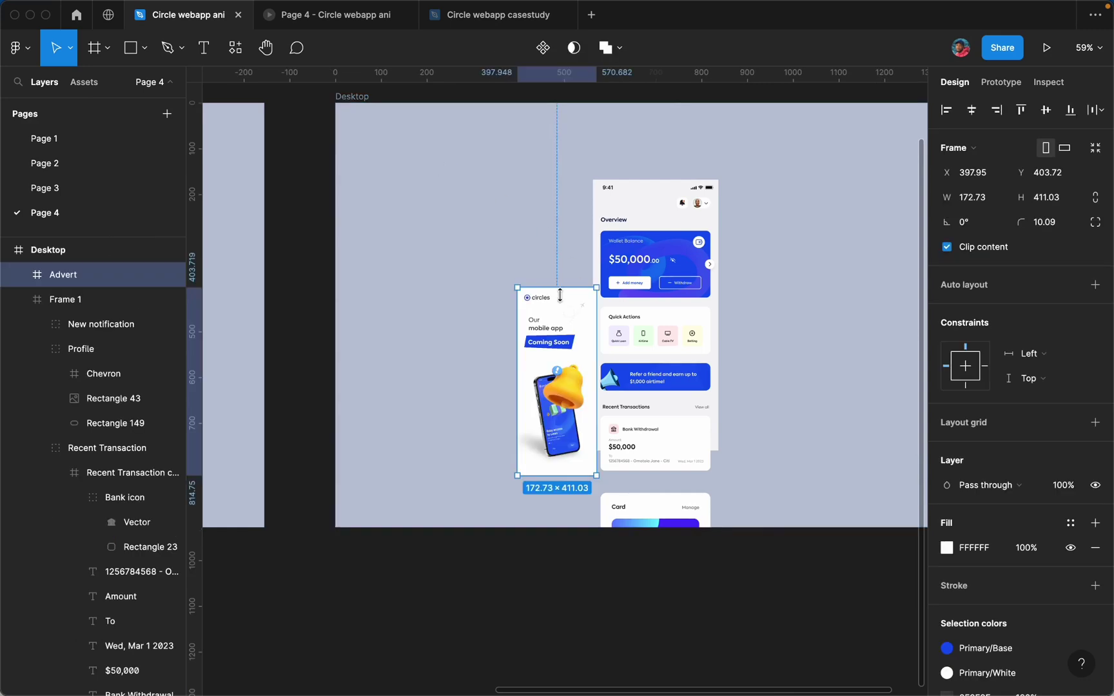
Step: Nest the pasted Advert frame in the mobile frame, just above Recent Transaction in the layer order, and position it at X 380, Y 77.99
left_click_drag(571, 320, 675, 249)
key("Down")
key("Down")
key("Down")
key("Down")
key("Down")
key("Down")
key("Down")
key("Down")
key("Down")
key("Down")
key("Down")
key("Down")
key("Down")
key("Down")
key("Down")
key("Down")
key("Down")
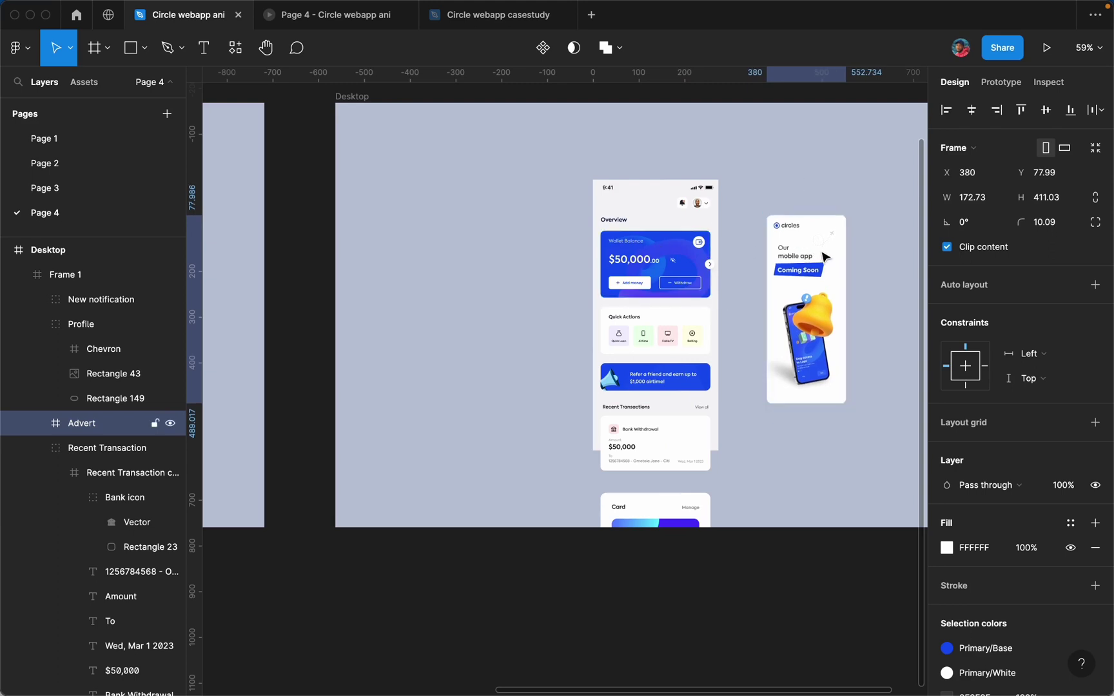
Step: Move the Advert frame to X 388 and lower it to about the top of the mobile Wallet Balance card
key("Down")
key("Down")
key("Down")
key("Down")
key("Down")
key("Down")
key("Down")
key("Down")
key("Down")
key("Down")
key("Down")
key("Down")
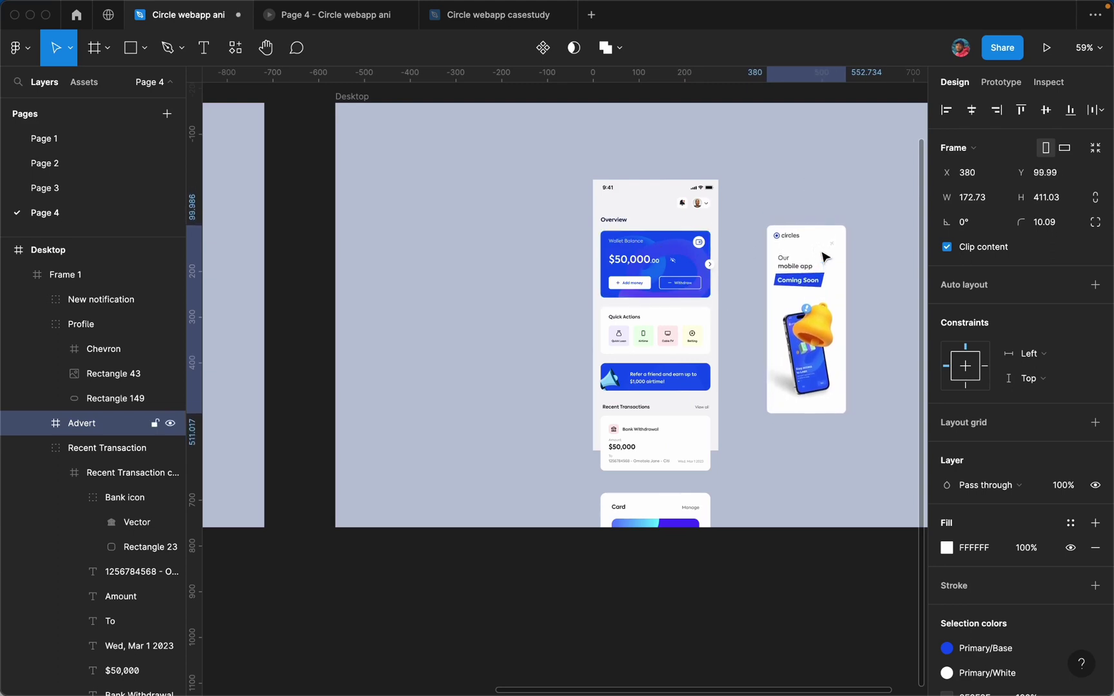
key("Right")
key("Right")
key("Right")
key("Right")
key("Right")
key("Right")
key("Right")
key("Right")
key("Down")
key("Down")
key("Down")
key("Down")
key("Down")
key("Down")
key("Down")
key("Down")
key("Down")
key("Down")
key("Down")
key("Down")
key("Down")
key("Down")
key("Down")
key("Down")
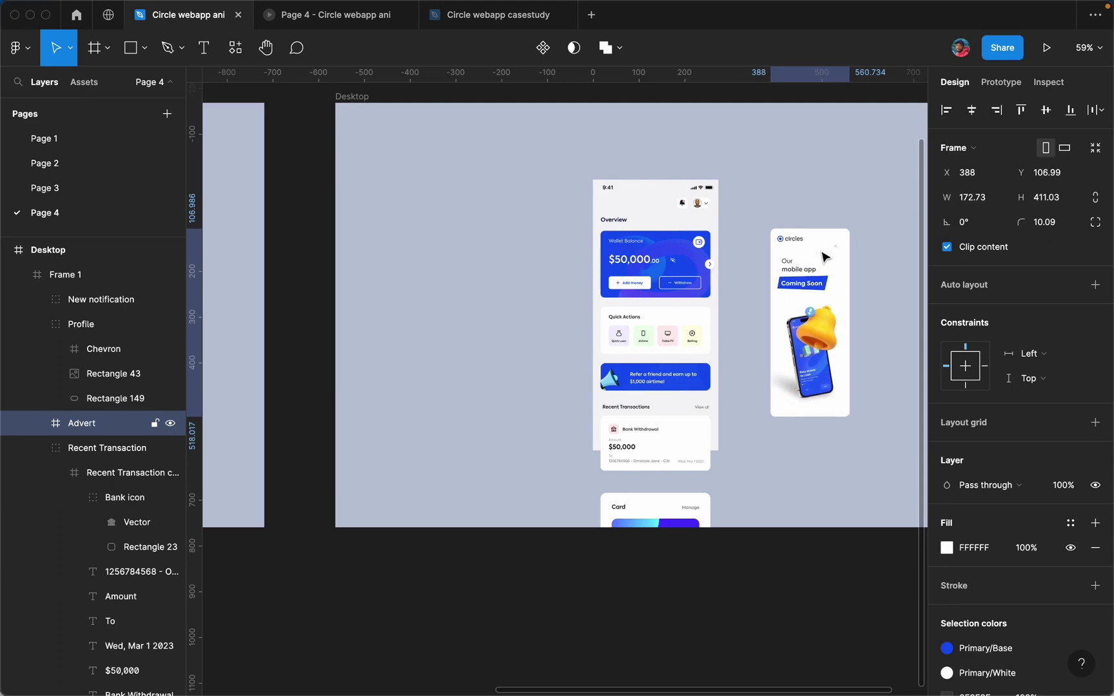
left_click(806, 211)
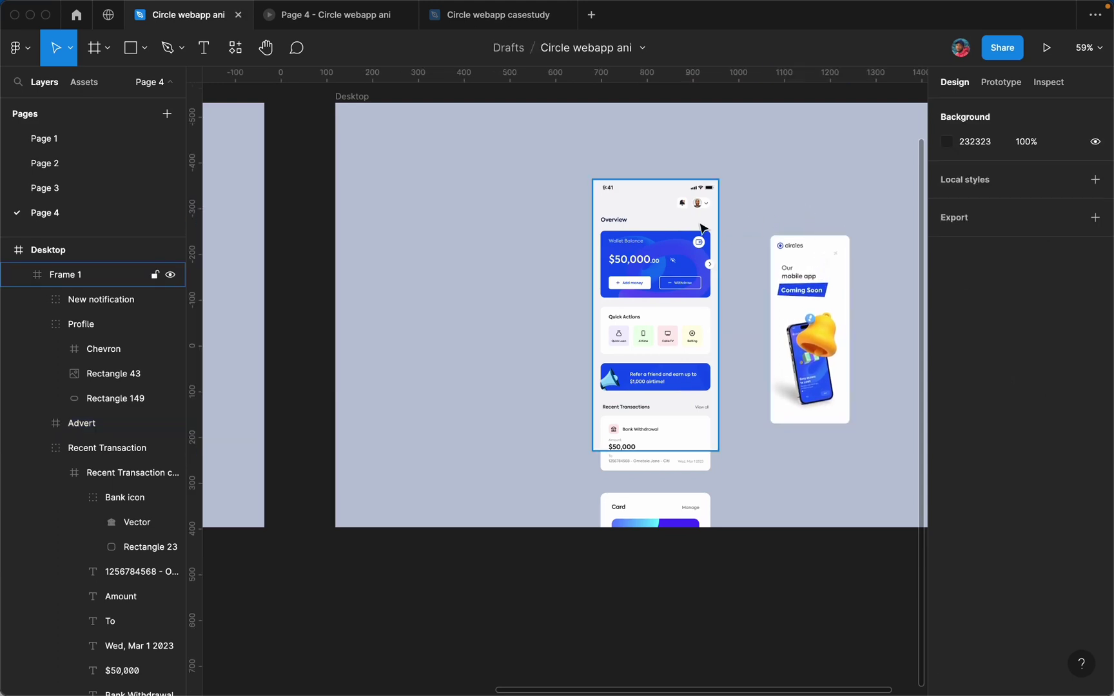
Step: Rename the mobile Frame 1 as Dashboard, matching the layer name of the desktop design's dashboard frame
left_click(667, 210)
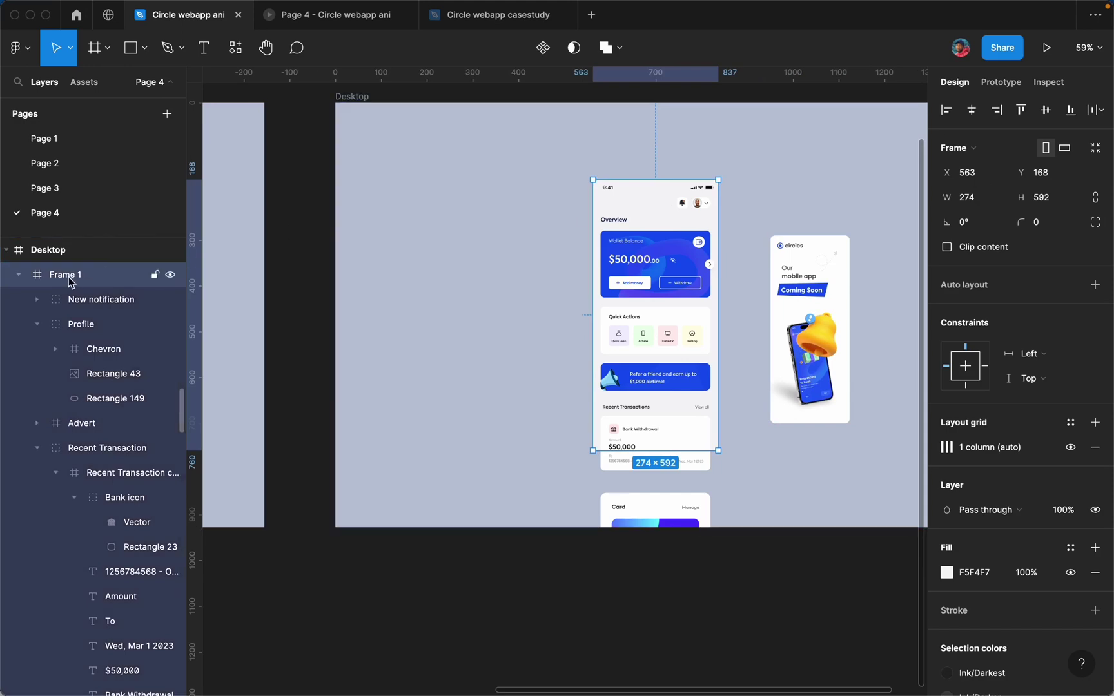
scroll(416, 292, "left", 10)
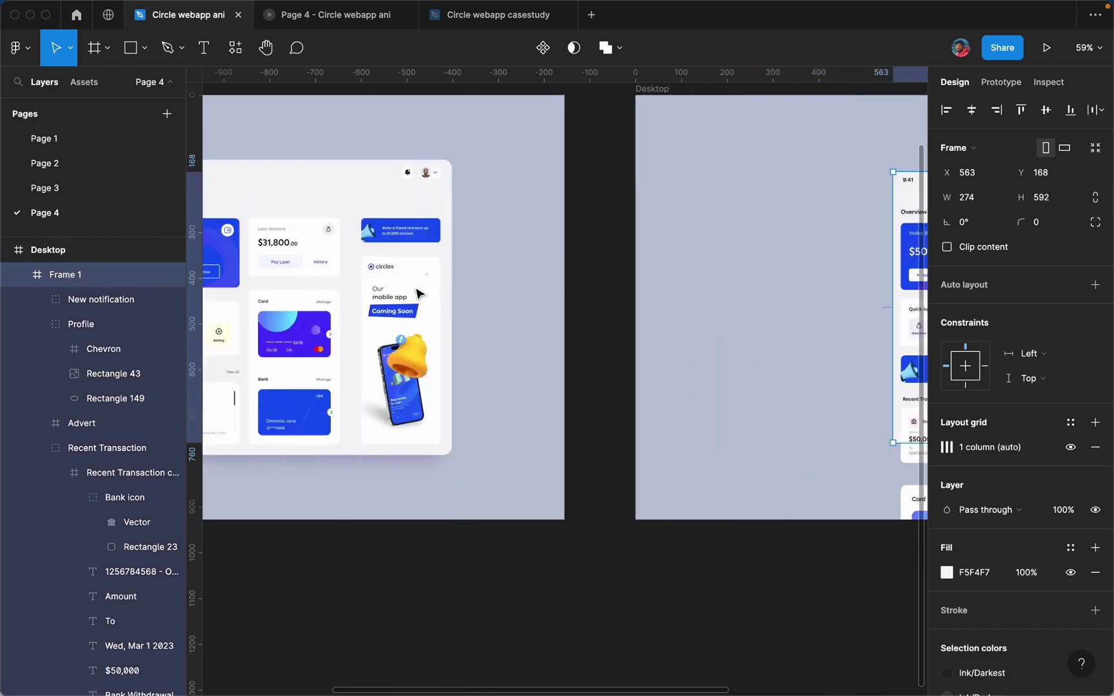
left_click(359, 201)
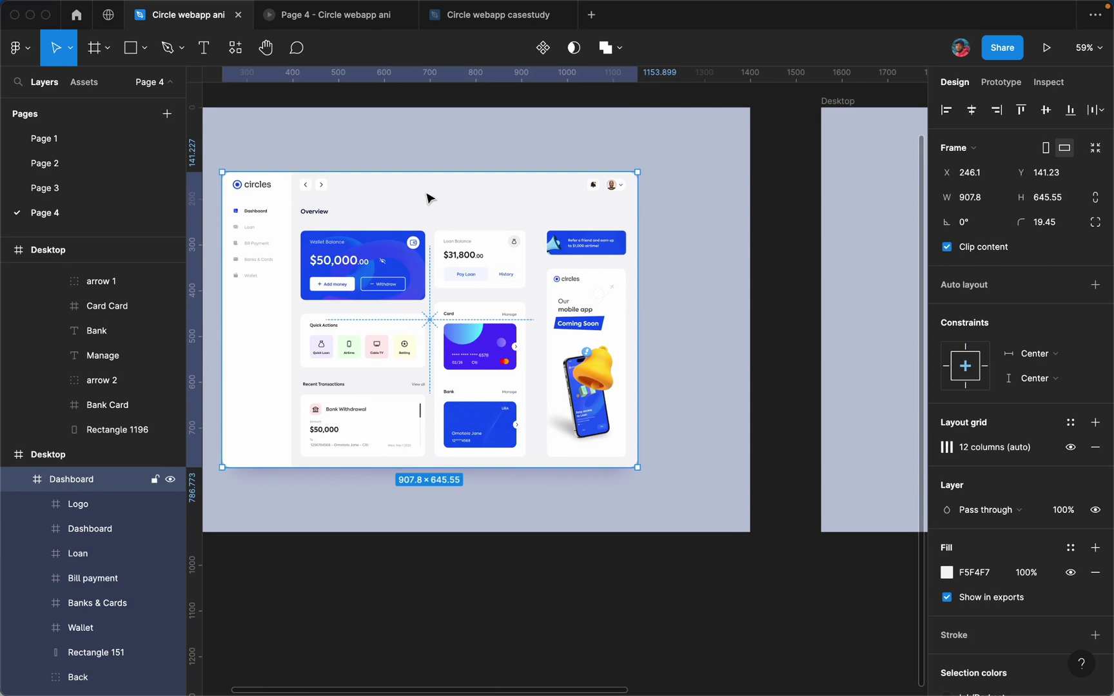
double_click(85, 480)
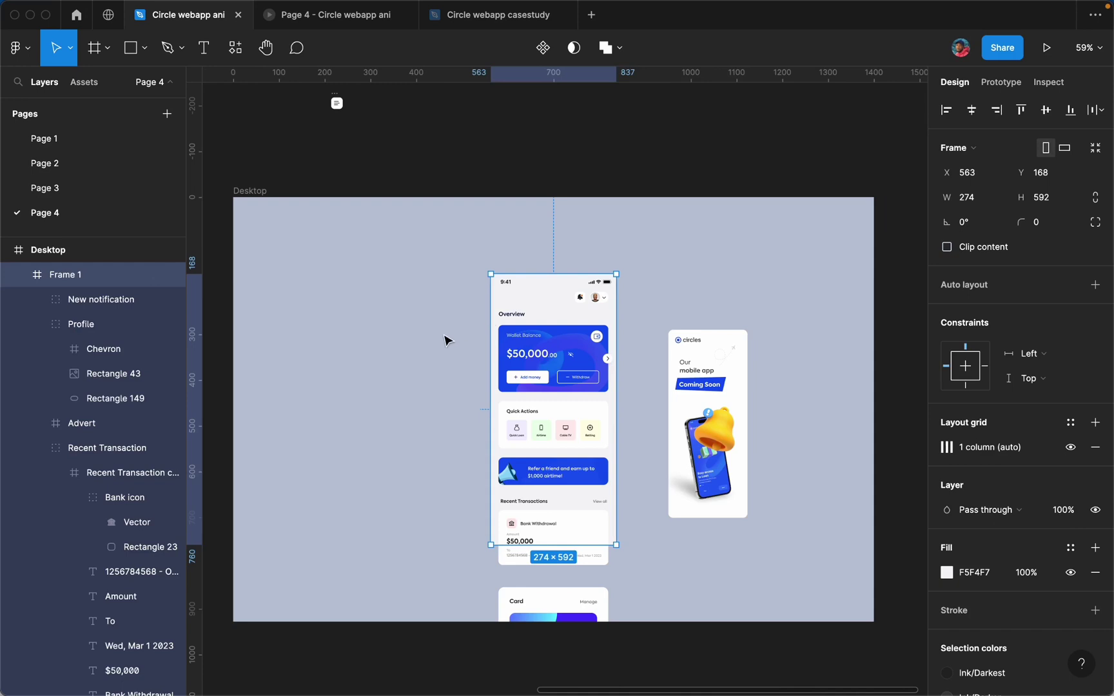
double_click(69, 277)
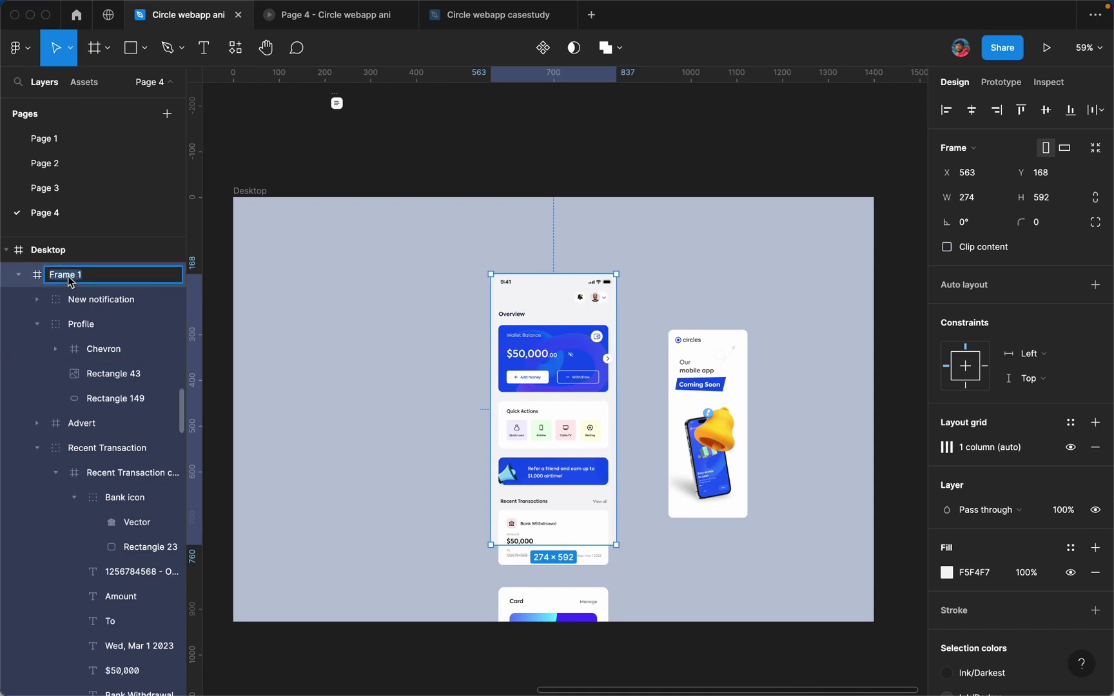
type("Dashboard")
key("Return")
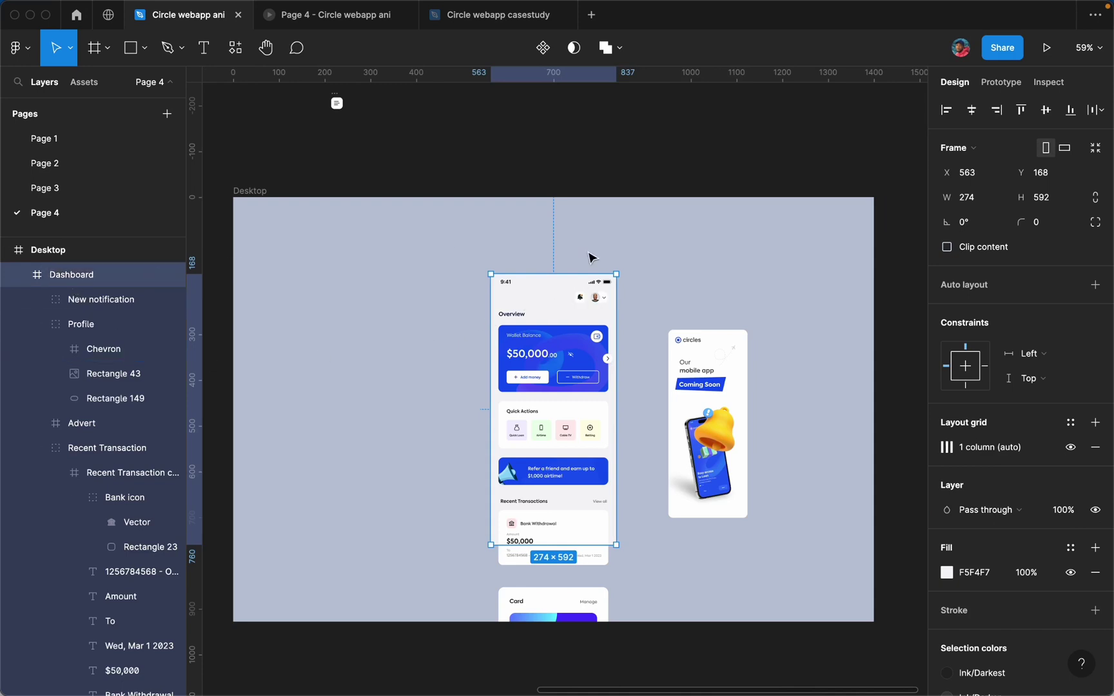
Step: Rename the outer 1400 × 928 frame that holds the mobile dashboard as Mobile
scroll(478, 242, "left", 5)
double_click(385, 185)
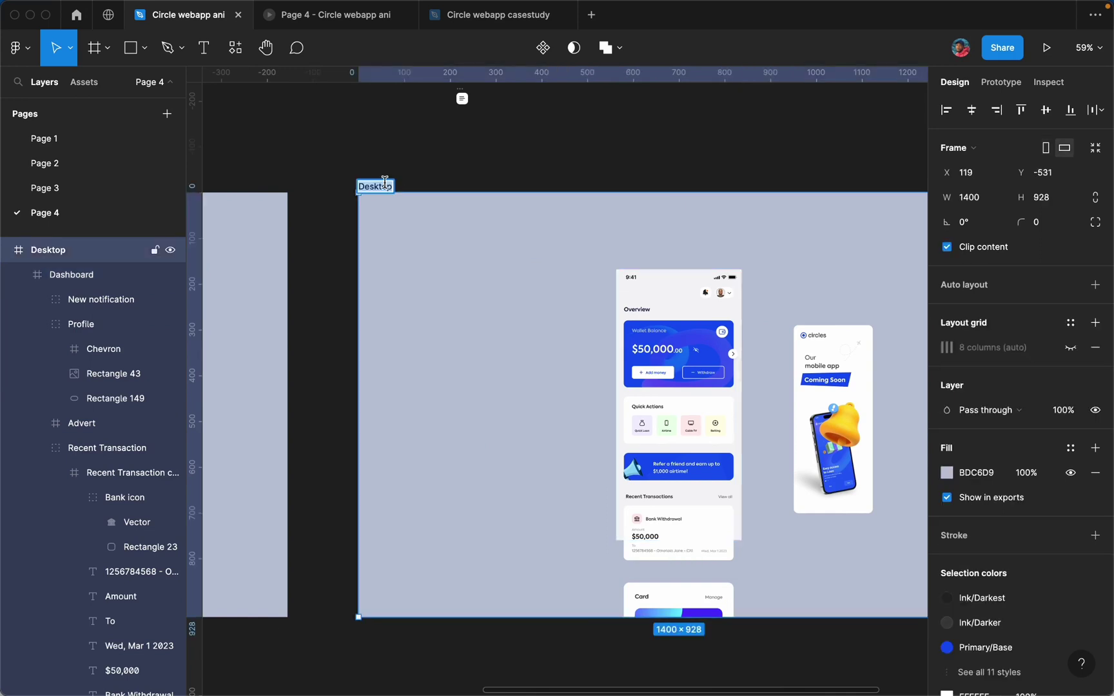
type("Mobile")
key("Return")
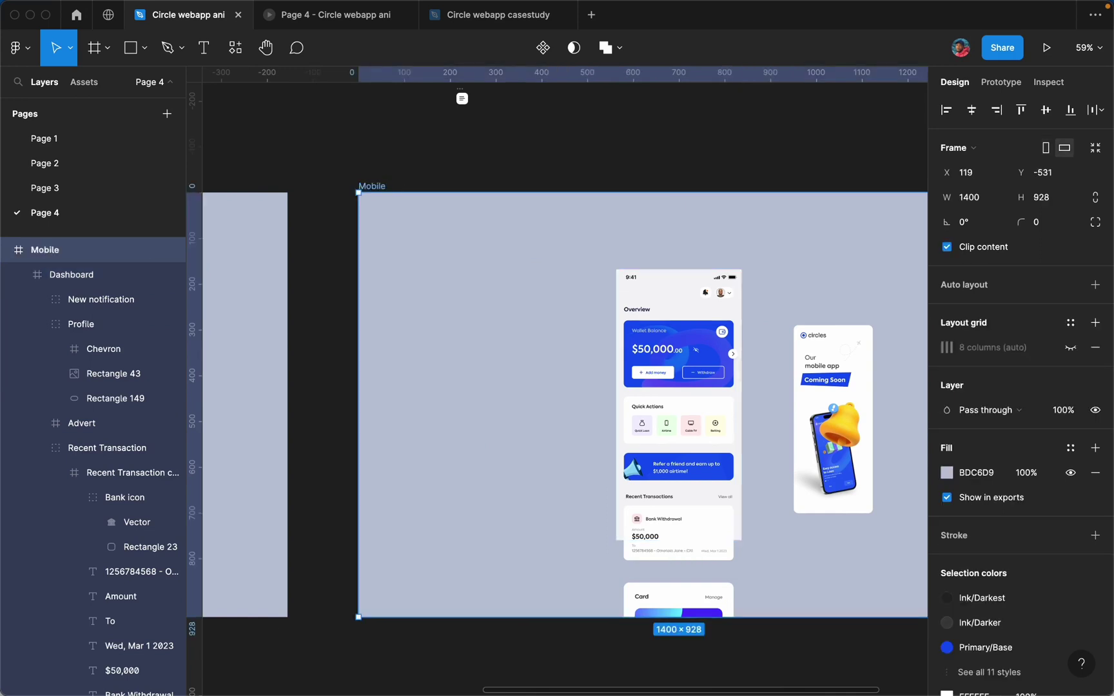
key("Escape")
scroll(470, 295, "down", 3)
scroll(470, 295, "right", 3)
scroll(471, 295, "down", 1)
scroll(471, 295, "left", 1)
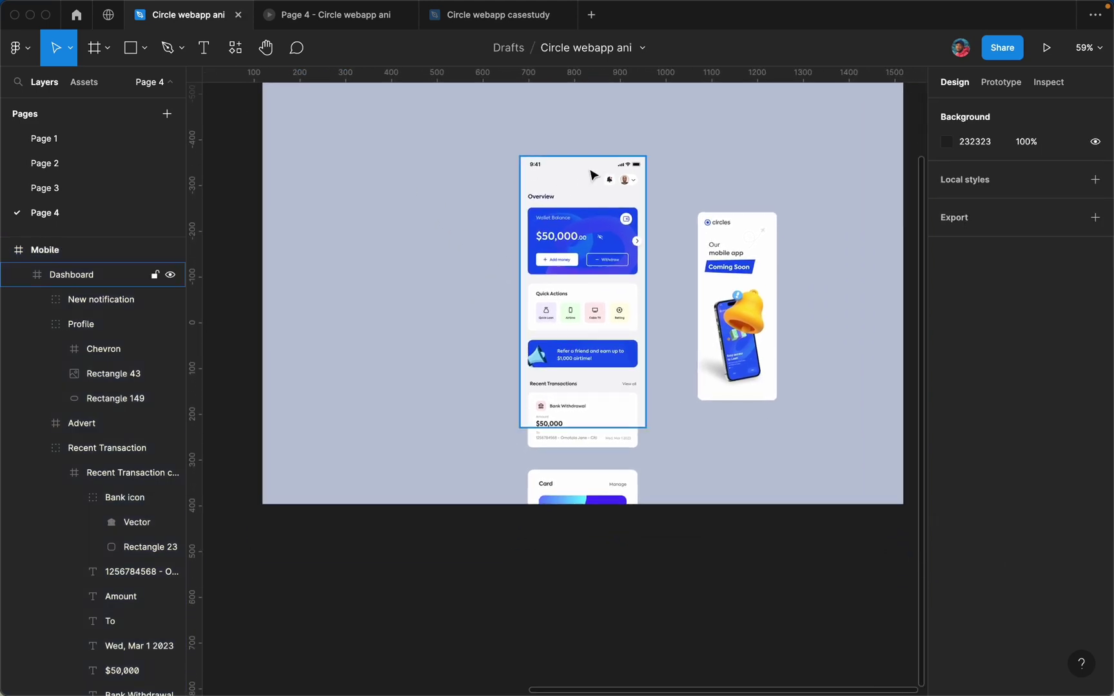
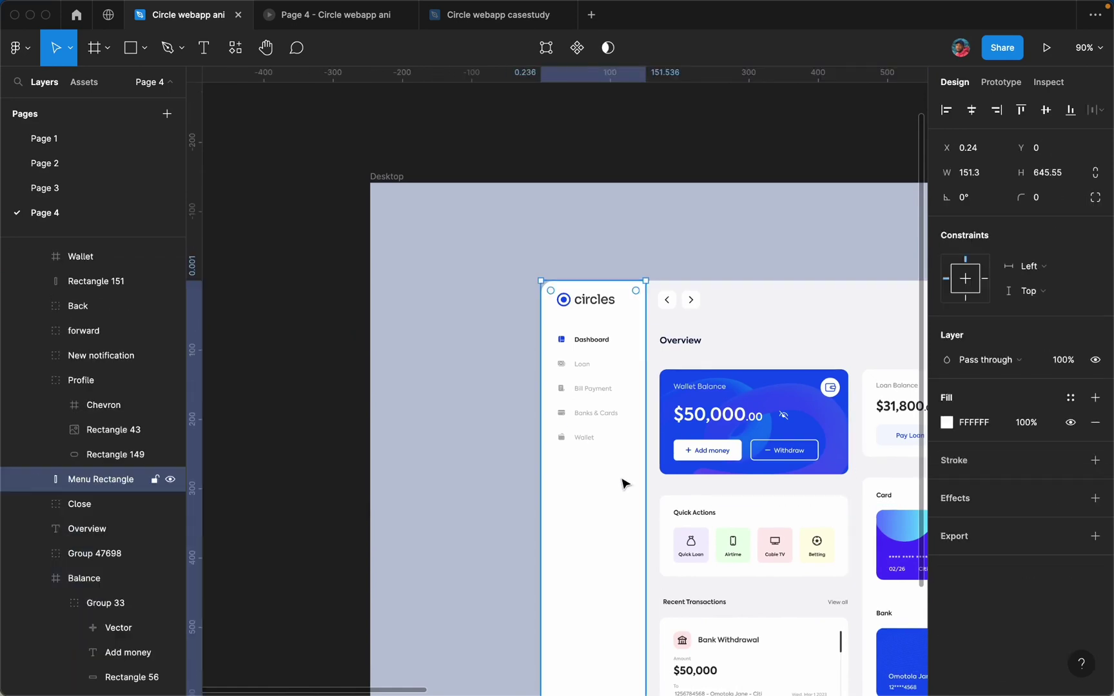
Step: Compare the desktop sidebar's background rectangle with the menu button in the mobile header, and check the rectangle's layer name
scroll(622, 482, "down", 5, "ctrl")
scroll(621, 482, "right", 10)
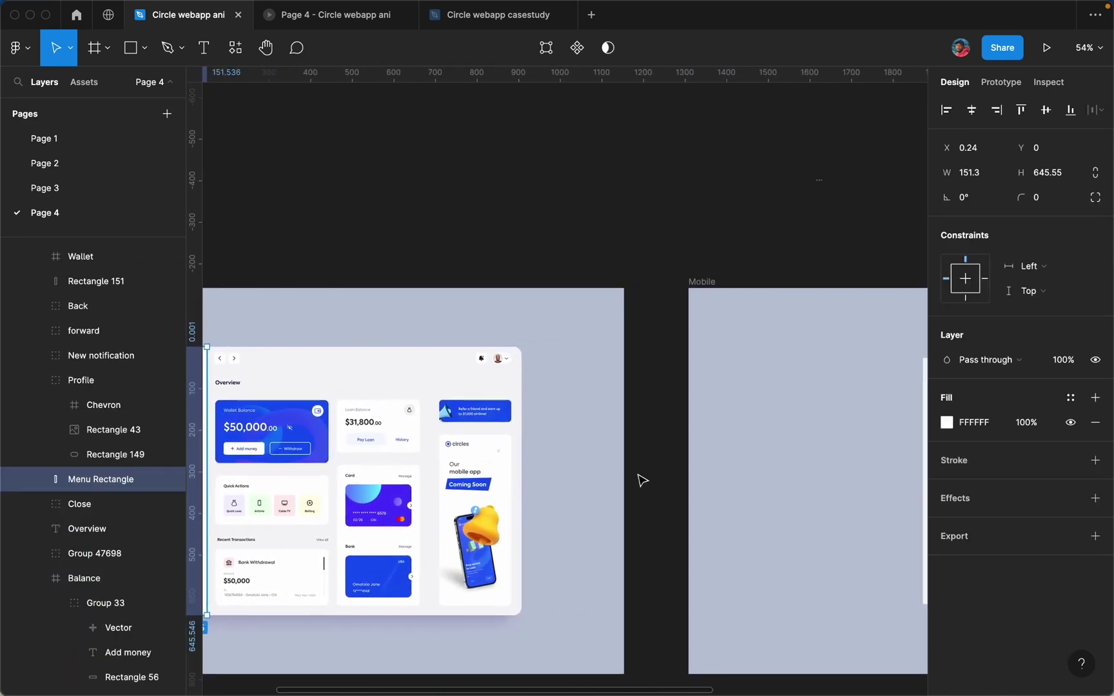
scroll(811, 470, "right", 5)
scroll(636, 374, "up", 8, "ctrl")
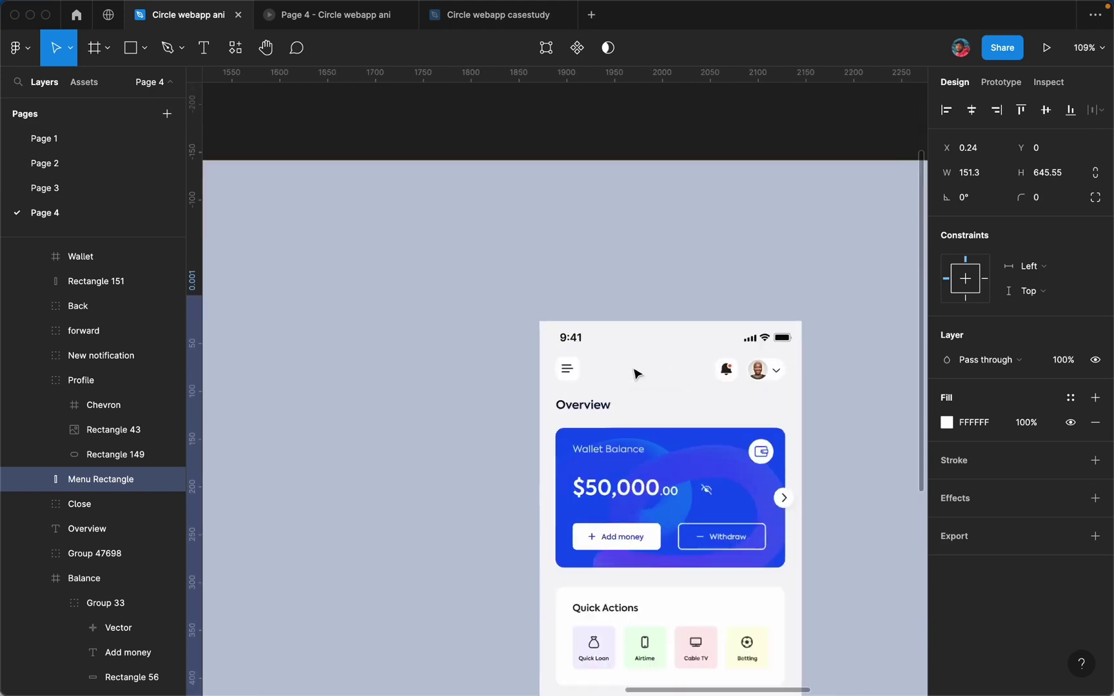
scroll(636, 373, "up", 2, "ctrl")
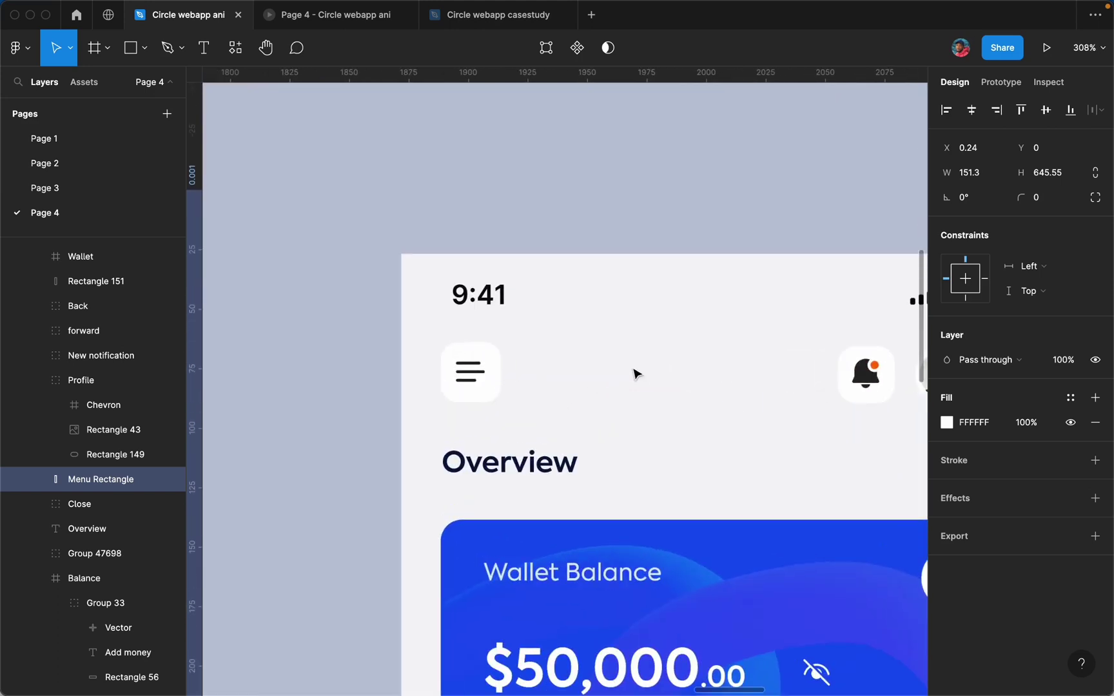
scroll(636, 373, "left", 10)
scroll(636, 374, "down", 10, "ctrl")
scroll(635, 372, "left", 8)
scroll(635, 373, "down", 2)
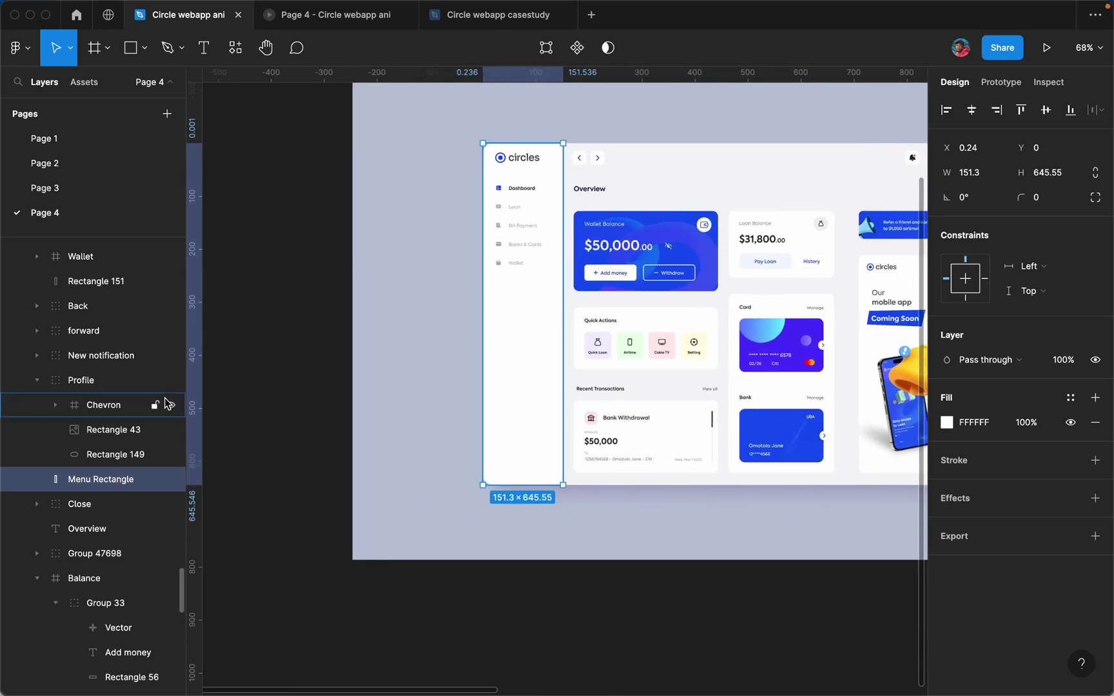
double_click(122, 485)
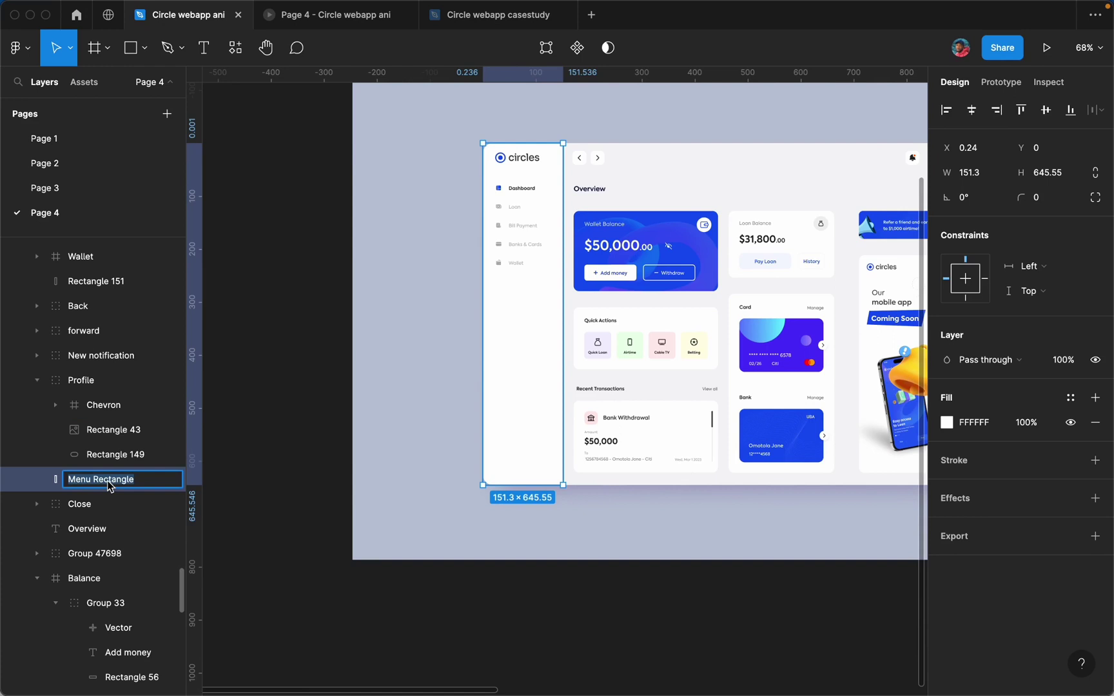
left_click(523, 366)
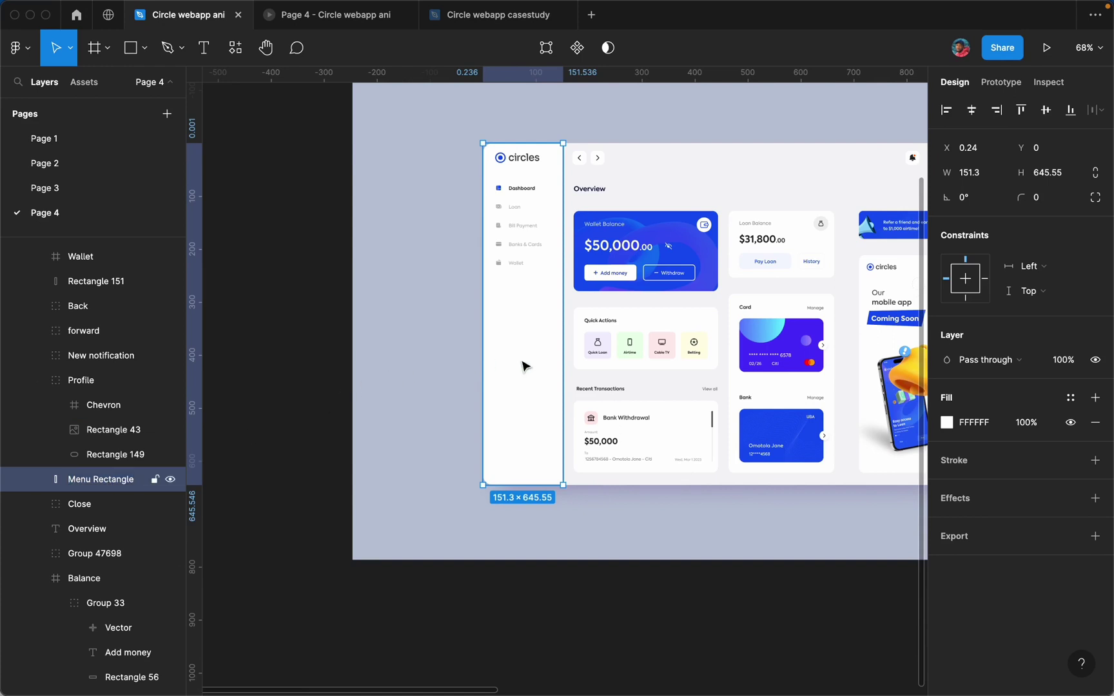
Step: Draw a square about 25.65 by 25.65 beside the menu button in the mobile header and name it Menu Rectangle
scroll(524, 366, "right", 20)
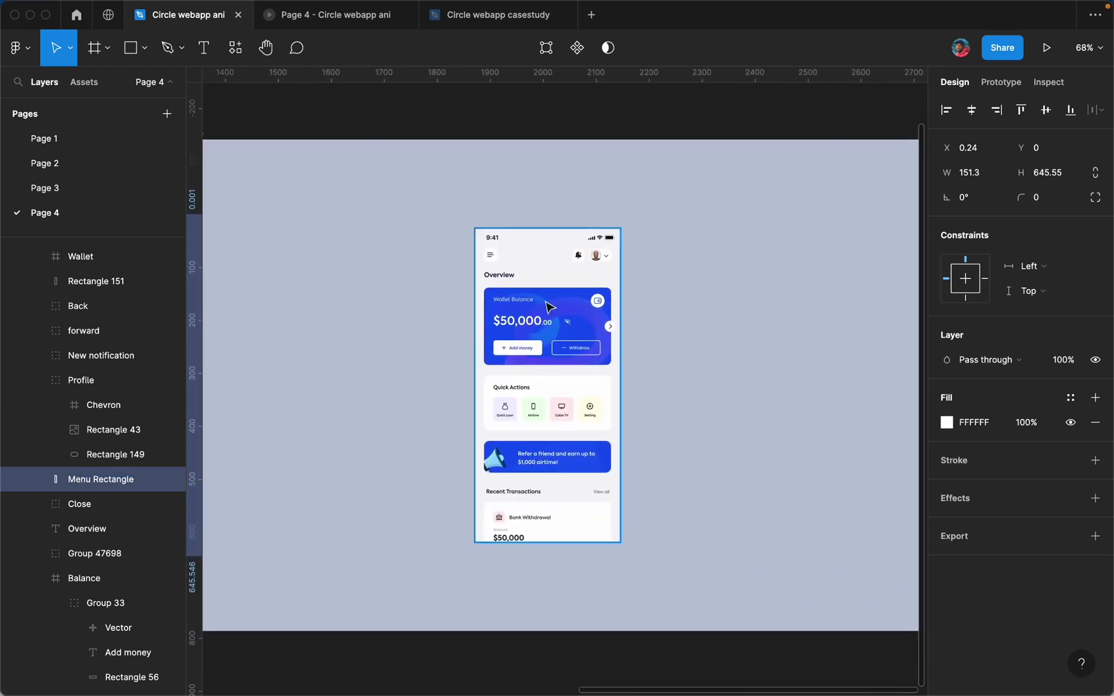
scroll(488, 236, "up", 6)
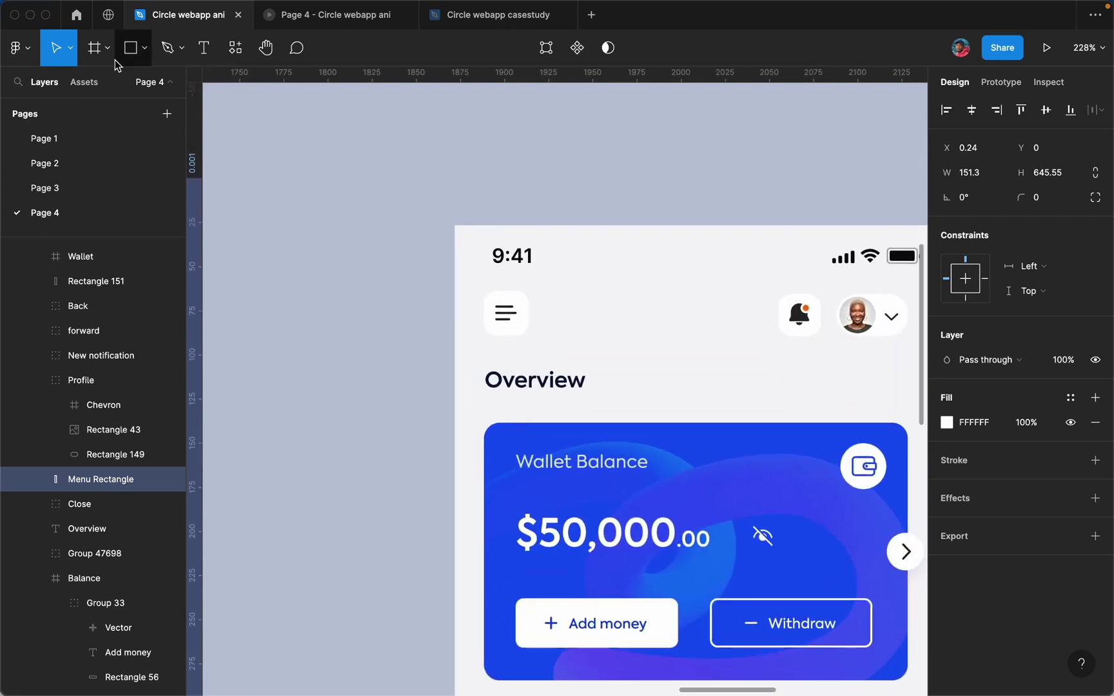
left_click(145, 50)
left_click(145, 85)
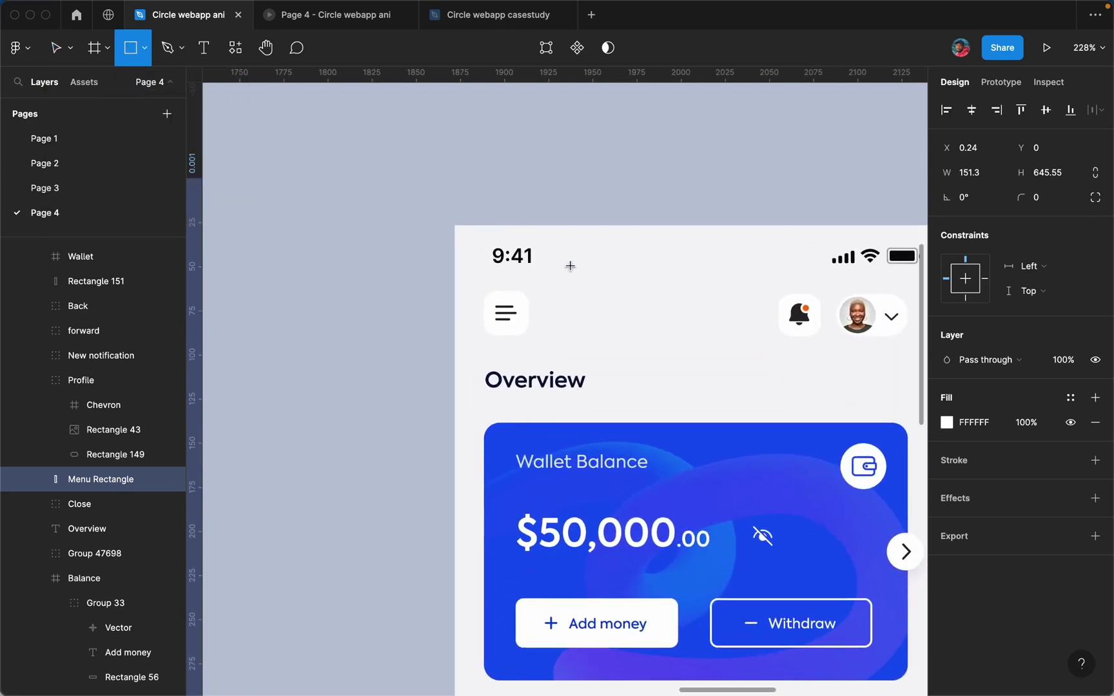
left_click_drag(551, 303, 597, 348)
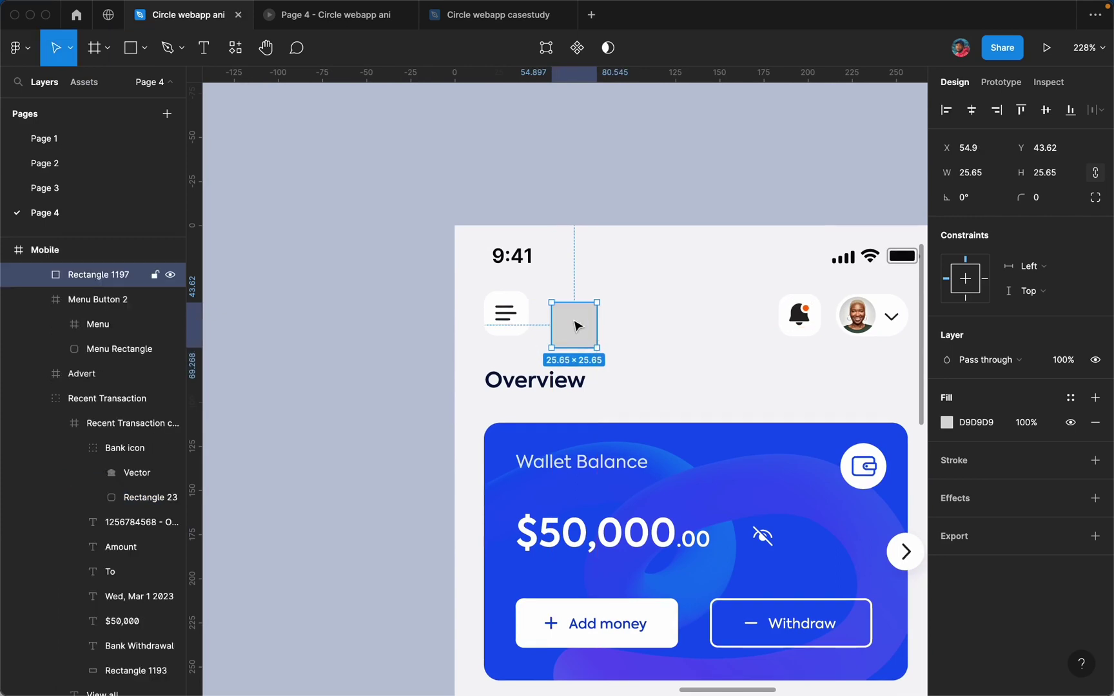
double_click(120, 277)
type("Menu Rectangle")
key("Return")
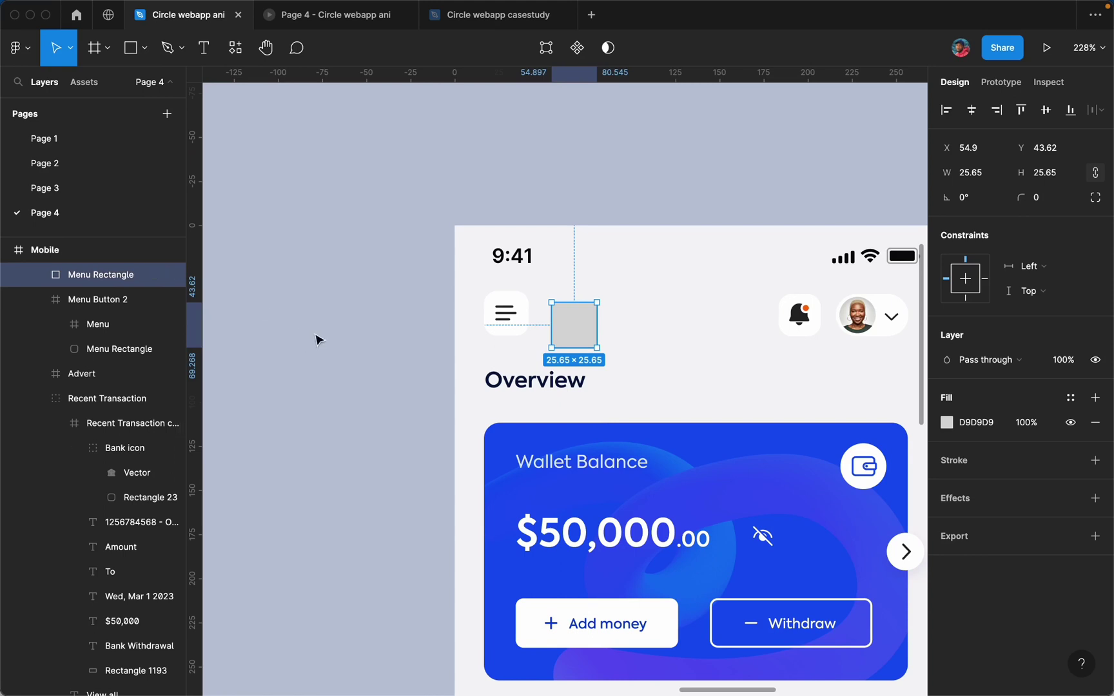
Step: Examine the sizes of the menu button, notification button and profile group in the mobile header
scroll(509, 300, "up", 5)
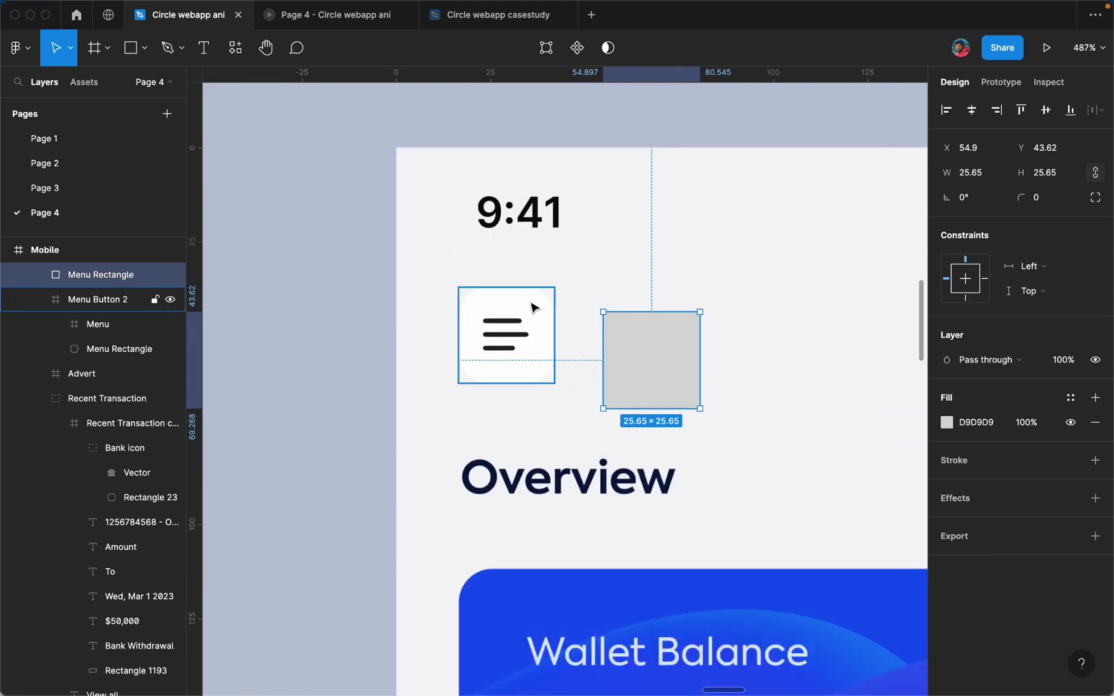
left_click(537, 307)
scroll(535, 306, "up", 3)
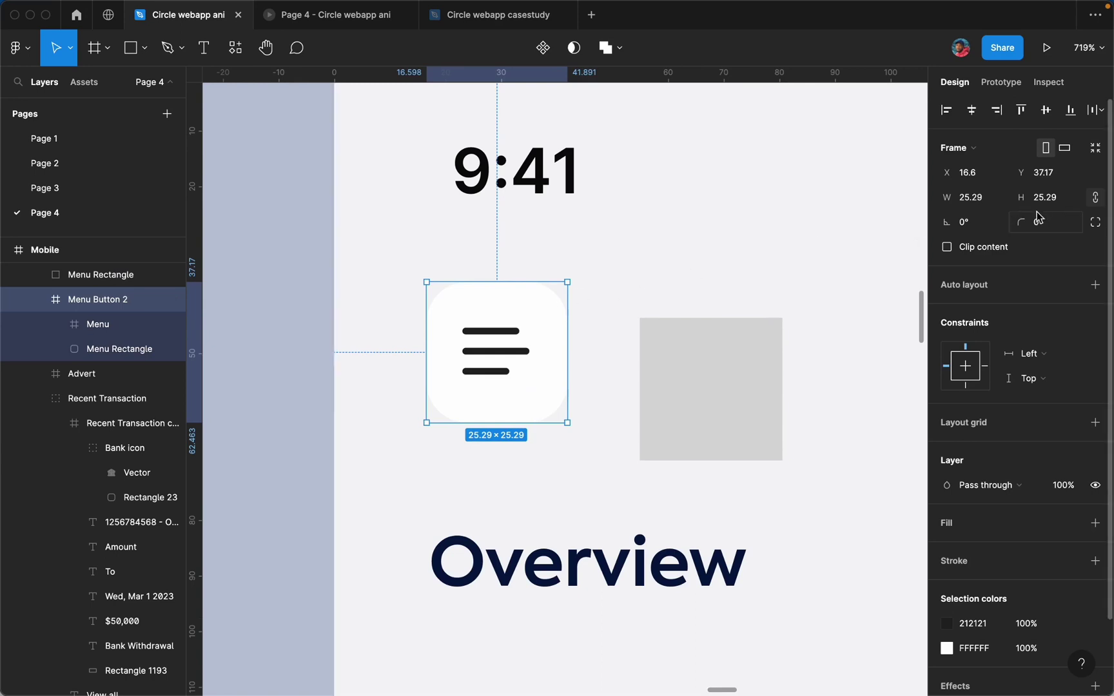
scroll(761, 325, "right", 10)
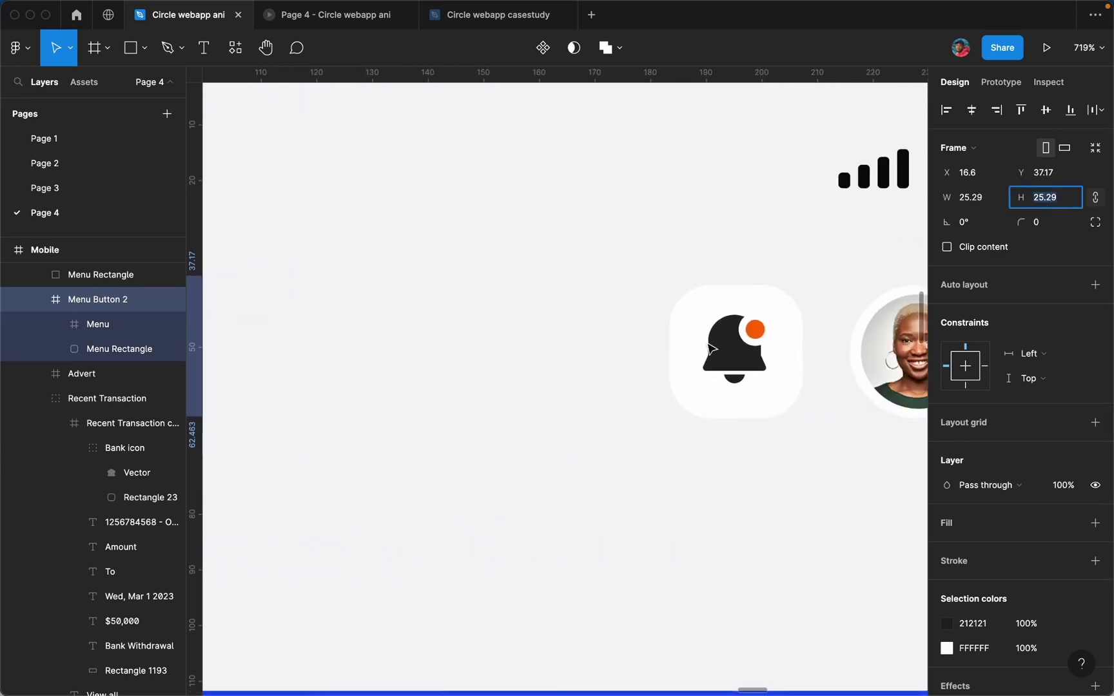
left_click(729, 351)
scroll(800, 346, "right", 3)
left_click(787, 353)
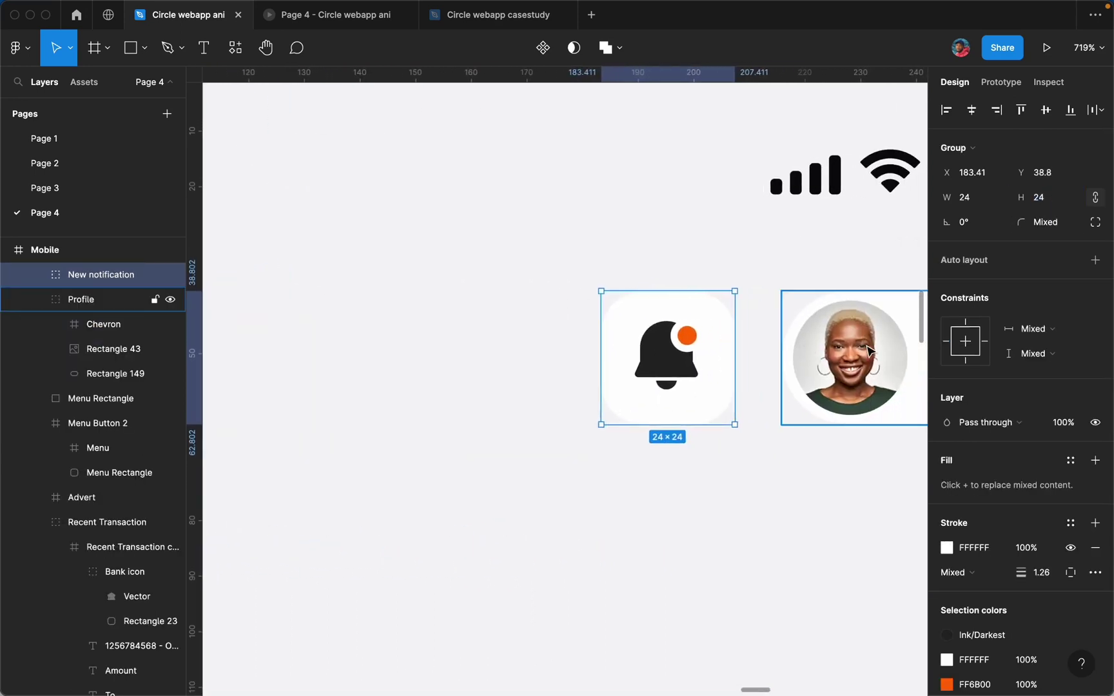
left_click(717, 346)
left_click(833, 348)
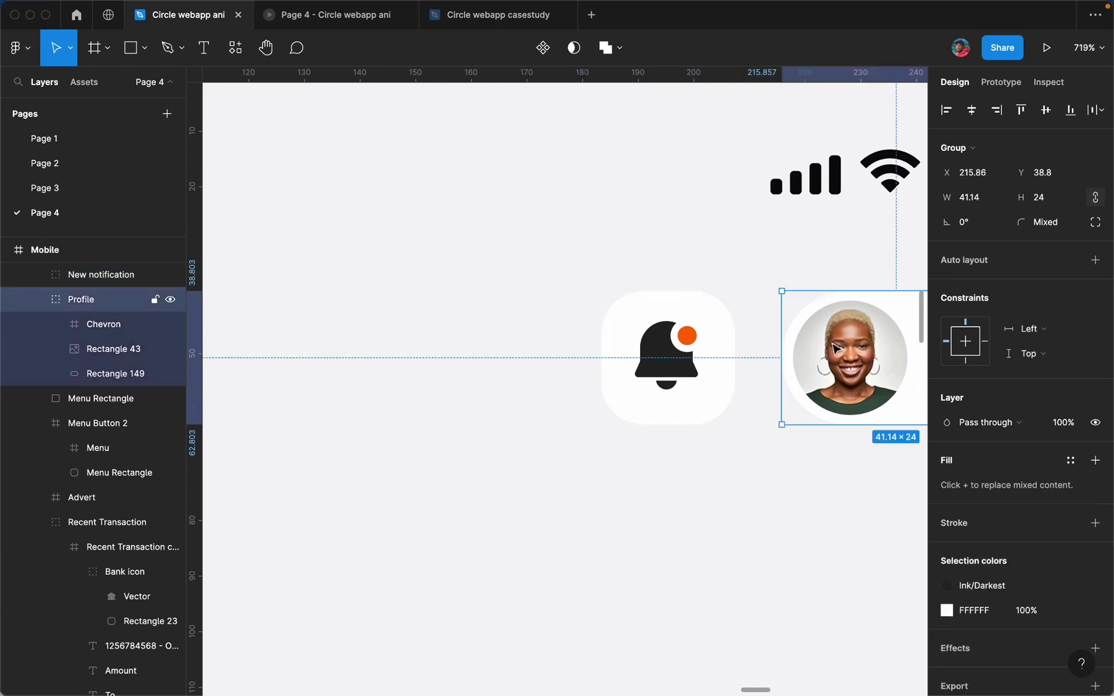
key("Escape")
key("minus")
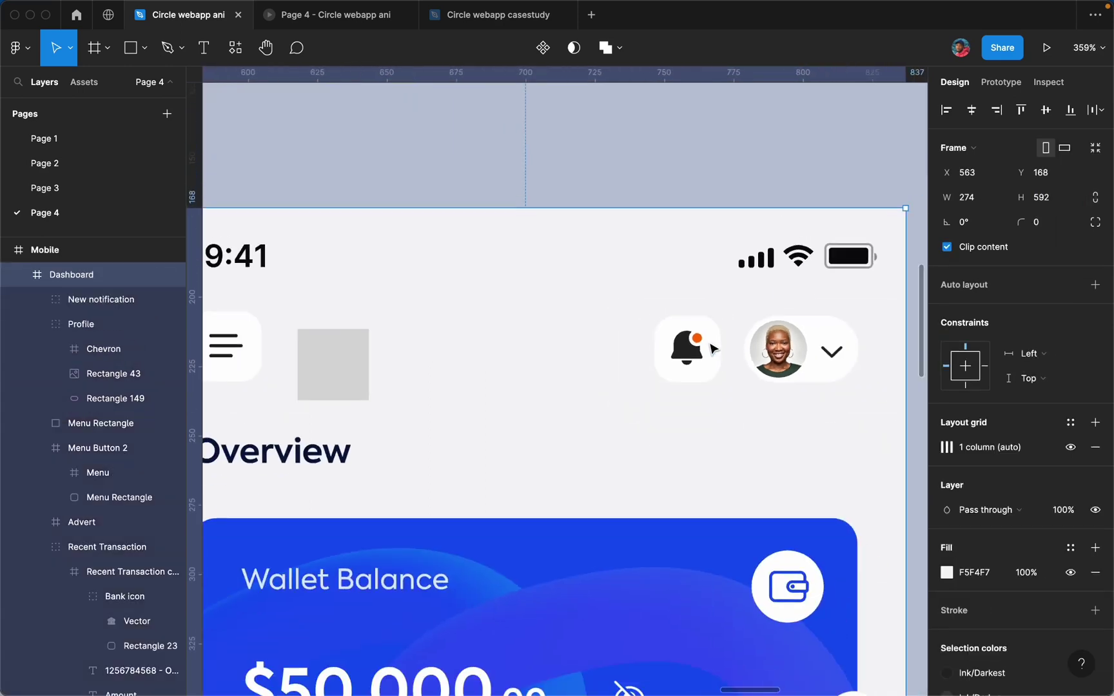
scroll(711, 348, "left", 10)
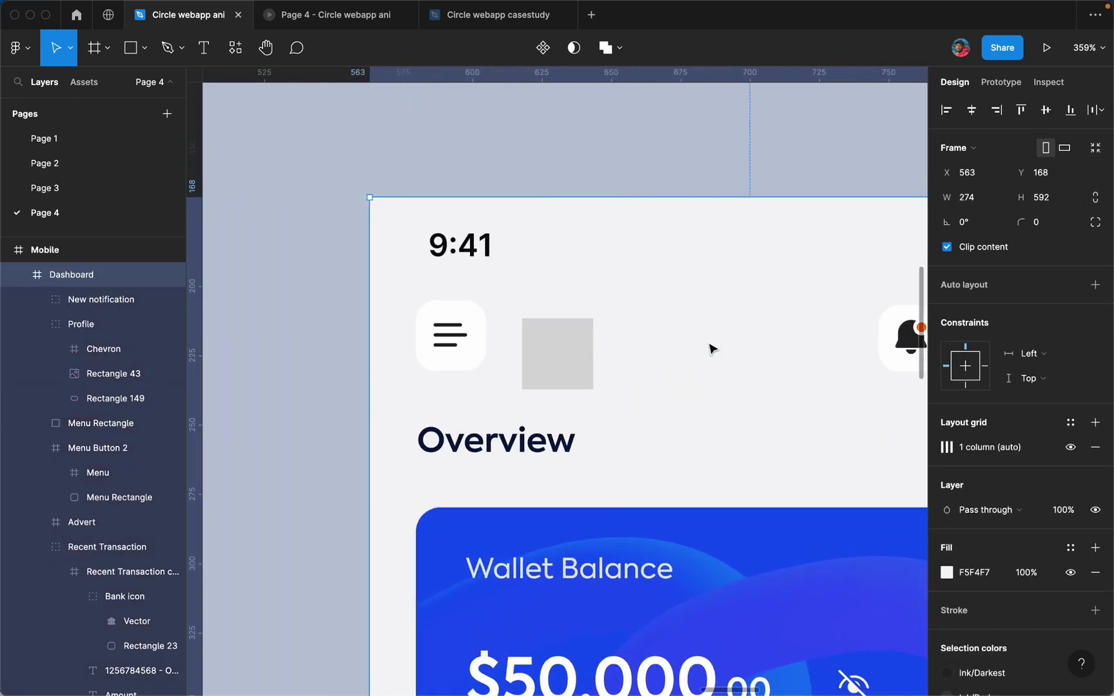
Step: Resize the mobile menu button to 24 by 24 and move it down level with the notification button
left_click(477, 319)
left_click(1051, 204)
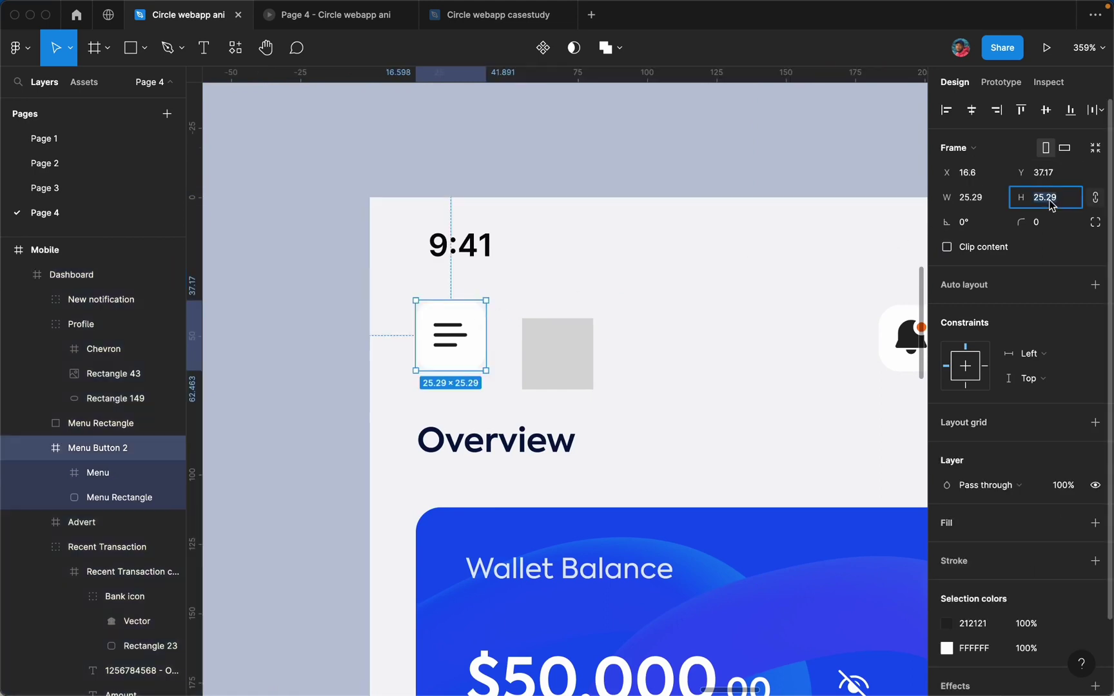
type("24")
key("Return")
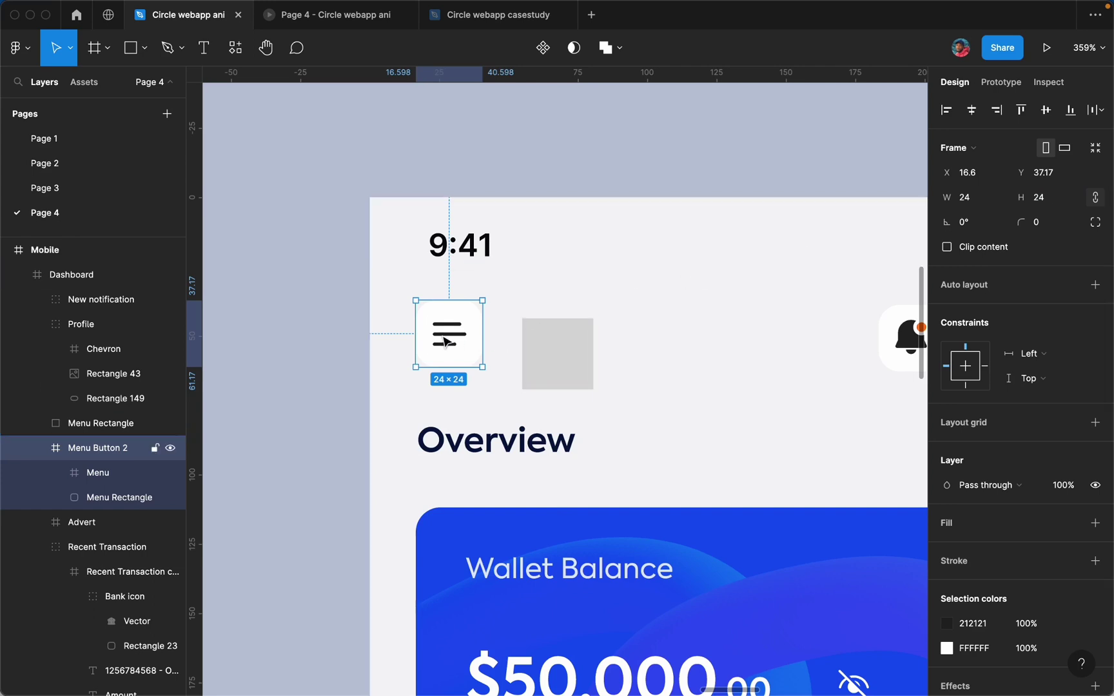
left_click_drag(456, 325, 460, 334)
Step: Set the corner radius of the grey Menu Rectangle square beside the menu button to 7.23
left_click(558, 353)
left_click(1039, 201)
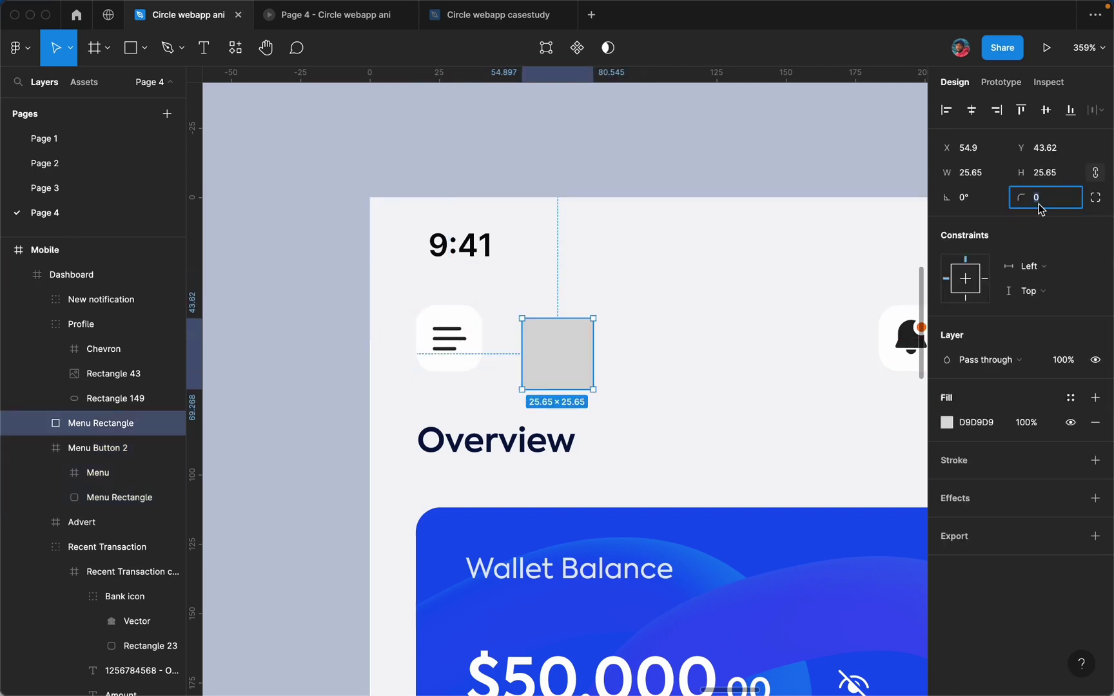
key("Return")
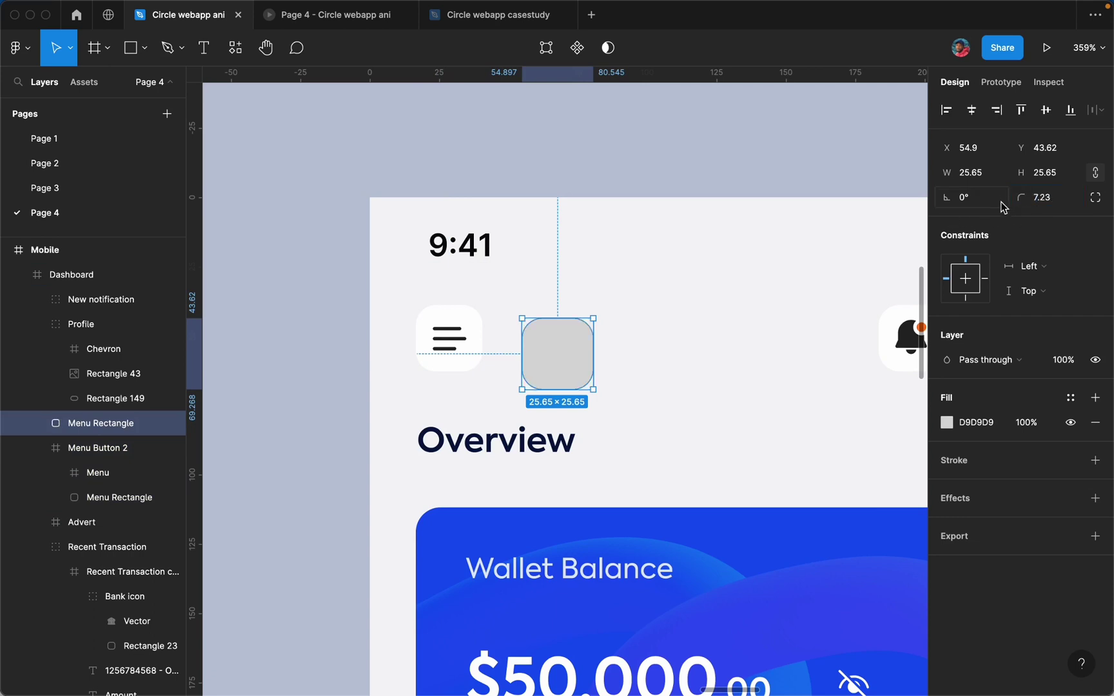
Step: Resize the grey Menu Rectangle to 24 by 24 and change its fill to white (FFFFFF)
left_click(1050, 174)
type("24")
key("Return")
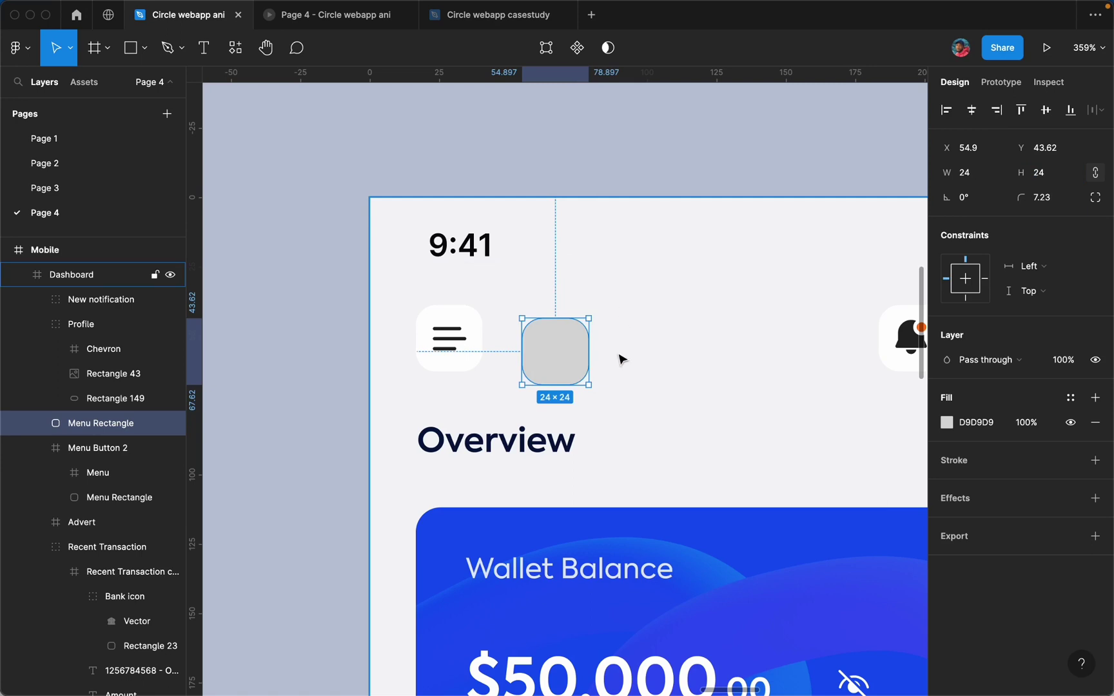
left_click(945, 424)
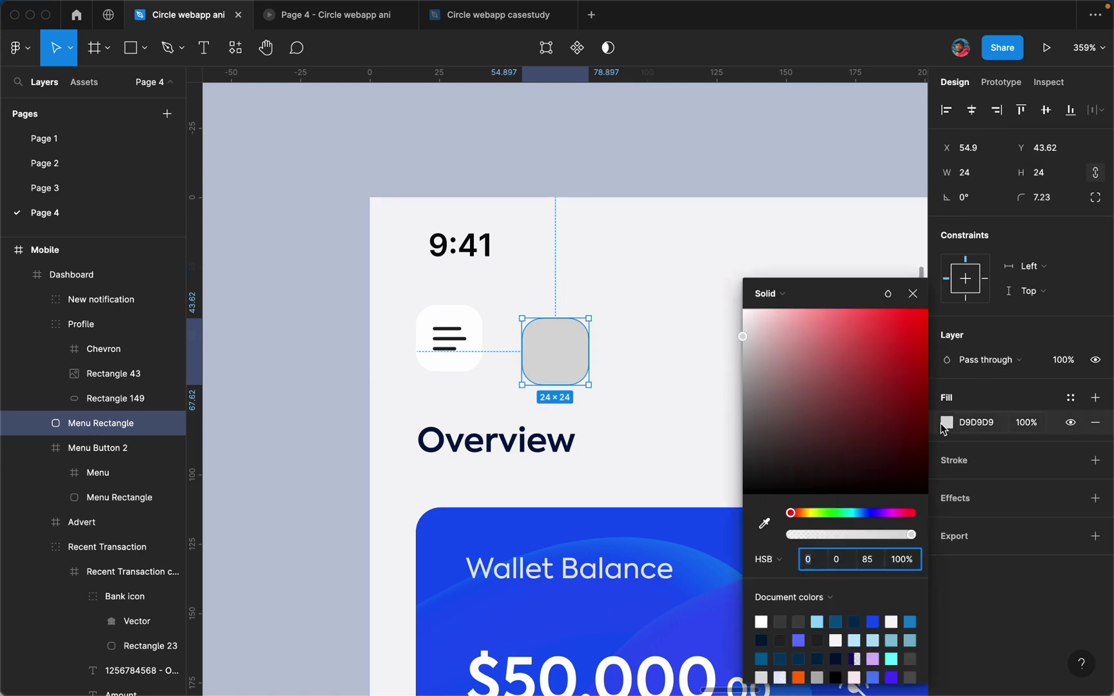
left_click_drag(808, 373, 703, 308)
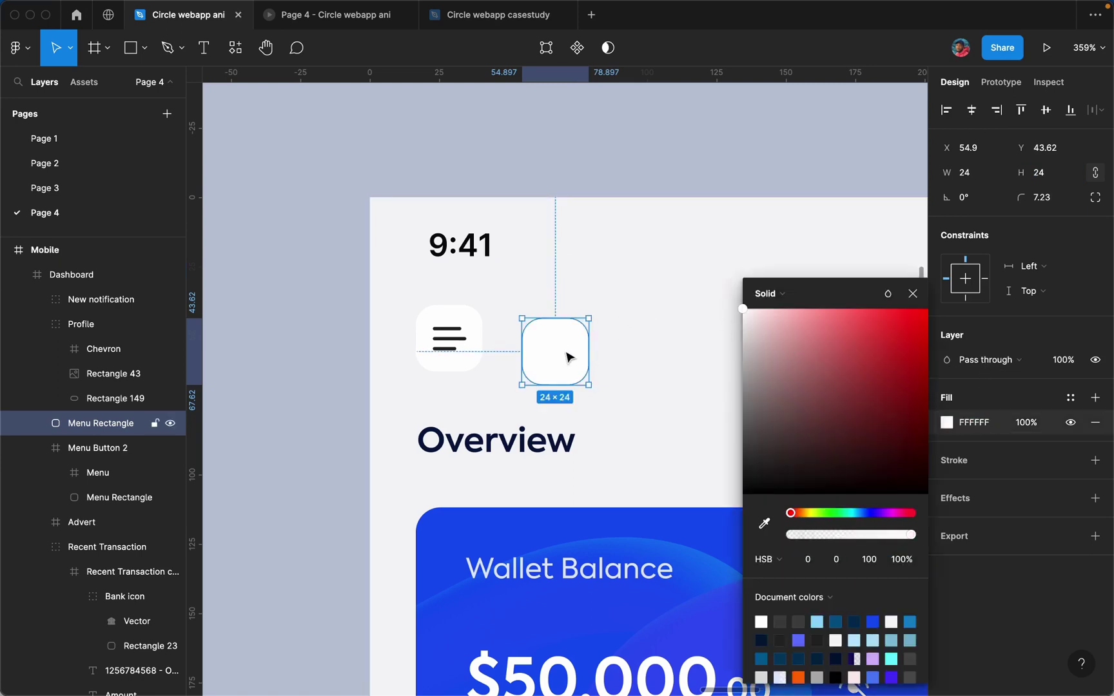
Step: Reorder the separate Menu Rectangle below Menu Button 2 in the layer stack and place it directly behind the menu button
left_click(459, 338)
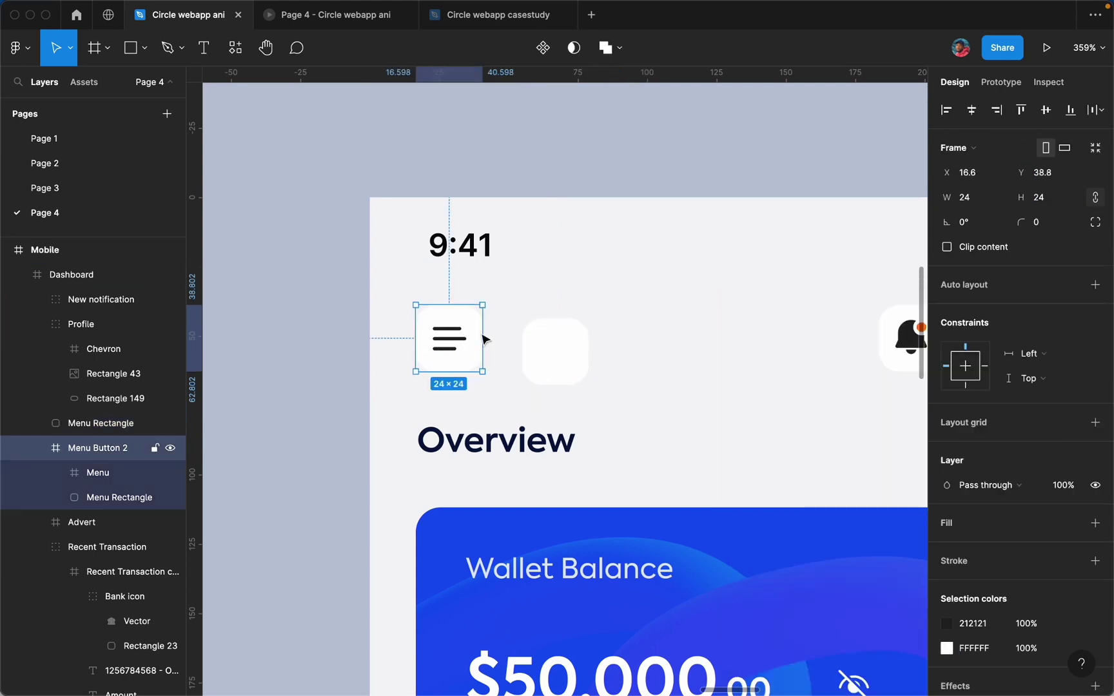
left_click(567, 359)
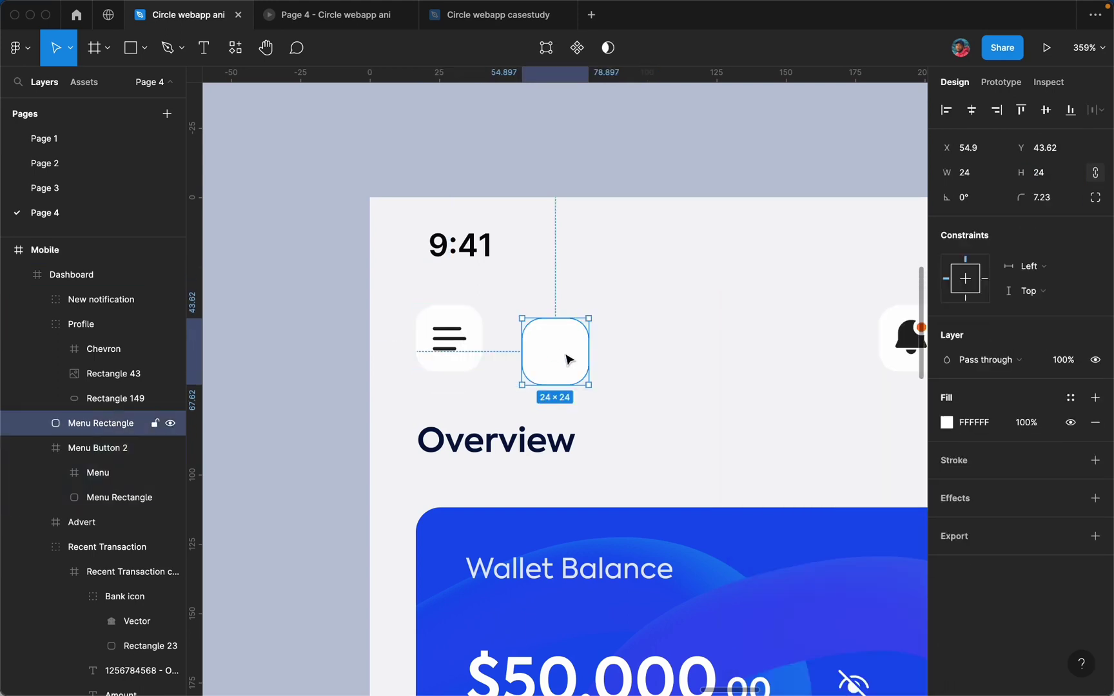
left_click(471, 342)
left_click_drag(141, 424, 128, 512)
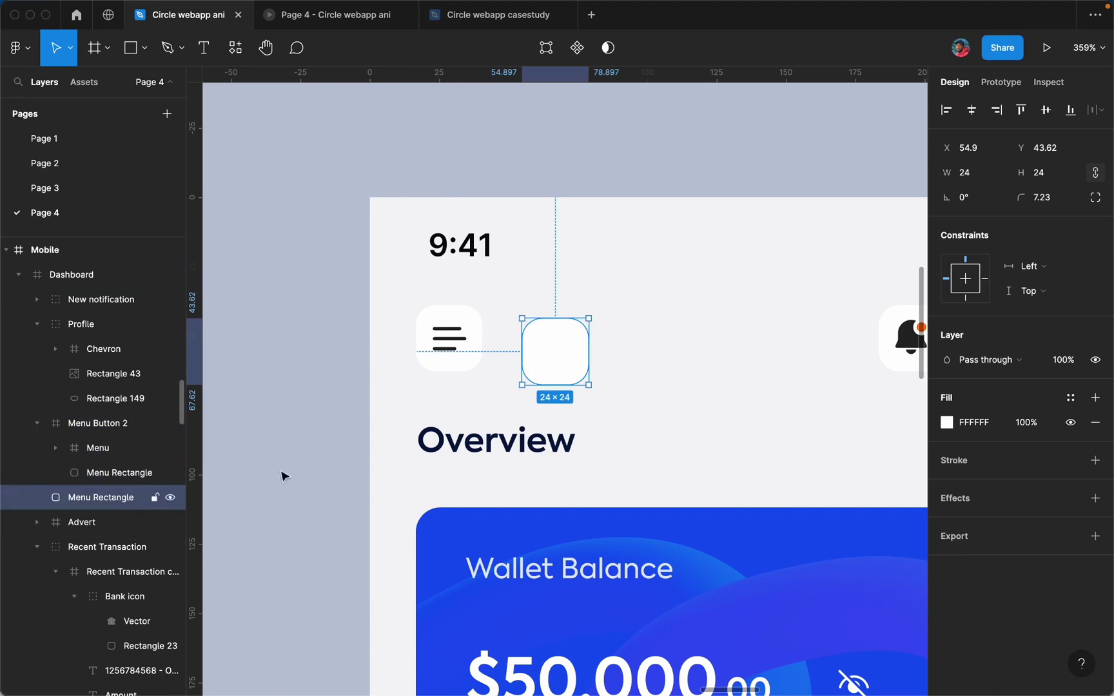
left_click_drag(557, 353, 448, 342)
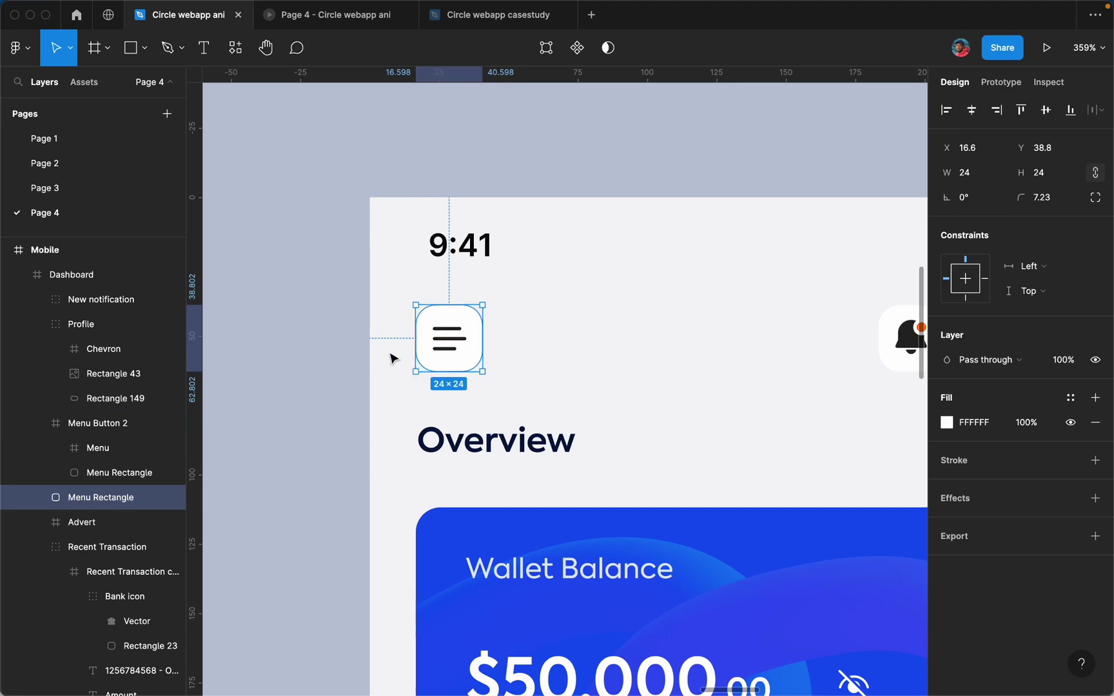
Step: Set the corner radius of the mobile Dashboard frame to 12
left_click(427, 402)
scroll(597, 289, "down", 10)
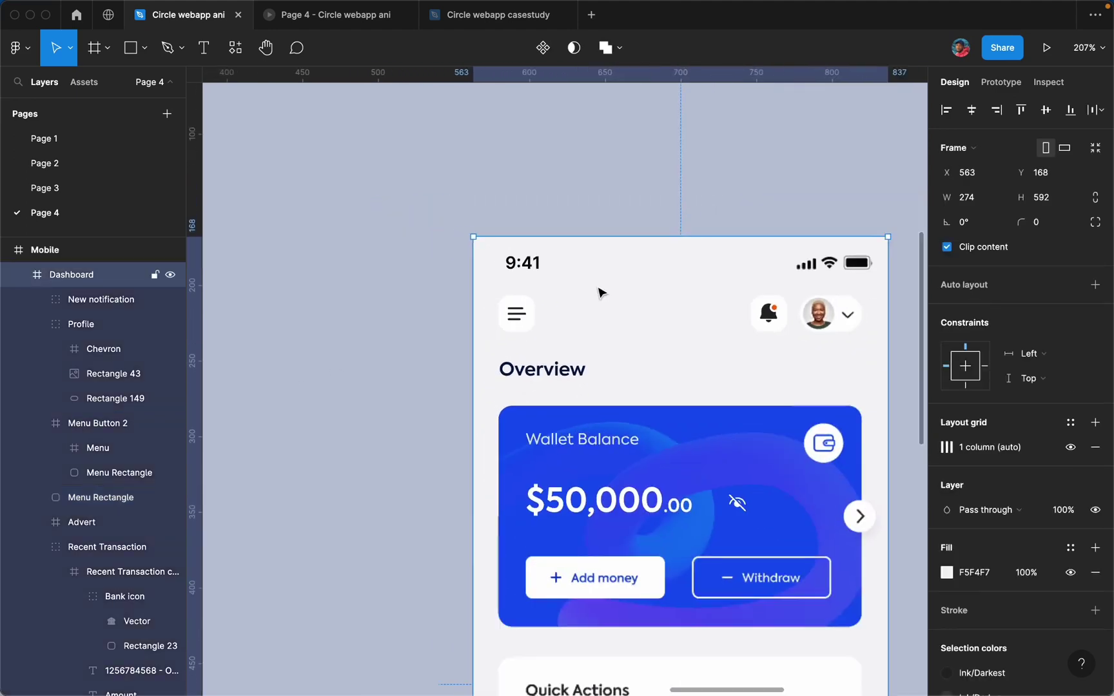
scroll(634, 284, "up", 5)
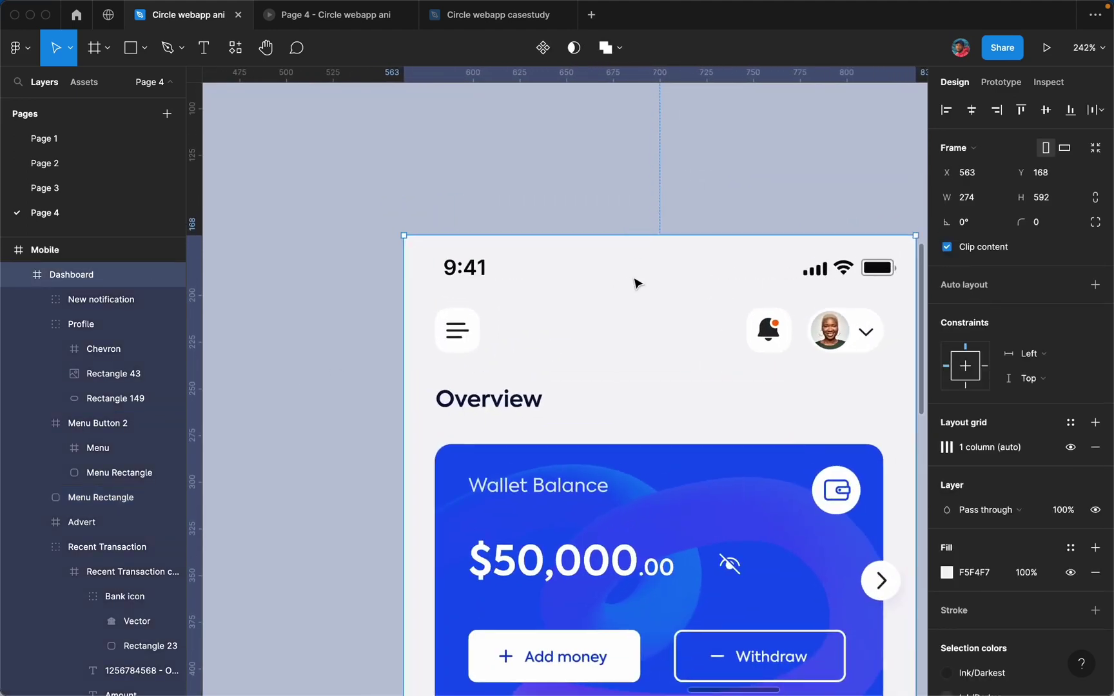
left_click(1044, 223)
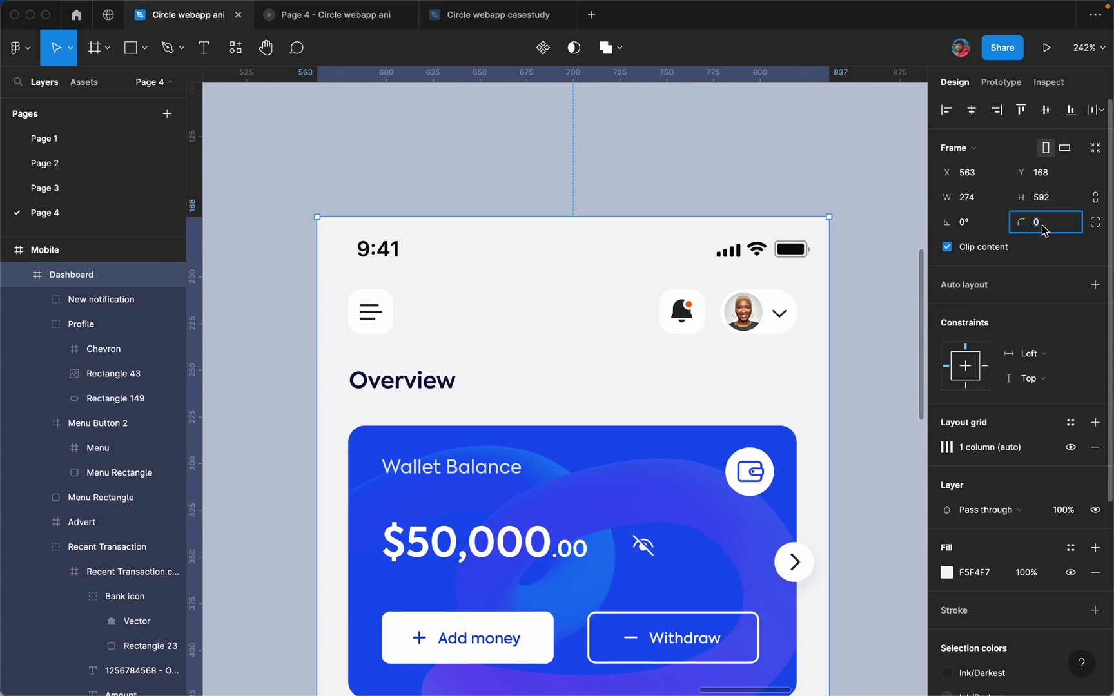
key("Return")
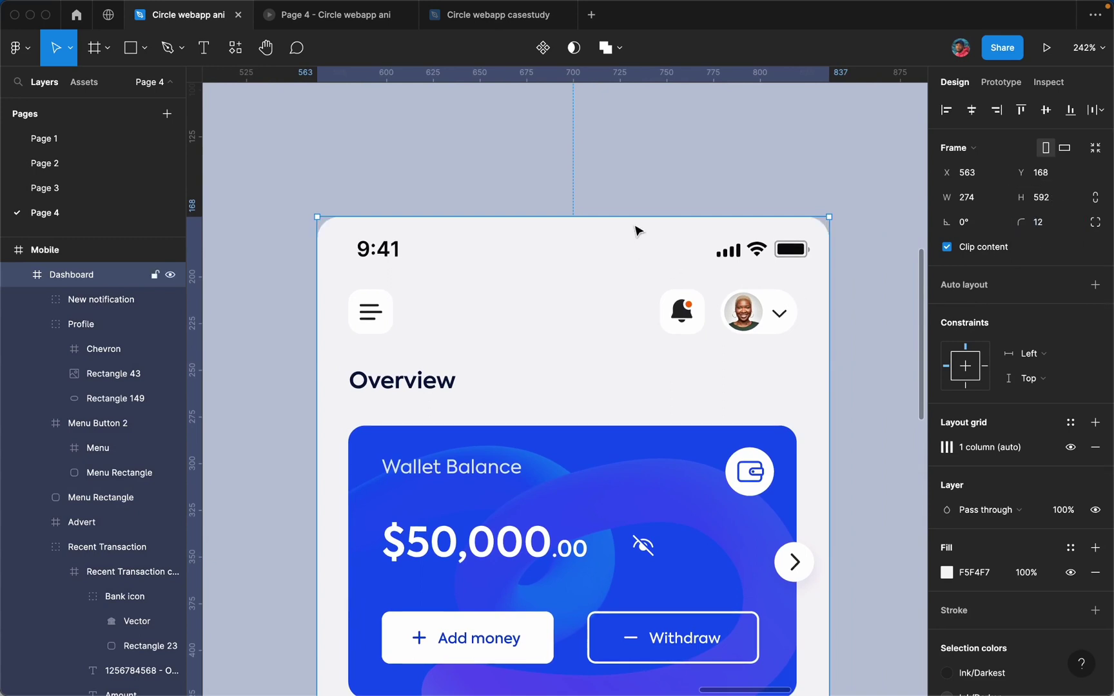
left_click(622, 186)
scroll(624, 186, "down", 5)
scroll(623, 186, "down", 3)
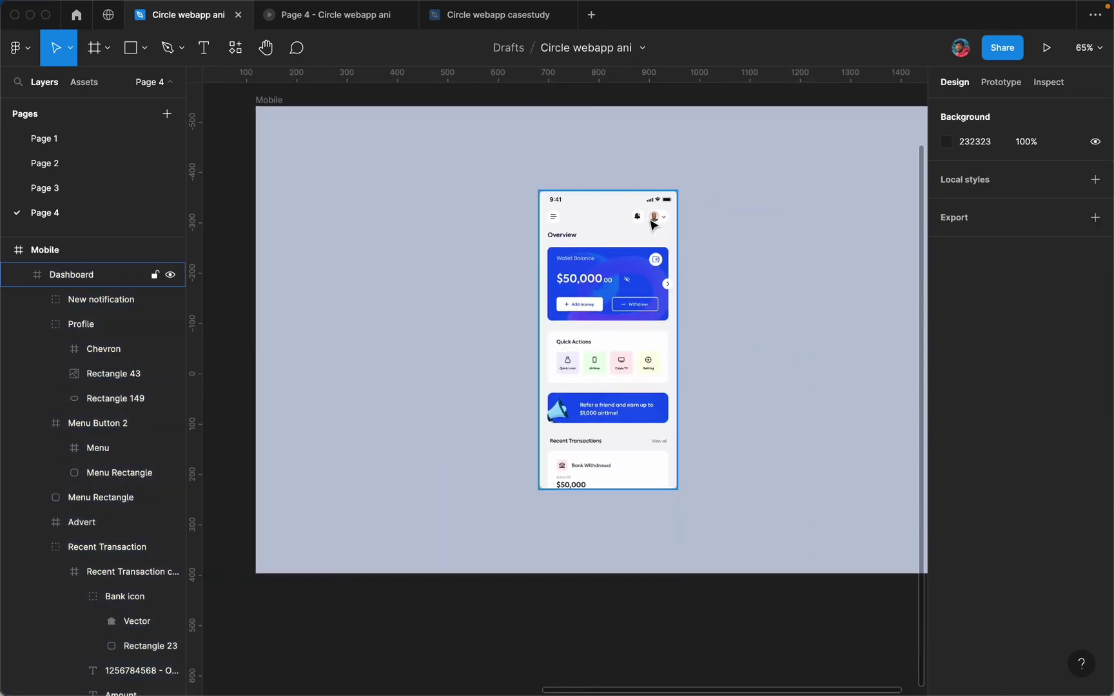
scroll(651, 226, "left", 6)
scroll(652, 224, "down", 3)
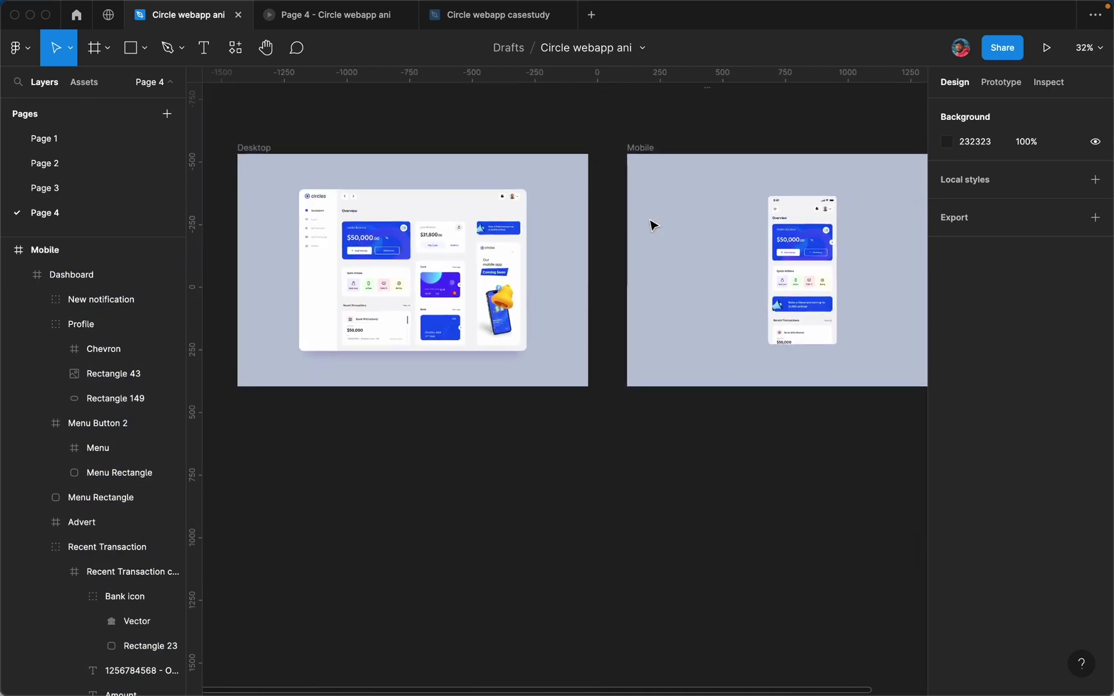
scroll(372, 223, "up", 6)
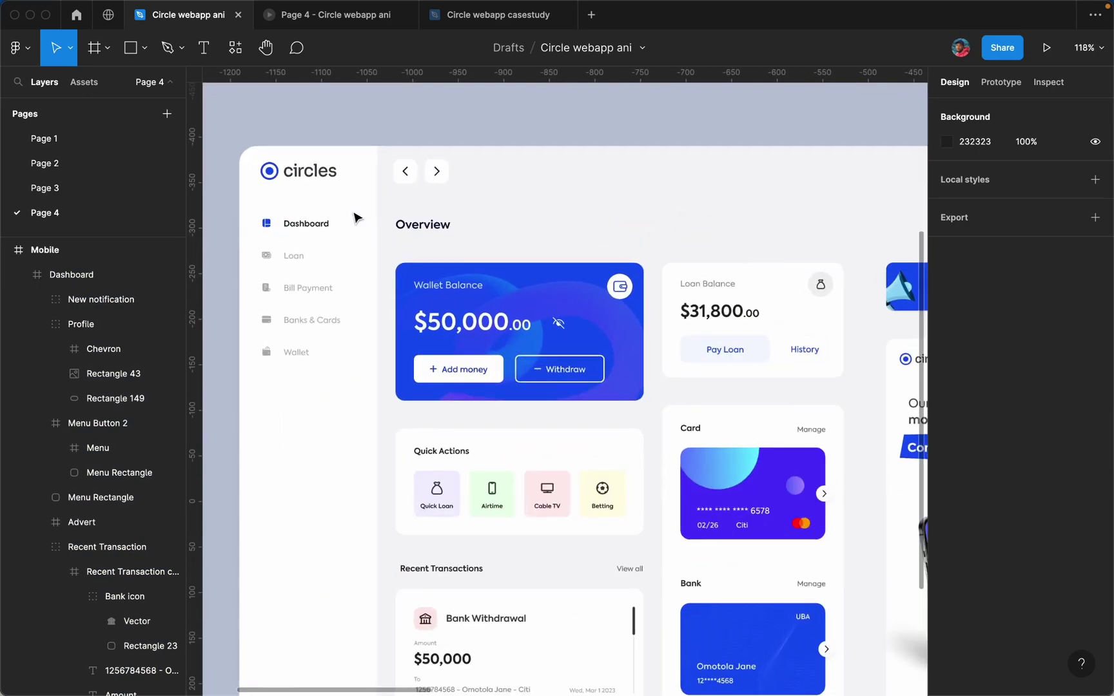
left_click(326, 174)
left_click(326, 175)
left_click(322, 236, "shift")
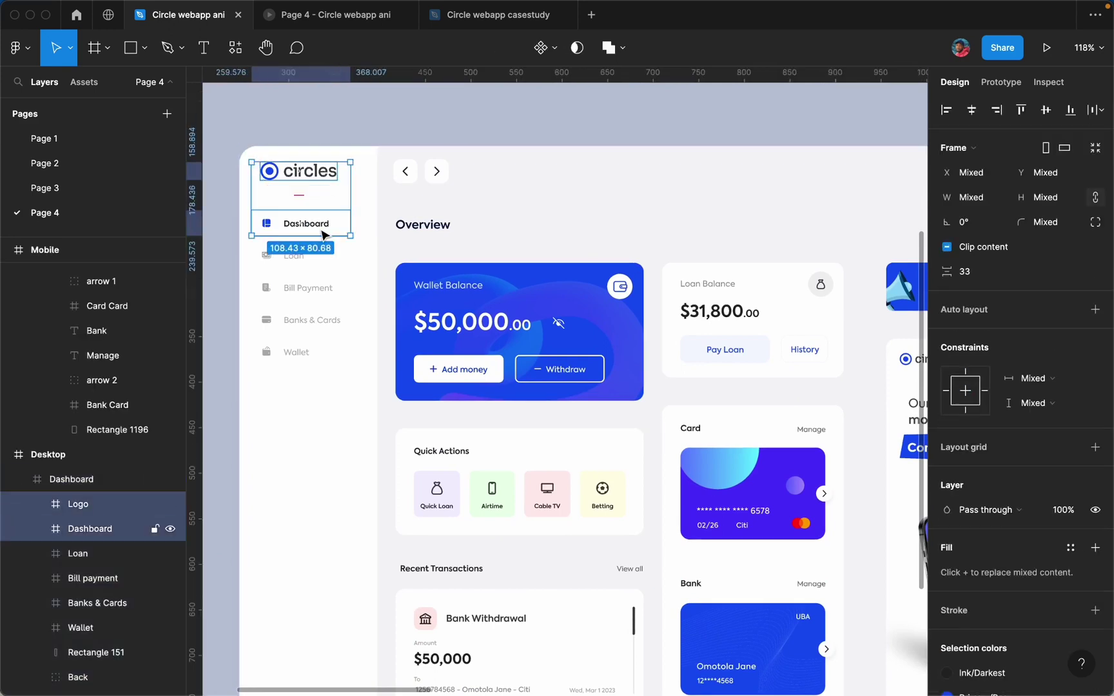
left_click(312, 255, "shift")
left_click(320, 290, "shift")
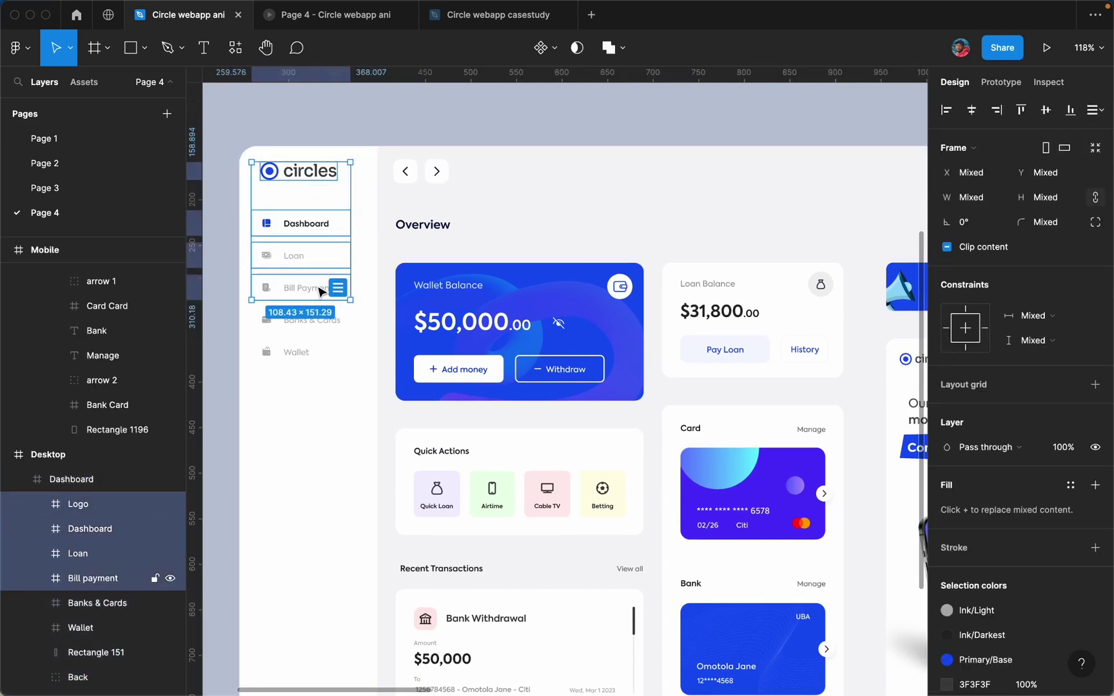
left_click(319, 320, "shift")
left_click(320, 360, "shift")
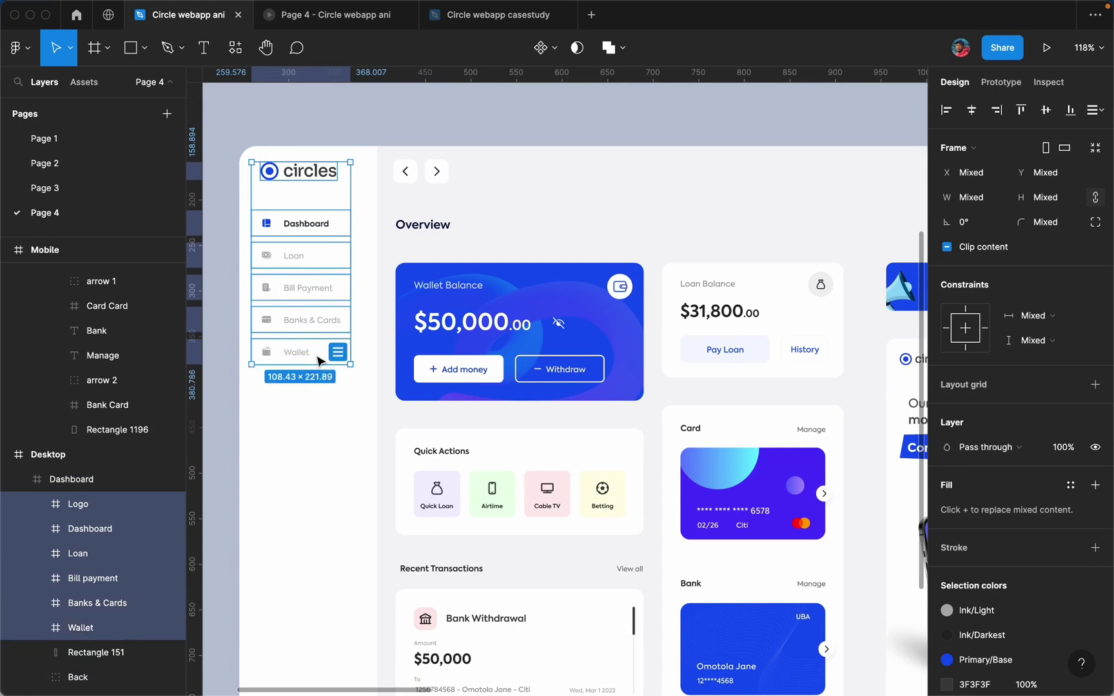
scroll(323, 343, "down", 5, "ctrl")
scroll(326, 348, "right", 10)
scroll(405, 316, "up", 1, "ctrl")
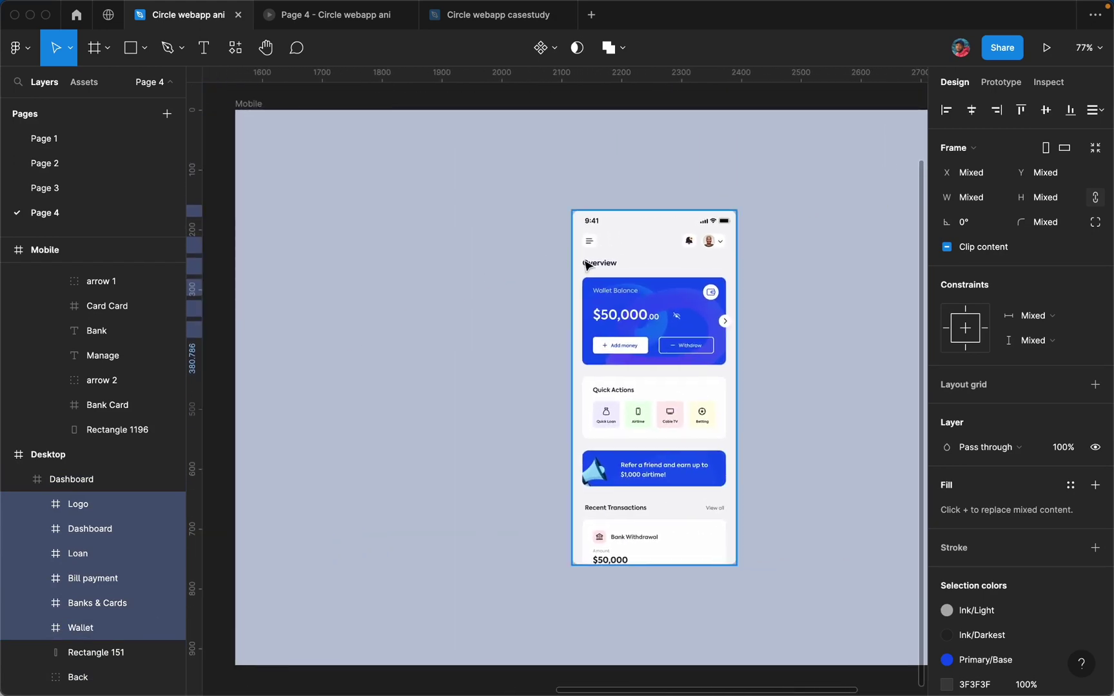
left_click(617, 252)
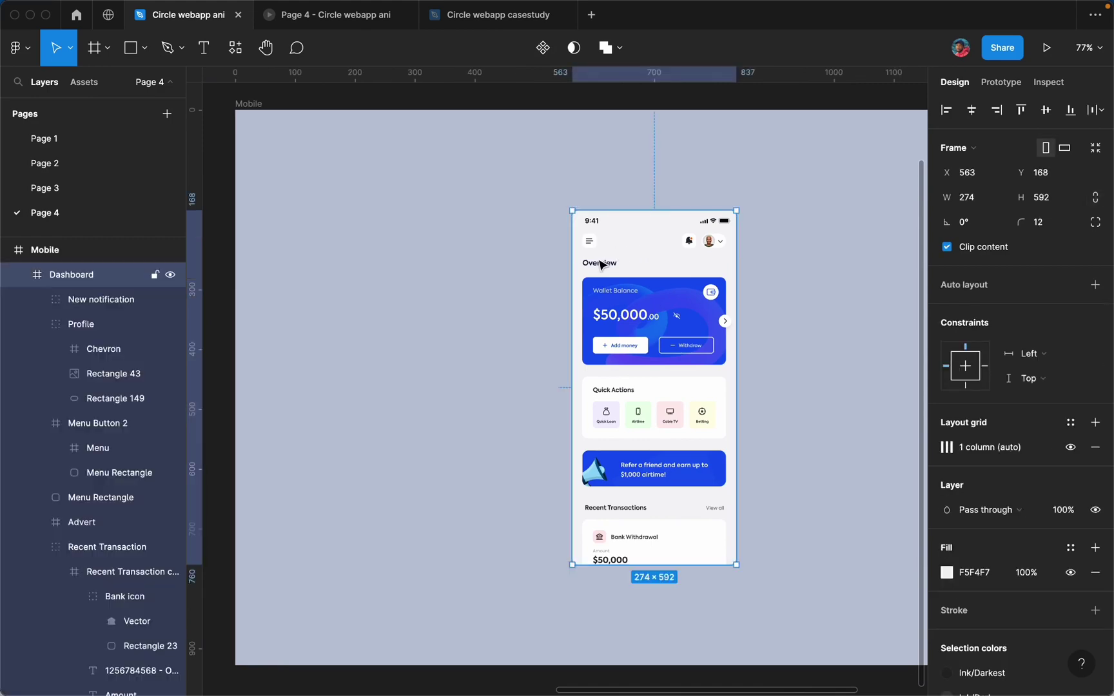
Step: Copy the Logo, Dashboard, Loan, Bill payment, Banks & Cards, Wallet, Back and forward layers from the desktop dashboard
scroll(599, 261, "left", 10)
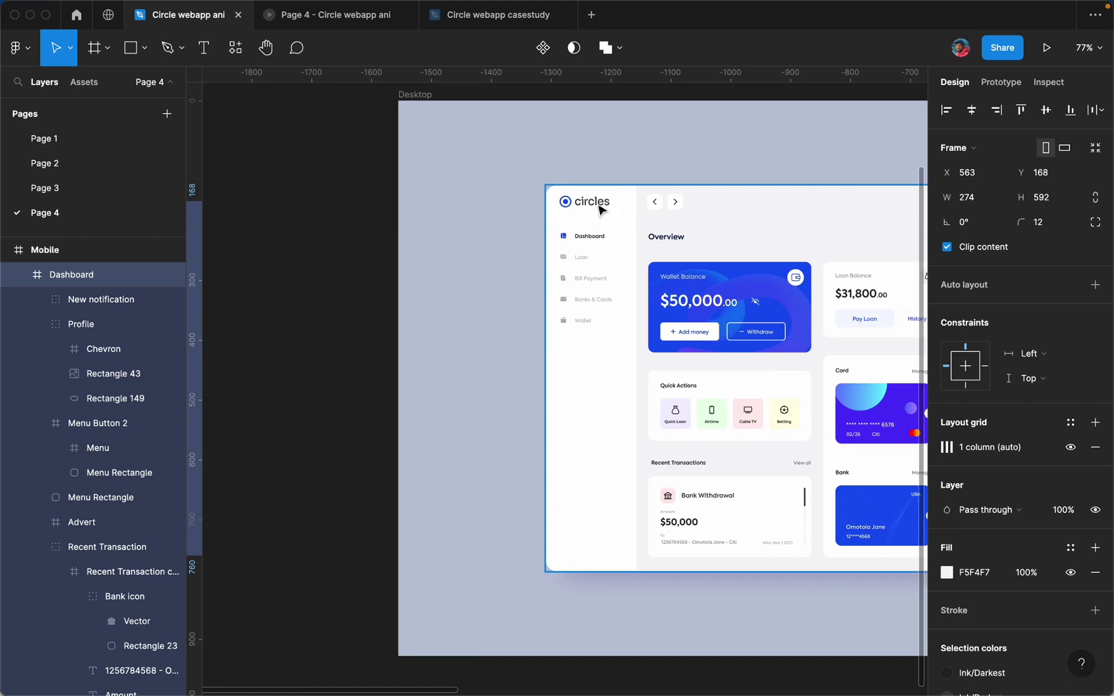
left_click(599, 208)
left_click(596, 237, "shift")
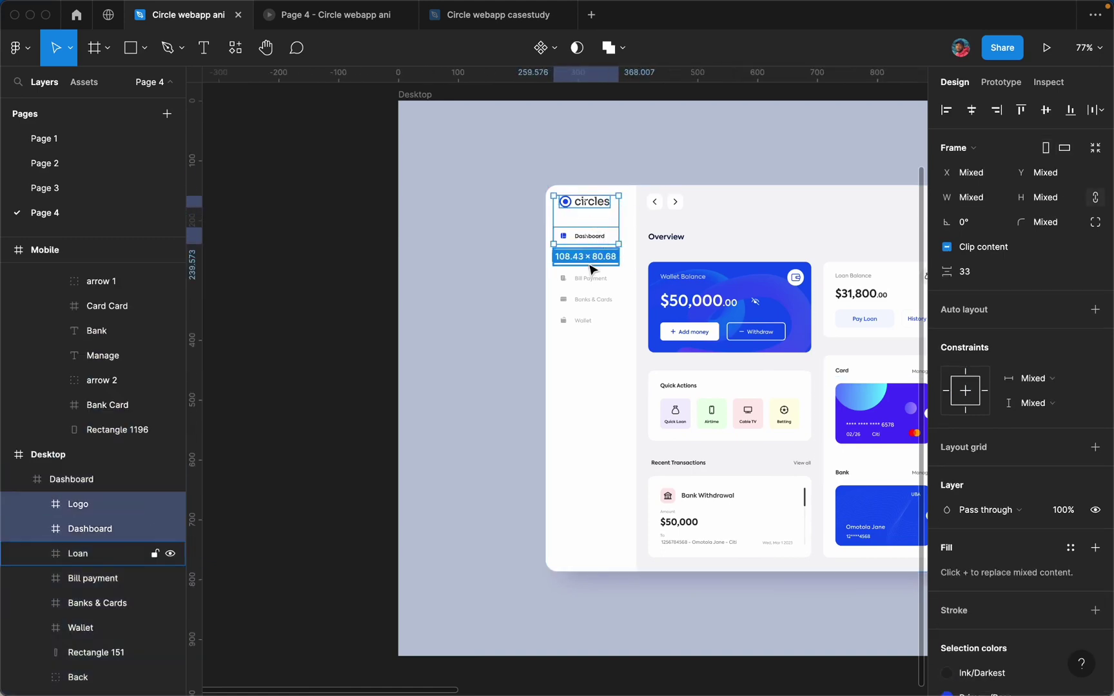
left_click(588, 257, "shift")
left_click(587, 278, "shift")
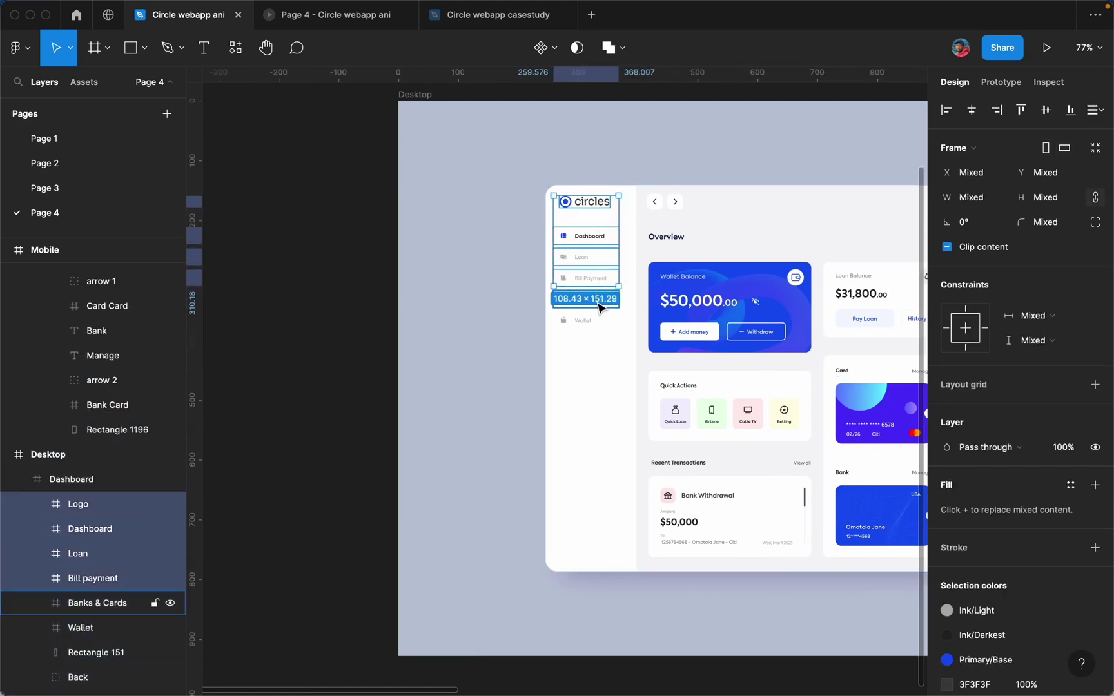
left_click(591, 322, "shift")
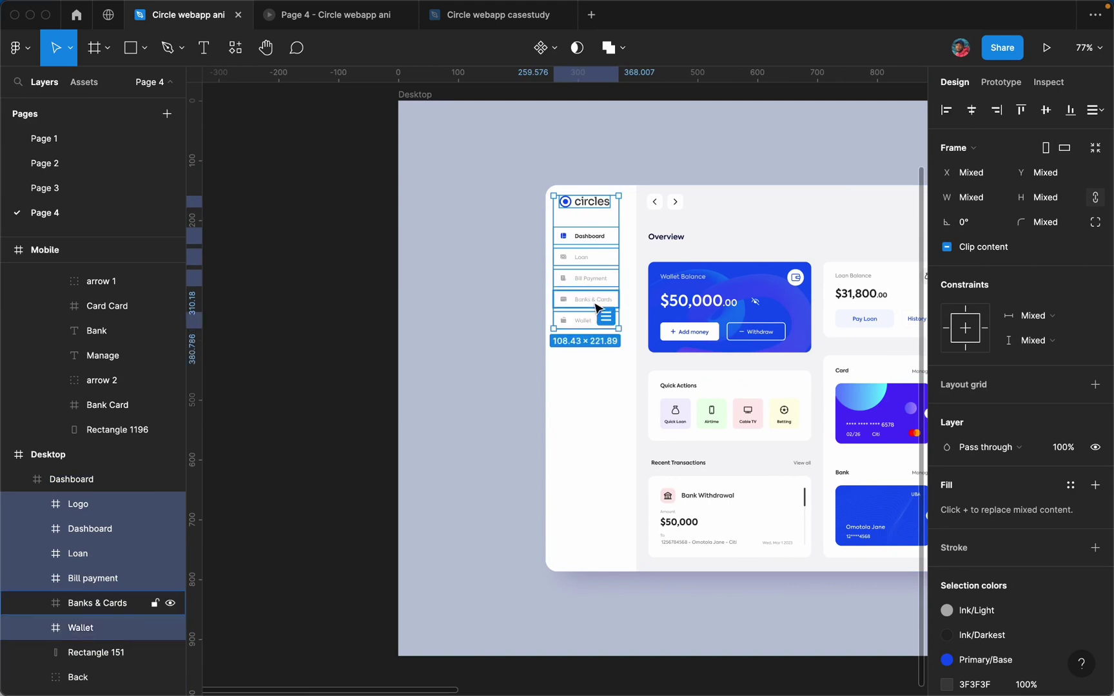
left_click(593, 300, "shift")
left_click(655, 204, "shift")
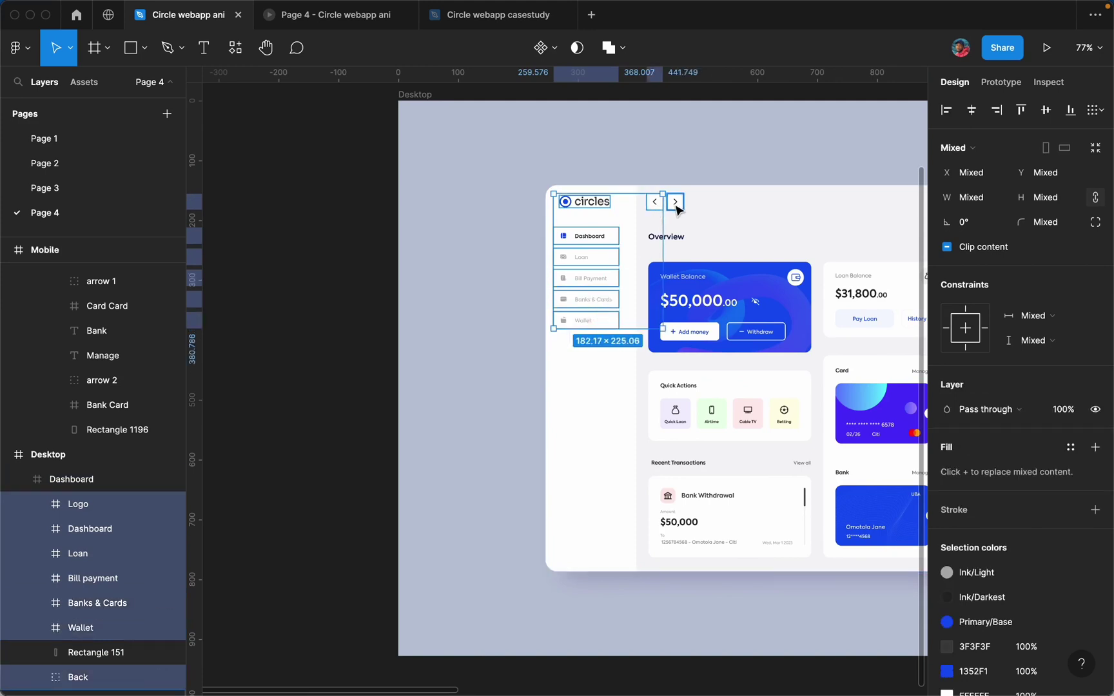
left_click(675, 203, "shift")
scroll(677, 210, "right", 3)
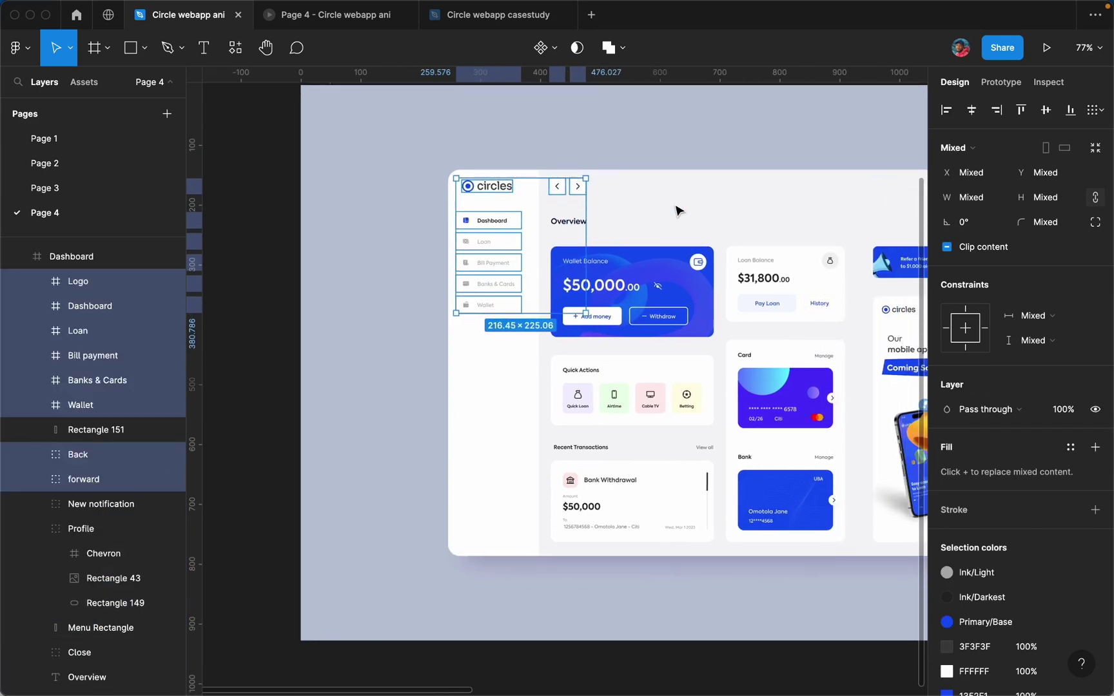
Step: Paste the copied logo, sidebar items and arrow buttons into the Mobile frame
scroll(677, 206, "right", 15)
left_click(681, 193)
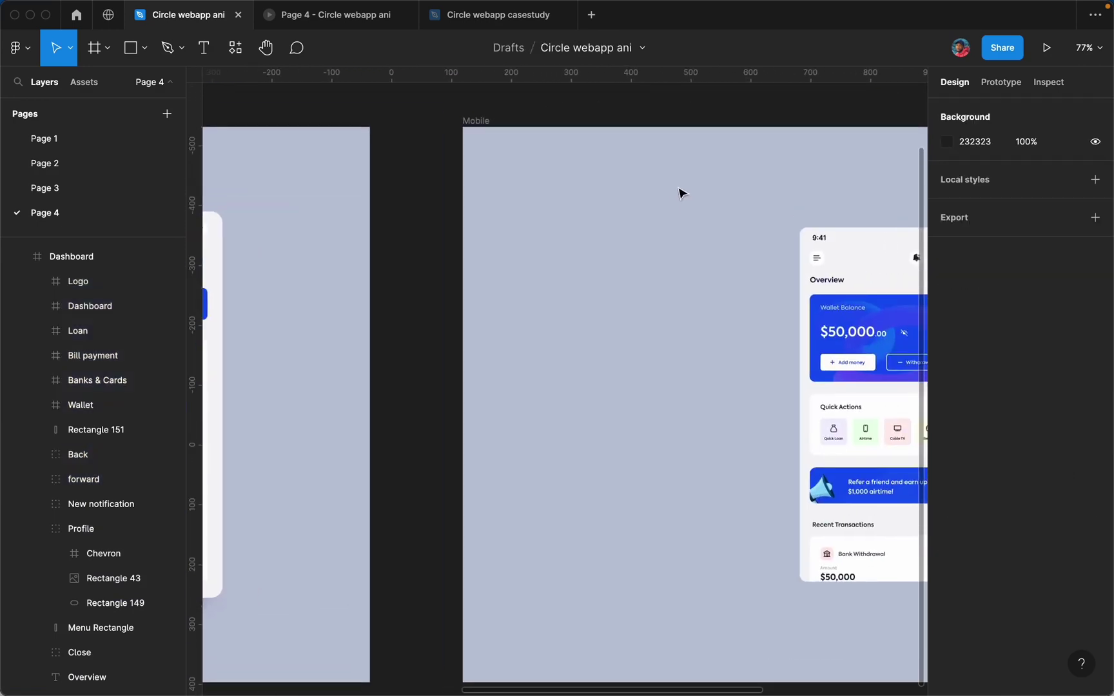
left_click(476, 121)
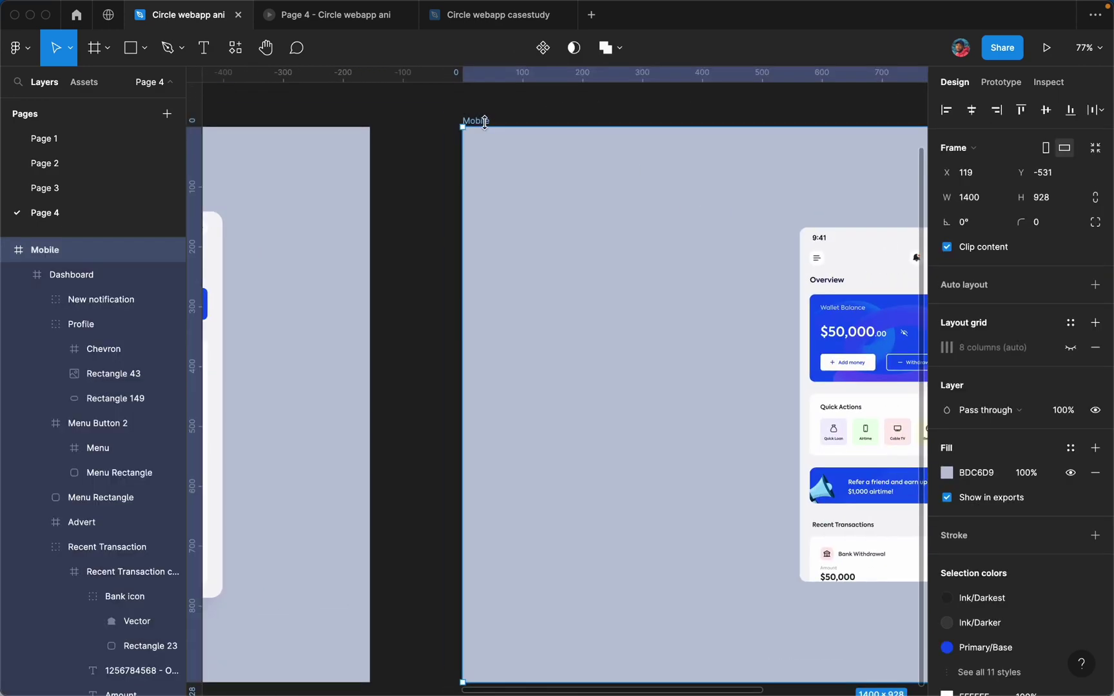
key("super+v")
scroll(735, 268, "down", 3)
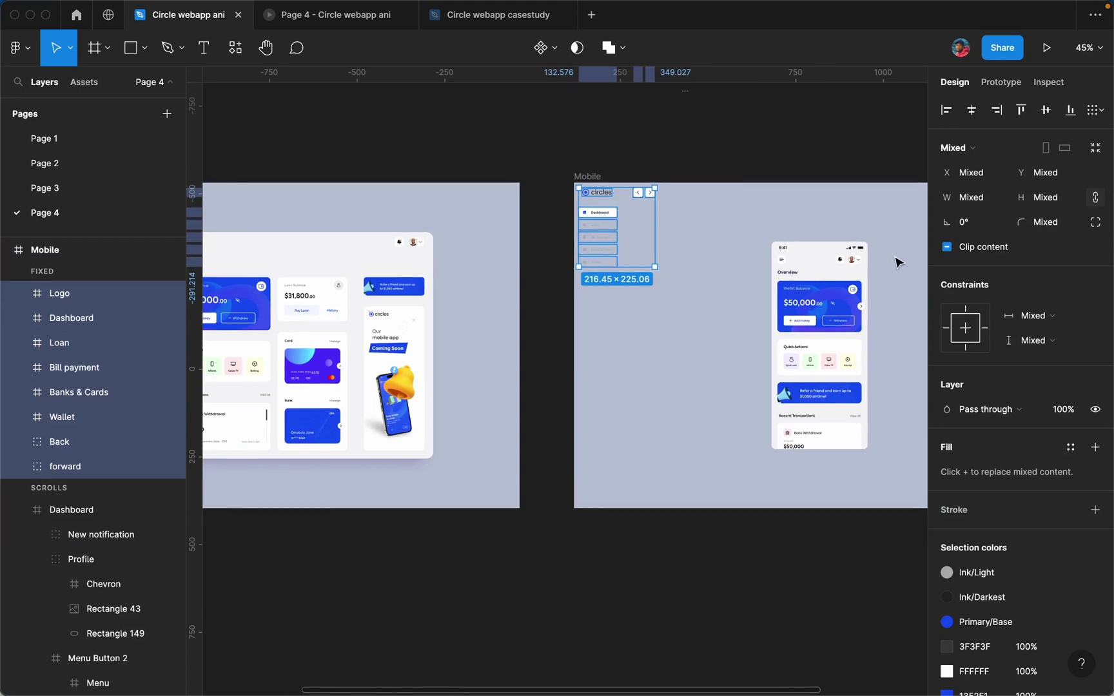
Step: Move the pasted logo, sidebar items and arrow buttons into the mobile Dashboard frame, above New notification in the layer order
scroll(900, 256, "up", 5)
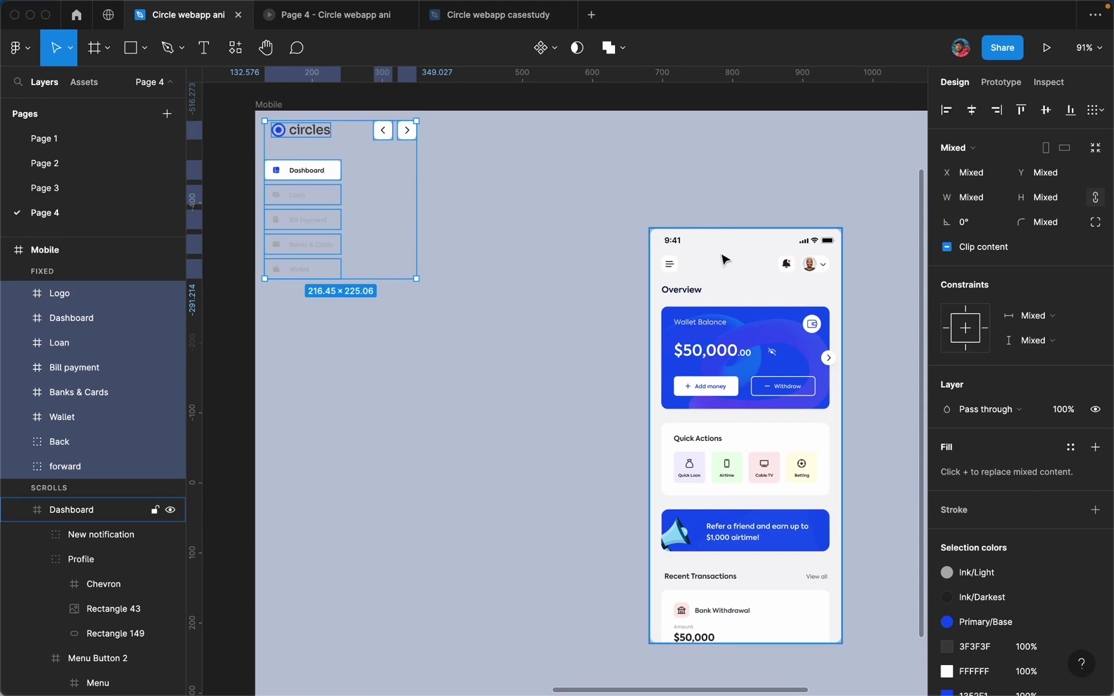
left_click(722, 258)
scroll(353, 222, "up", 2)
scroll(353, 221, "left", 1)
left_click(301, 159)
left_click(780, 312)
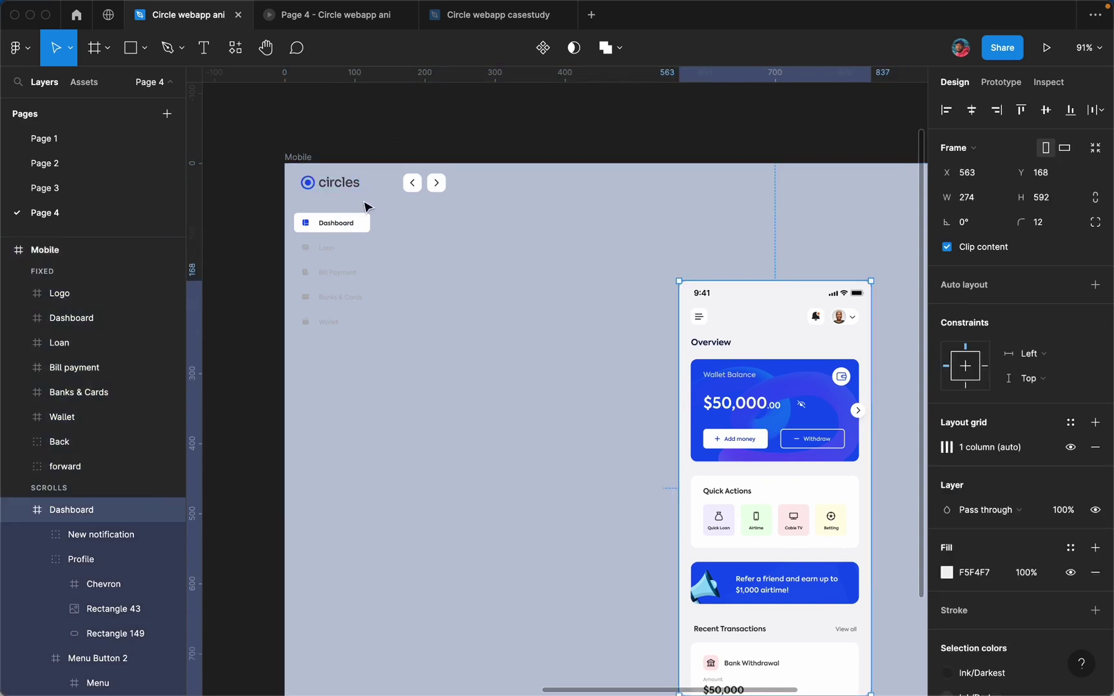
left_click(341, 187)
left_click(540, 372)
left_click_drag(540, 372, 291, 170)
scroll(141, 427, "down", 1)
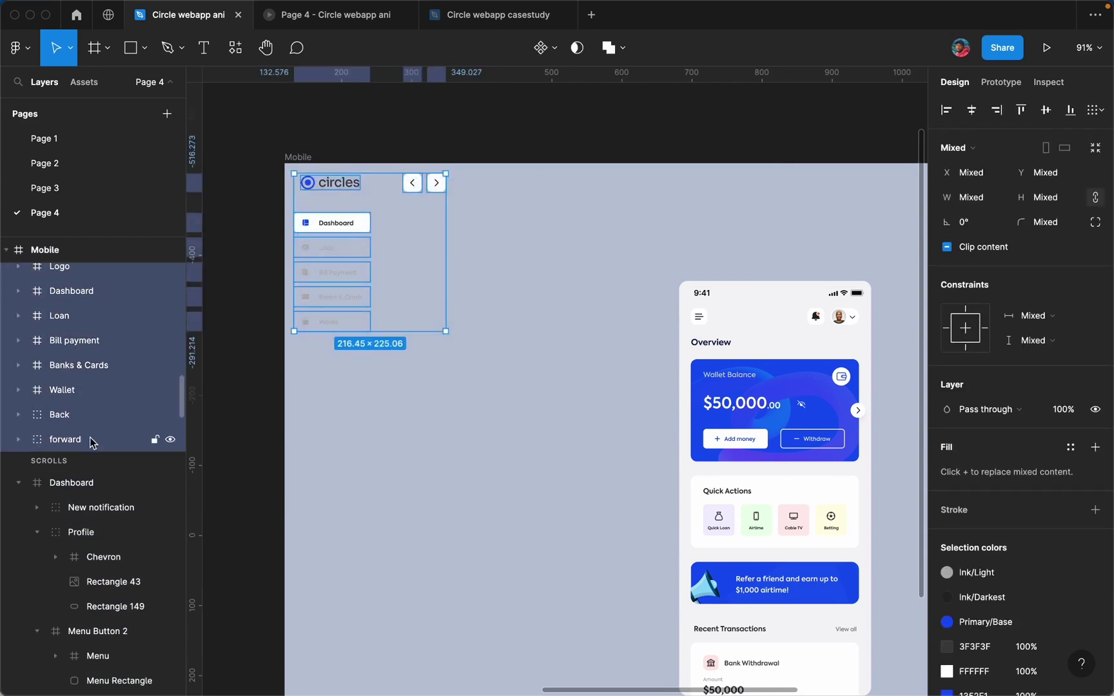
left_click_drag(92, 441, 89, 495)
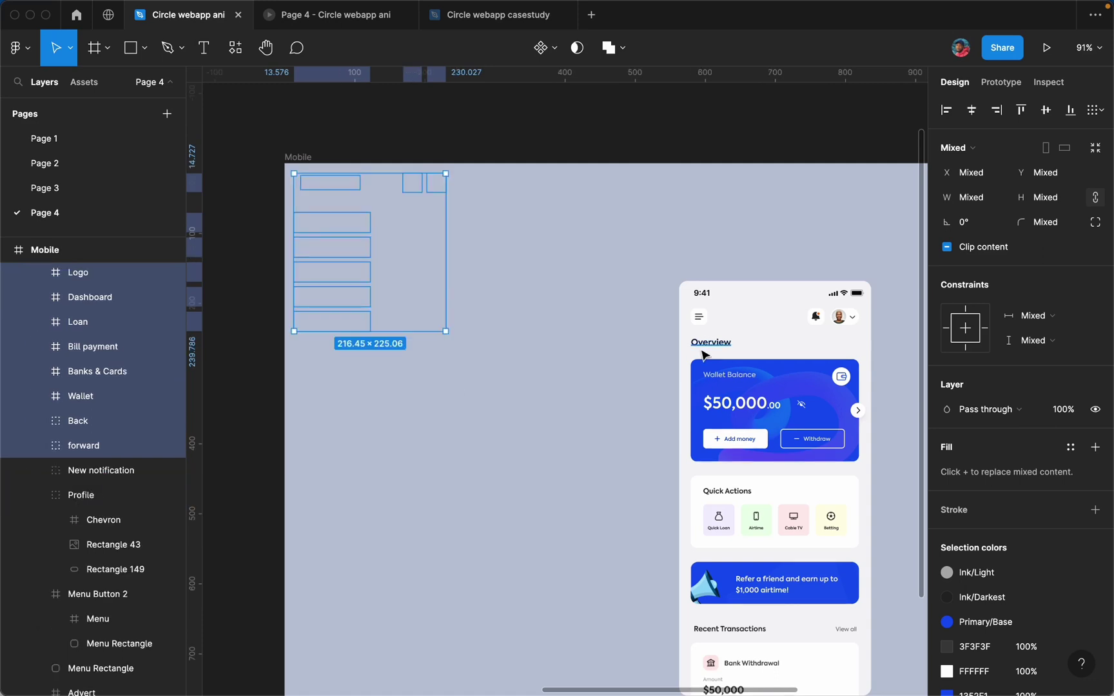
Step: Turn off content clipping on the mobile Dashboard frame
left_click(742, 314)
scroll(670, 288, "down", 3)
scroll(670, 288, "right", 3)
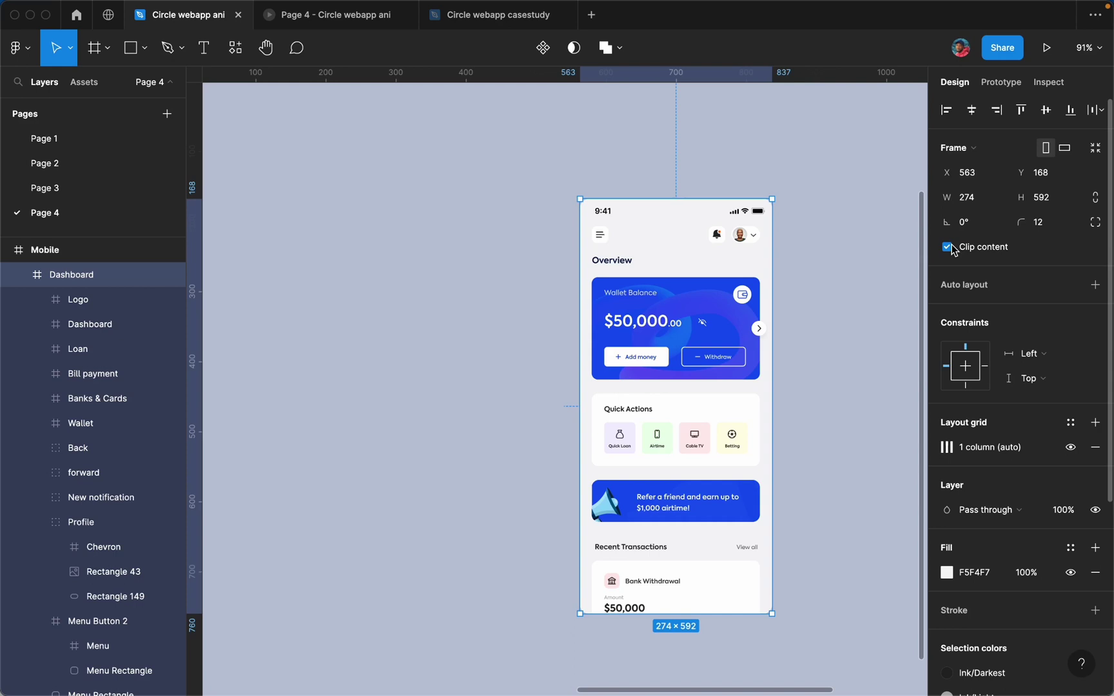
left_click(947, 248)
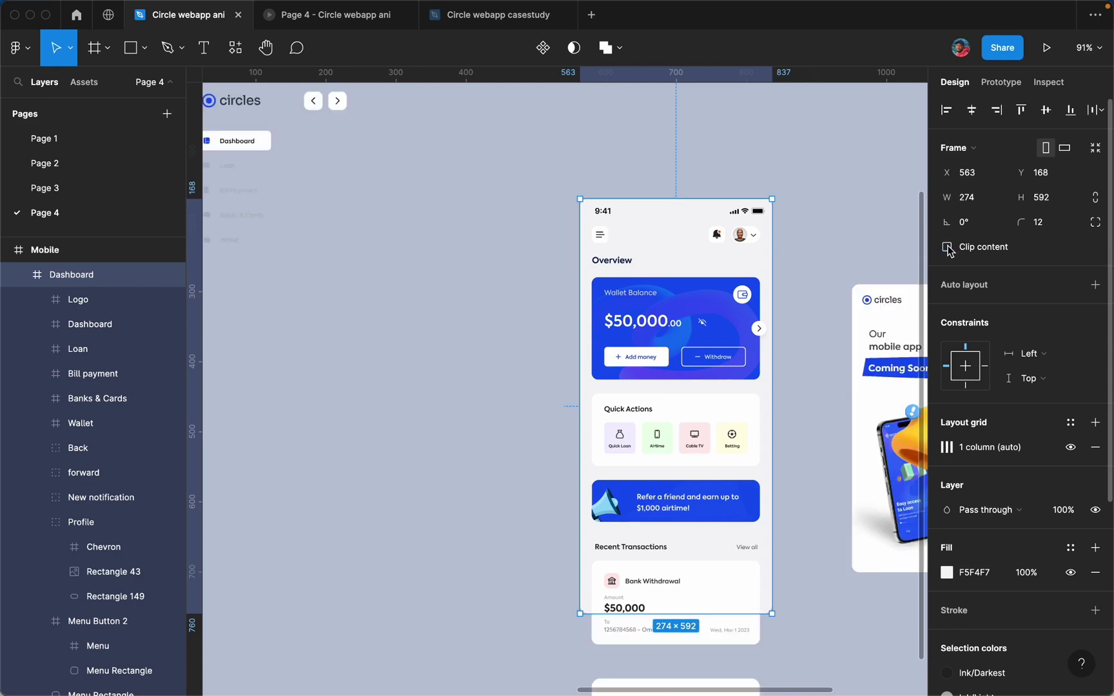
scroll(559, 246, "down", 3)
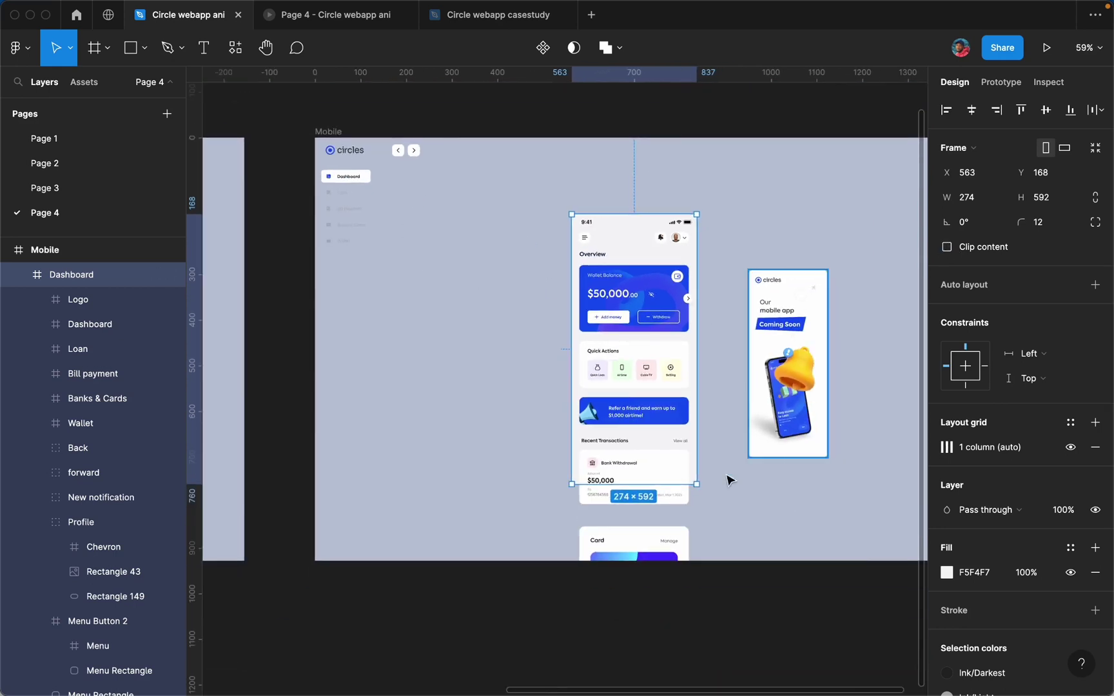
Step: Turn content clipping back on for the mobile Dashboard frame
left_click(727, 228)
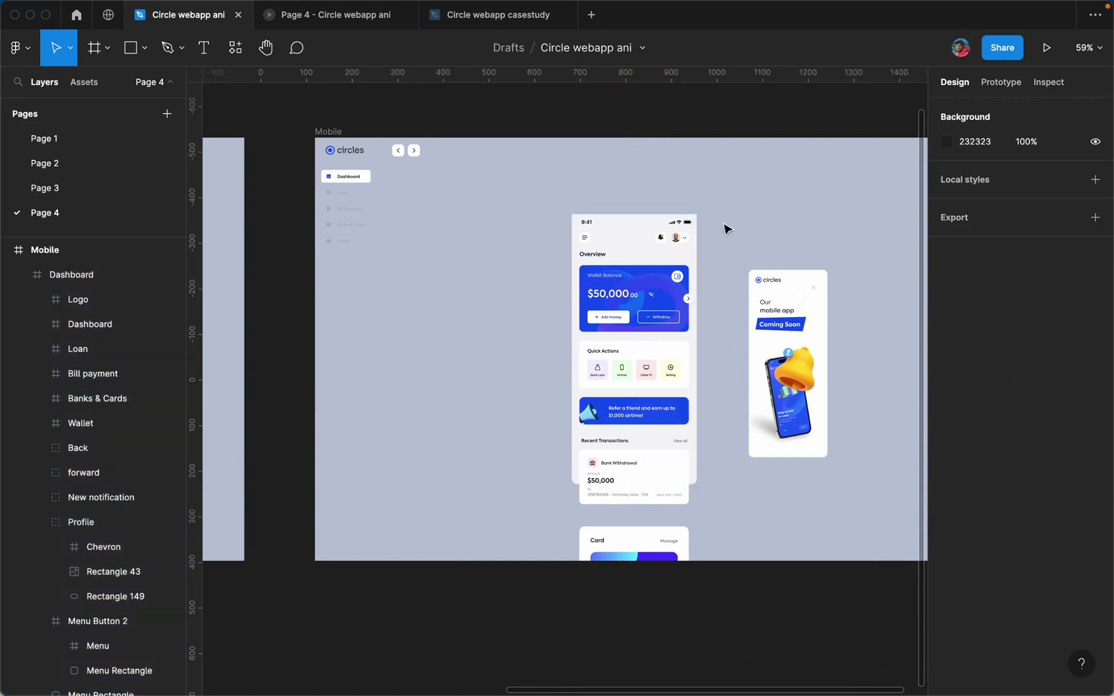
left_click(641, 227)
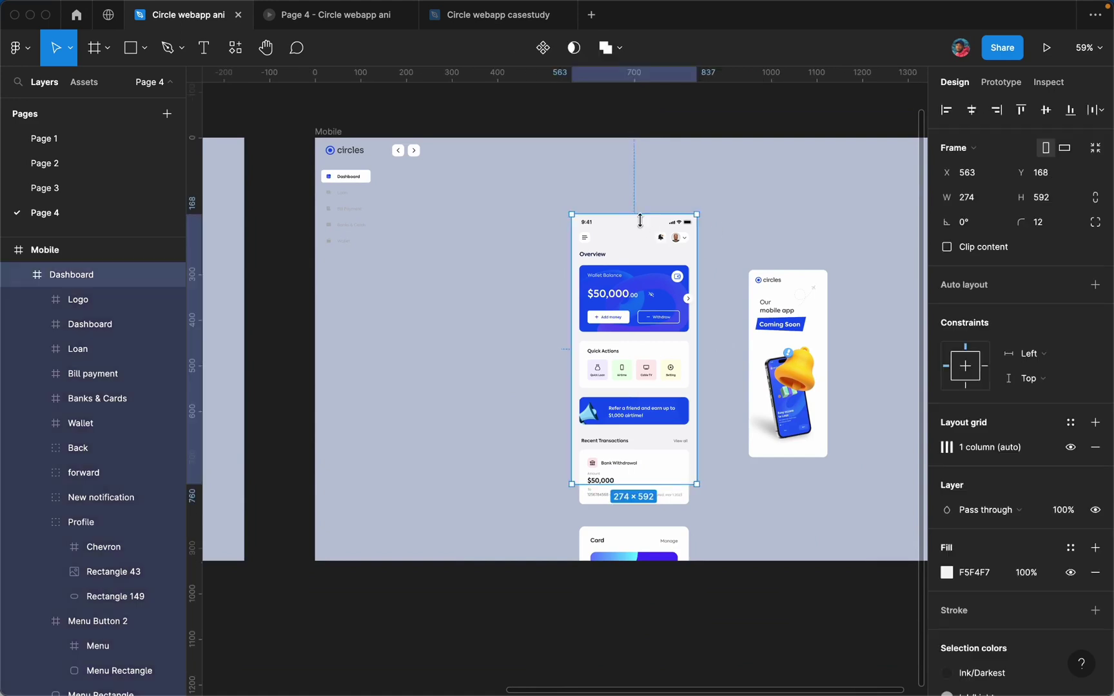
left_click(947, 246)
left_click(833, 224)
scroll(833, 224, "down", 3)
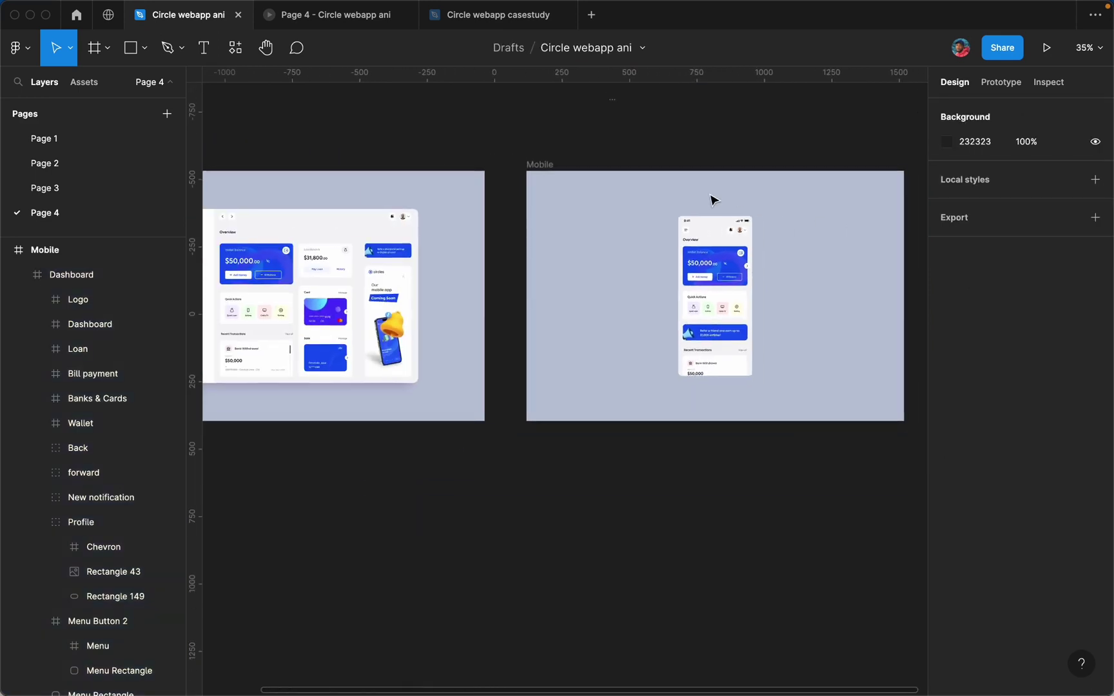
Step: Copy the Top nav status bar from the mobile dashboard and paste it into the desktop Dashboard frame
scroll(714, 200, "up", 5)
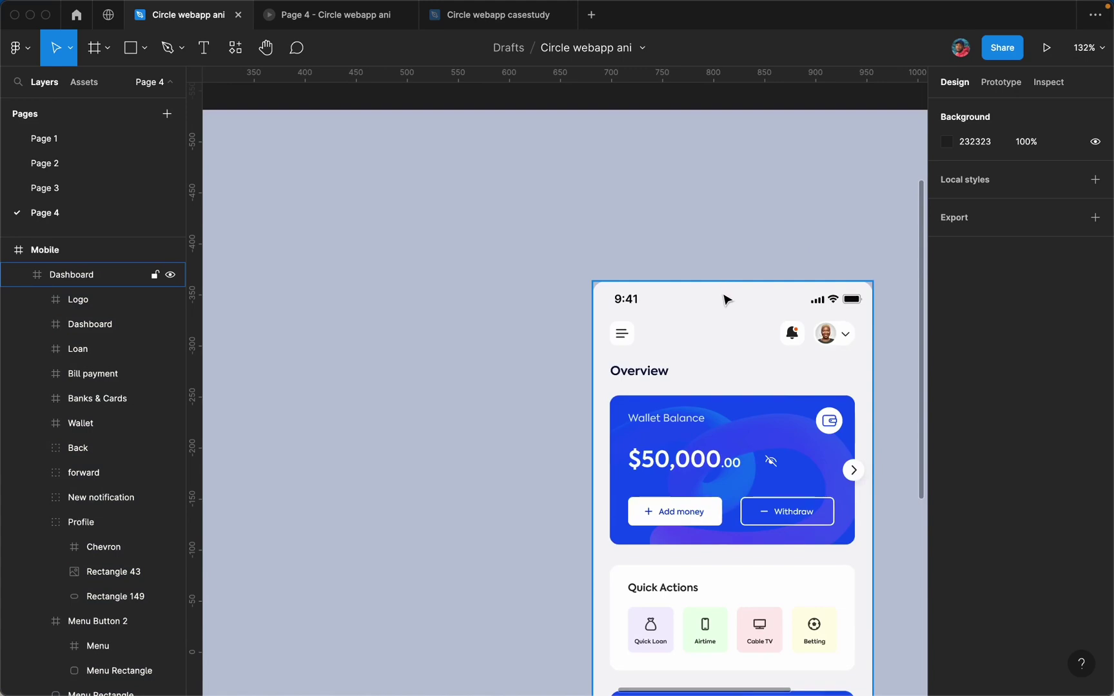
left_click(727, 299)
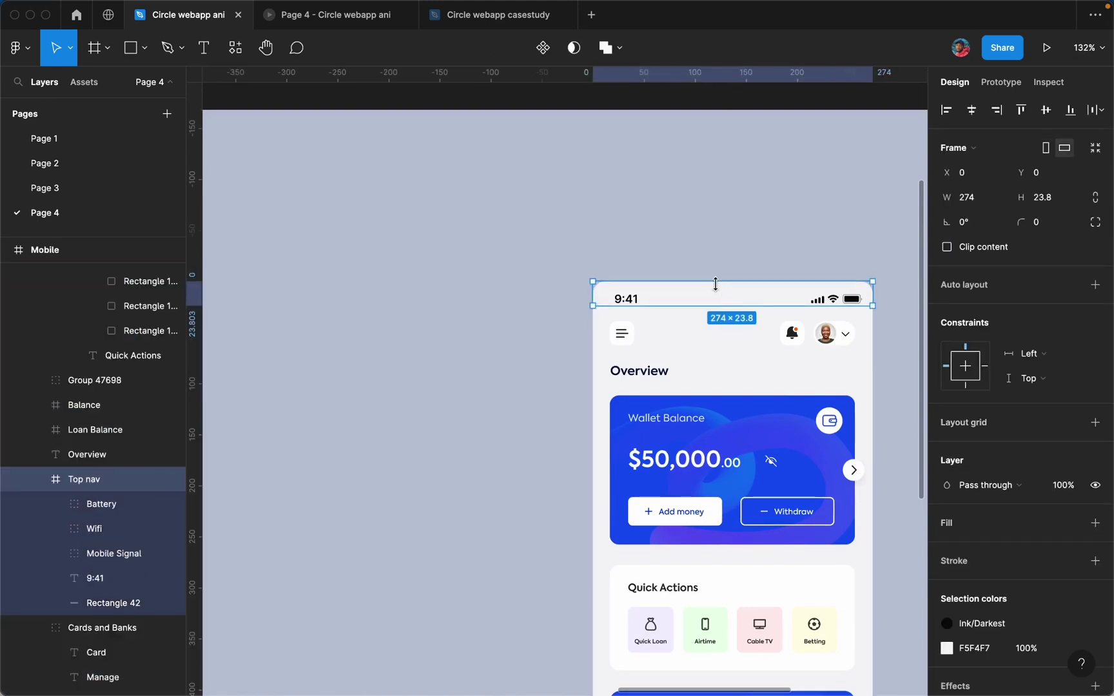
scroll(748, 370, "right", 10)
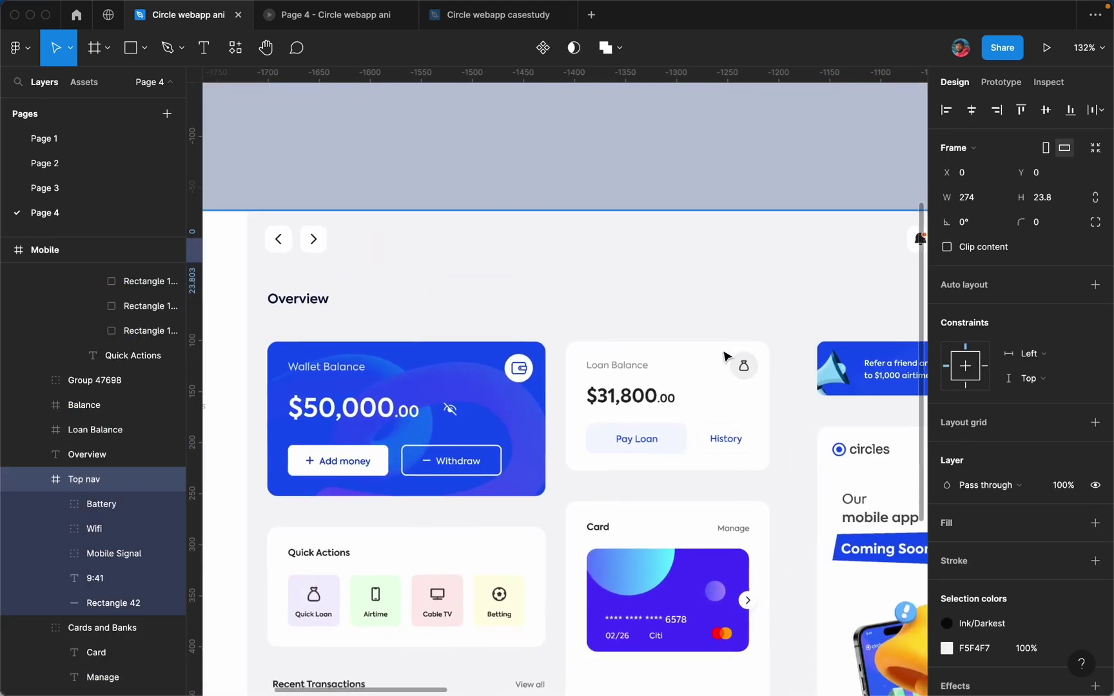
left_click(647, 276)
scroll(647, 276, "right", 15)
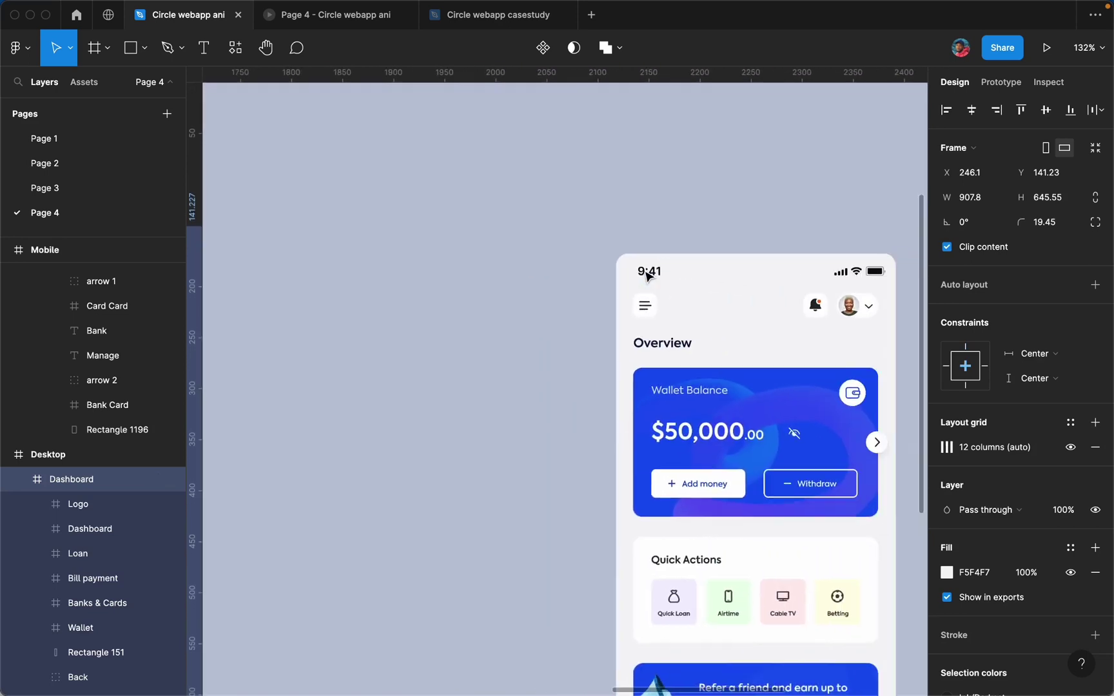
left_click(656, 276)
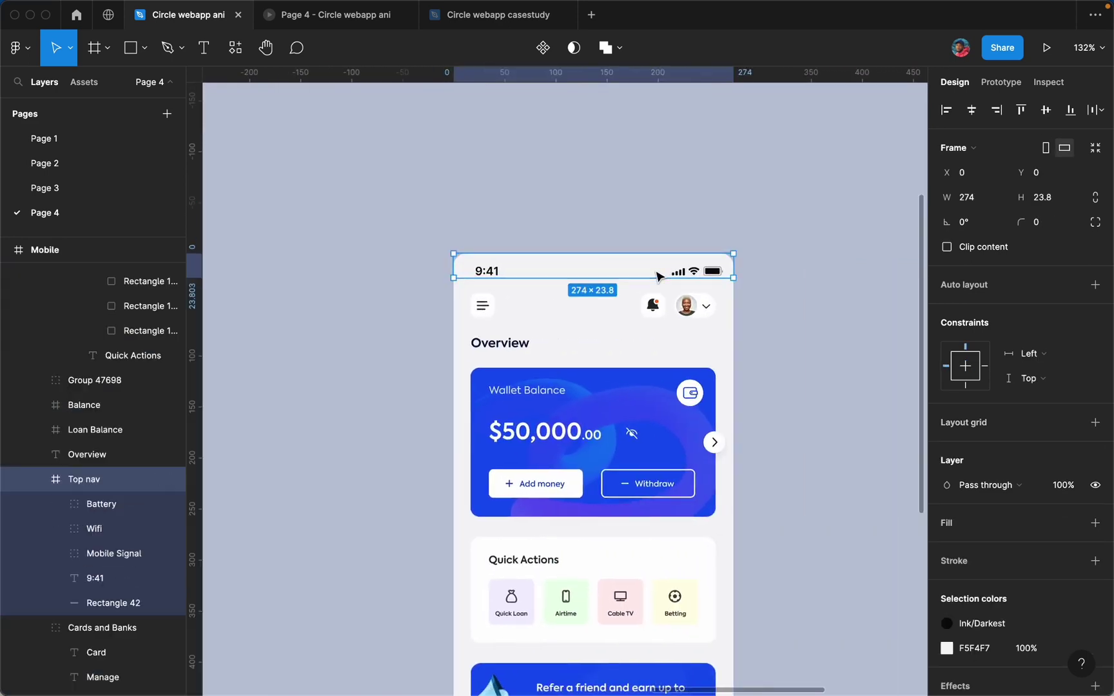
scroll(656, 276, "down", 5)
scroll(656, 276, "down", 5)
scroll(582, 287, "left", 3)
left_click(451, 287)
double_click(461, 250)
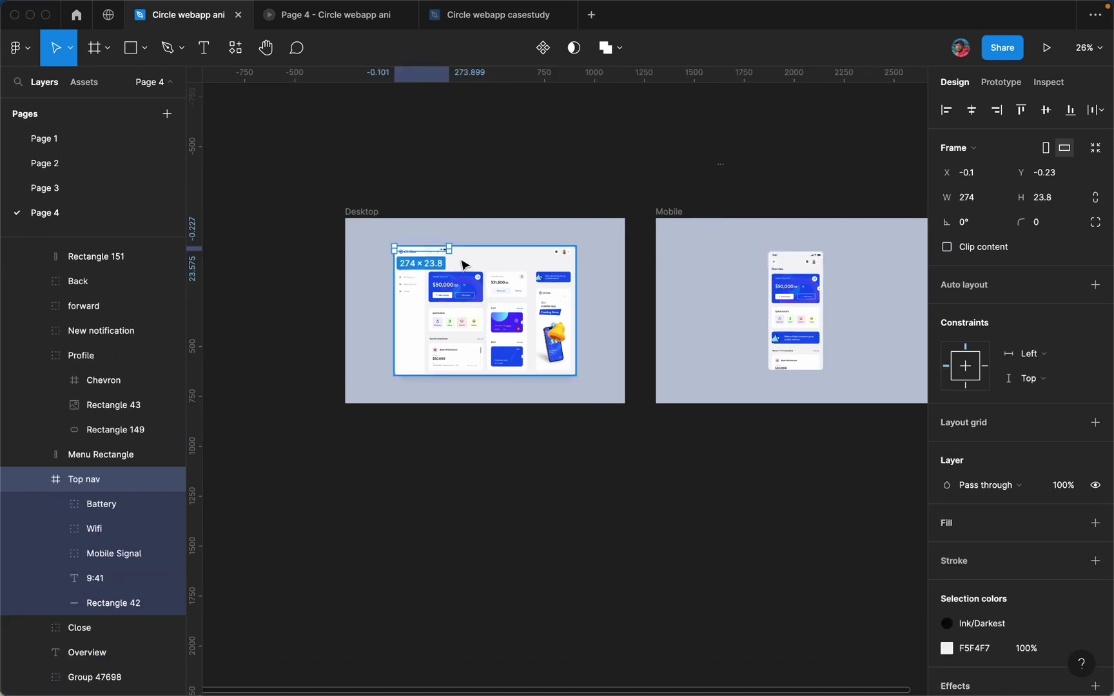
Step: Move the pasted Top nav out of sight above the desktop Dashboard frame's upper edge, at X 308.97, Y -29.11
scroll(462, 257, "up", 7)
left_click_drag(420, 236, 584, 230)
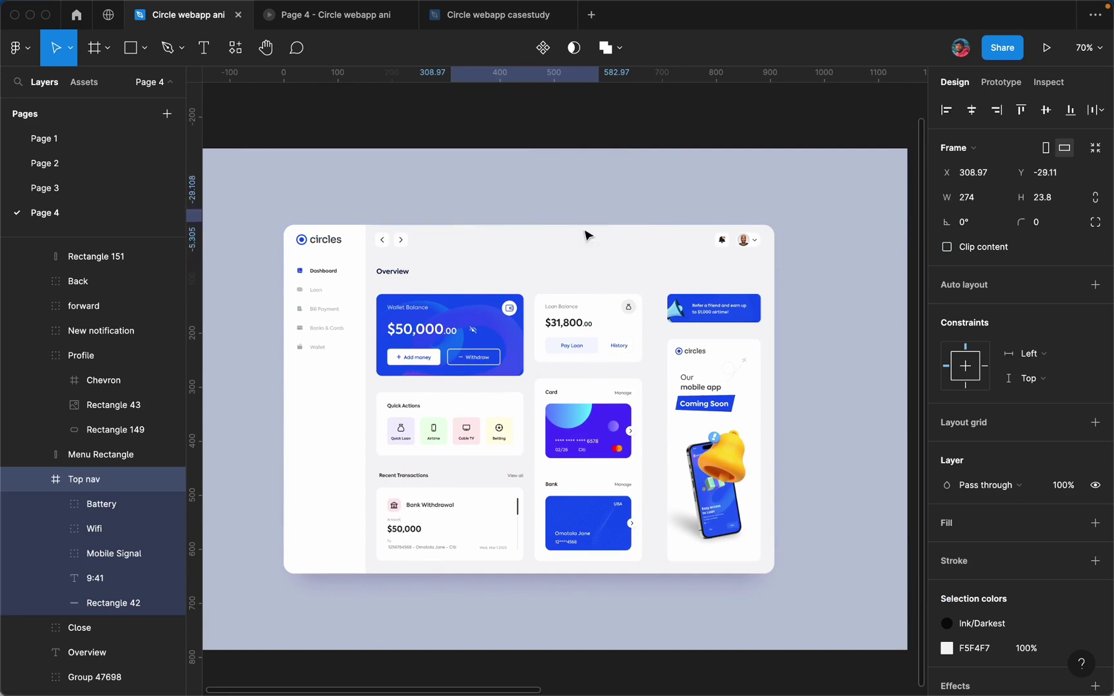
scroll(587, 230, "down", 3)
left_click(655, 143)
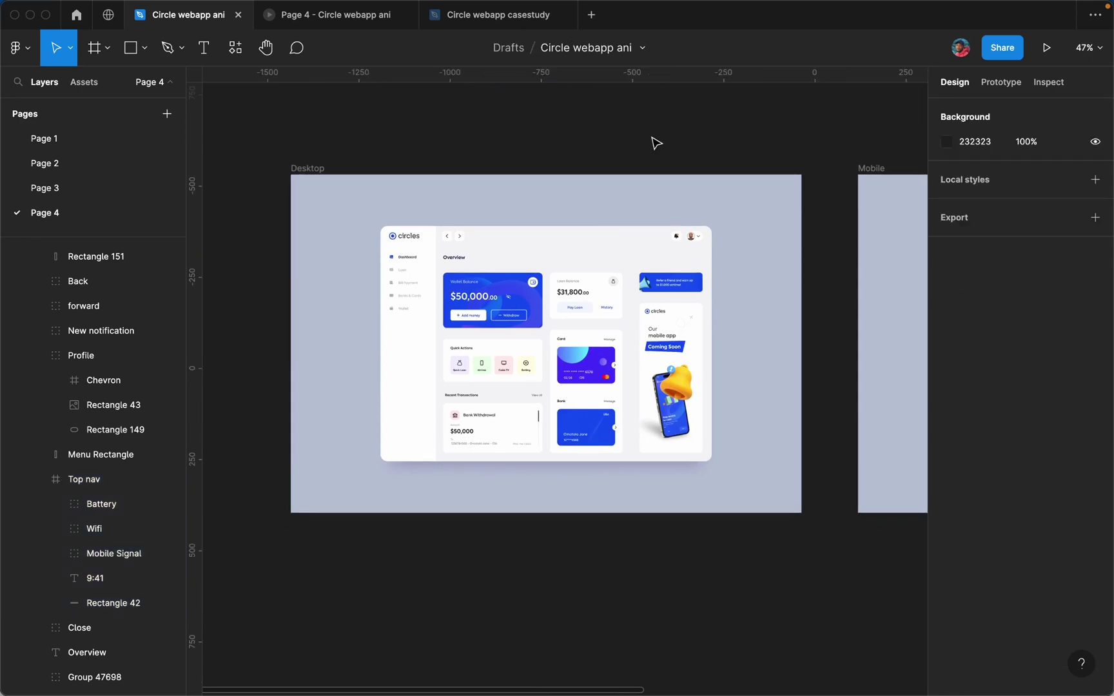
Step: Copy the round arrow group from the mobile Wallet Balance card and paste it into the desktop Dashboard frame
scroll(644, 245, "down", 5)
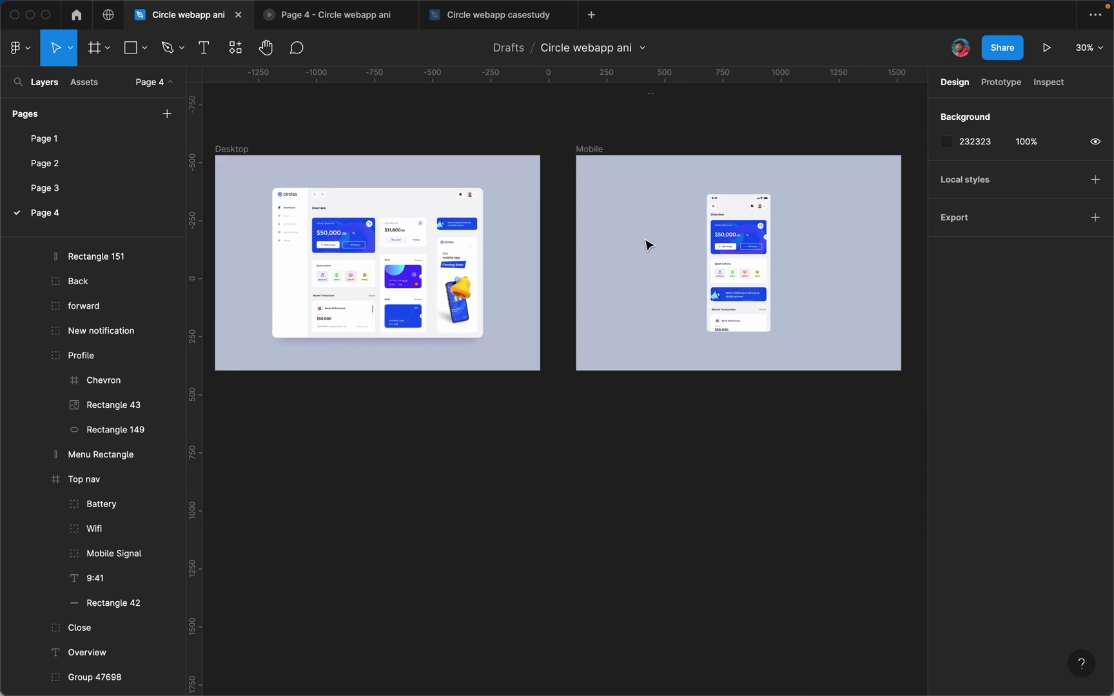
scroll(648, 245, "up", 10)
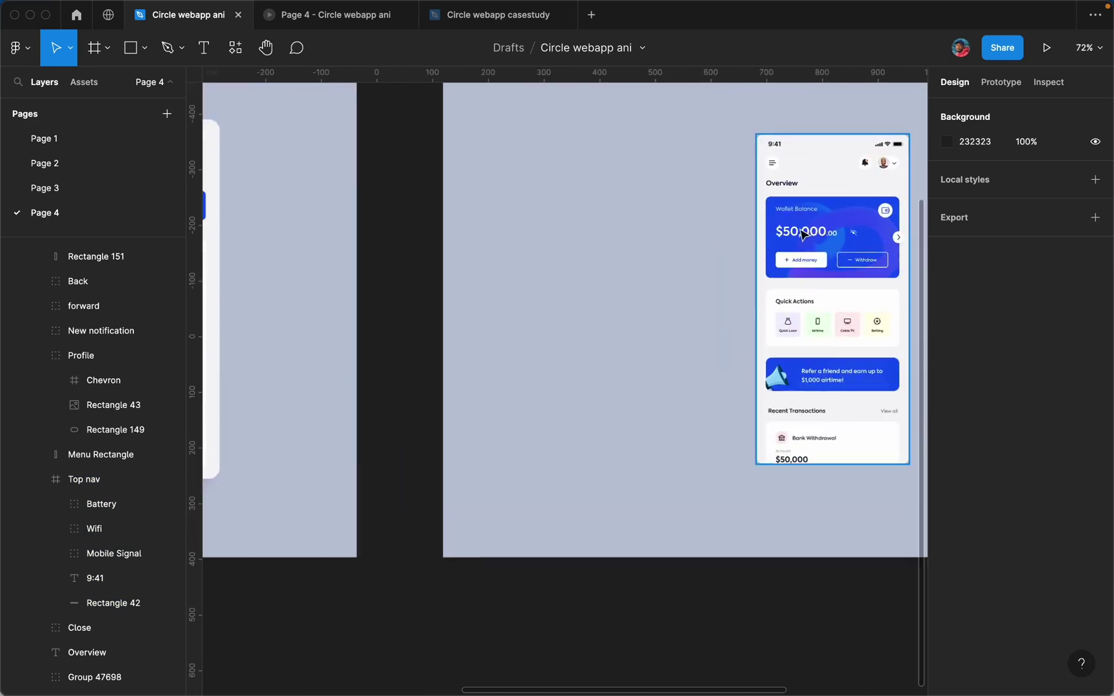
scroll(731, 224, "up", 10)
left_click(762, 233)
scroll(764, 234, "down", 15)
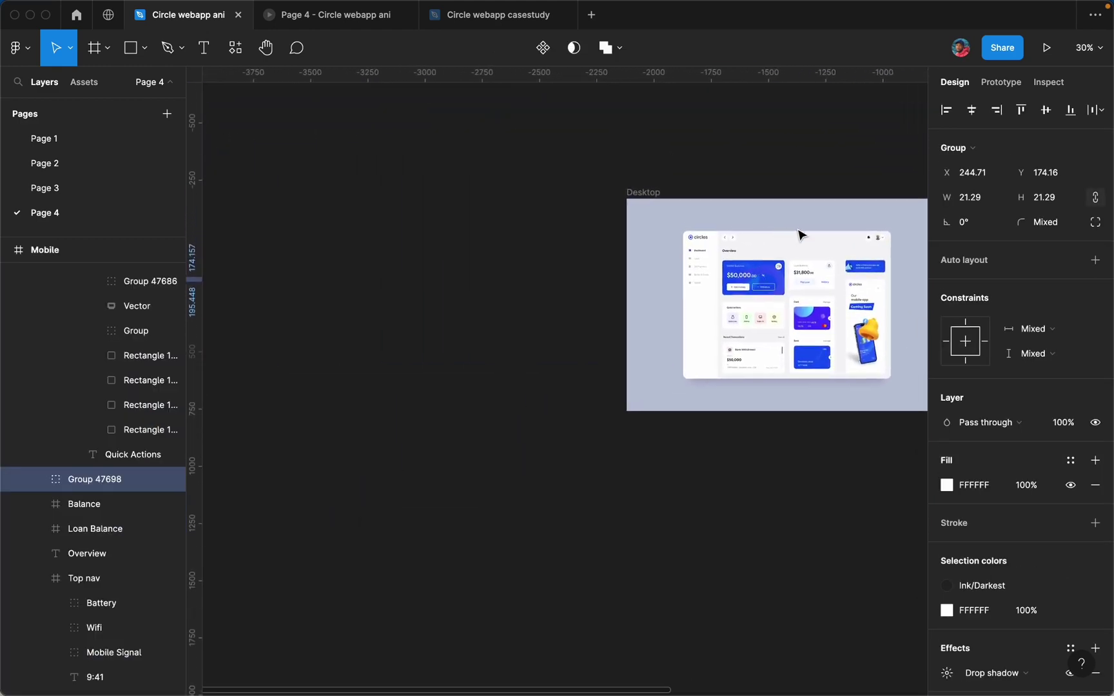
scroll(799, 236, "up", 10)
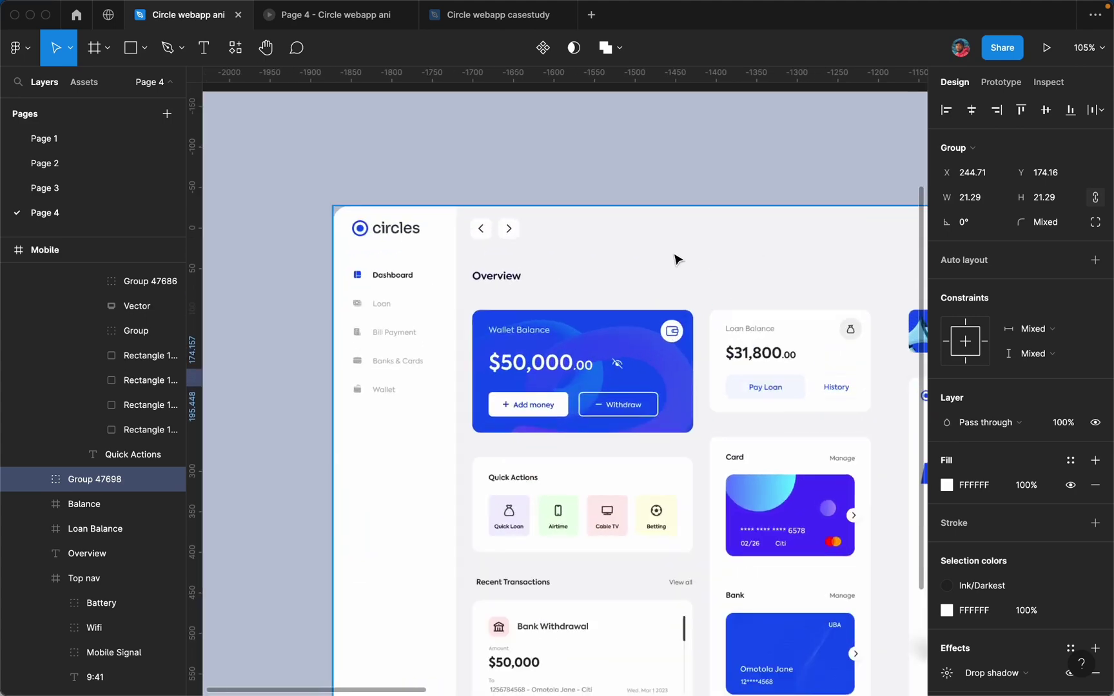
left_click(656, 259)
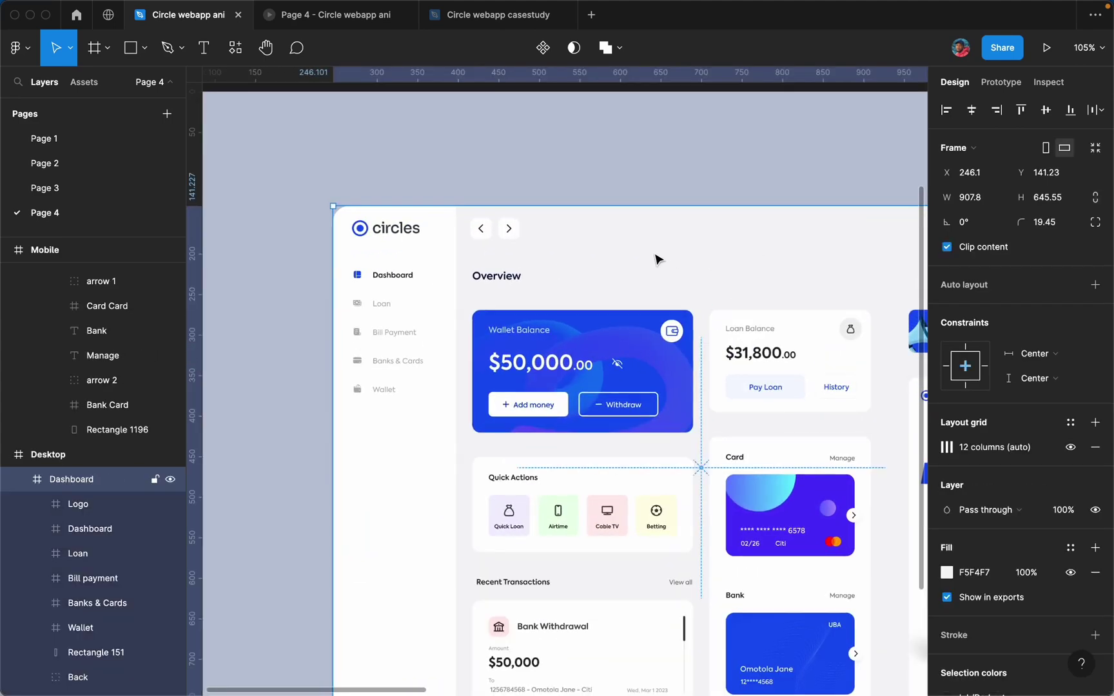
key("Tab")
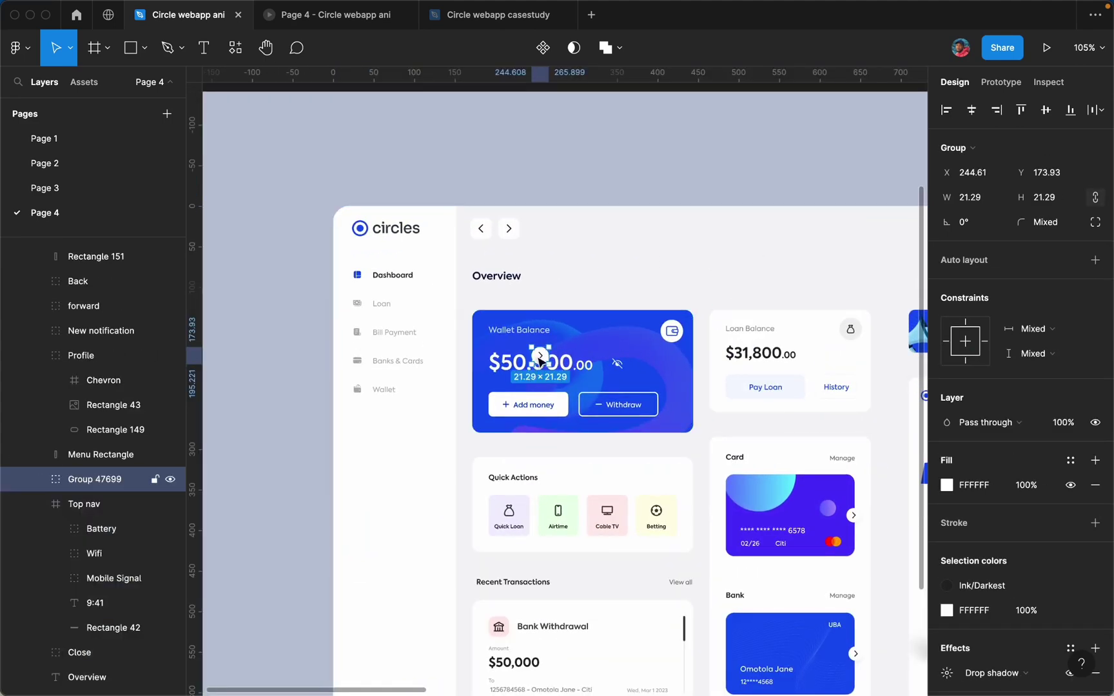
Step: Position the pasted arrow group in the gap between the desktop Wallet Balance and Loan Balance cards, at X 443.64, Y 194.71
left_click_drag(549, 361, 418, 303)
scroll(416, 303, "up", 5)
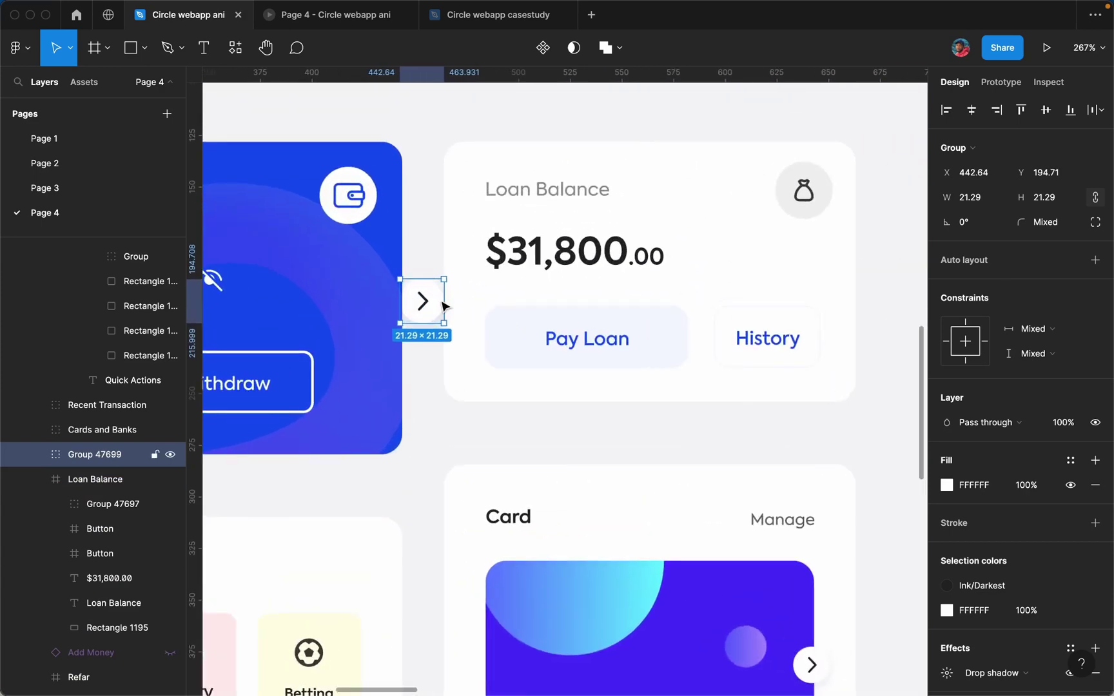
key("Right")
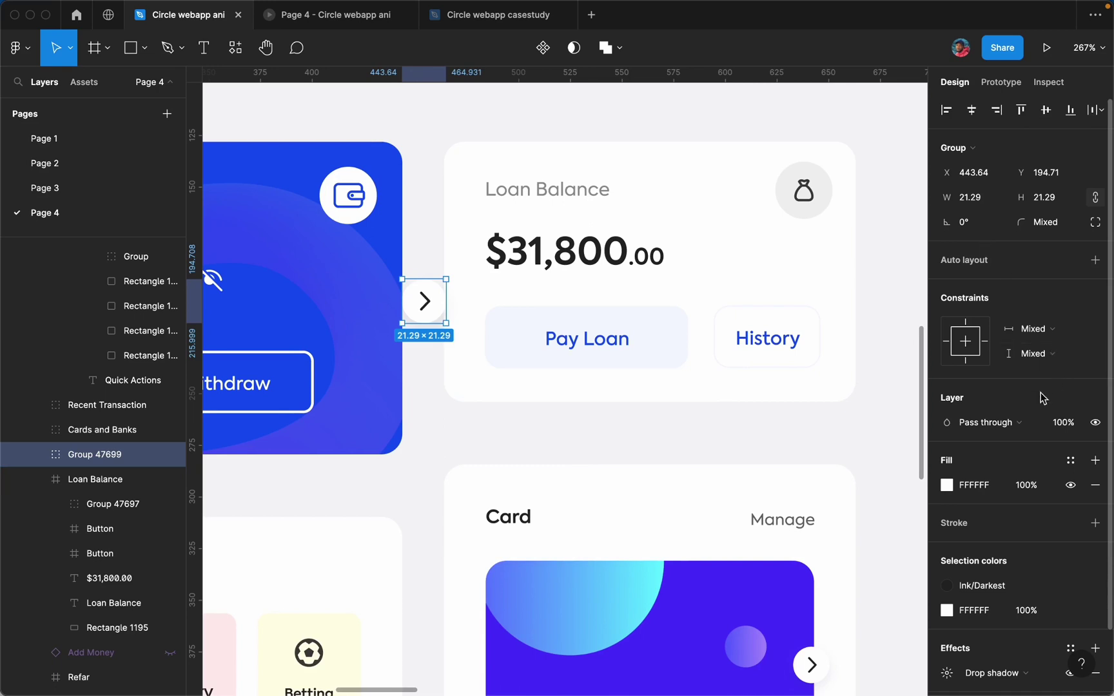
Step: Set the desktop arrow group's layer opacity to 0%
left_click(1068, 426)
type("0")
key("Return")
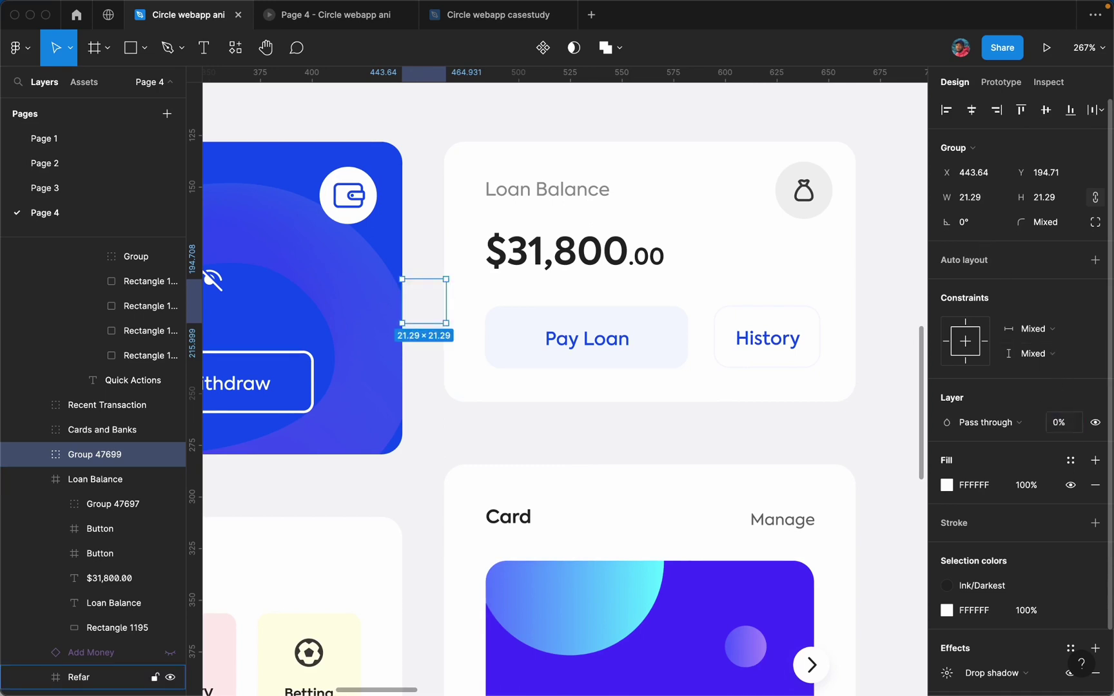
Step: Copy the drop shadow effect from the desktop Dashboard frame
scroll(806, 460, "down", 10)
scroll(805, 460, "right", 2)
scroll(805, 460, "down", 3)
scroll(806, 460, "right", 10)
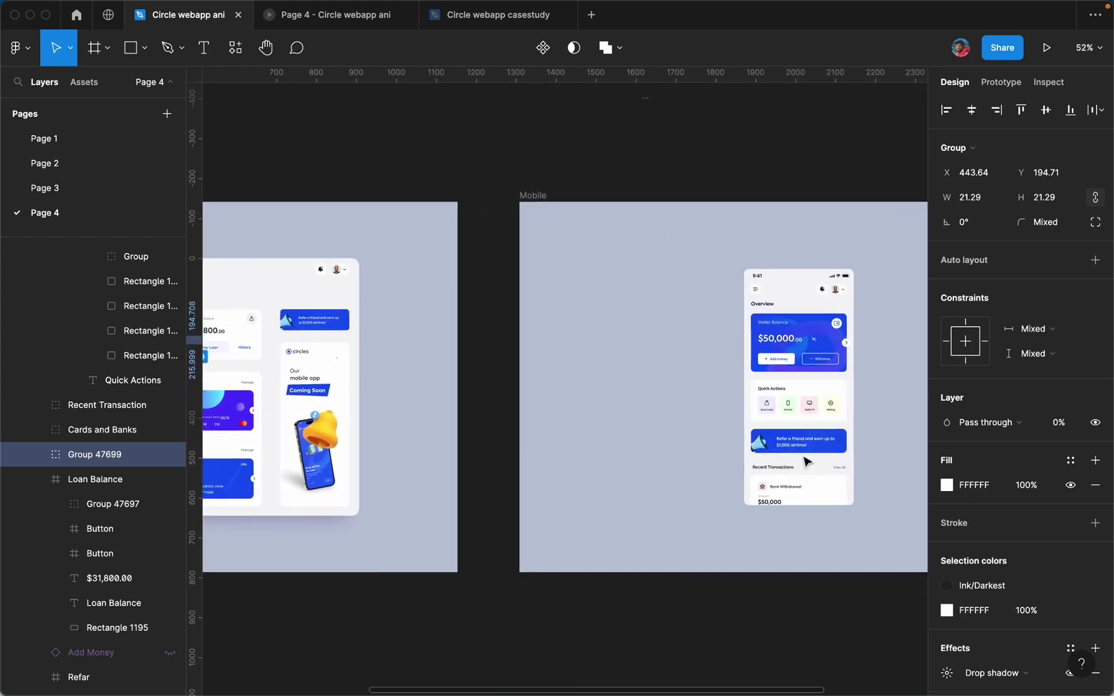
scroll(806, 460, "left", 9)
scroll(805, 460, "down", 2)
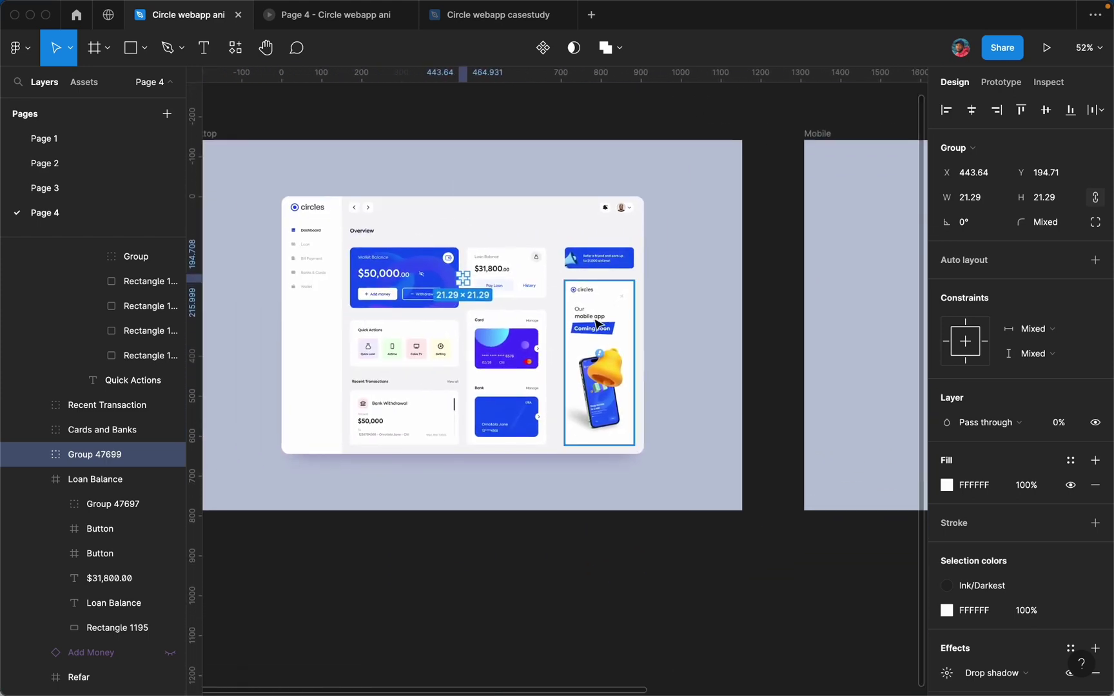
left_click(494, 223)
scroll(496, 226, "down", 4)
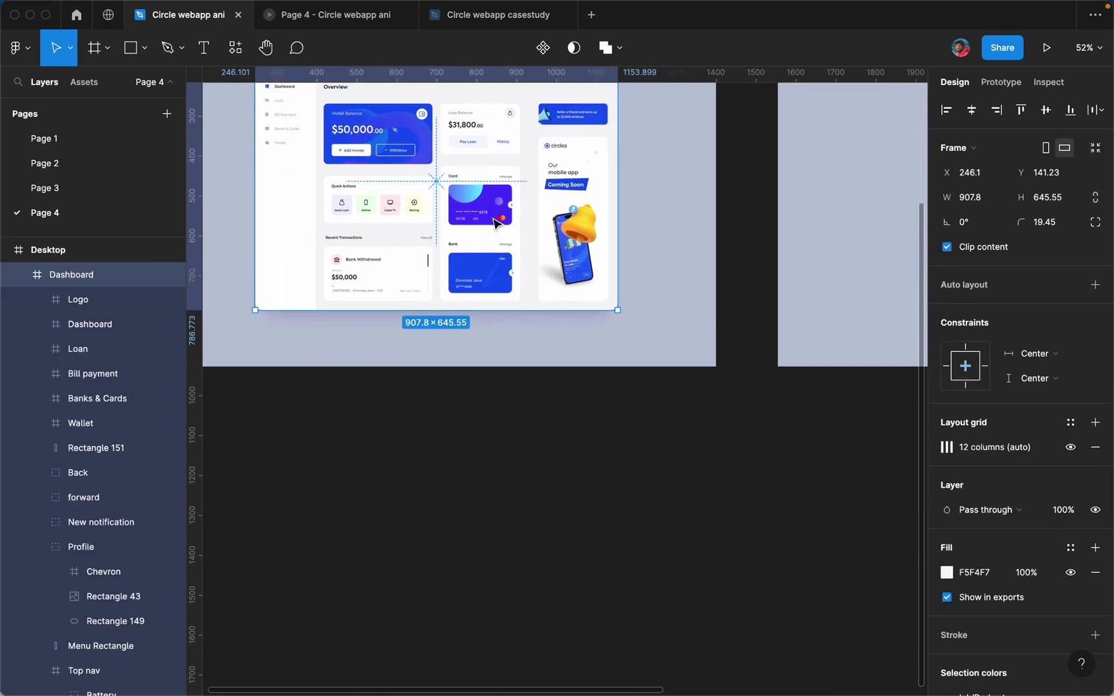
scroll(587, 235, "up", 3)
scroll(587, 235, "left", 2)
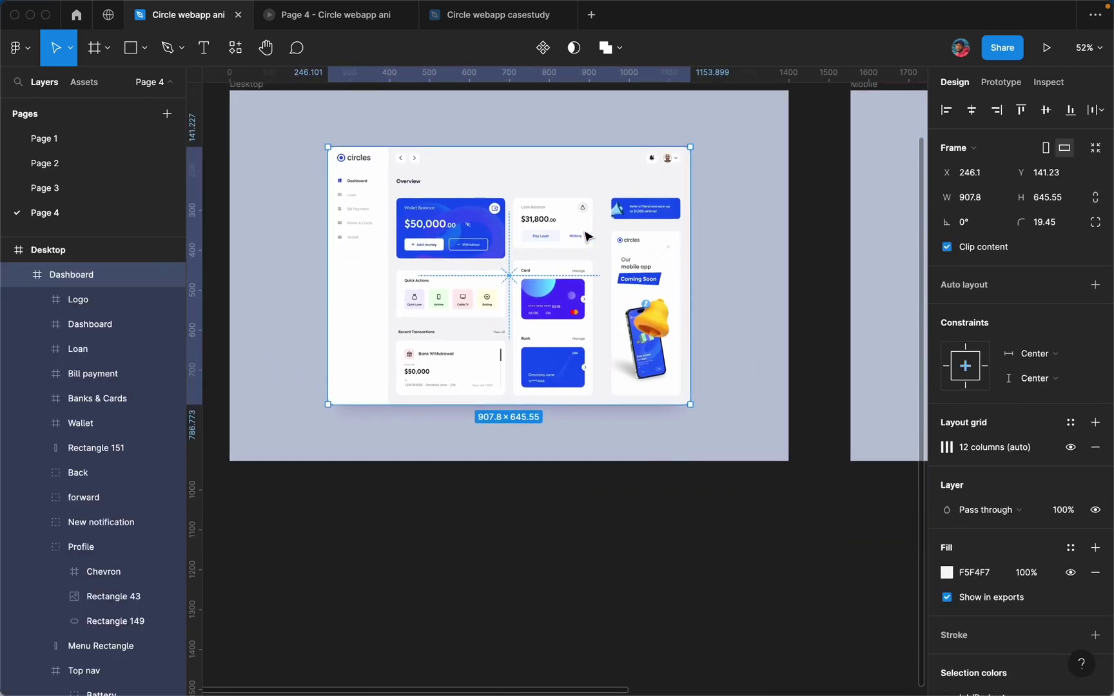
scroll(587, 235, "down", 1)
scroll(973, 482, "down", 5)
scroll(975, 485, "down", 2)
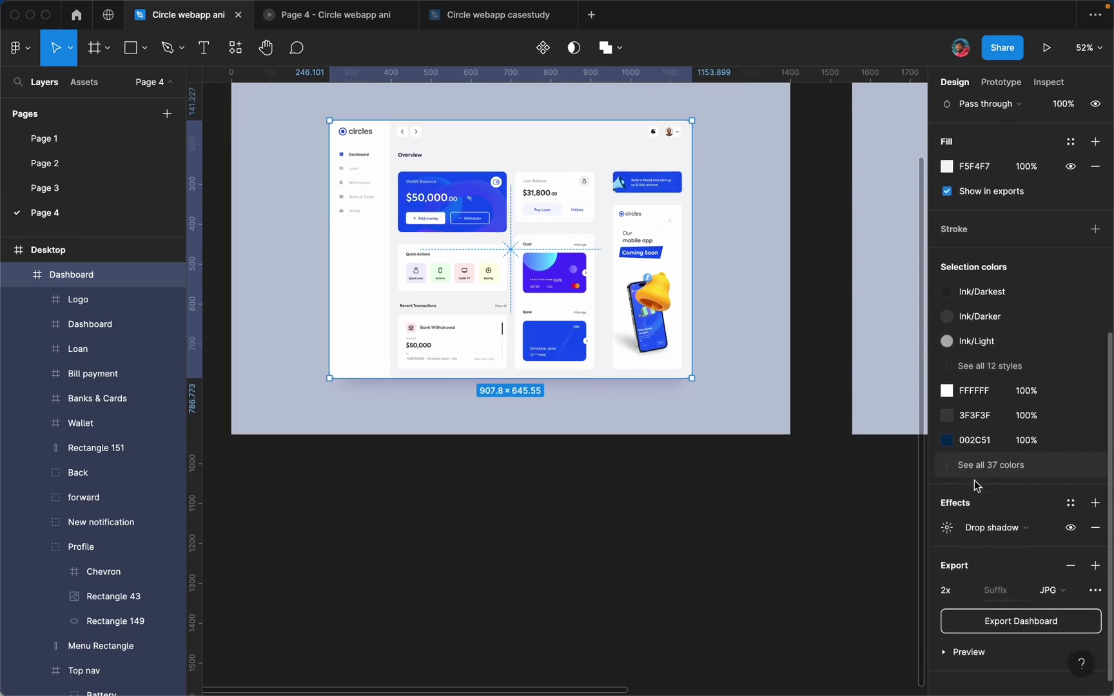
left_click(932, 518)
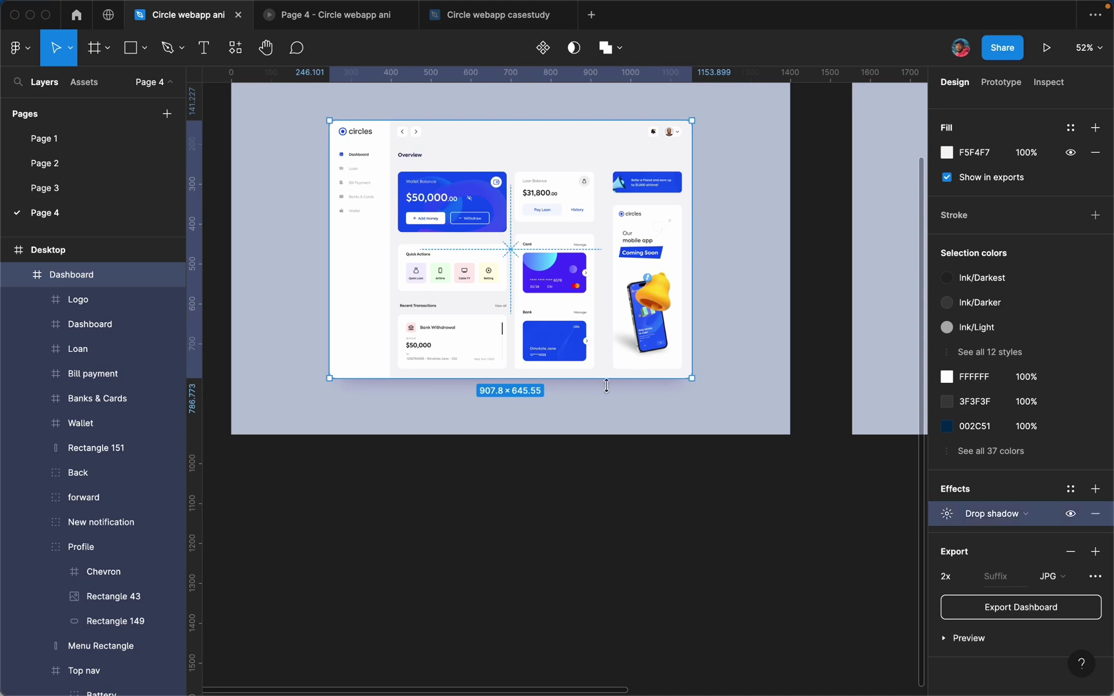
Step: Paste the copied drop shadow onto the mobile Dashboard frame
scroll(609, 390, "right", 10)
left_click(670, 183)
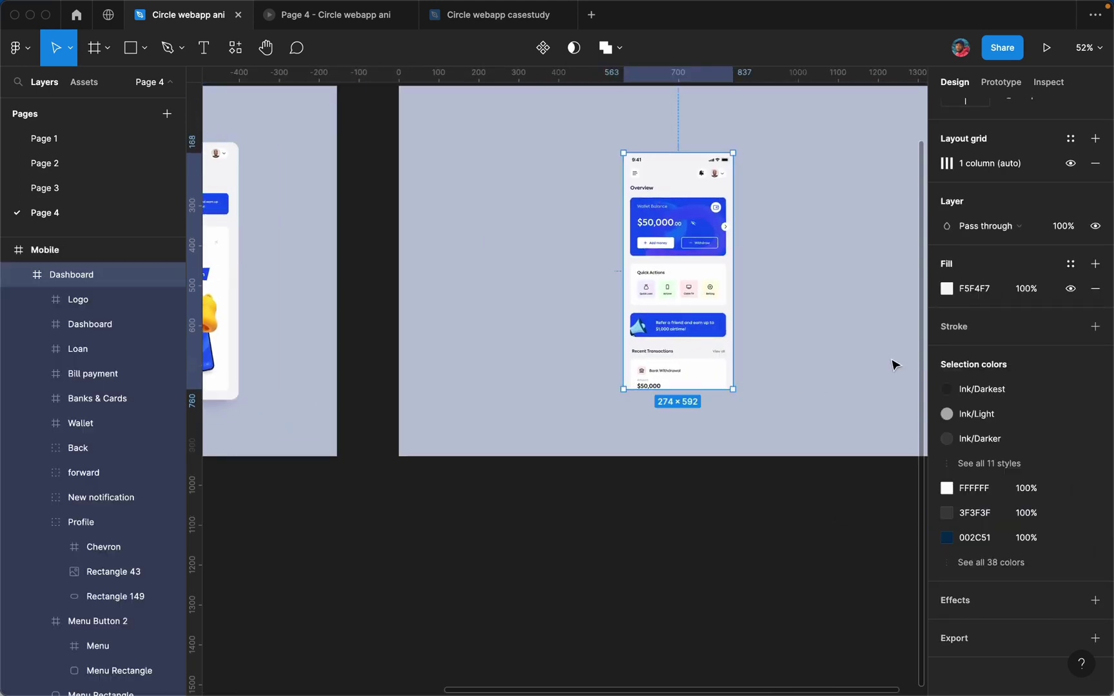
left_click(770, 410)
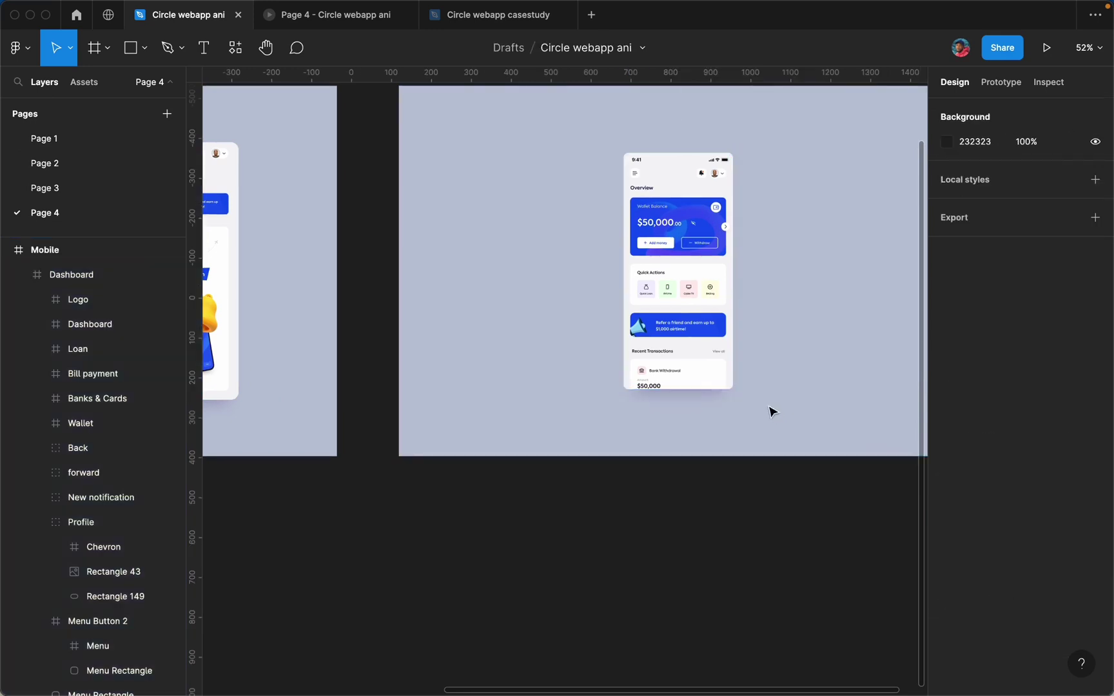
Step: Add a prototype flow starting point to the Desktop frame
scroll(606, 346, "down", 5)
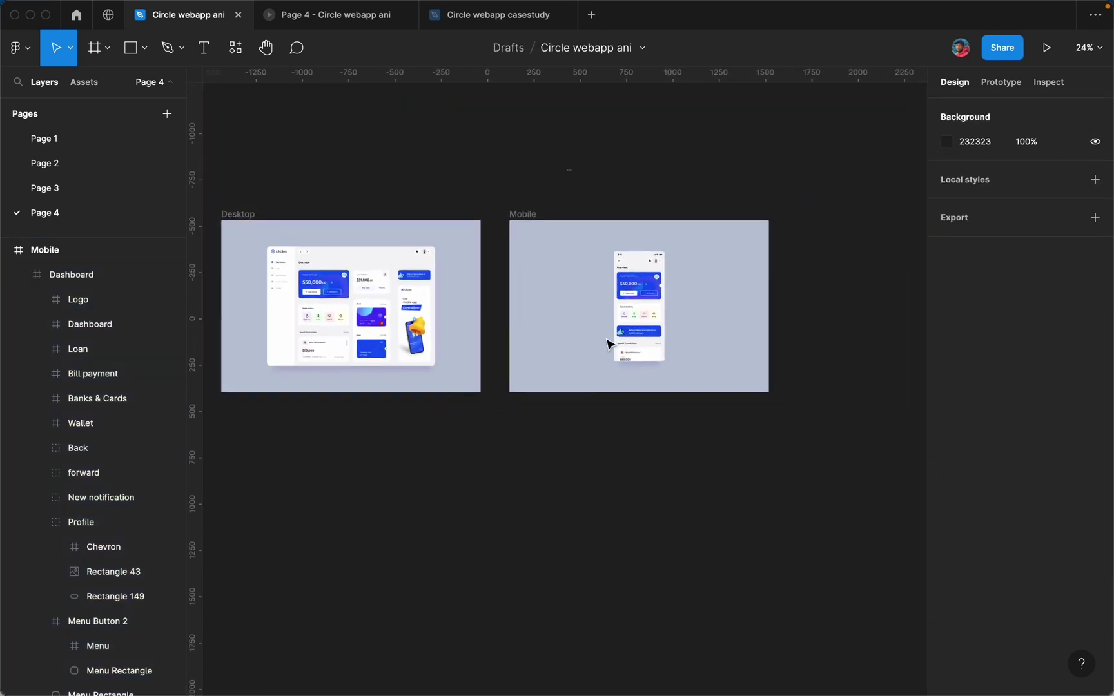
left_click(332, 216)
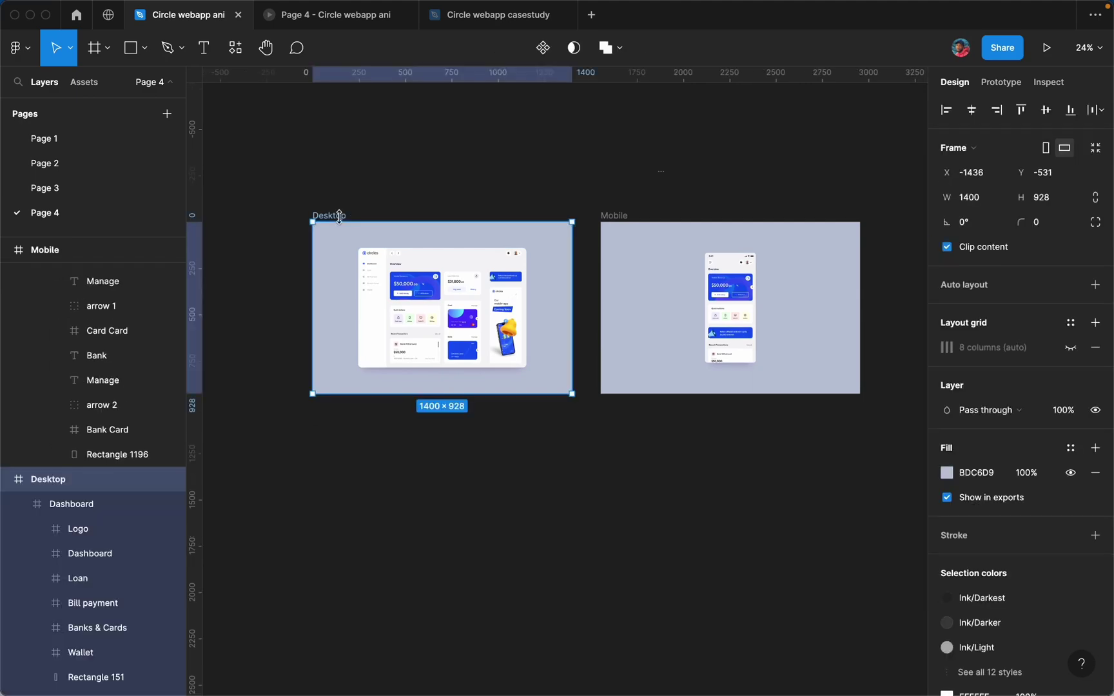
scroll(343, 224, "up", 5)
scroll(496, 203, "down", 4)
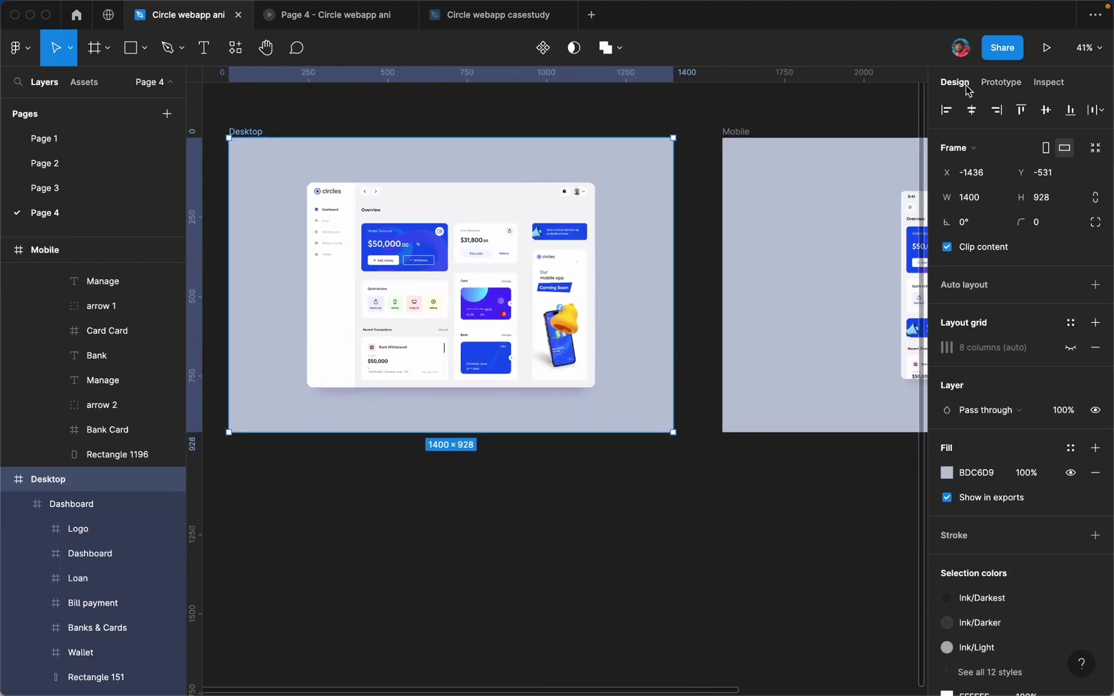
left_click(999, 83)
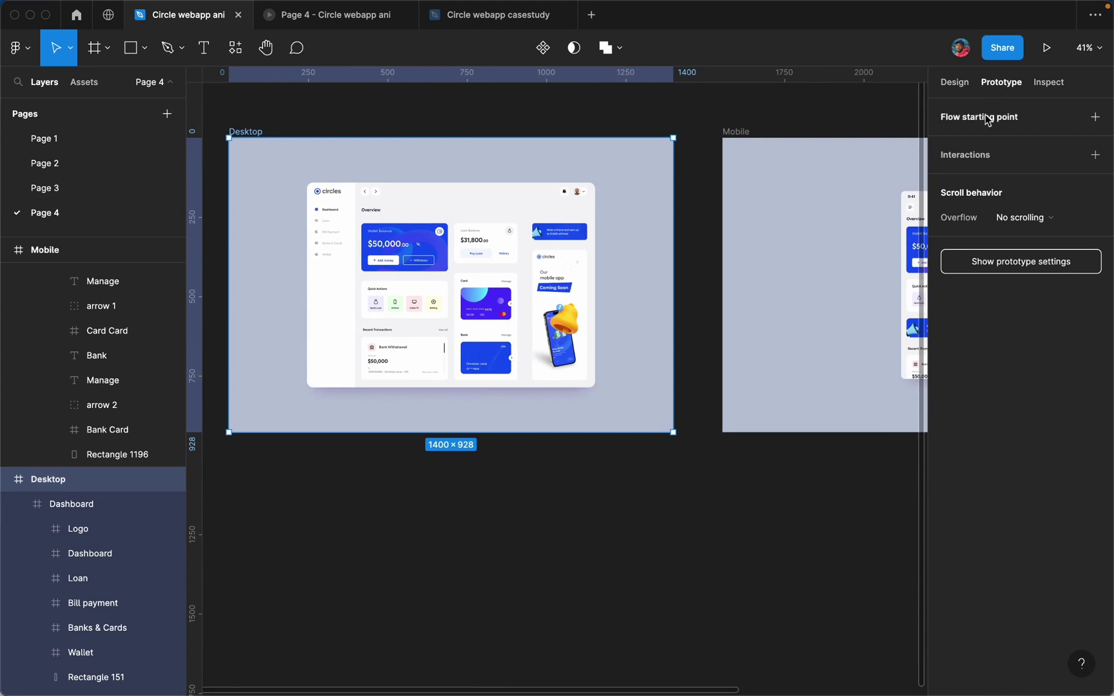
left_click(1094, 117)
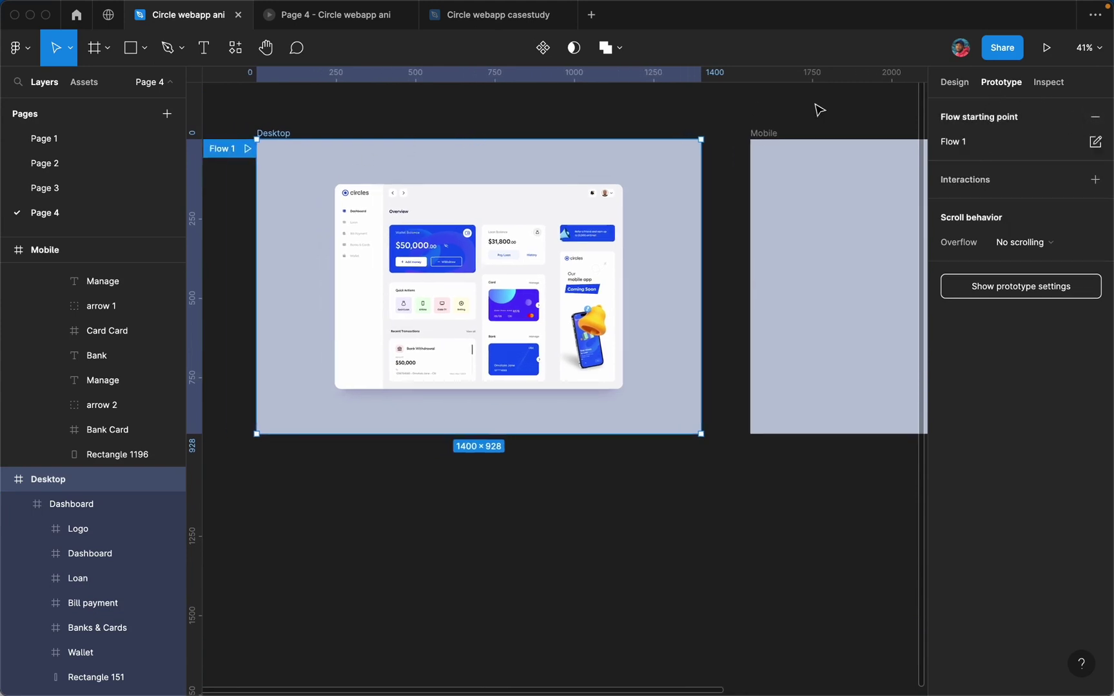
Step: Add an interaction to the Desktop frame that navigates to the Mobile frame after an 800 ms delay
left_click(951, 181)
left_click(954, 204)
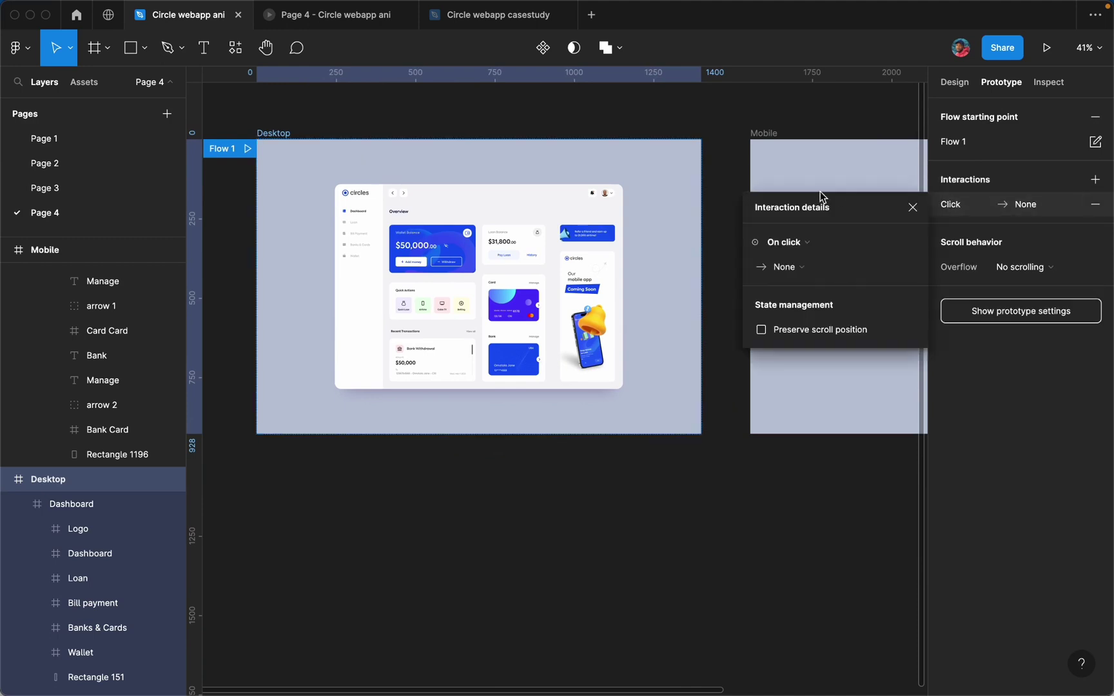
left_click(799, 236)
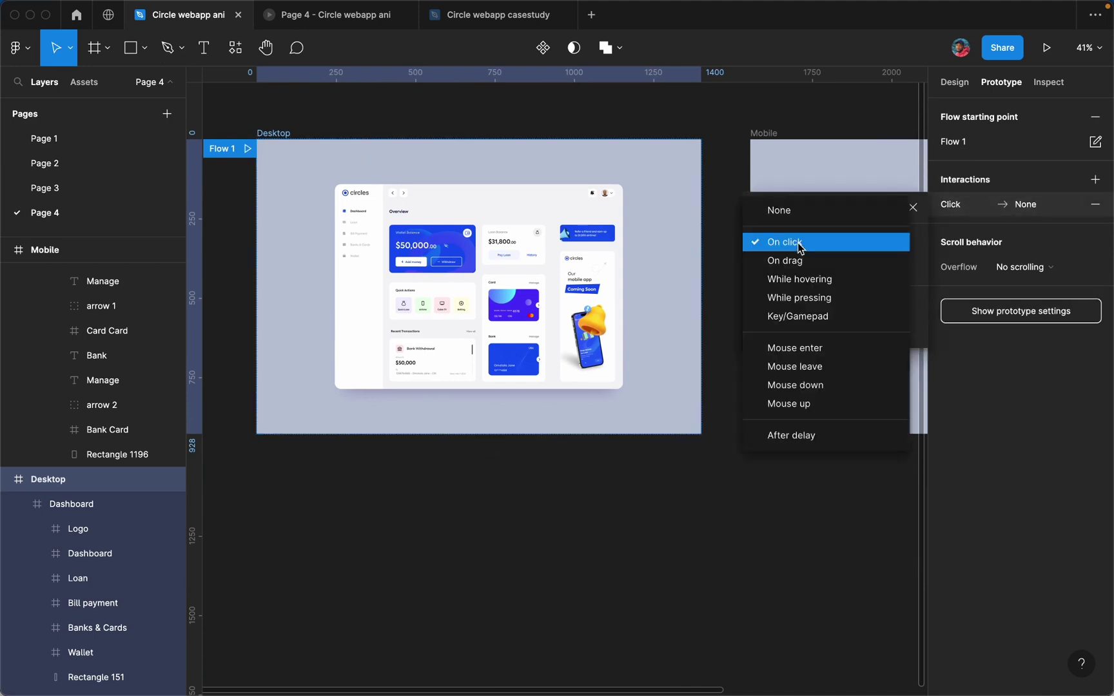
left_click(836, 437)
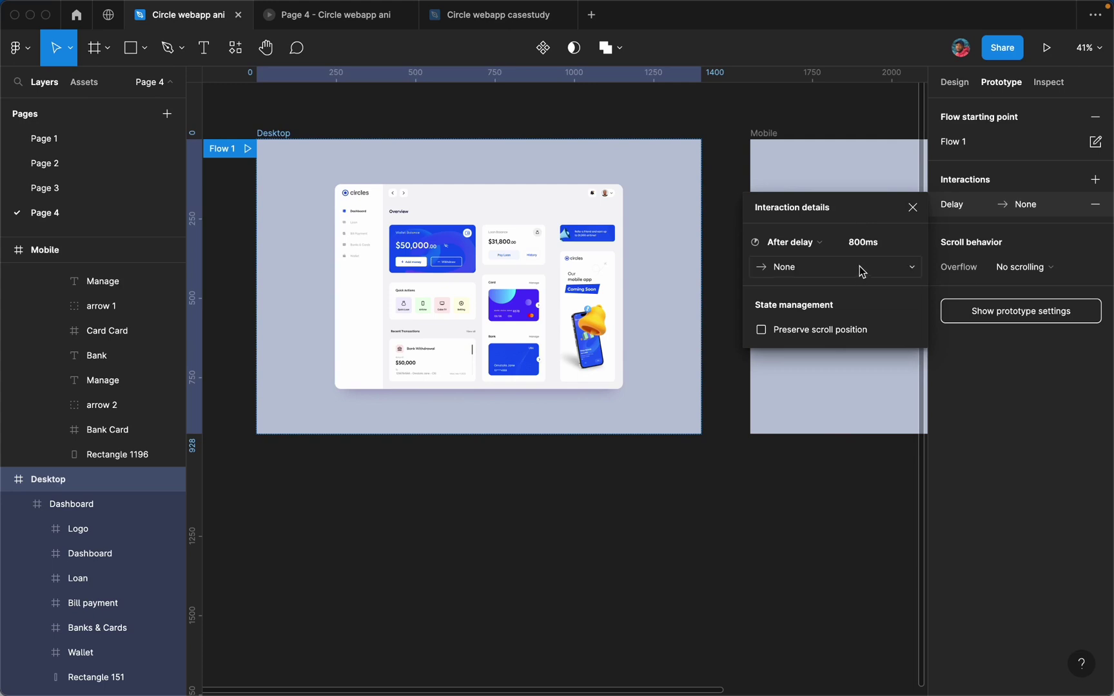
left_click(784, 268)
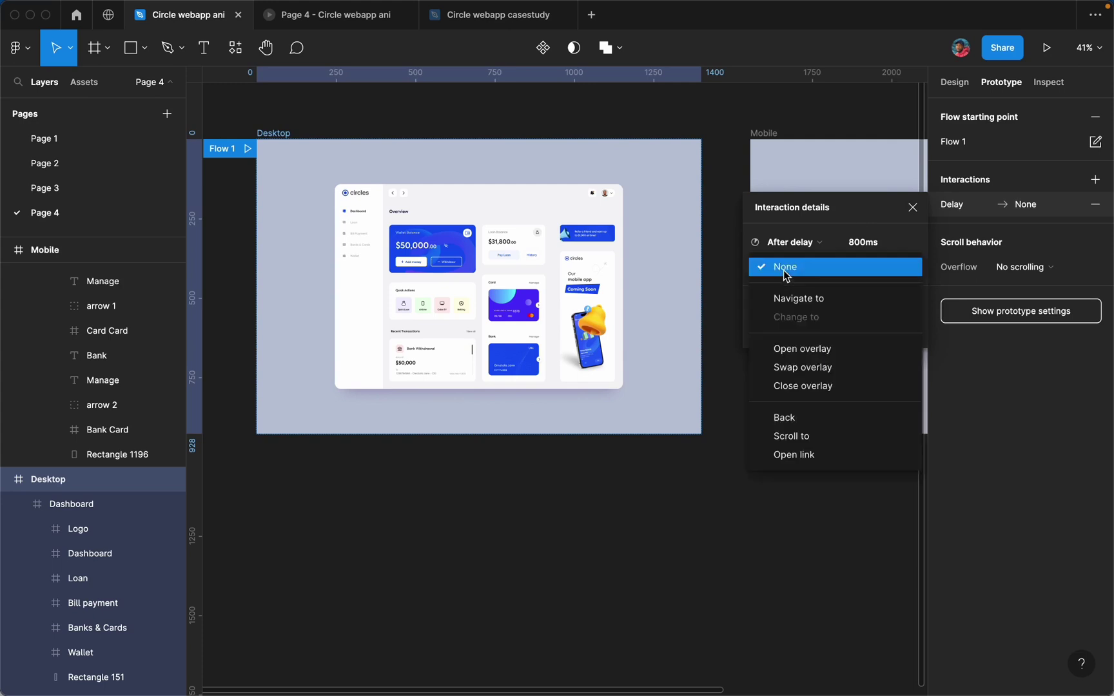
left_click(810, 301)
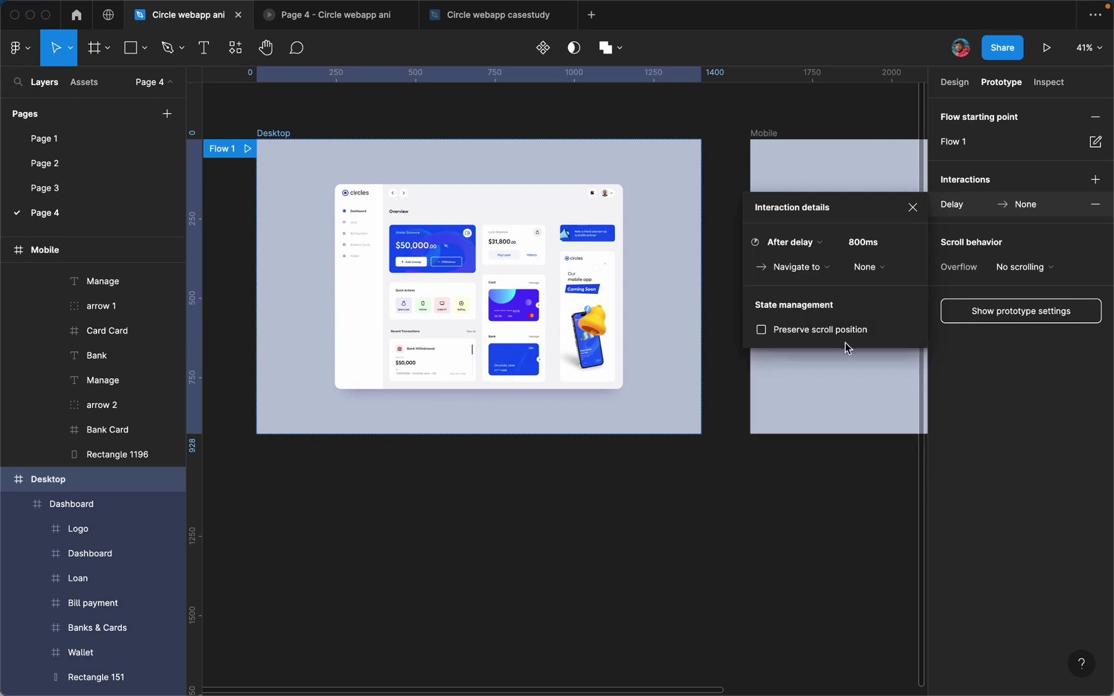
left_click(866, 266)
left_click(901, 285)
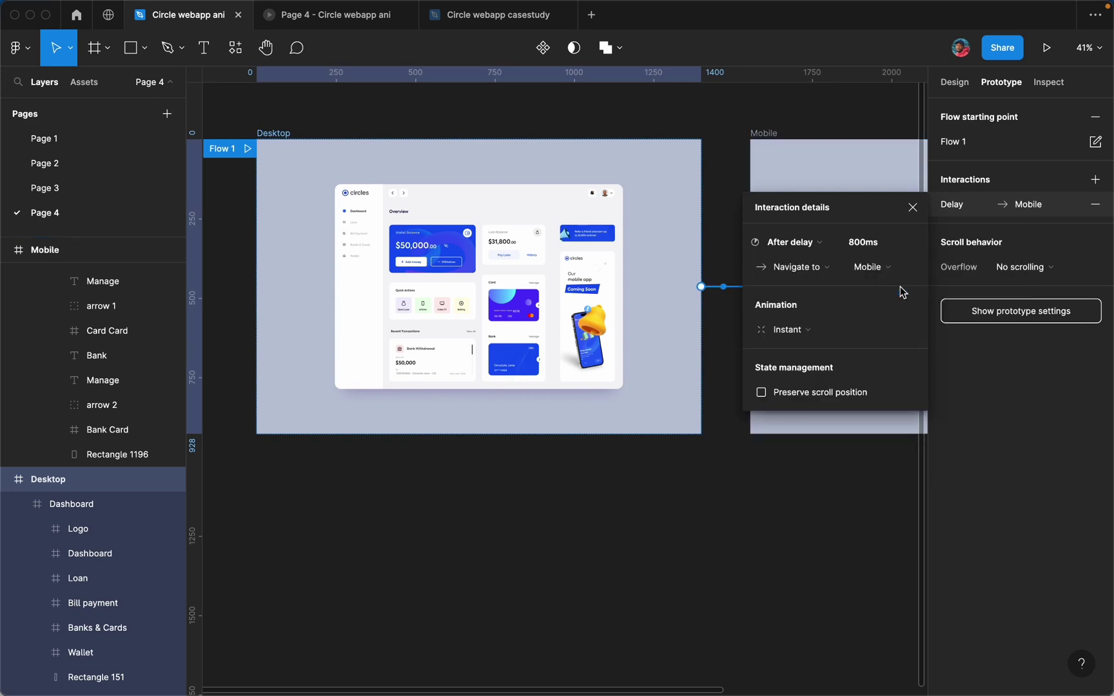
Step: Set the Desktop-to-Mobile transition to Smart animate with a duration of 600 ms
scroll(596, 373, "right", 5)
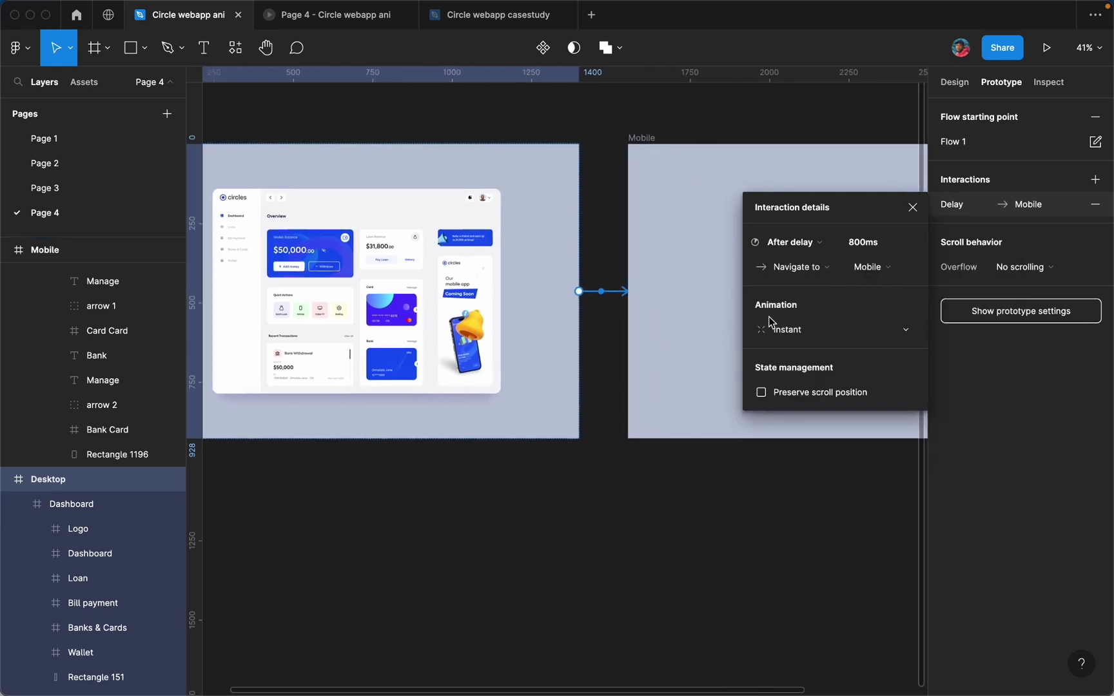
left_click(796, 329)
left_click(815, 367)
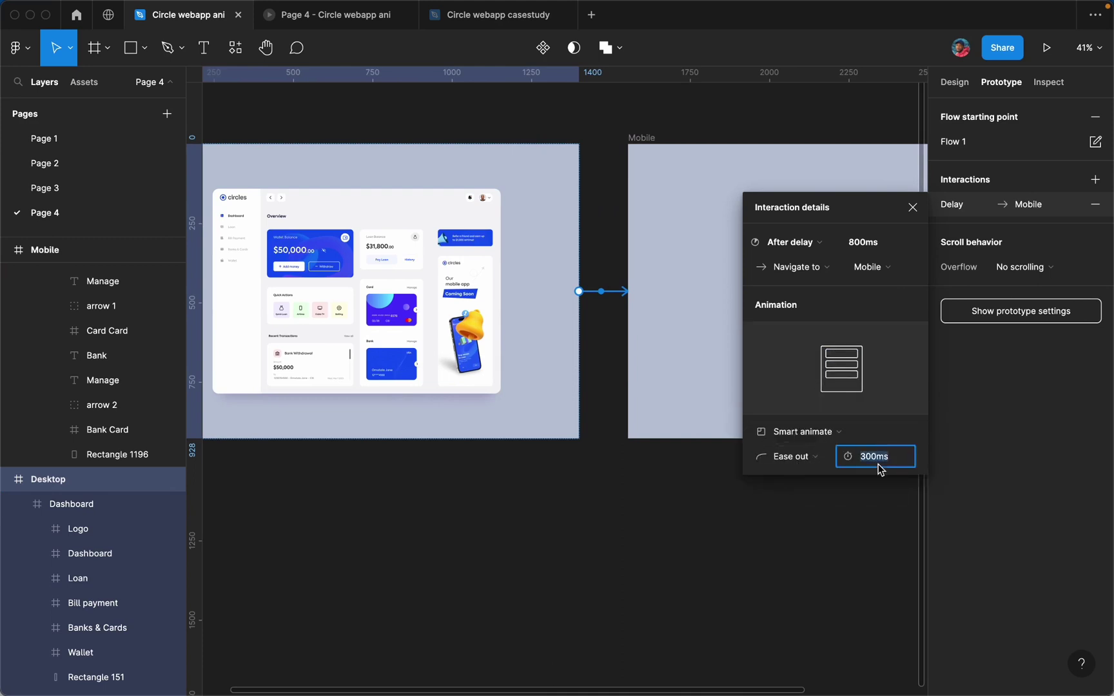
type("600")
key("Return")
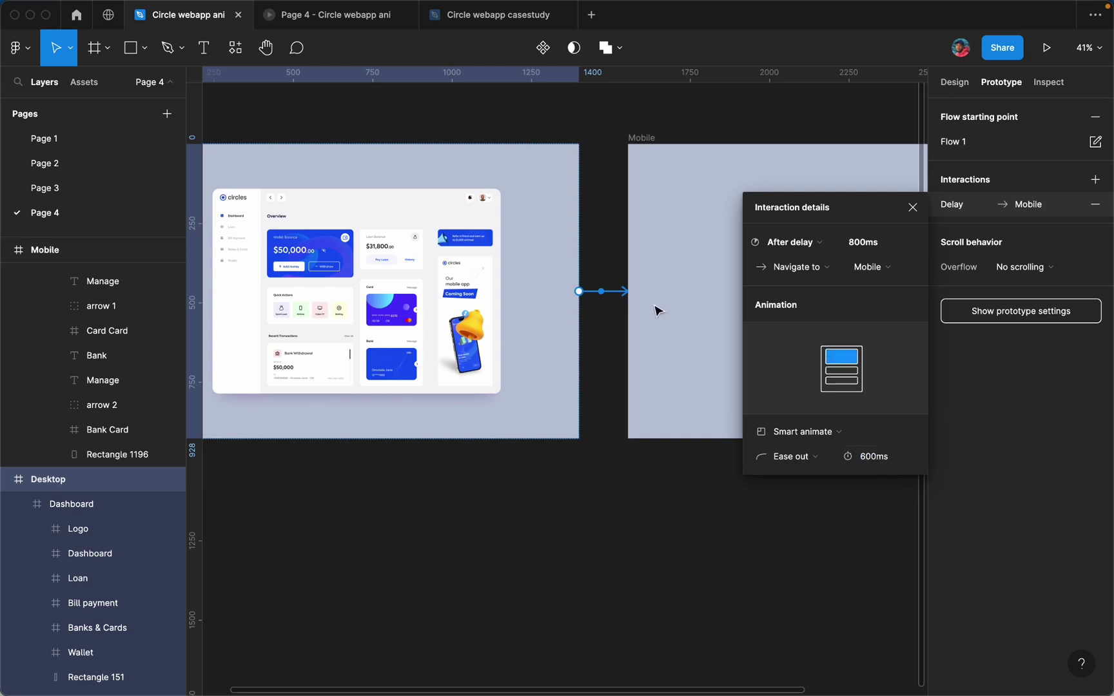
Step: Preview Flow 1 from the Desktop frame to check the transition to Mobile, and return to the design file
scroll(735, 131, "left", 5)
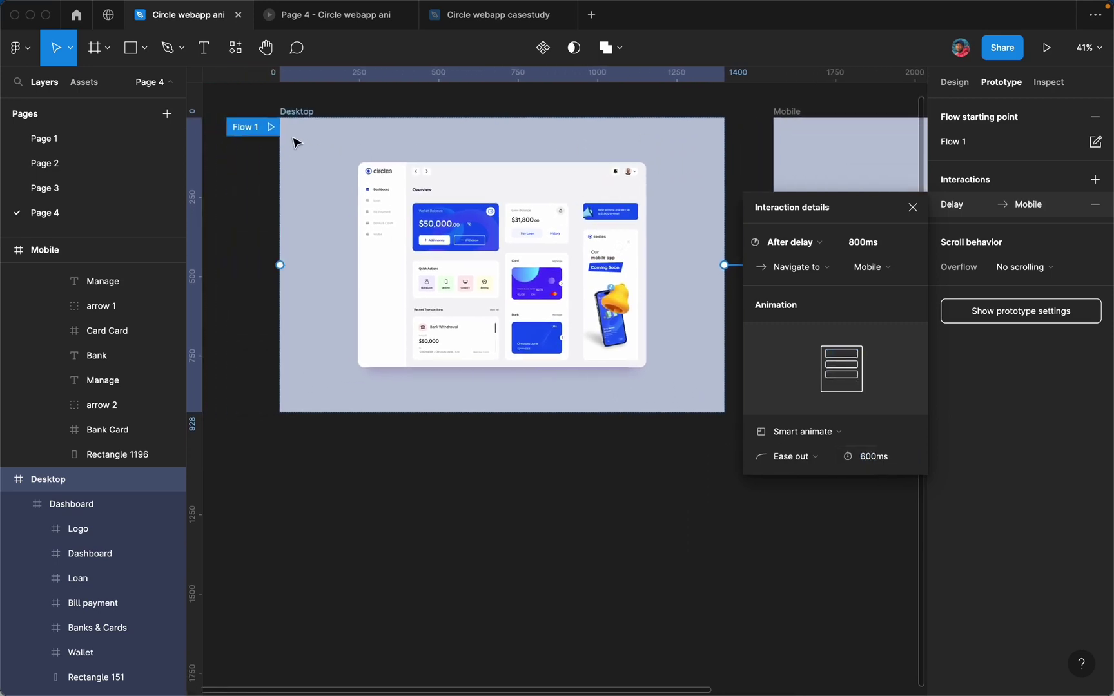
left_click(314, 114)
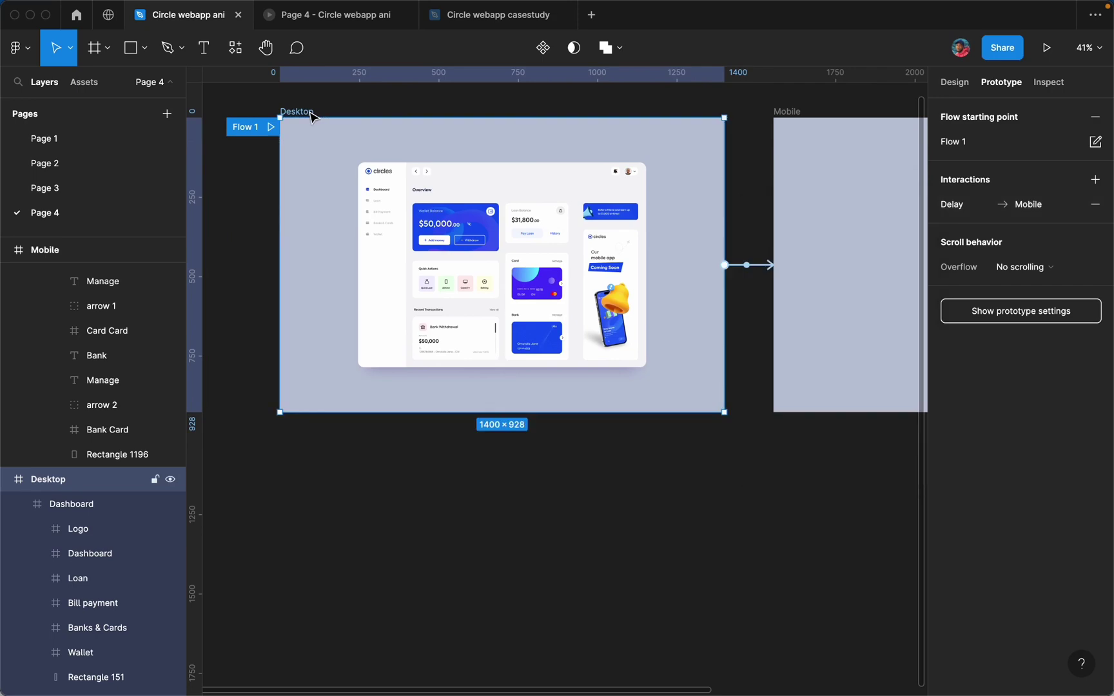
left_click(271, 127)
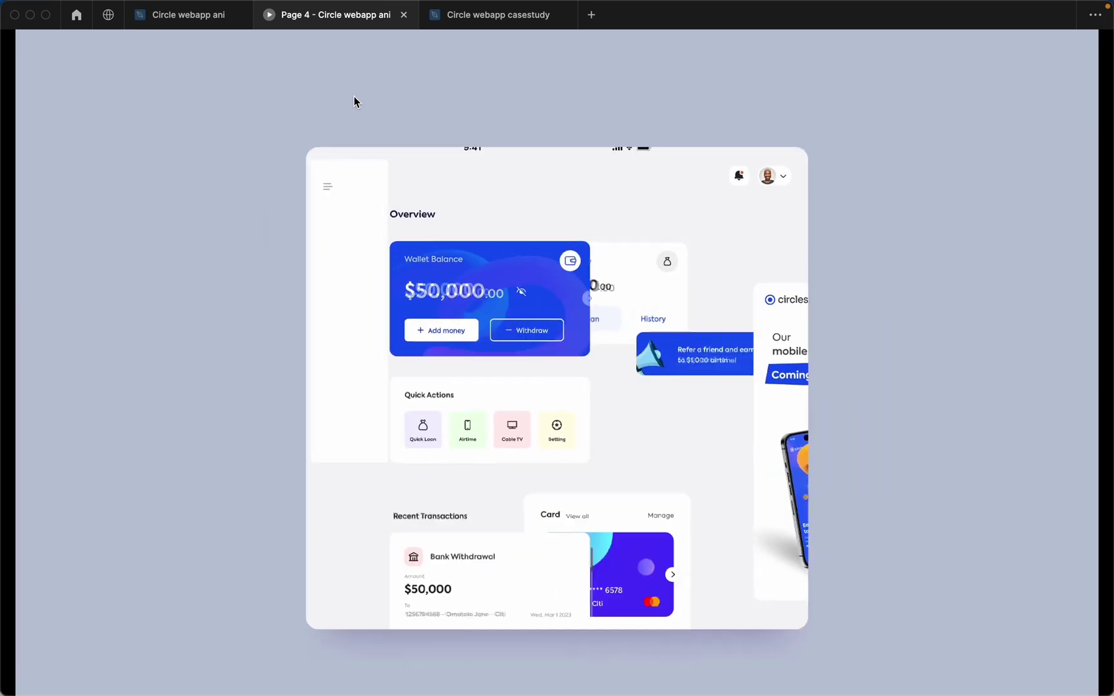
left_click(204, 25)
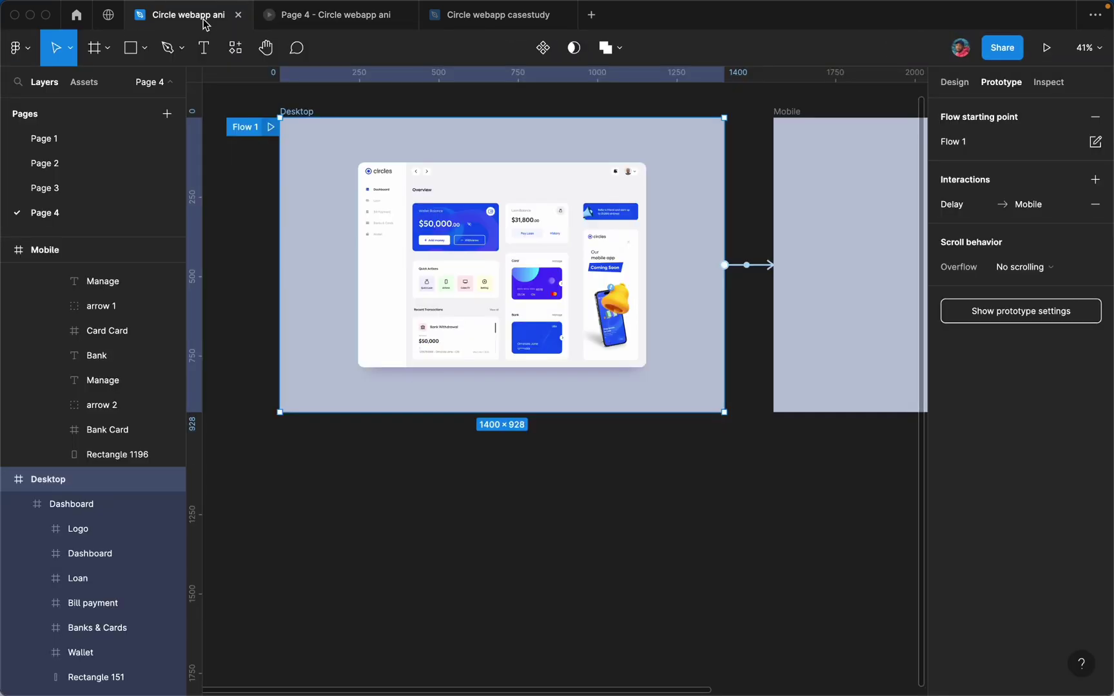
Step: Connect the Mobile frame back to the Desktop frame with a Navigate to prototype interaction
scroll(426, 165, "up", 3)
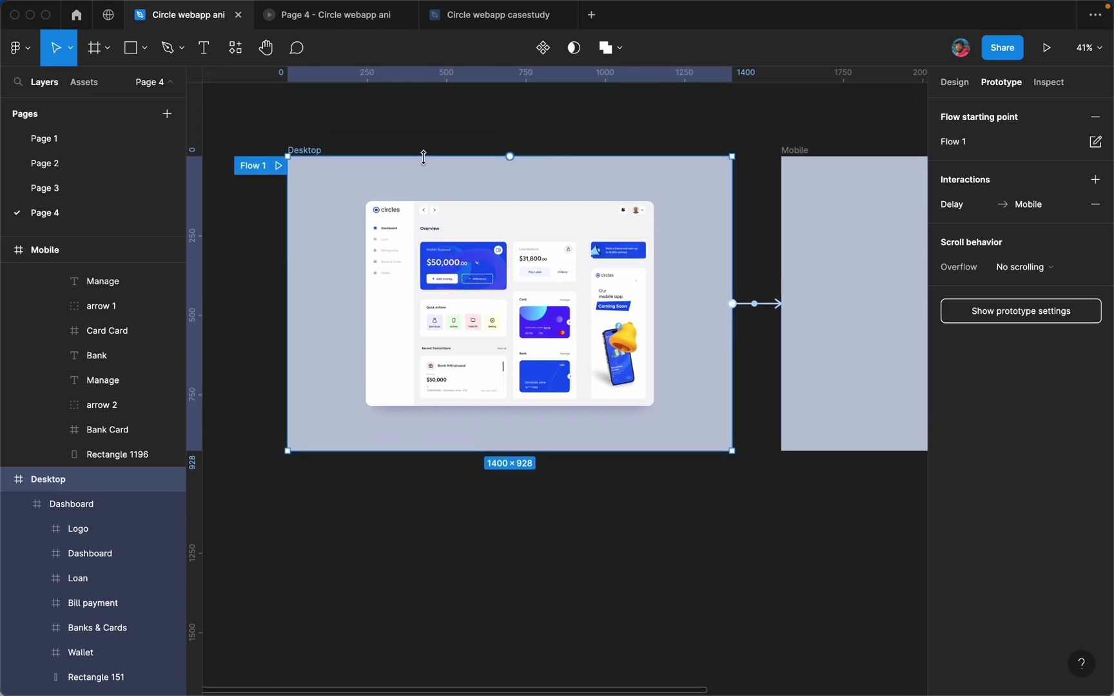
scroll(693, 217, "right", 5)
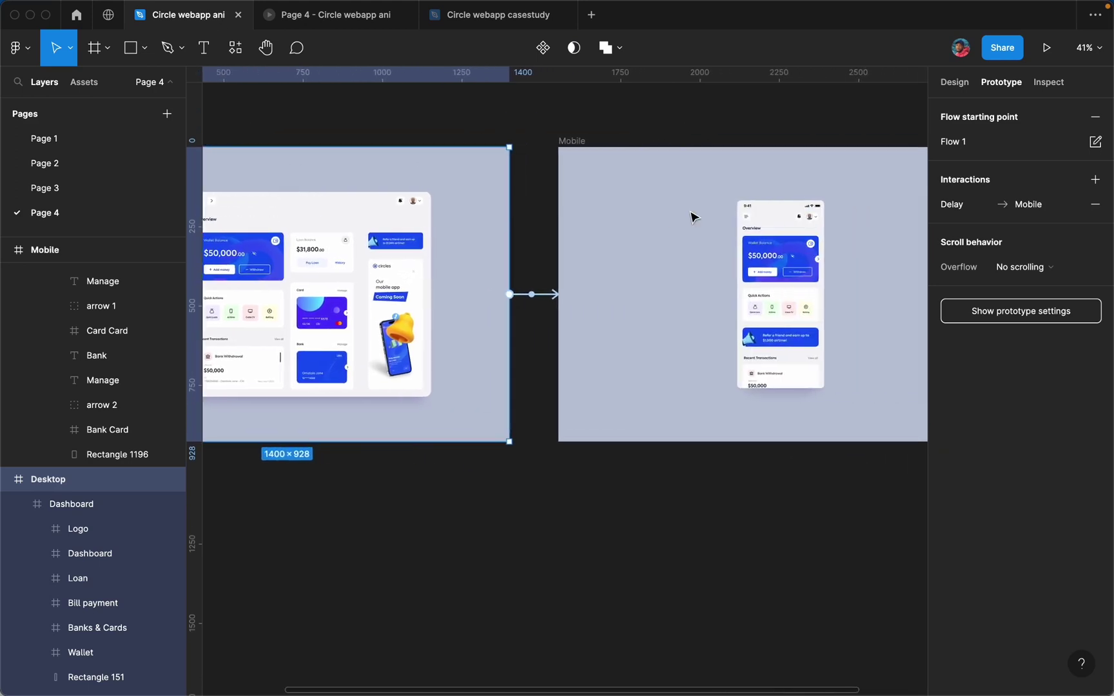
scroll(693, 216, "left", 3)
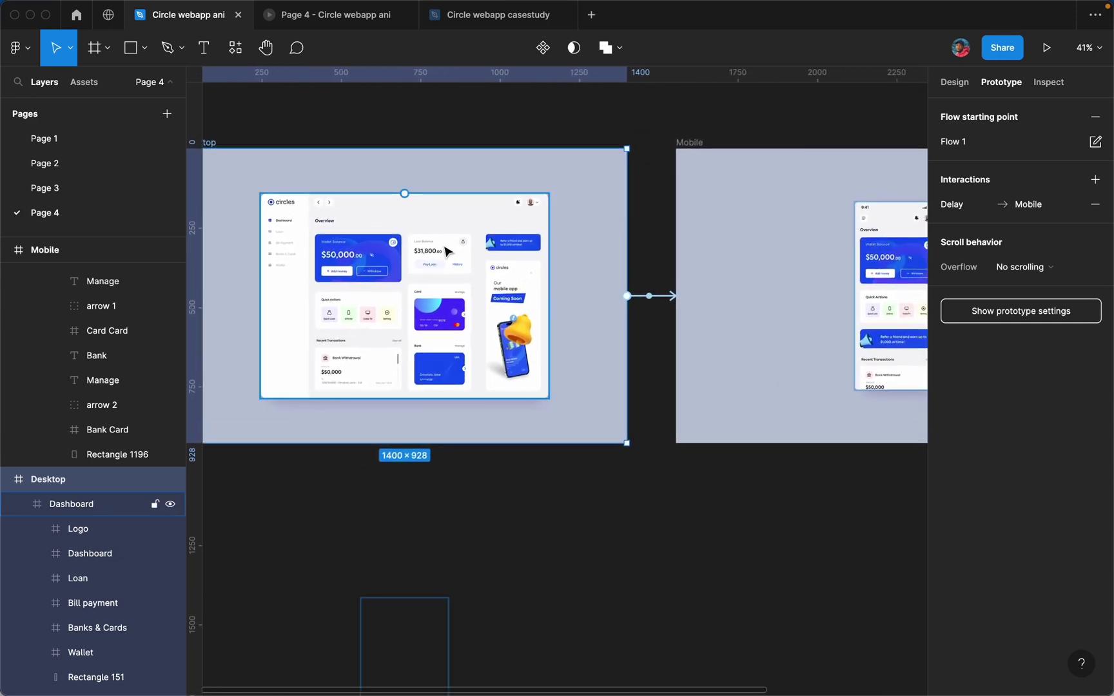
scroll(363, 252, "left", 4)
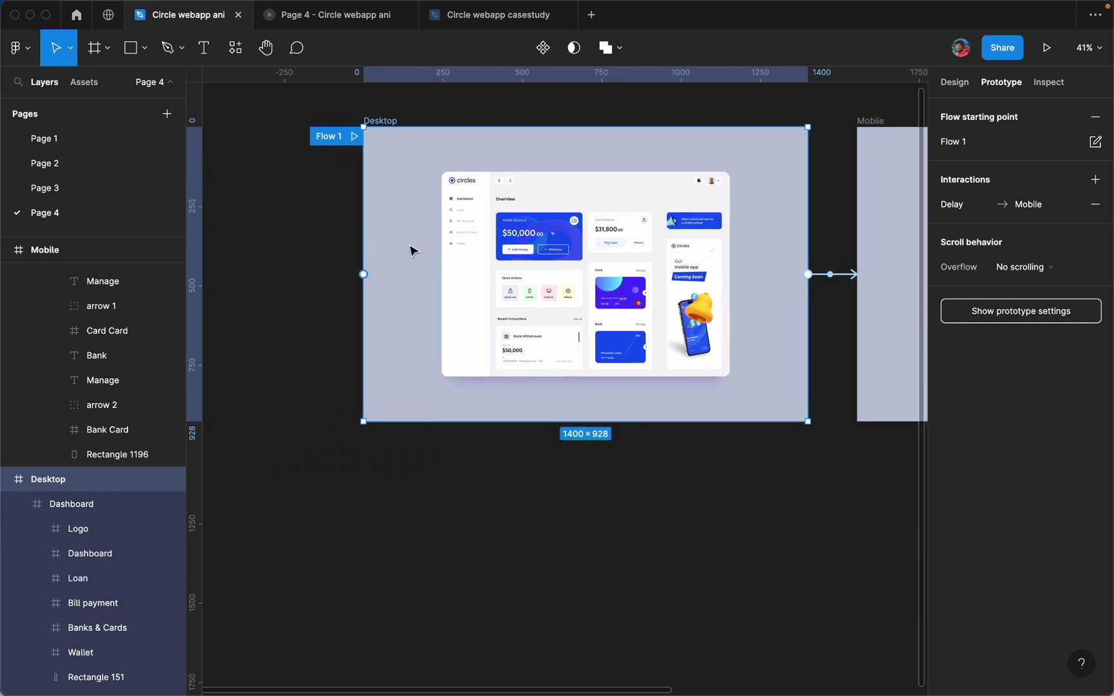
scroll(412, 248, "right", 4)
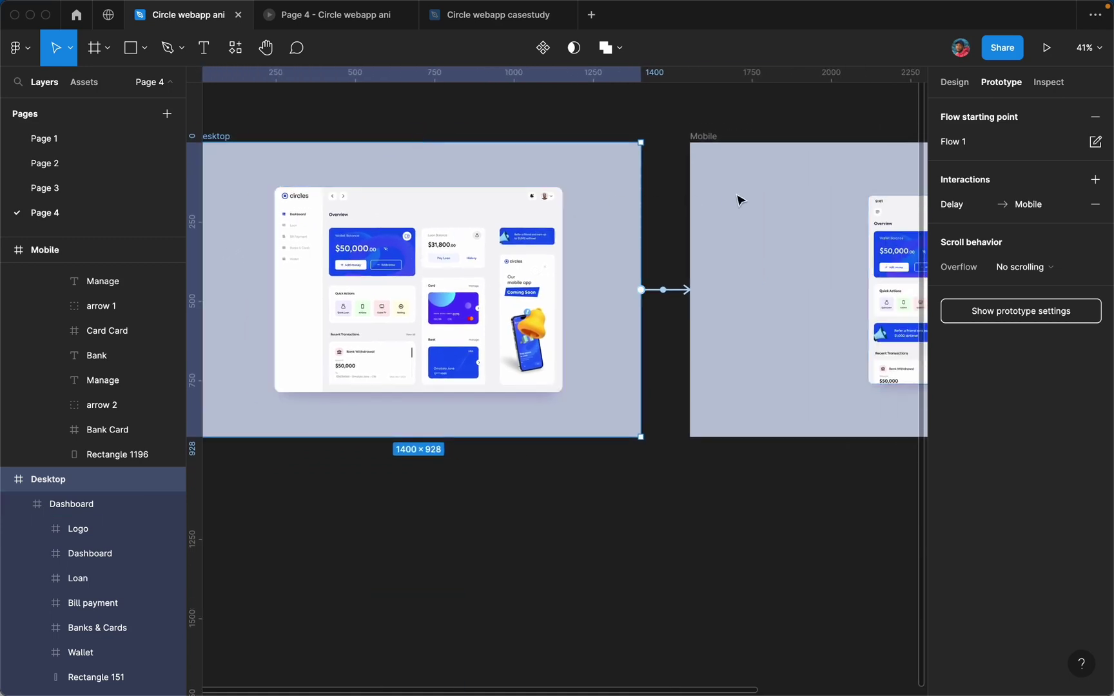
left_click(711, 146)
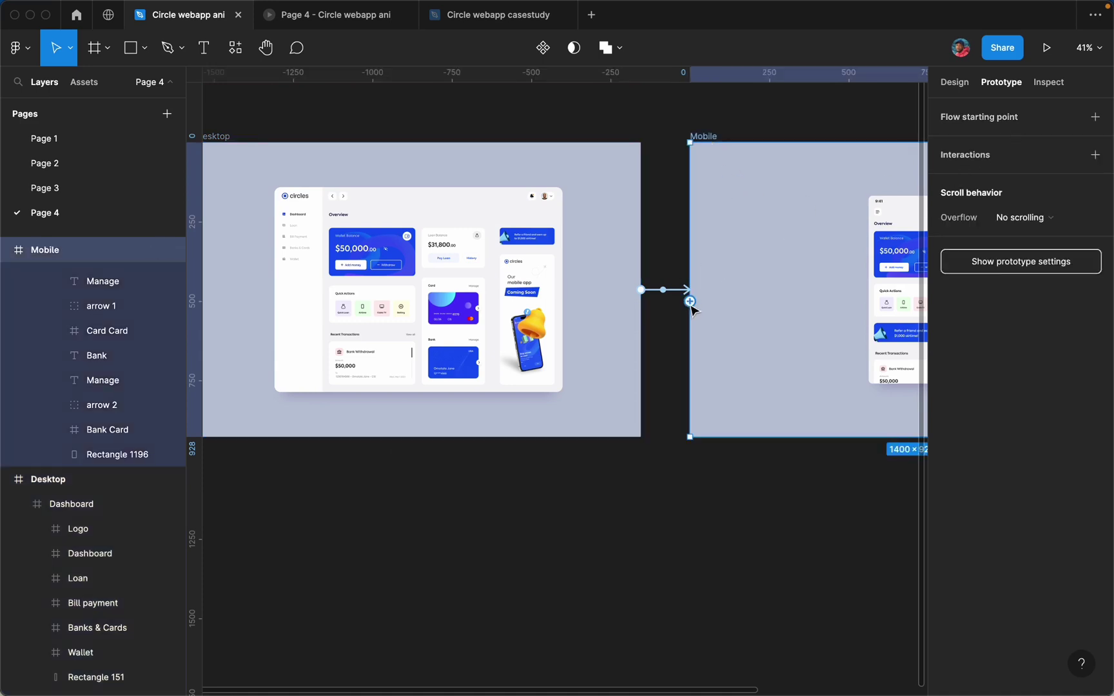
left_click_drag(690, 302, 625, 319)
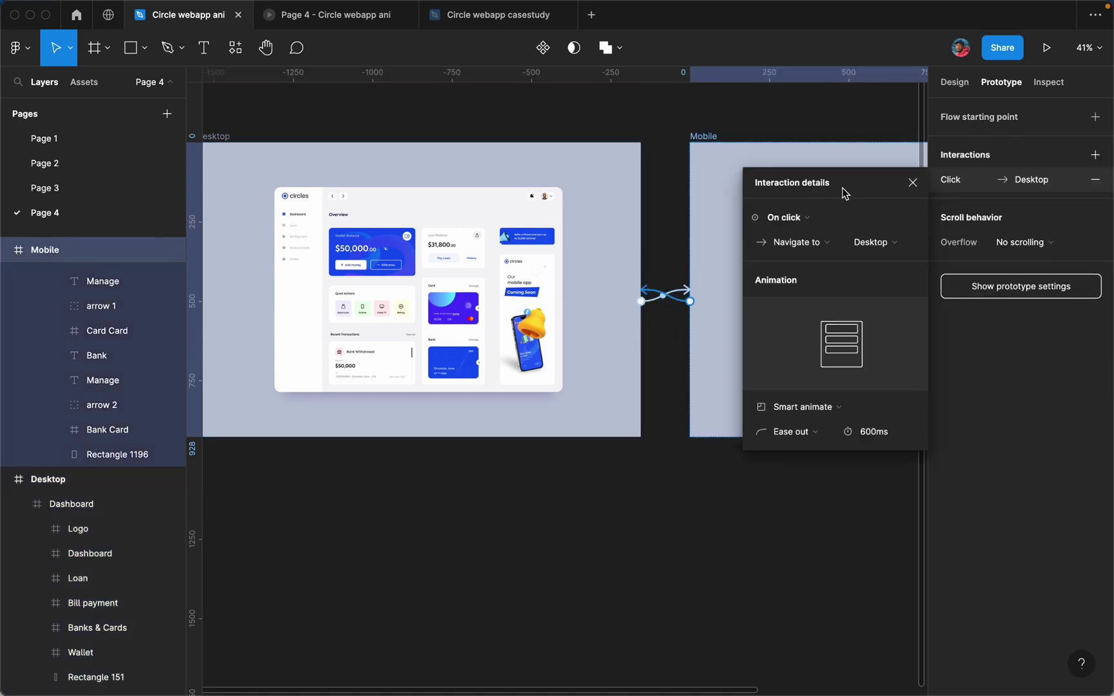
Step: Set the trigger of the Mobile-to-Desktop interaction to After delay at 800 ms
left_click(810, 220)
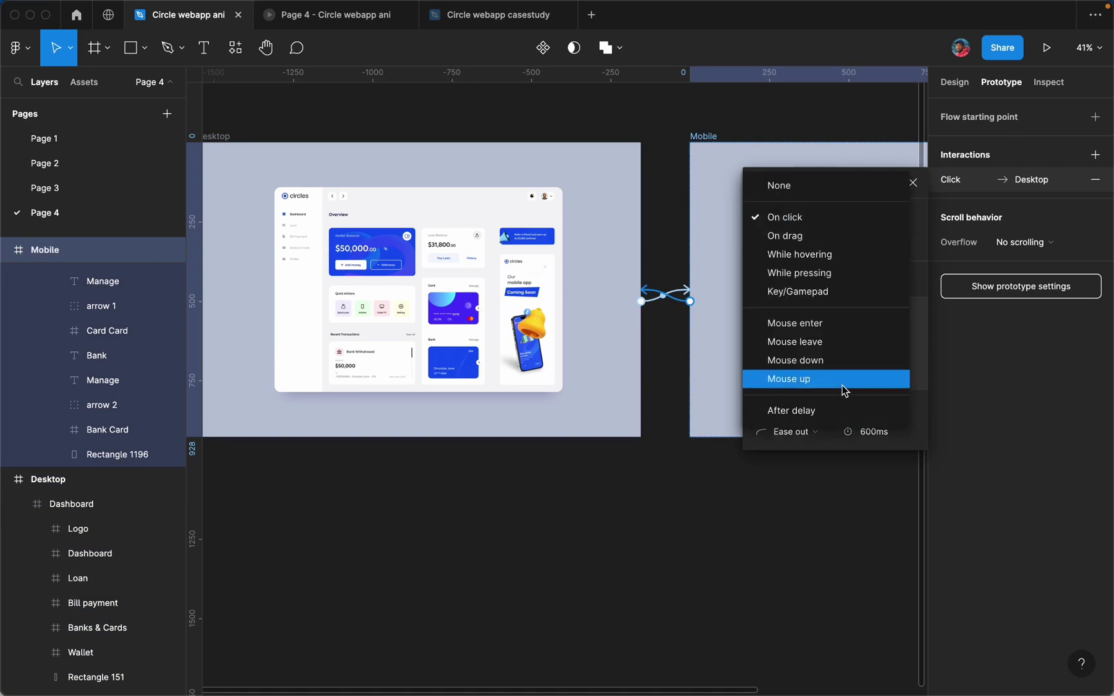
left_click(832, 412)
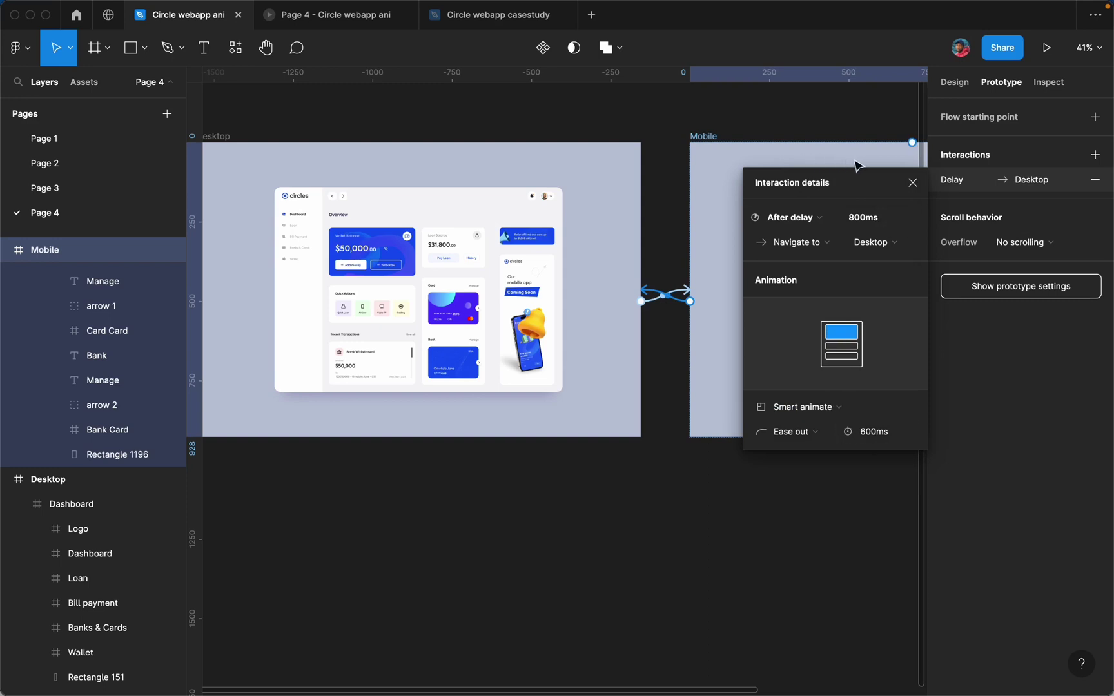
left_click(912, 183)
left_click(723, 119)
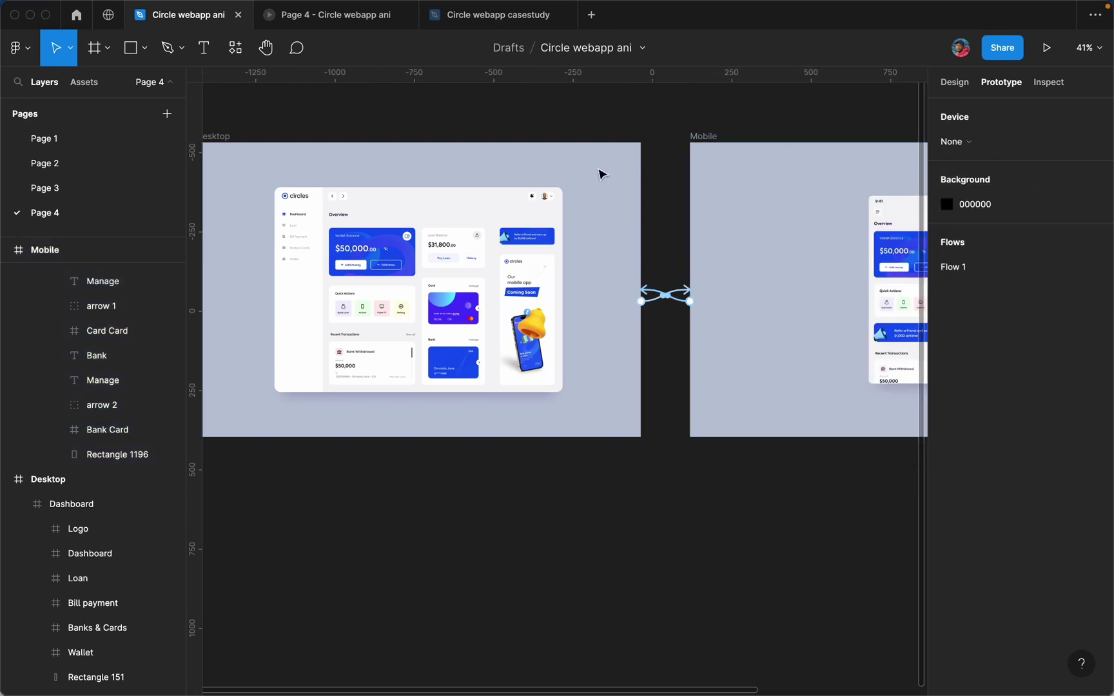
Step: Close the old prototype preview and play Flow 1 again to check the animation between both frames
left_click(405, 14)
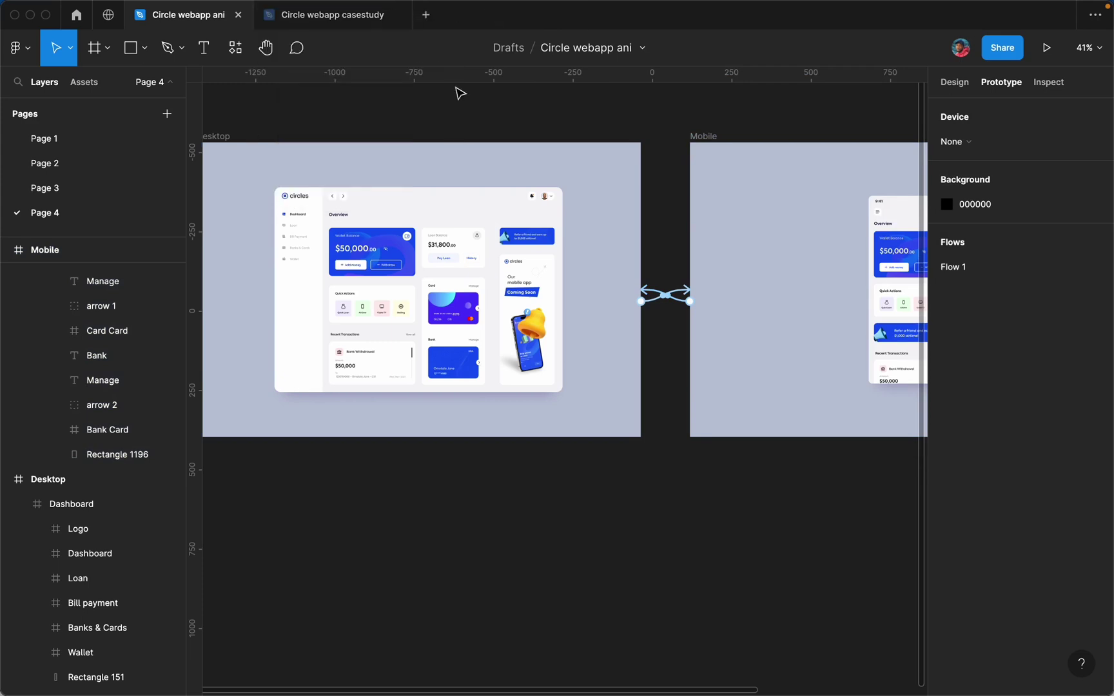
scroll(399, 158, "left", 5)
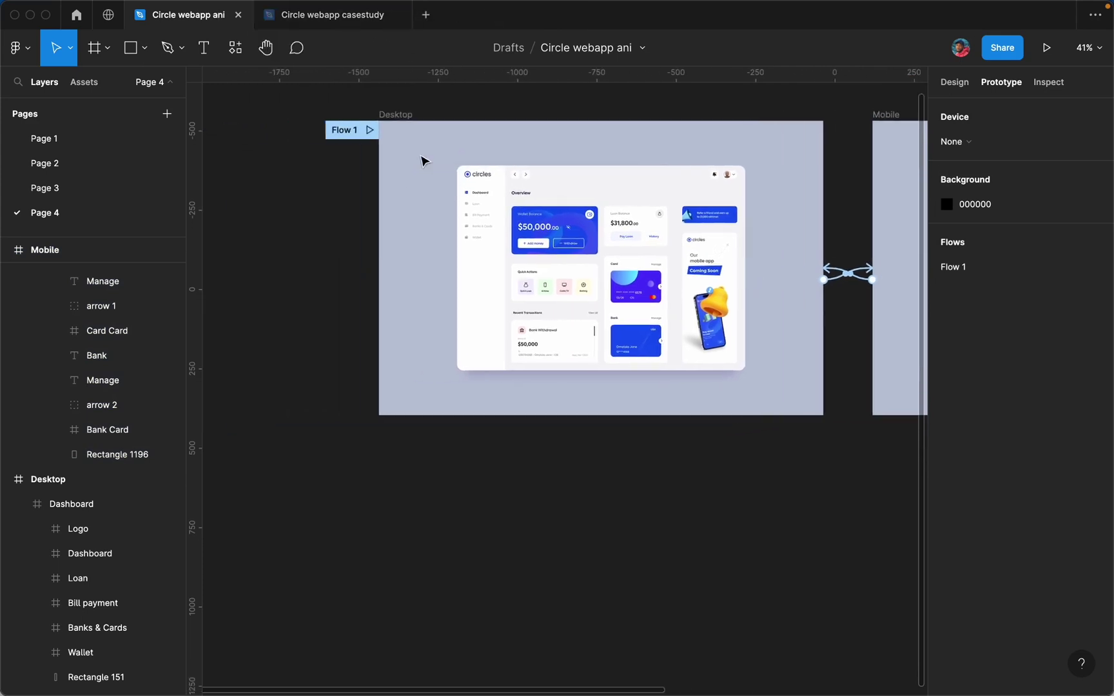
left_click(377, 129)
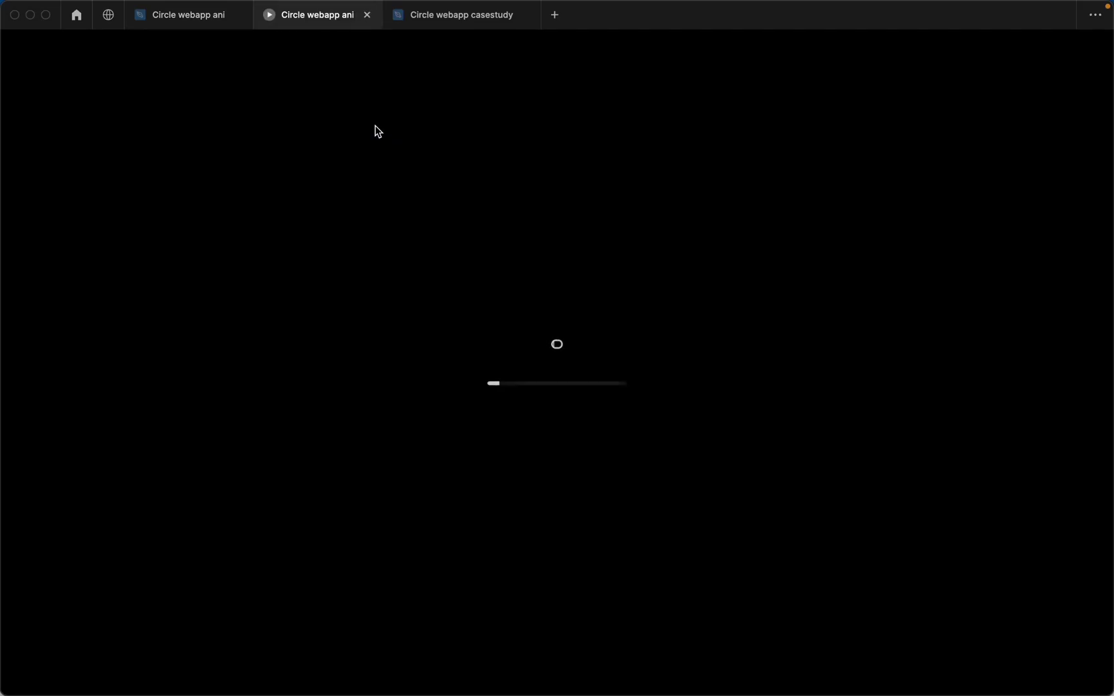